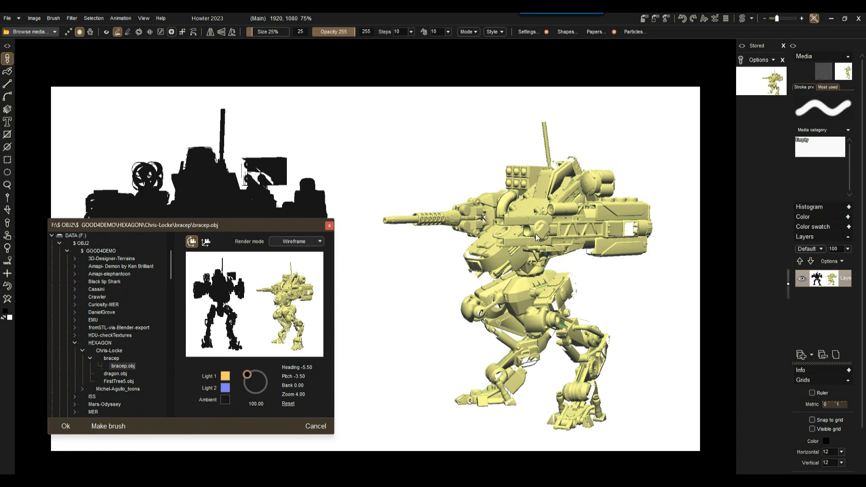
left_click_drag(217, 226, 199, 252)
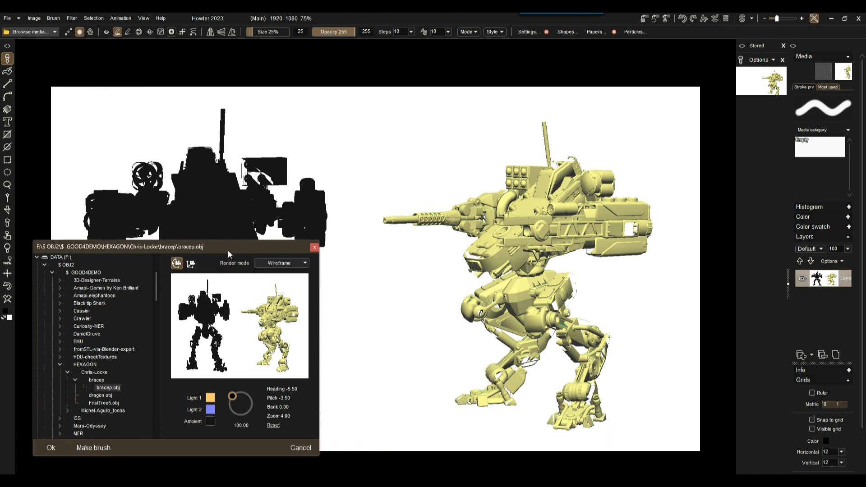
left_click_drag(228, 251, 216, 56)
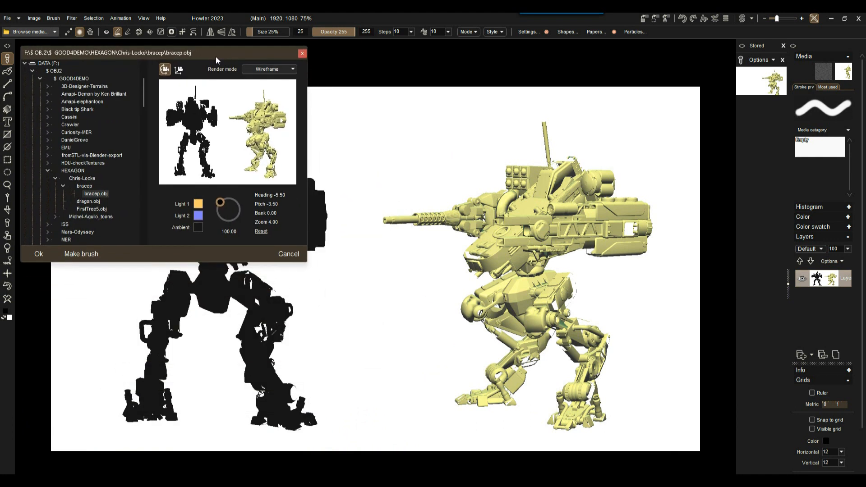
left_click_drag(215, 56, 228, 256)
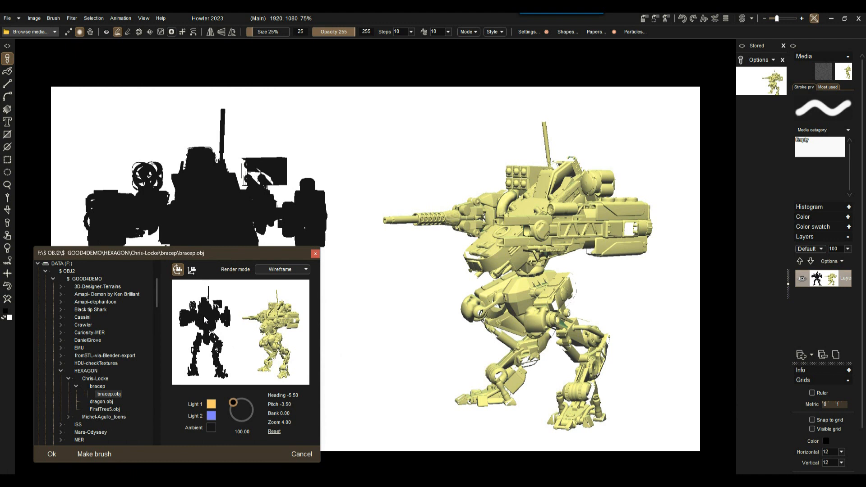
- Set the model's render mode to Bounding box and rotate it to heading 40 and pitch about -14.5
left_click_drag(203, 315, 220, 325)
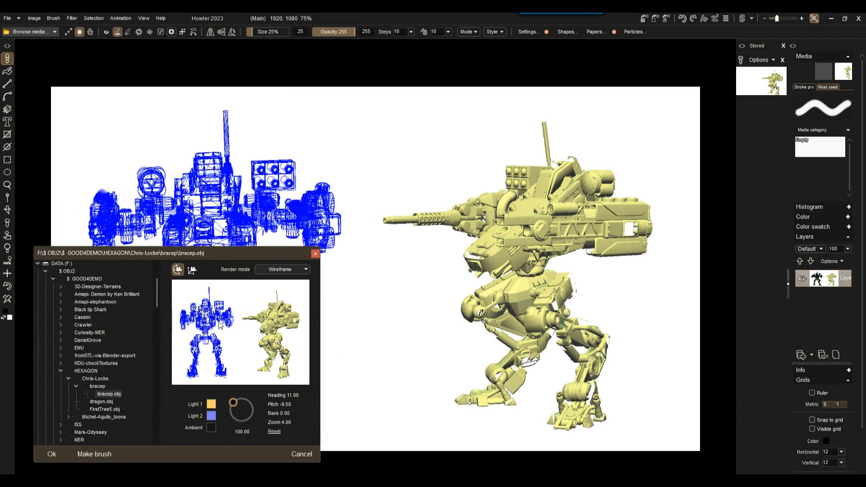
left_click(297, 269)
left_click(284, 301)
left_click_drag(207, 328, 232, 332)
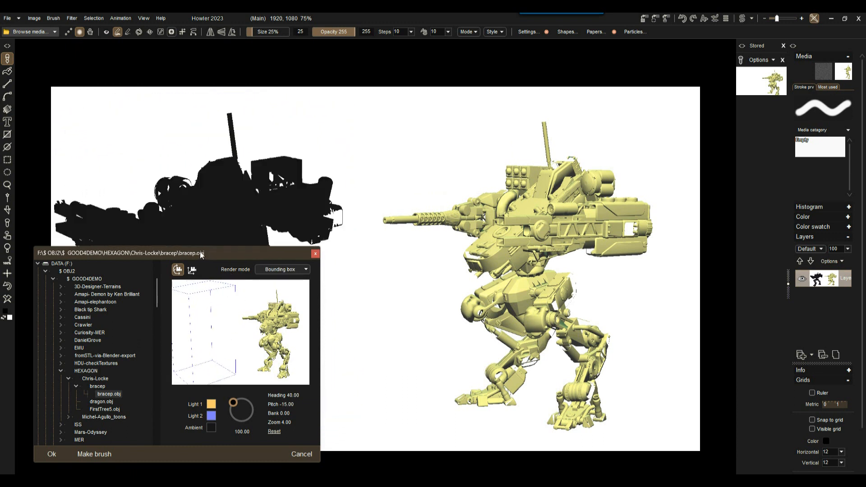
left_click_drag(200, 251, 222, 209)
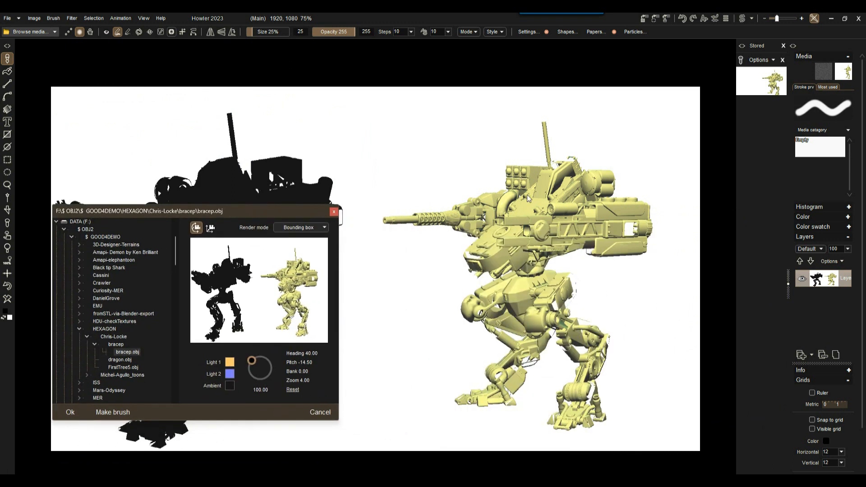
left_click_drag(166, 212, 203, 253)
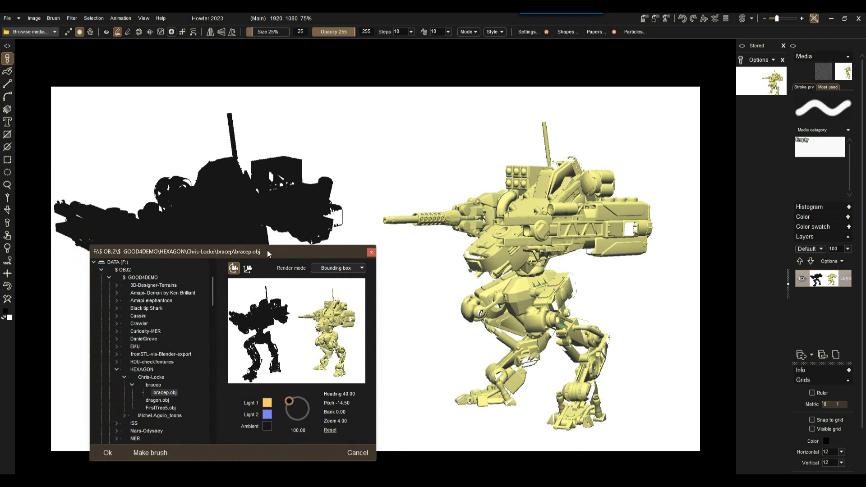
left_click_drag(269, 251, 209, 84)
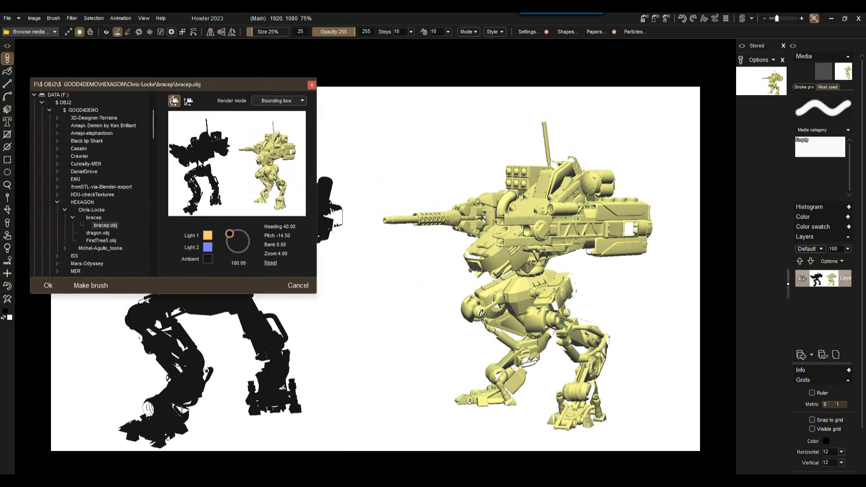
mouse_move(211, 83)
left_mouse_down()
mouse_move(220, 77)
mouse_move(207, 80)
mouse_move(208, 97)
left_mouse_up()
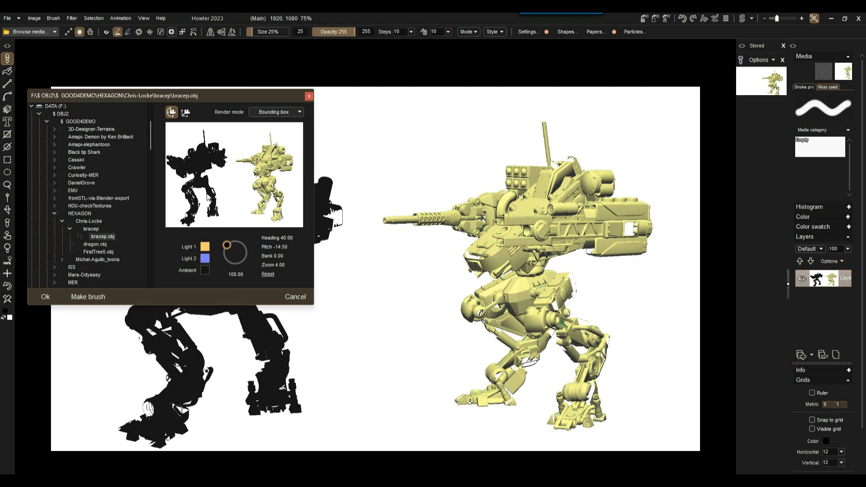
- Set the ambient light colour to dark grey #363535 and move the dialog clear of the dark robot
left_click(205, 270)
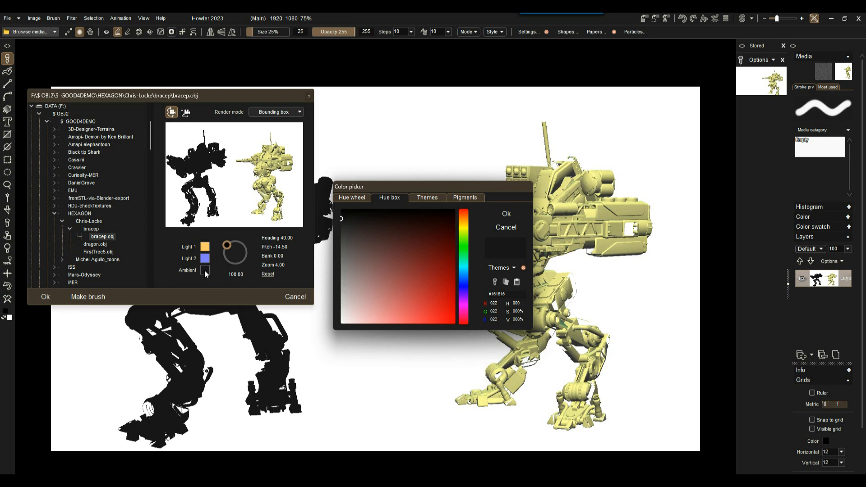
left_click(344, 233)
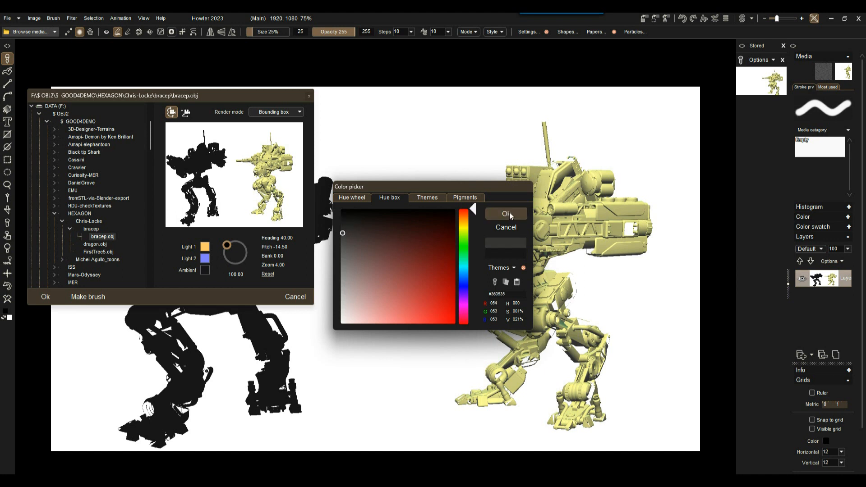
left_click(507, 213)
left_click_drag(193, 96, 477, 178)
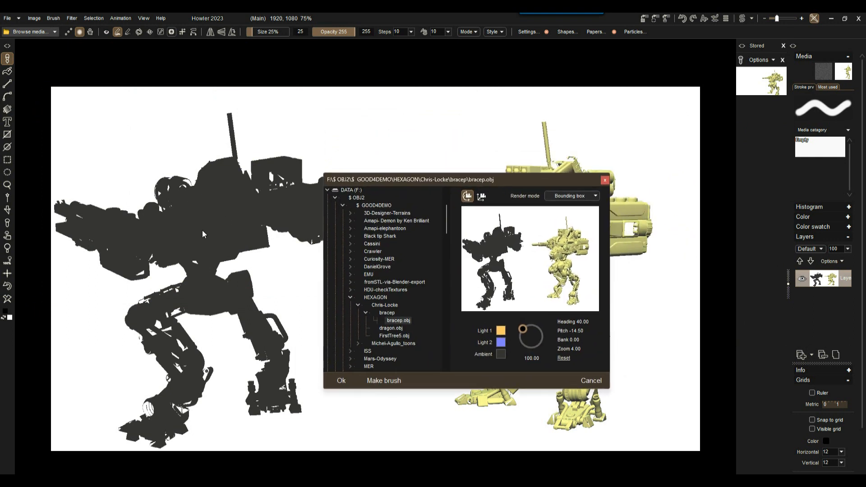
left_click_drag(410, 180, 484, 120)
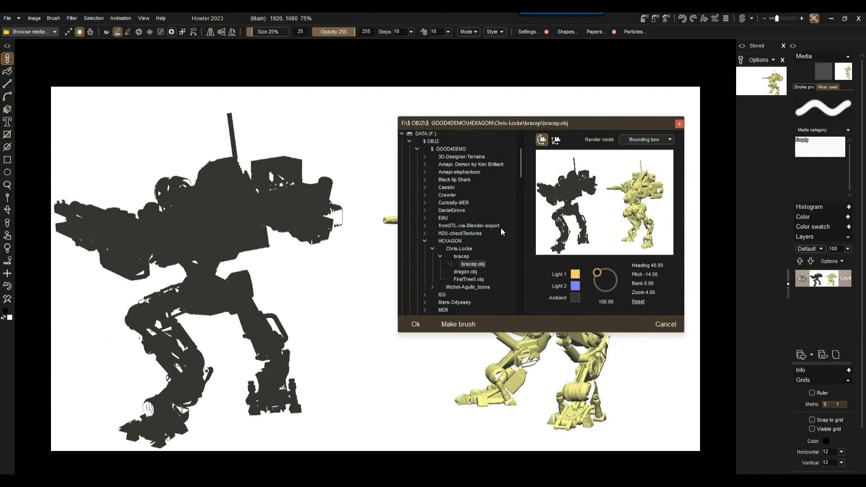
- Switch to File Explorer and preview bracep.obj in a widened preview area
key("alt+Tab")
left_click(312, 152)
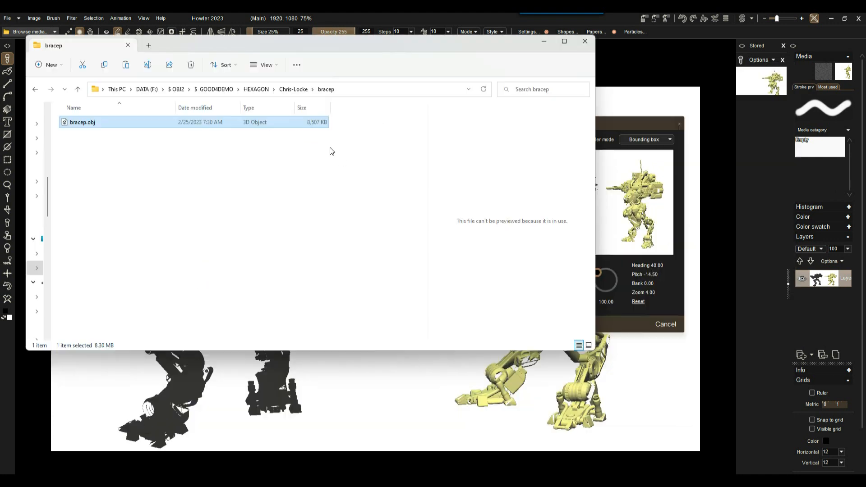
left_click(66, 125)
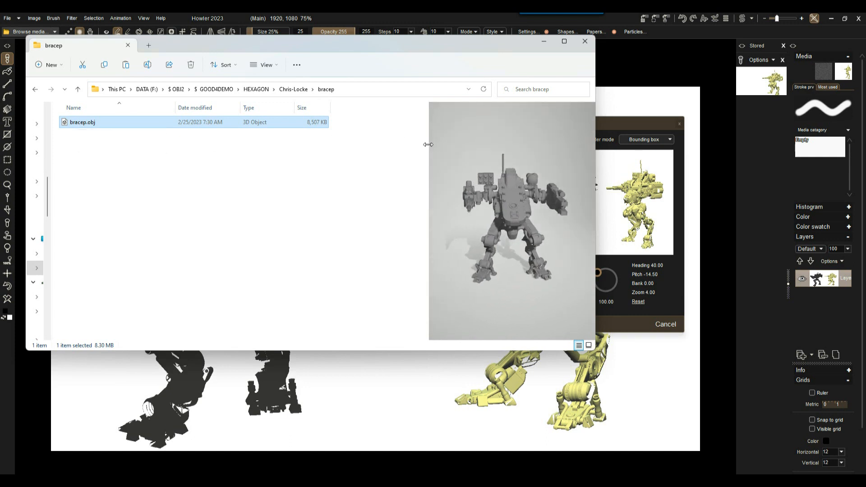
left_click_drag(428, 145, 309, 147)
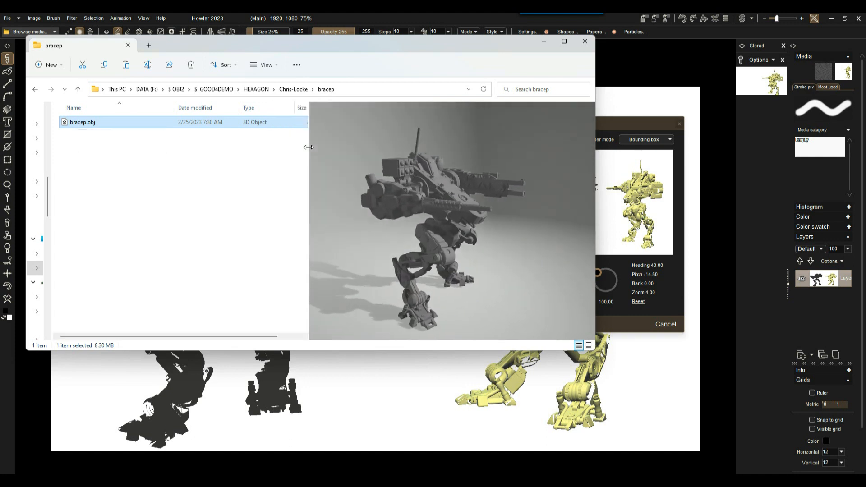
left_click(87, 144)
left_click(76, 121)
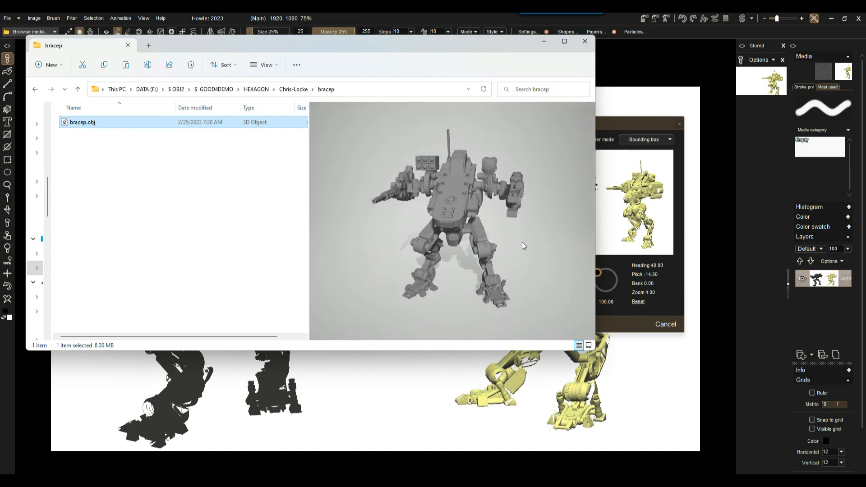
- Open bracep.obj in Notepad++ and enlarge the text for easier reading
right_click(82, 125)
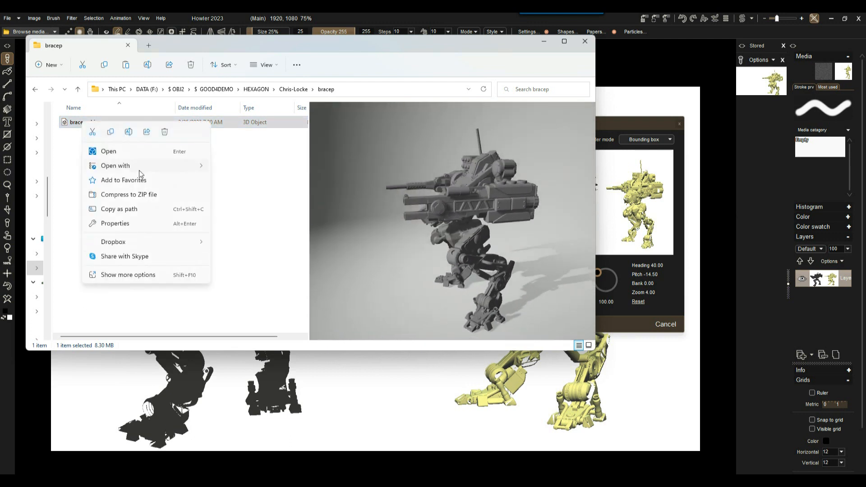
mouse_move(131, 165)
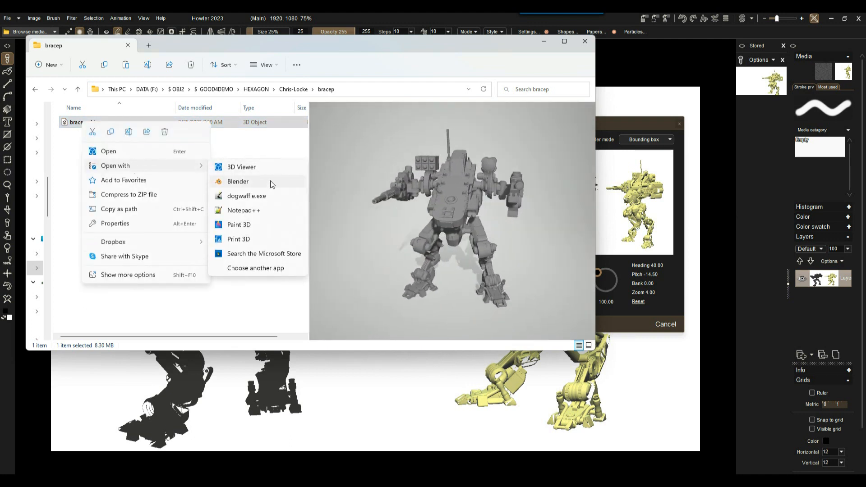
left_click(251, 211)
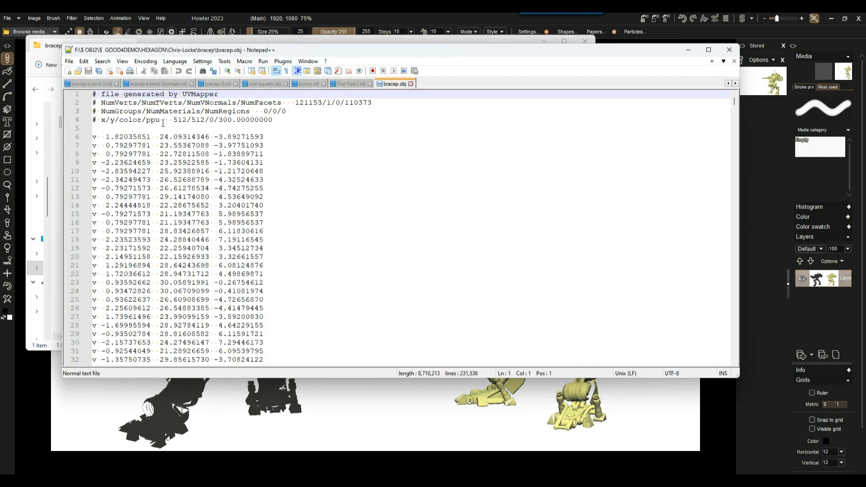
scroll(159, 166, "up", 8)
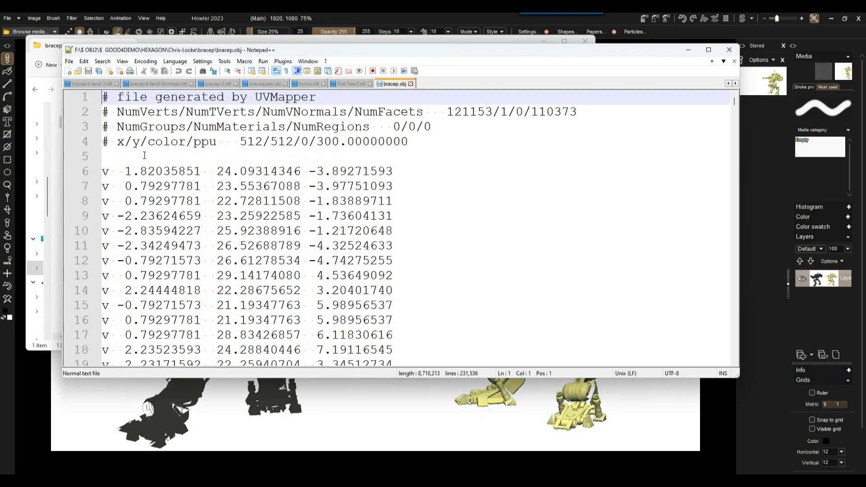
scroll(151, 159, "up", 2)
scroll(156, 179, "down", 4)
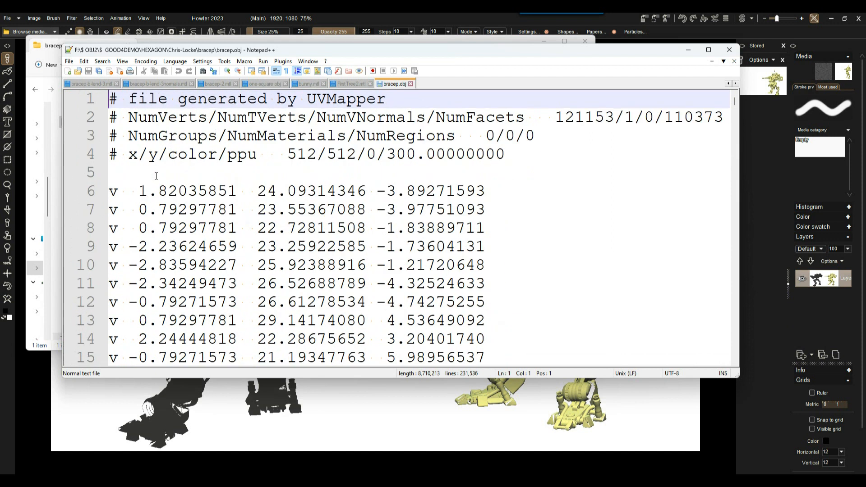
- Examine the header comments and the first two vertex lines of bracep.obj, highlighting each in turn
left_click_drag(123, 141, 104, 97)
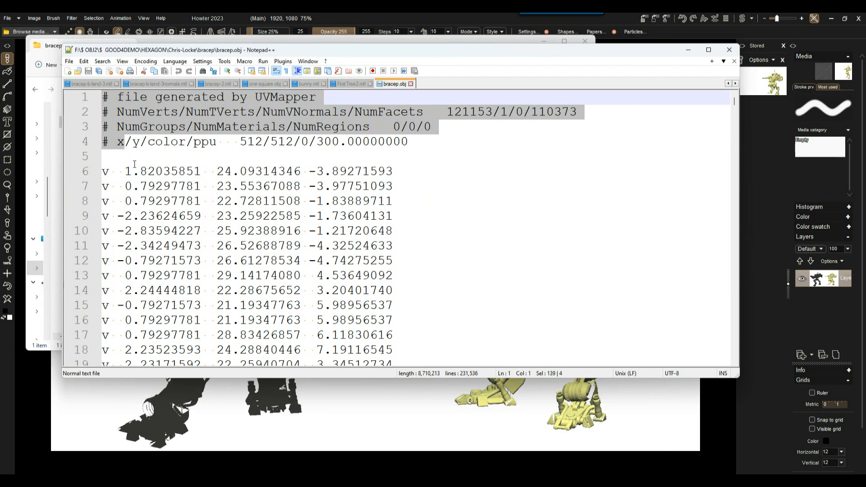
left_click(112, 156)
double_click(108, 172)
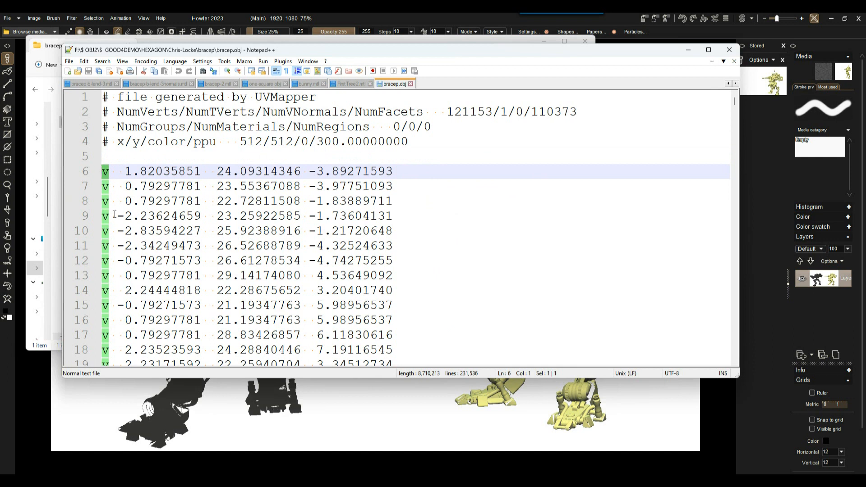
left_click_drag(123, 173, 402, 174)
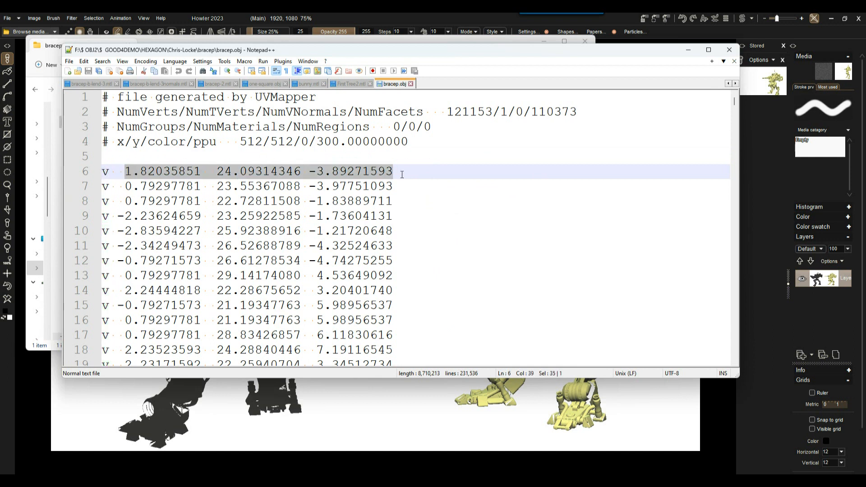
double_click(104, 186)
left_click_drag(104, 186, 466, 188)
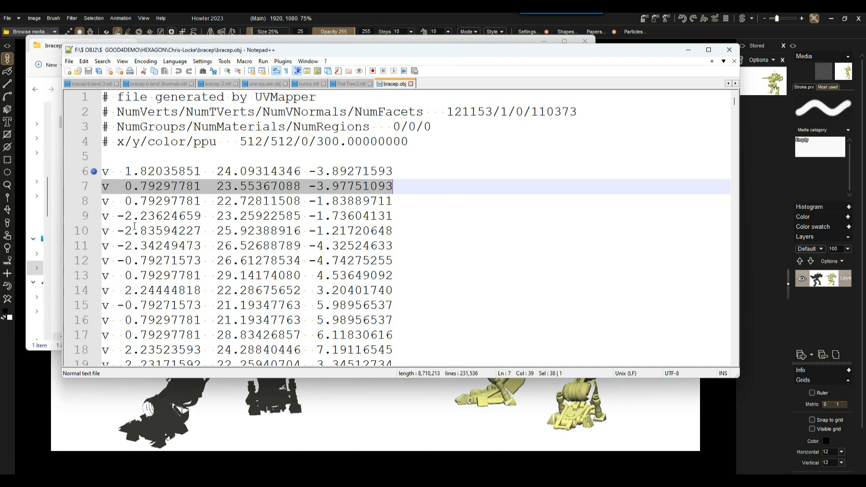
- Bookmark vertex lines 160 to 162 and go through them one by one
scroll(134, 225, "down", 20)
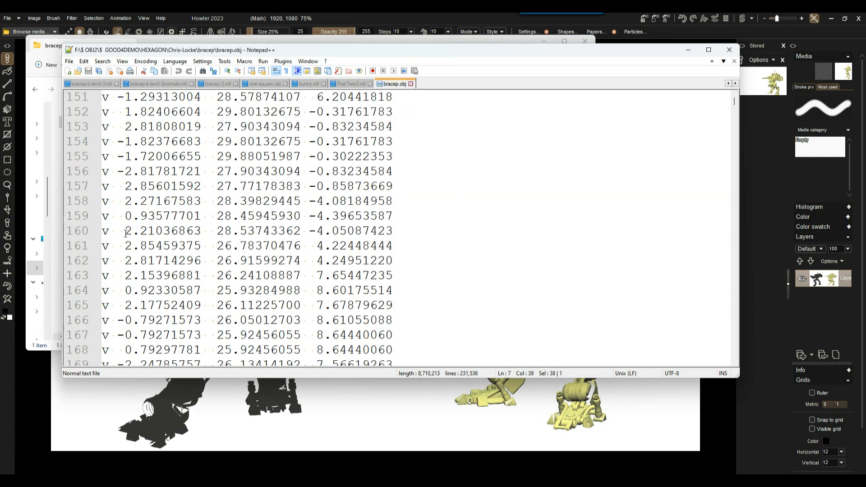
left_click(91, 263)
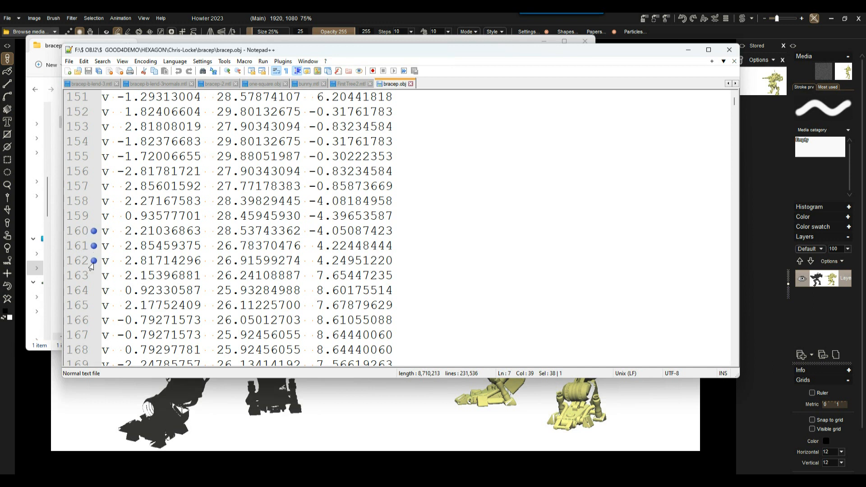
left_click(129, 232)
left_click_drag(103, 232, 194, 232)
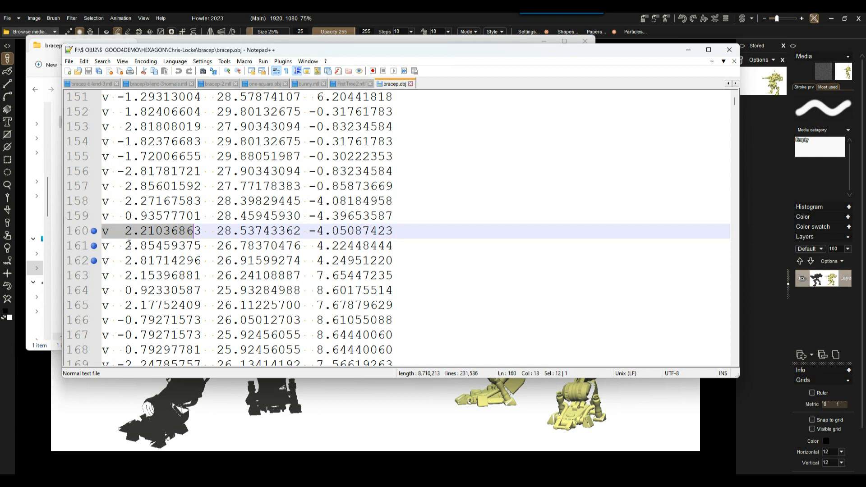
left_click(104, 247)
left_click(113, 260)
- Jump to the face definitions around the middle of the file and examine how they reference vertices
scroll(545, 203, "down", 20)
left_click_drag(735, 105, 750, 234)
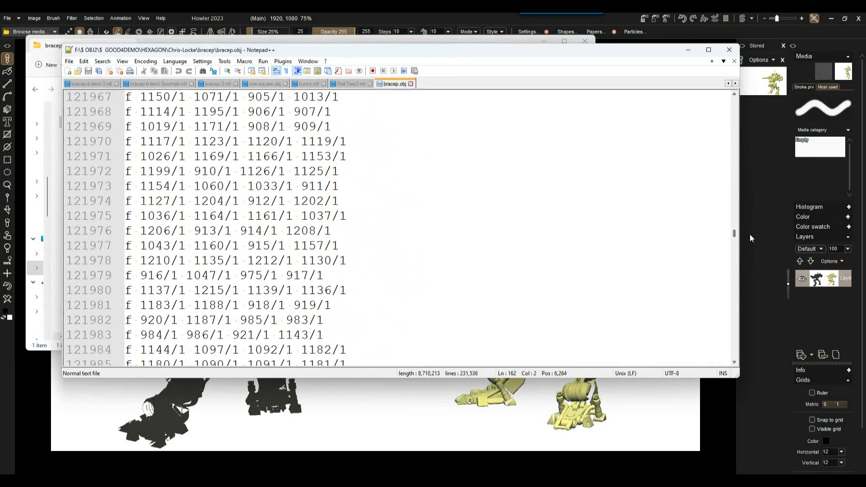
scroll(288, 212, "up", 20)
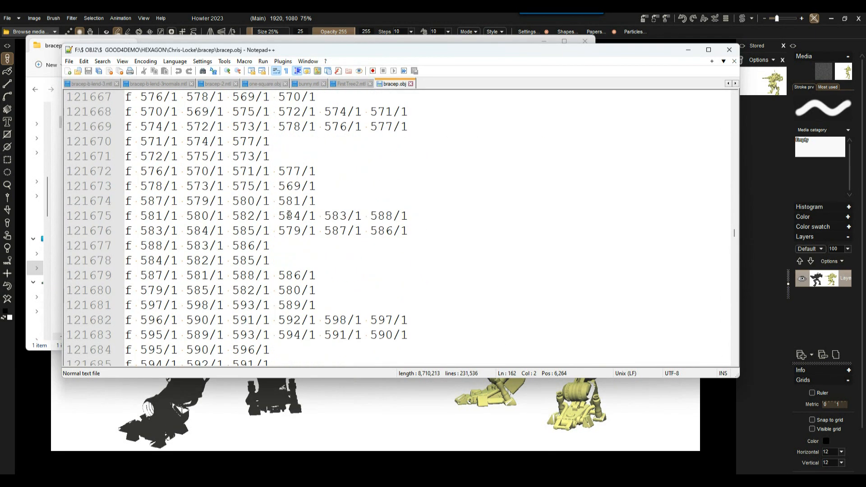
scroll(289, 212, "up", 20)
scroll(290, 209, "down", 20)
scroll(290, 208, "down", 20)
scroll(291, 209, "down", 20)
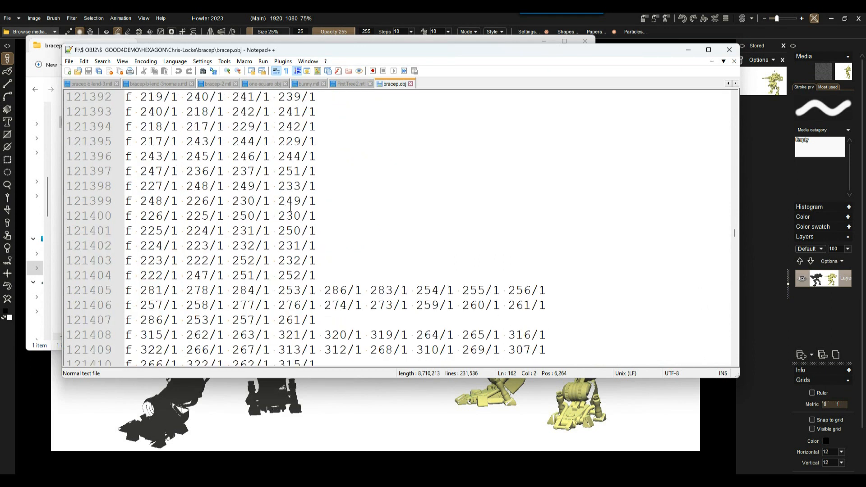
- Go back to the end of the vertex list and highlight the v markers in front of the coordinates
scroll(290, 208, "up", 20)
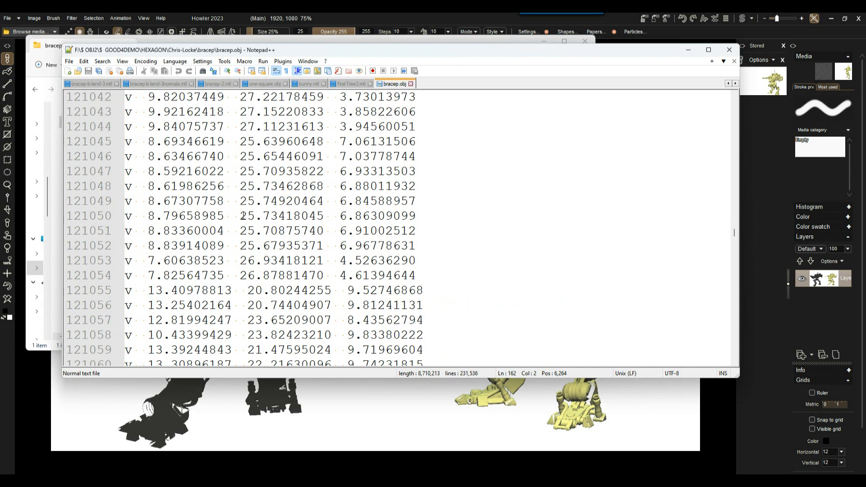
scroll(198, 244, "down", 17)
left_click_drag(132, 186, 115, 184)
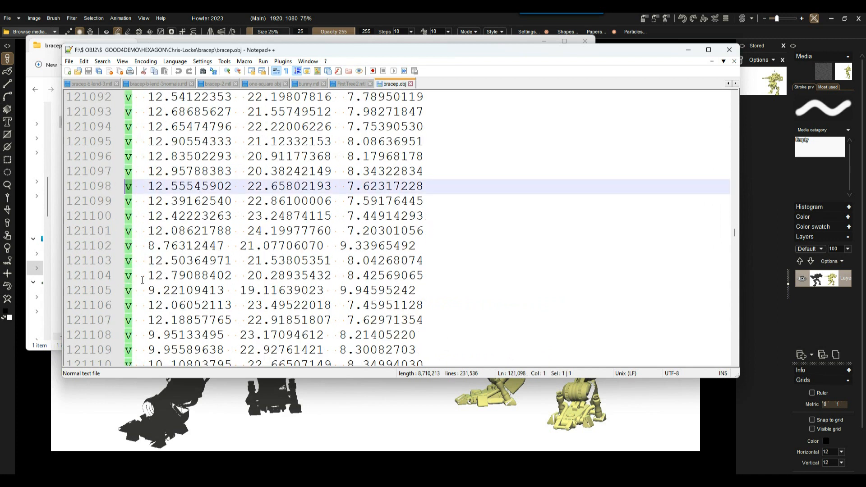
scroll(154, 261, "down", 17)
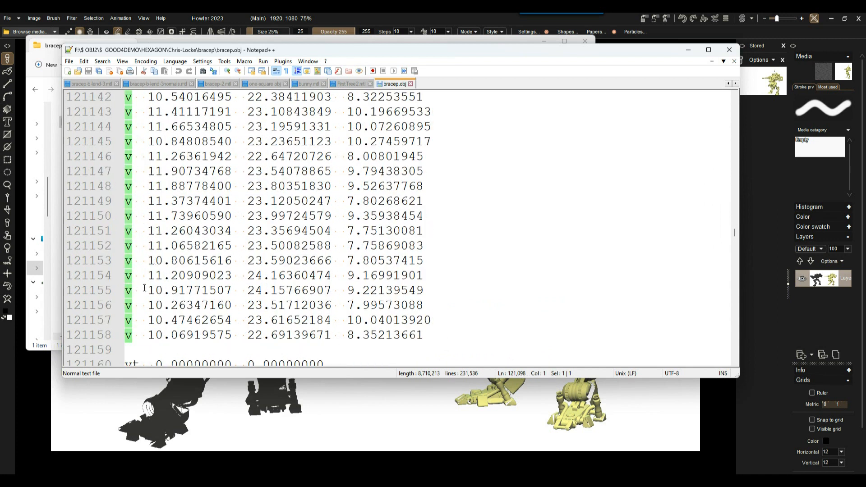
- Go past the end of the vertex list to the group line above the first faces and highlight it
left_click(734, 364)
left_click(734, 363)
left_click(735, 363)
left_click(735, 364)
left_click(735, 364)
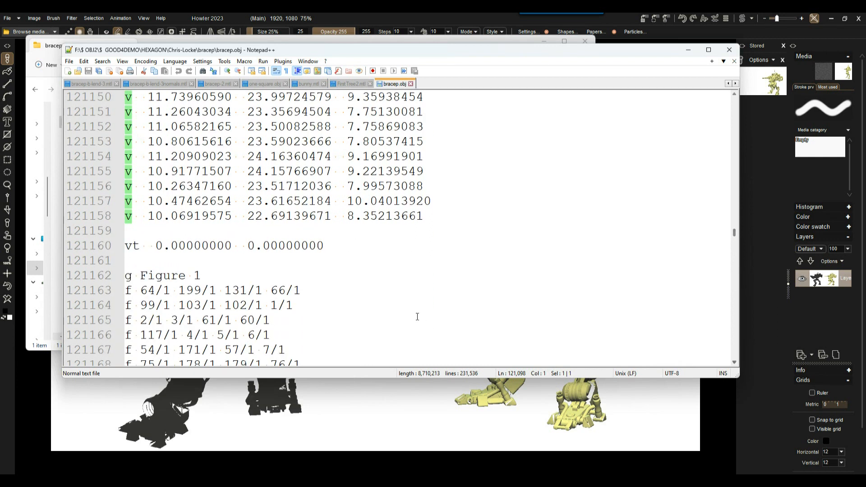
left_click_drag(199, 274, 100, 275)
left_click(176, 278)
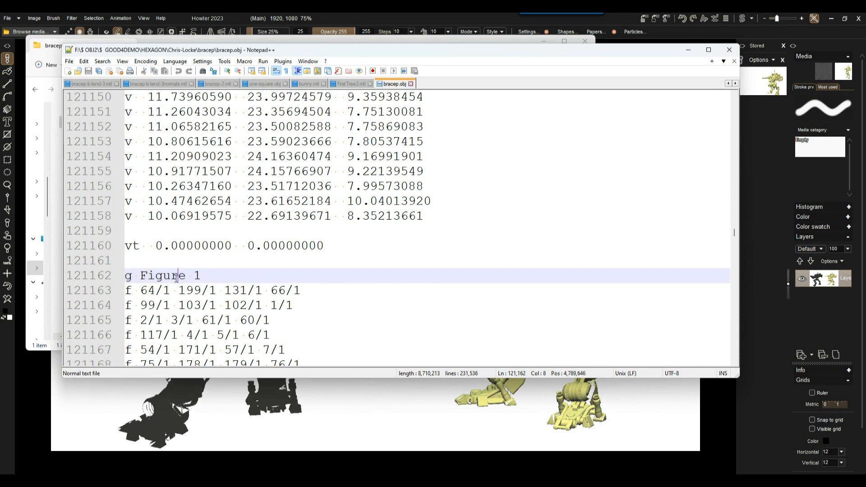
- Replace the space in the group name on line 121162 with an underscore so it reads Figure_1
left_click_drag(187, 276, 194, 277)
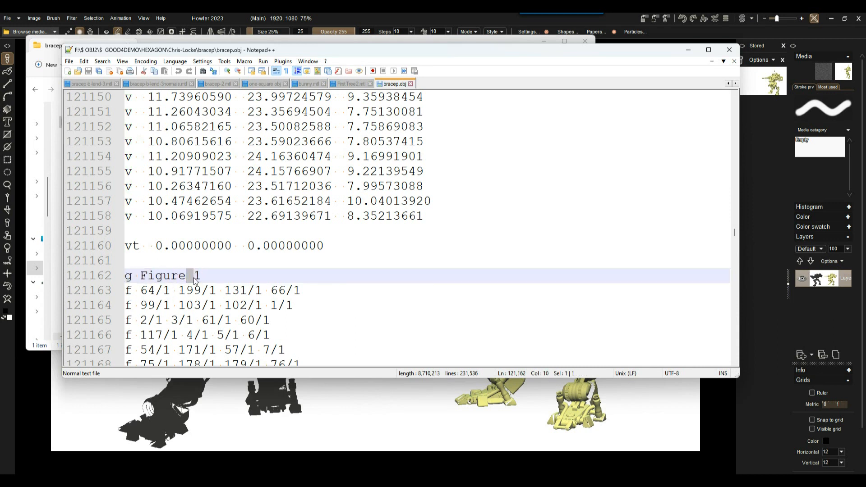
scroll(179, 292, "down", 9)
scroll(178, 292, "up", 9)
left_click(205, 279)
left_click_drag(186, 277, 196, 276)
type("_")
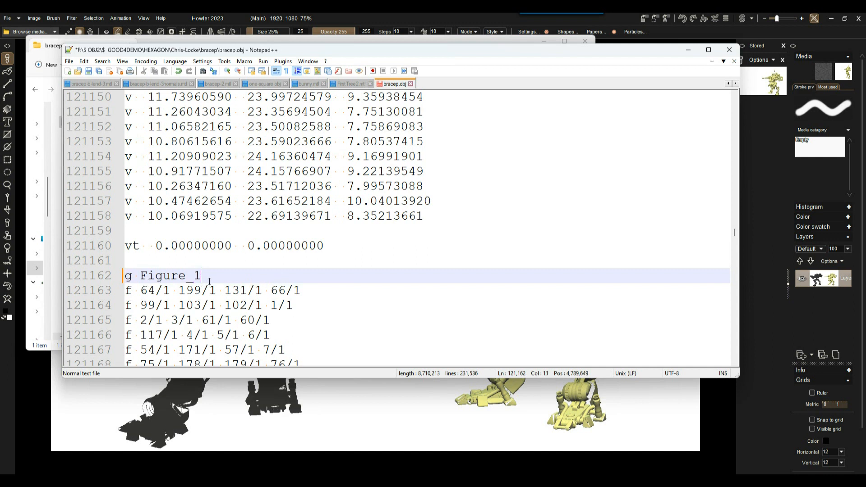
- Examine the vt line above the group name, highlighting its marker and both texture coordinates
double_click(138, 248)
left_click(150, 244)
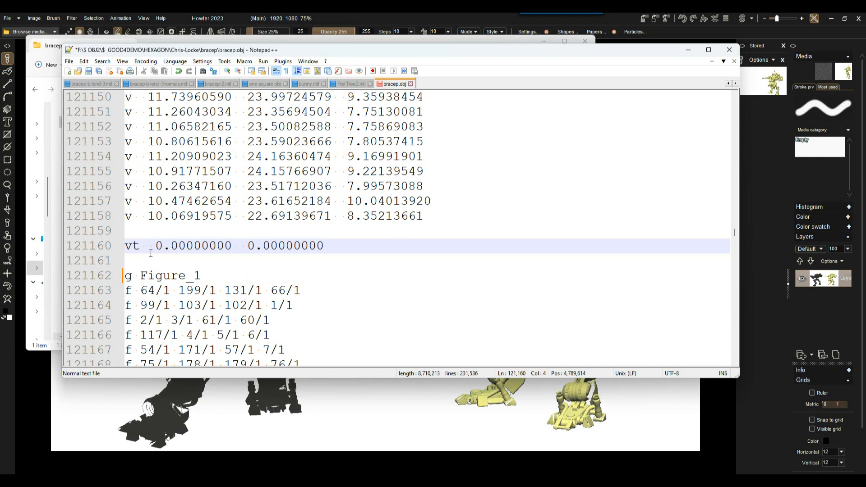
left_click_drag(152, 247, 377, 251)
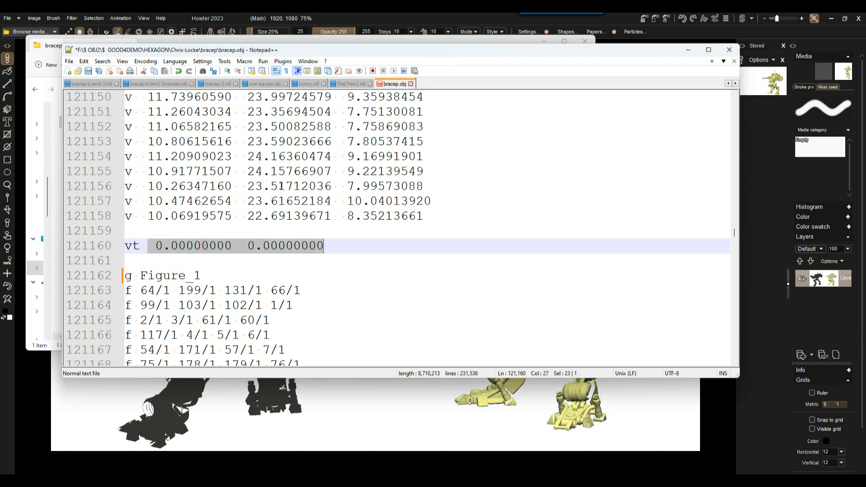
left_click(281, 243)
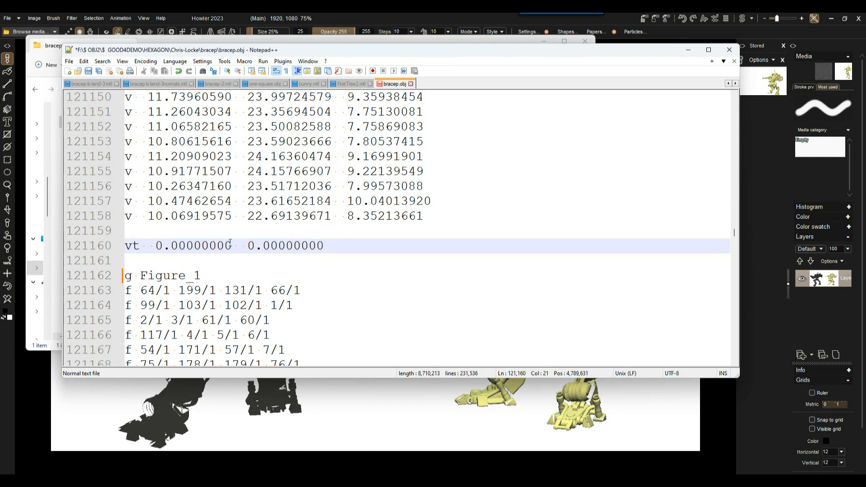
- Comment out the vt line by putting a # in front of it, and highlight the whole line
left_click(186, 247)
left_click(126, 247)
type("#")
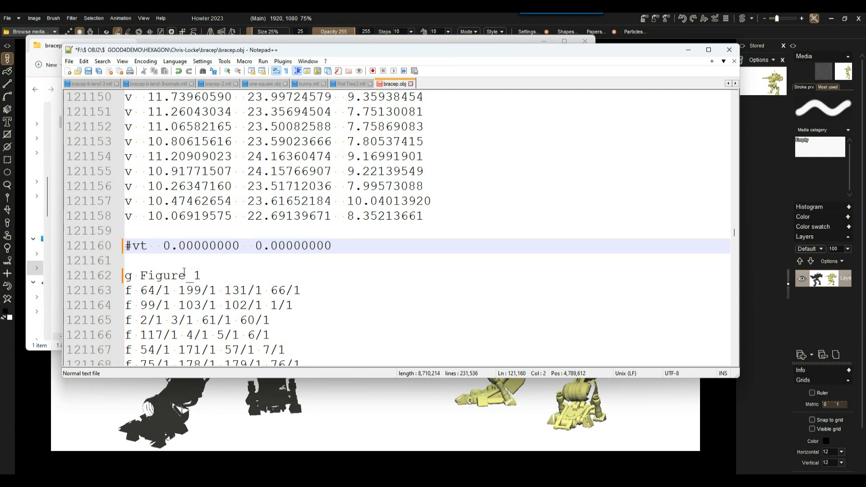
left_click_drag(364, 246, 74, 246)
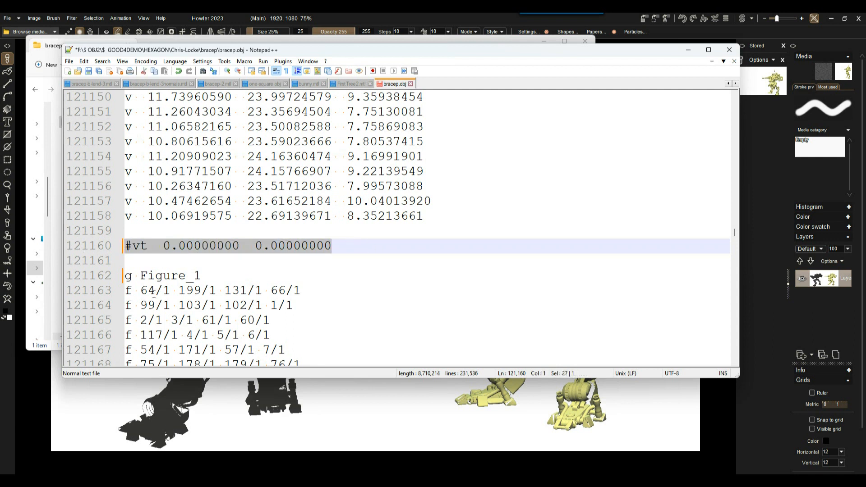
- Examine the first face lines under Figure_1 at a larger text size, highlighting the 1 after the slash in each reference
left_click(152, 292)
left_click_drag(296, 319, 126, 320)
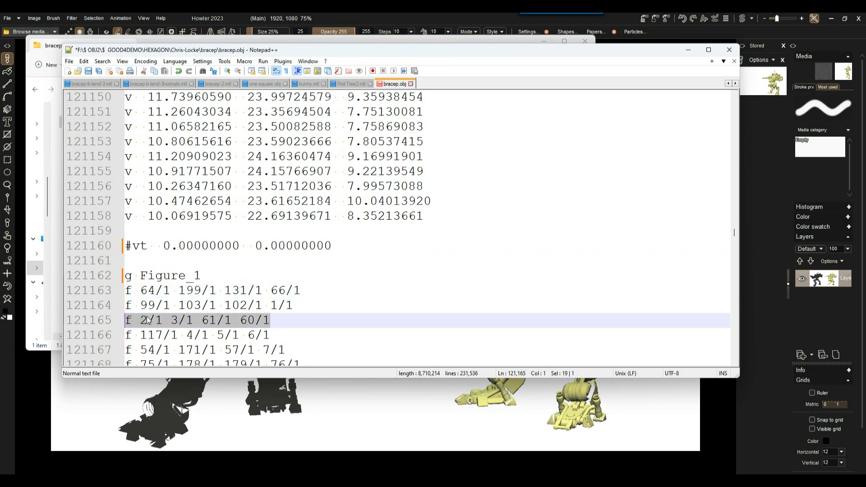
scroll(635, 301, "up", 2, "ctrl")
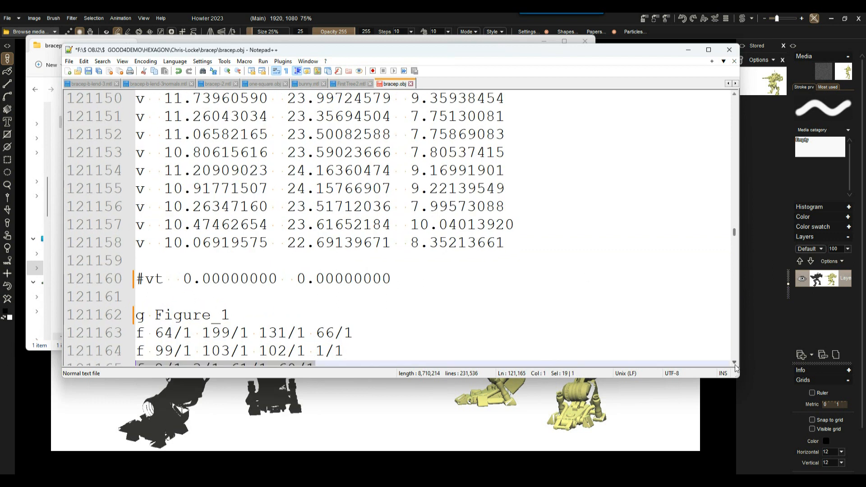
scroll(735, 365, "down", 2)
double_click(163, 260)
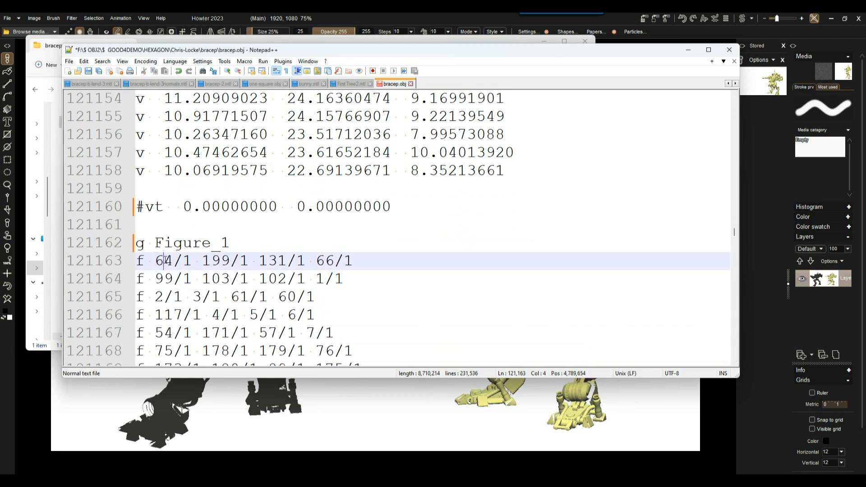
double_click(188, 260)
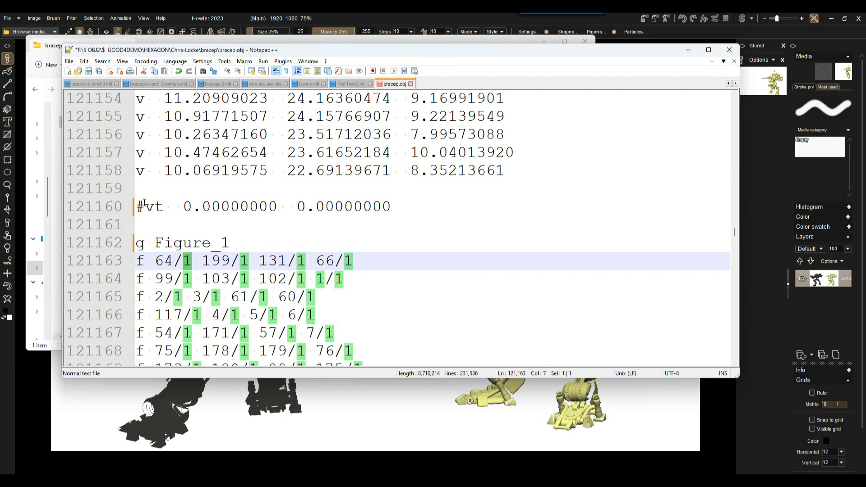
- Remove the # from the start of the vt line
left_click(144, 203)
key("shift+Left")
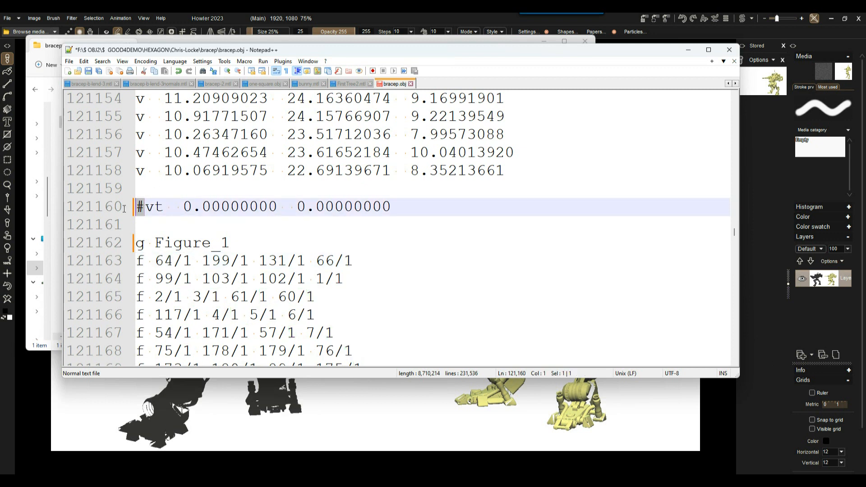
key("Delete")
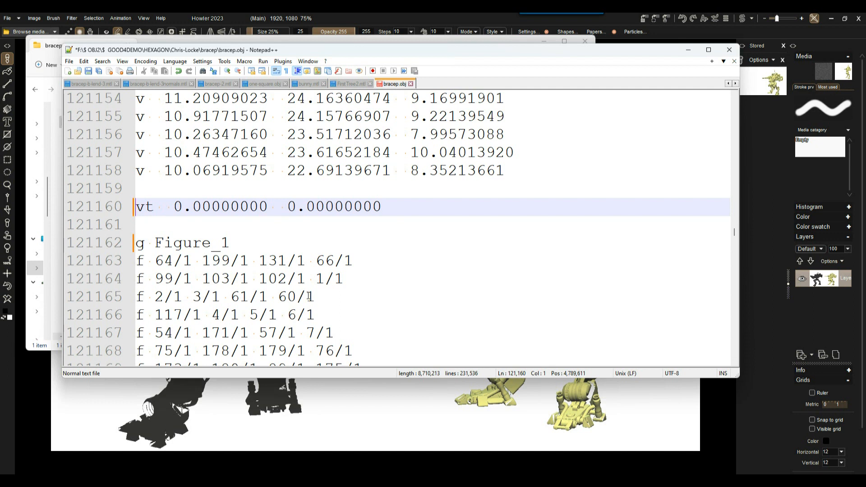
- Compare the last texture index of the first face with the first coordinate on the vt line, highlighting each
double_click(348, 261)
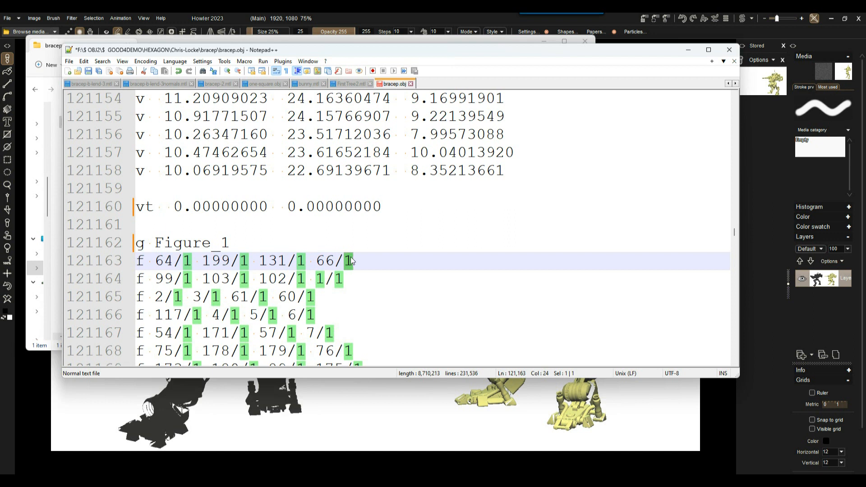
left_click_drag(173, 206, 204, 206)
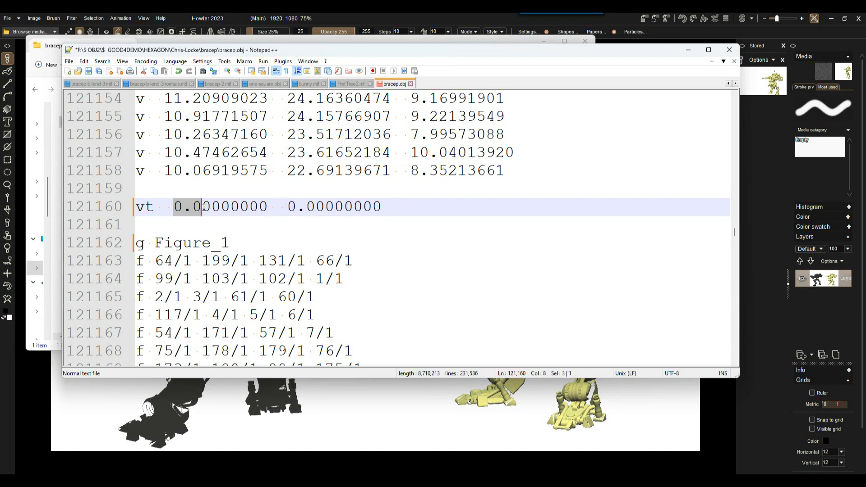
left_click(223, 206)
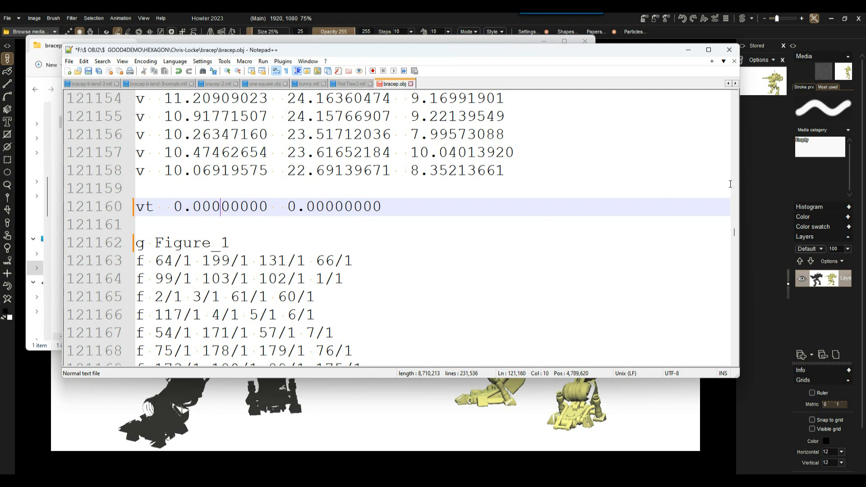
- Jump to the faces near the end of the file and examine the vertex indices on line 223797, then highlight line 223798
left_click_drag(736, 232, 733, 347)
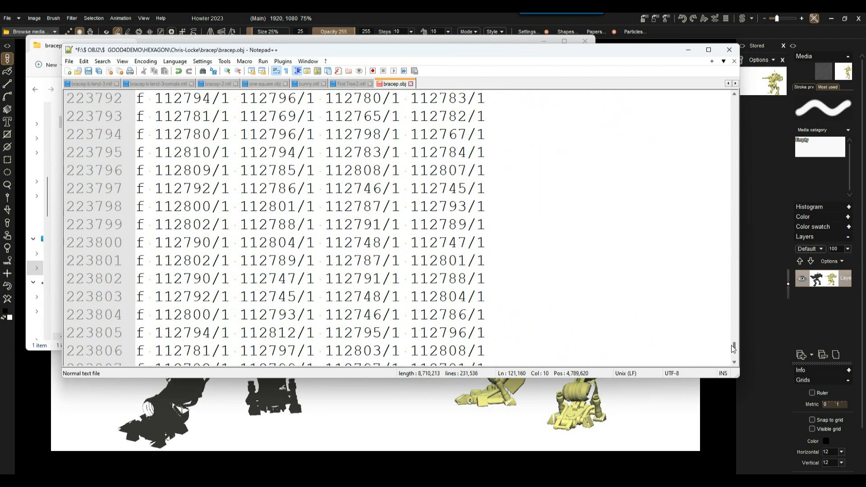
left_click_drag(137, 188, 214, 193)
left_click(219, 192)
double_click(180, 188)
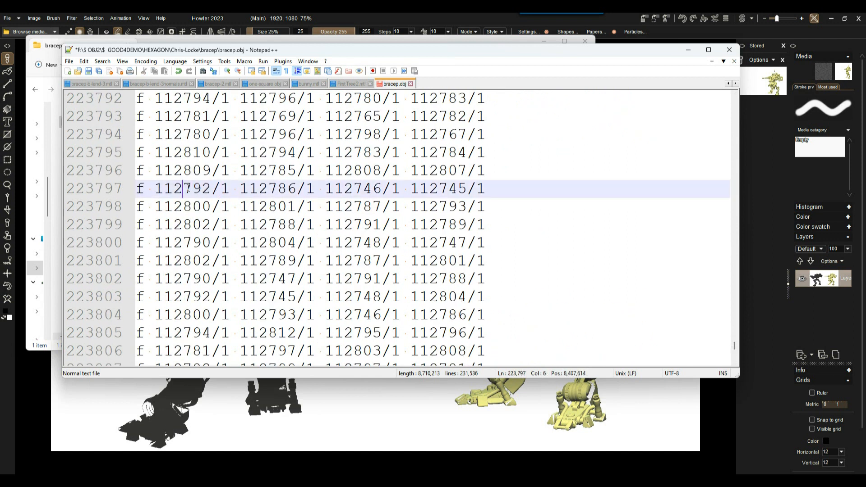
double_click(296, 190)
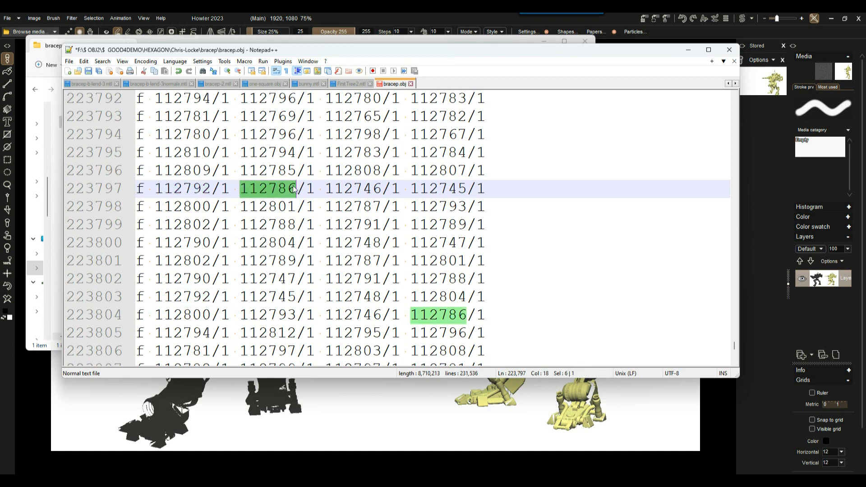
double_click(353, 189)
double_click(435, 193)
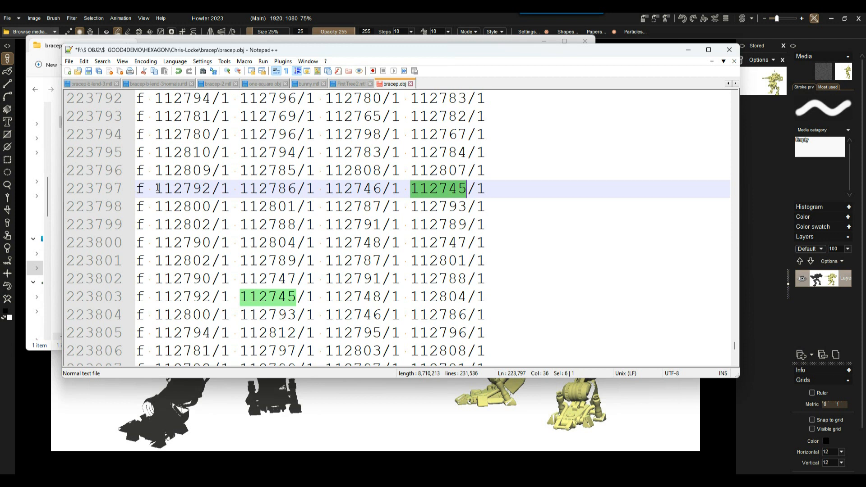
left_click_drag(137, 189, 132, 206)
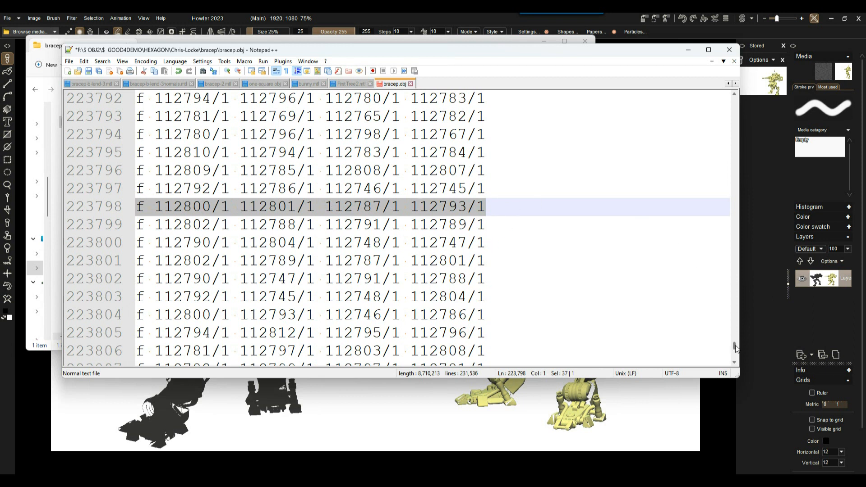
- Find the faces with many vertices at smaller text size and bookmark lines 208273 and 208274
left_click_drag(734, 346, 735, 340)
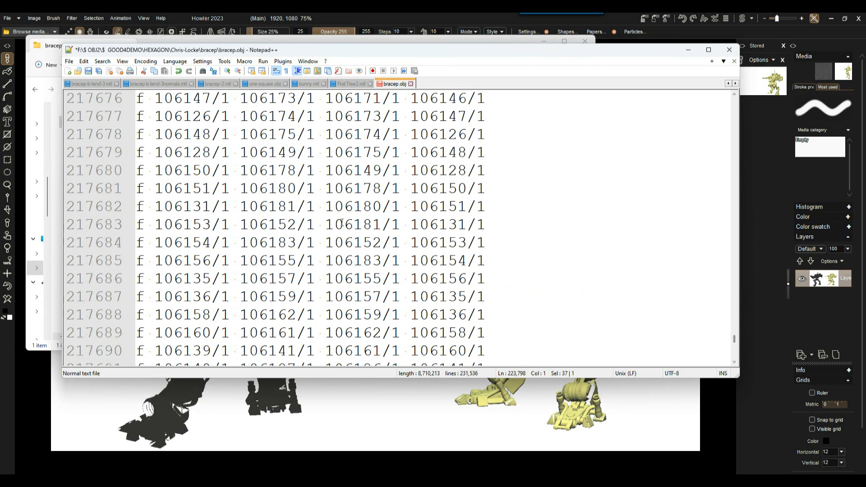
scroll(328, 218, "down", 7)
scroll(327, 218, "down", 3)
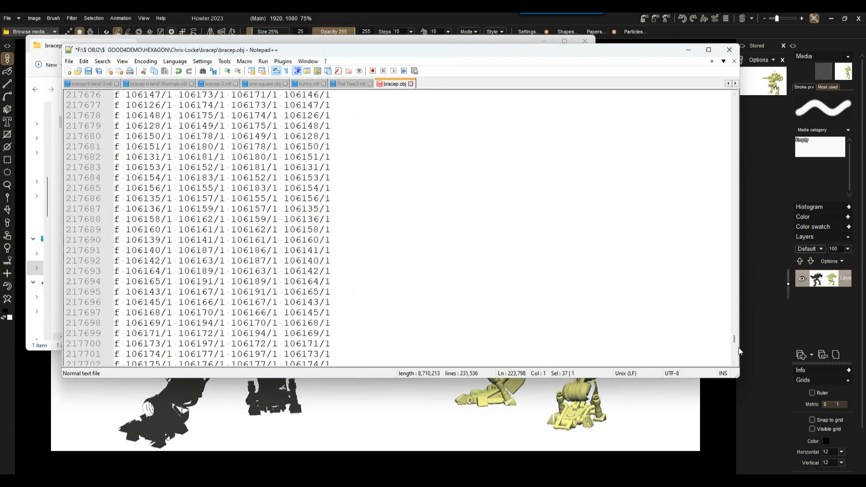
left_click_drag(735, 342, 735, 331)
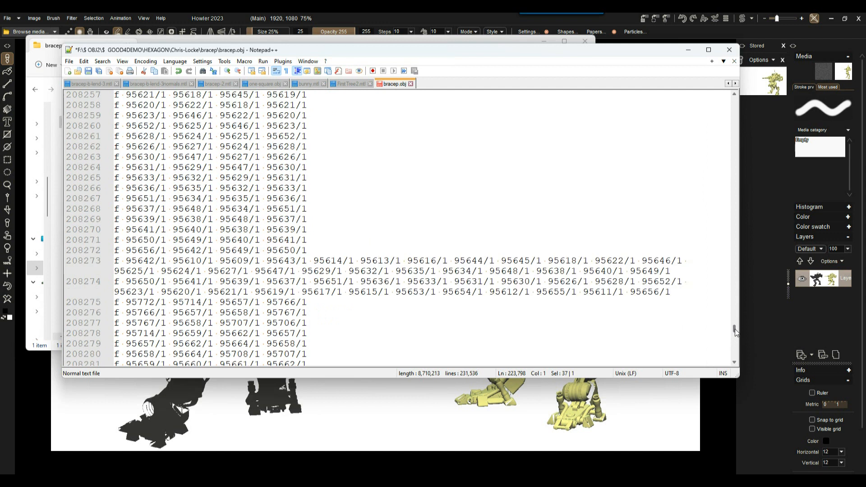
left_click(178, 260)
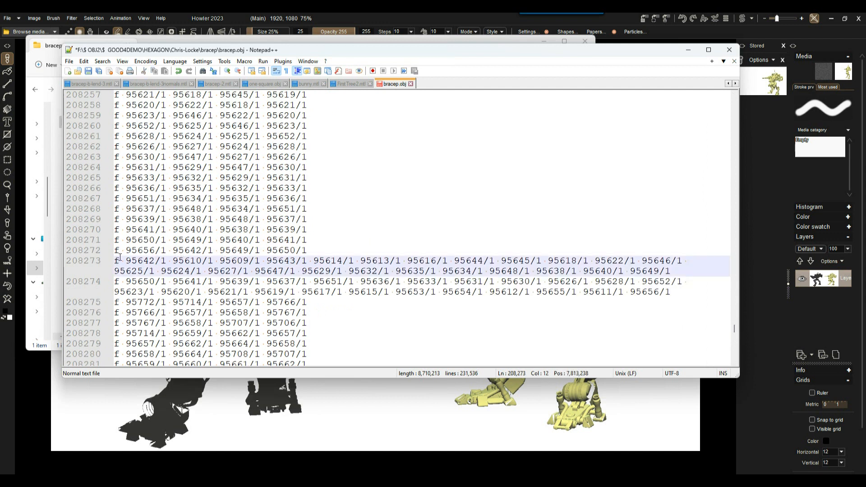
left_click(104, 262)
left_click(104, 282)
- Switch to Howler and move the OBJ model dialog around the canvas to inspect the two robot renders behind it
left_click(409, 406)
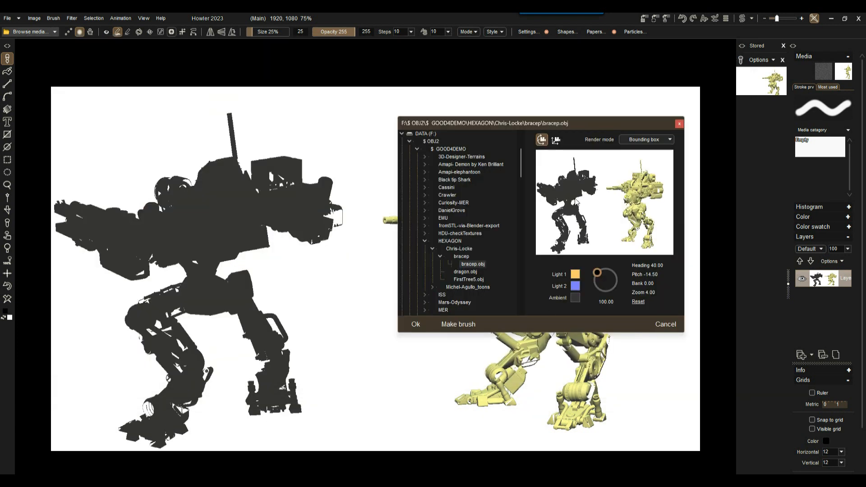
left_click_drag(541, 126, 221, 88)
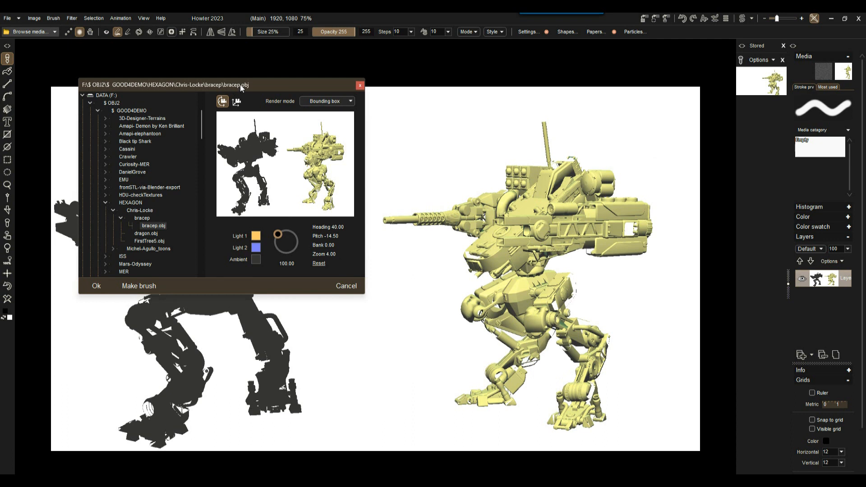
left_click_drag(234, 88, 563, 95)
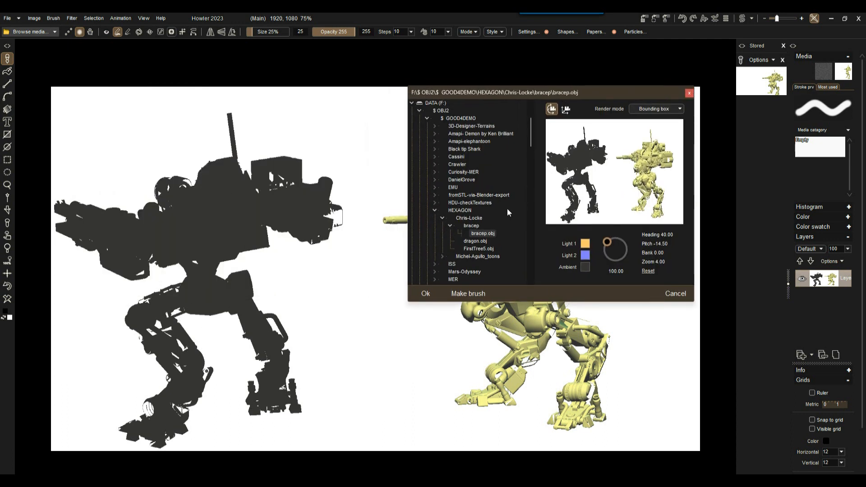
left_click_drag(562, 97, 431, 74)
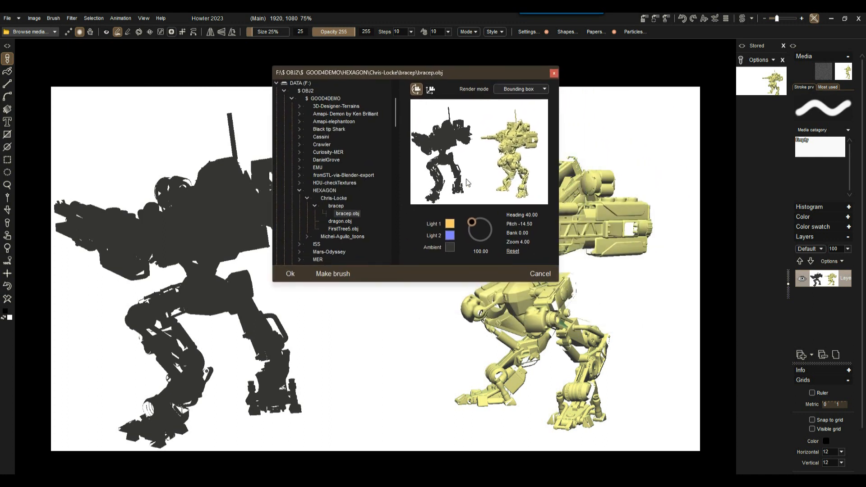
- Switch back to Notepad++, go up through the faces to line 181482 and highlight the /1 at its end
key("alt+Tab")
left_click(126, 261)
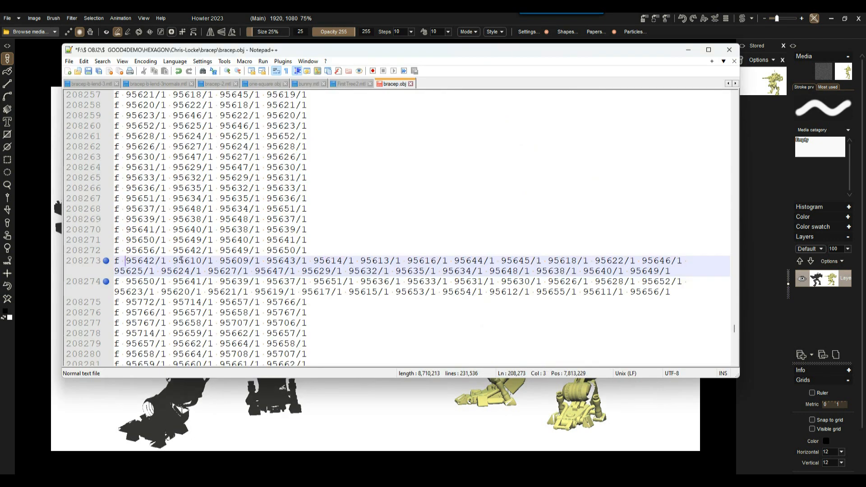
scroll(181, 259, "up", 20)
scroll(180, 251, "up", 20)
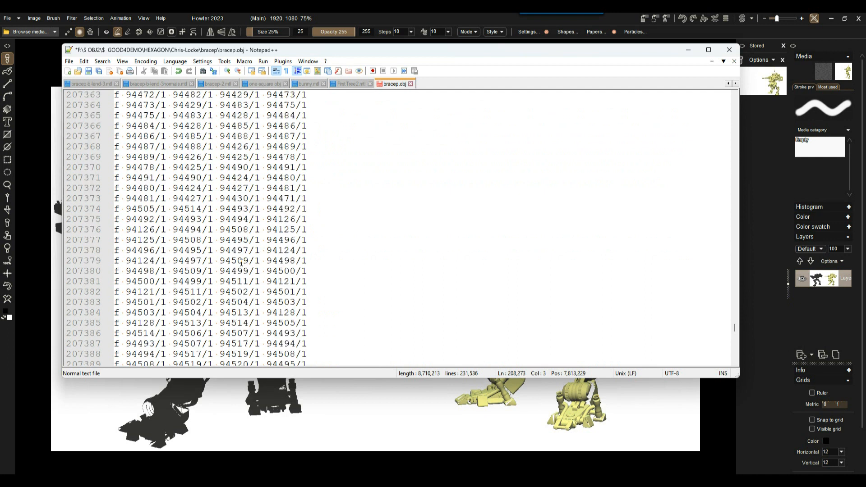
left_click_drag(735, 333, 736, 300)
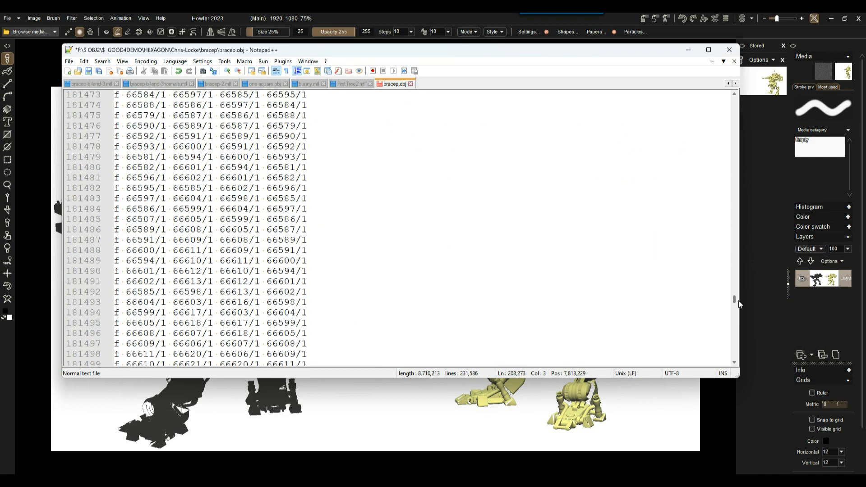
left_click_drag(298, 187, 311, 189)
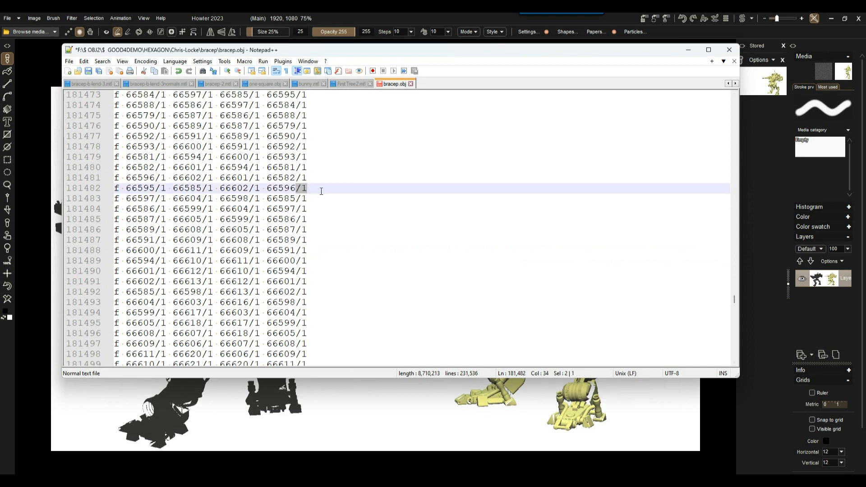
- Return to the start of the file and add the line "mtllib materials.mtl" plus a blank line between the header comments and the vertices
left_click_drag(736, 302, 734, 98)
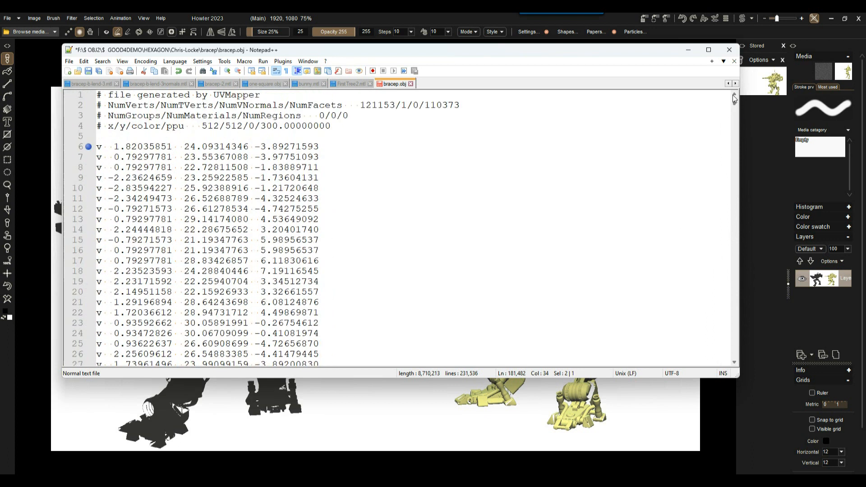
left_click(131, 136)
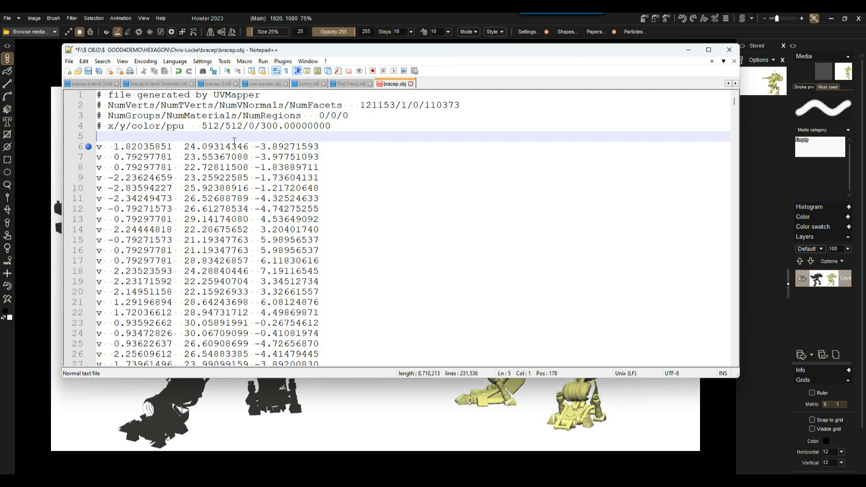
left_click_drag(179, 54, 258, 56)
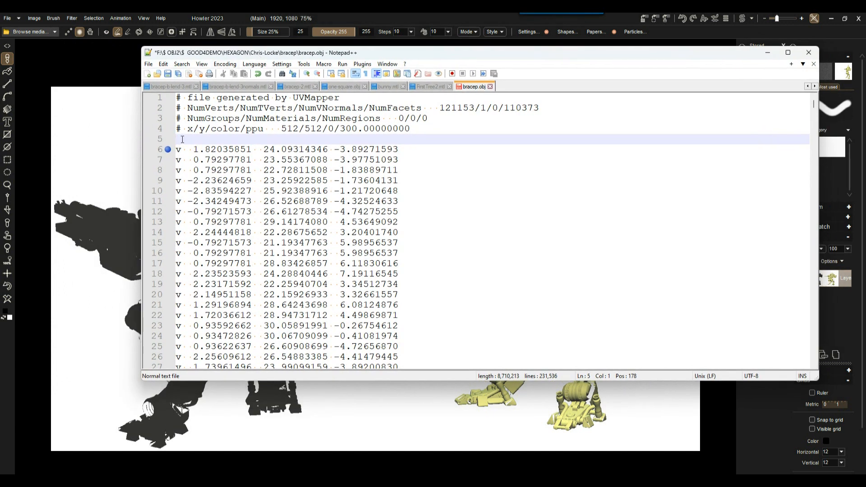
key("Return")
type("tllib")
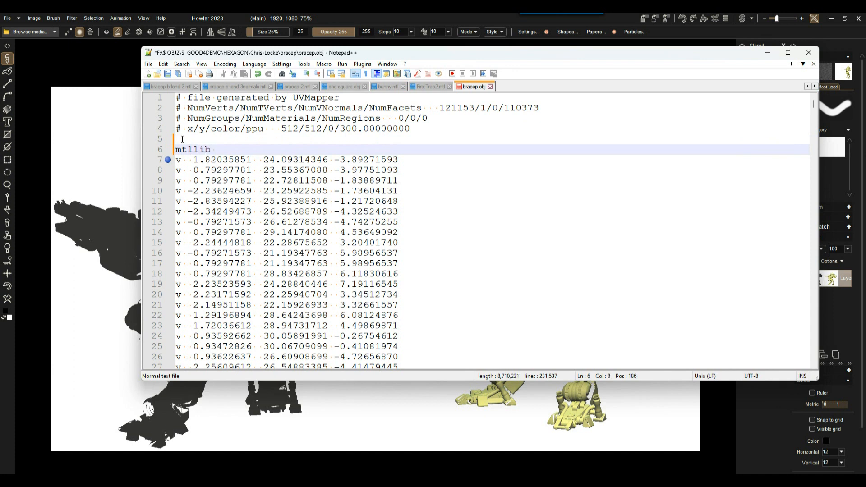
type(" material")
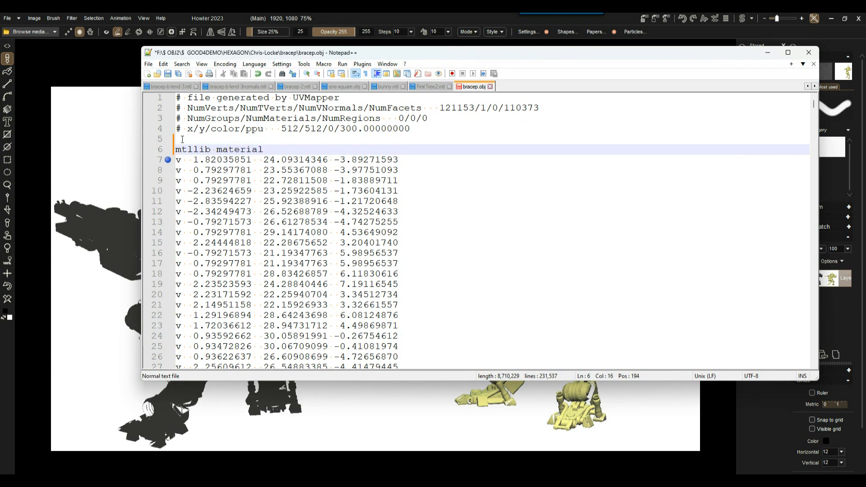
type("s.mtl")
key("Return")
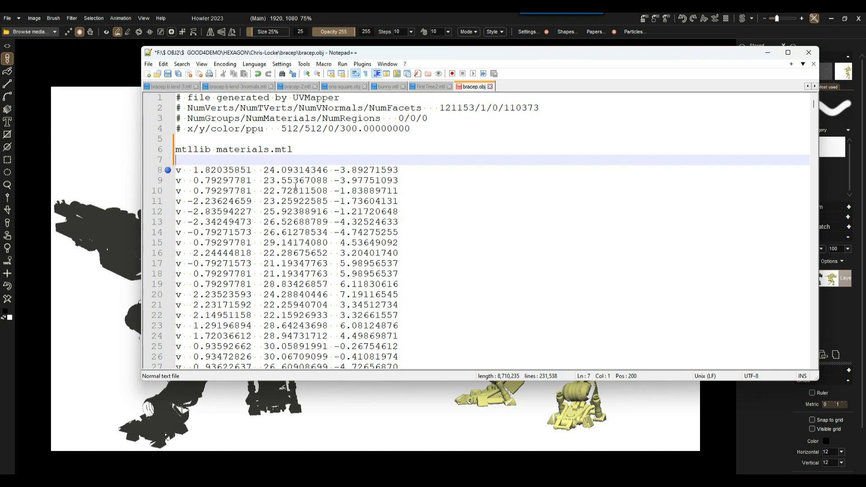
- Change the material library name on the mtllib line to bracep.mtl and highlight it
left_click(232, 144)
double_click(239, 152)
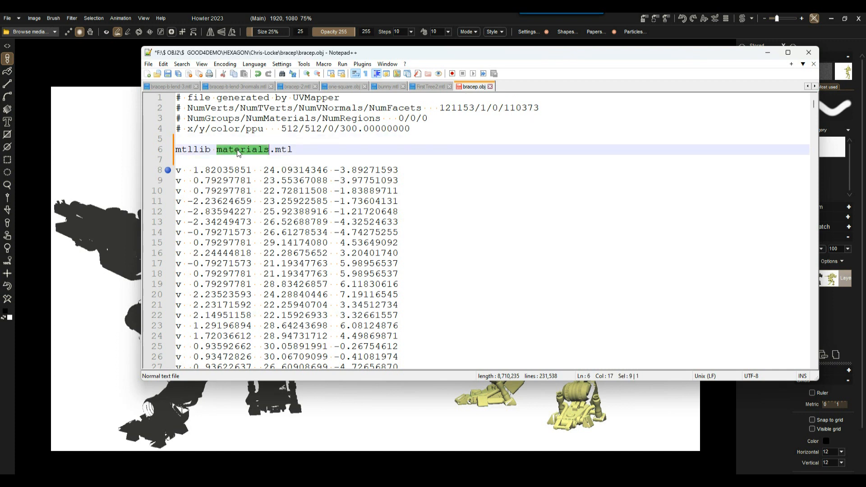
type("br")
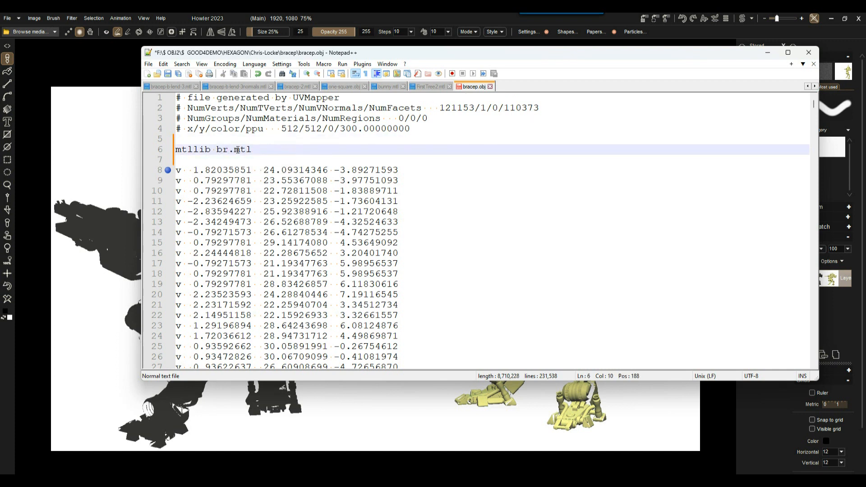
type("acep")
key("Right")
left_click_drag(277, 150, 218, 151)
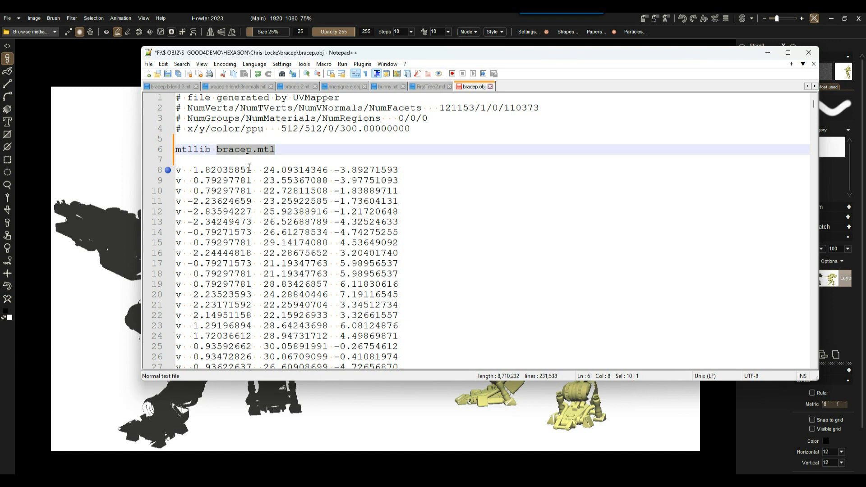
left_click(250, 161)
left_click(252, 149)
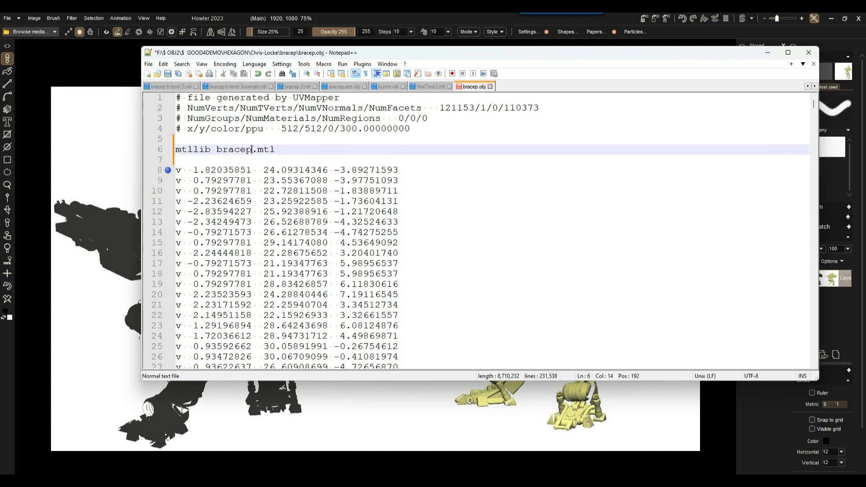
key("shift+Left")
- Find where the faces begin after the vertex list and highlight the group line "g Figure_1"
left_click_drag(814, 105, 811, 236)
scroll(400, 252, "up", 20)
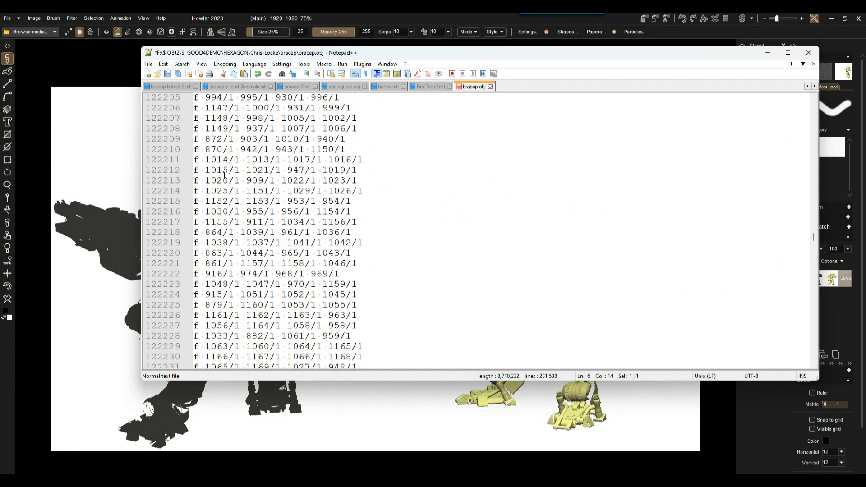
scroll(208, 161, "up", 20)
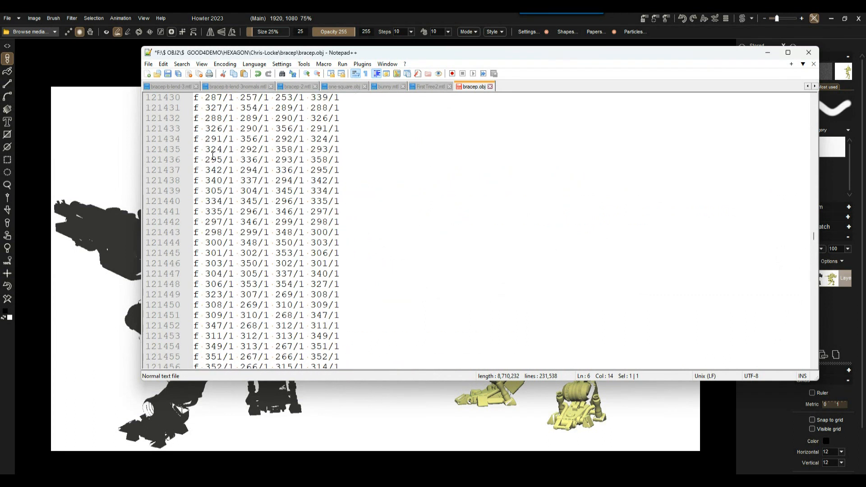
scroll(213, 154, "up", 20)
scroll(213, 155, "down", 20)
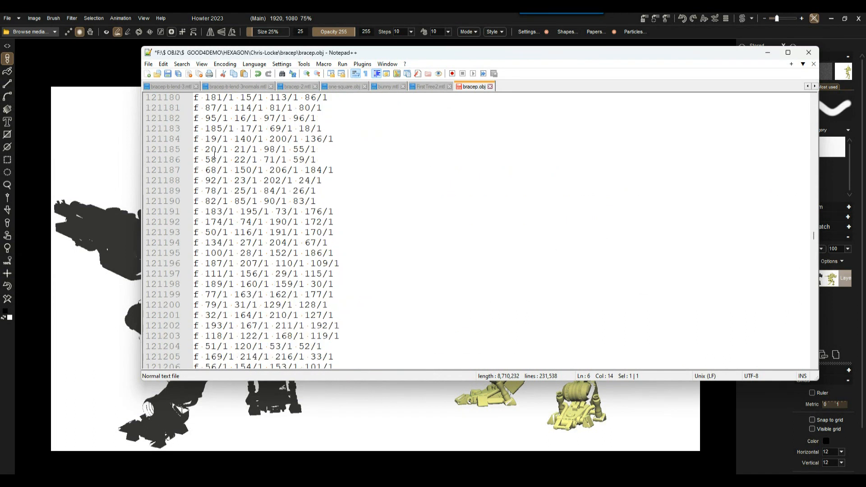
left_click(815, 224)
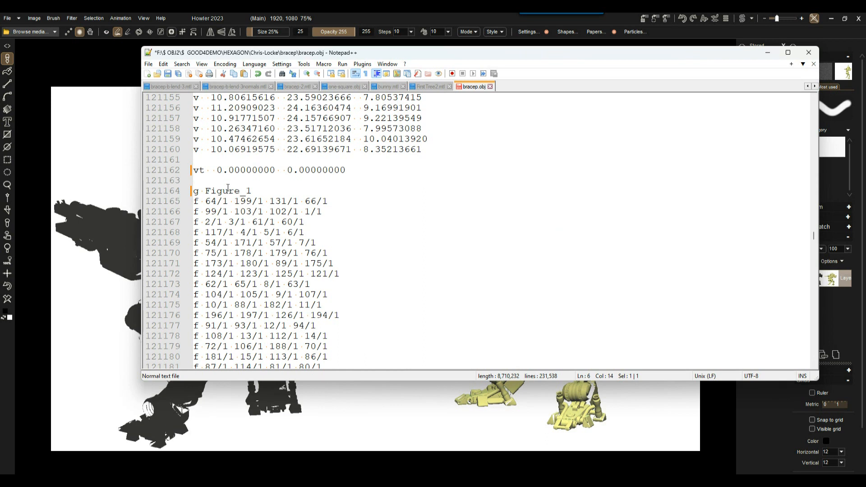
left_click_drag(256, 191, 192, 191)
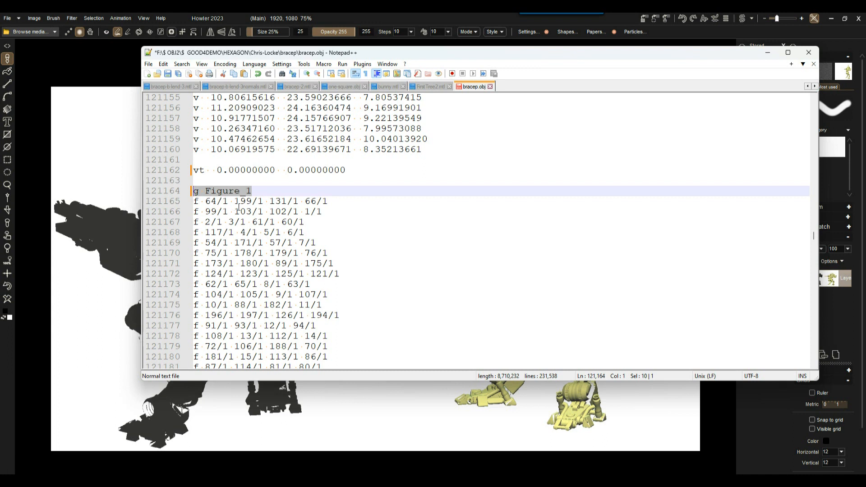
left_click(276, 191)
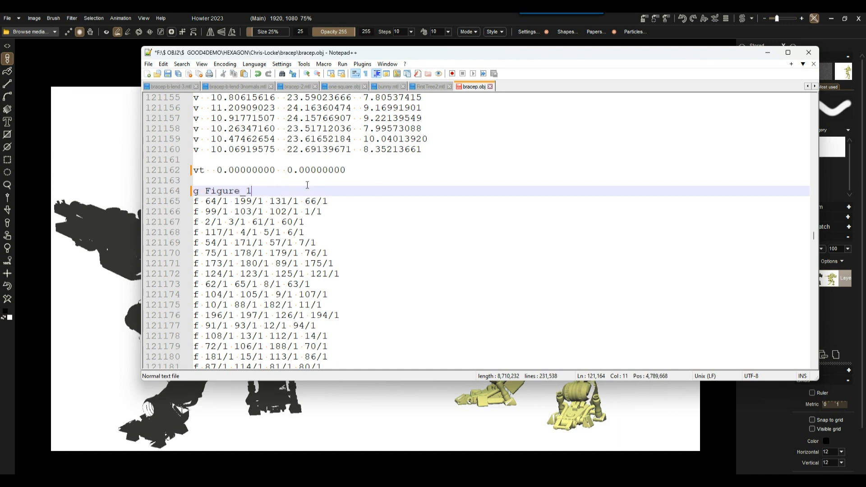
- Insert the line "usemtl default" above the g Figure_1 group, followed by a blank line, and save the file
left_click(225, 181)
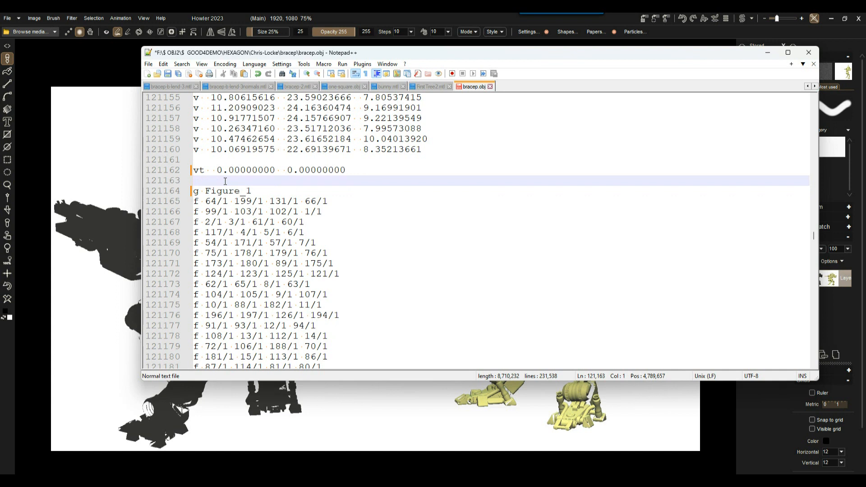
key("Return")
type("usemtl ")
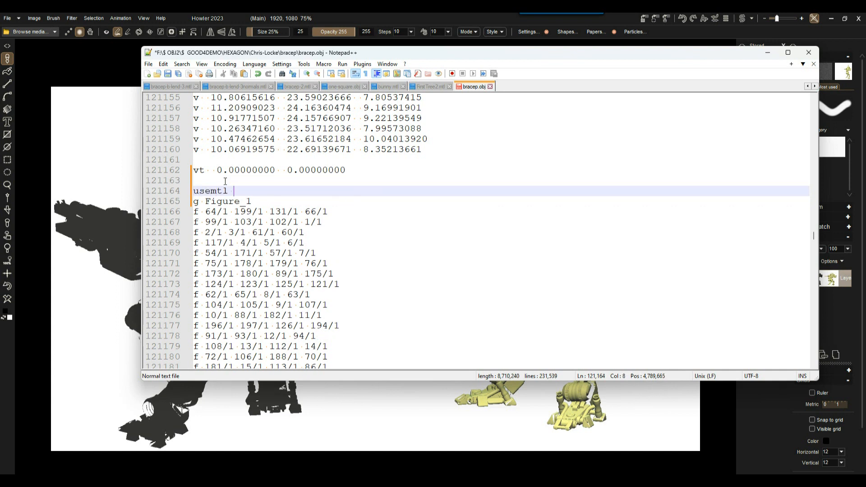
type("default")
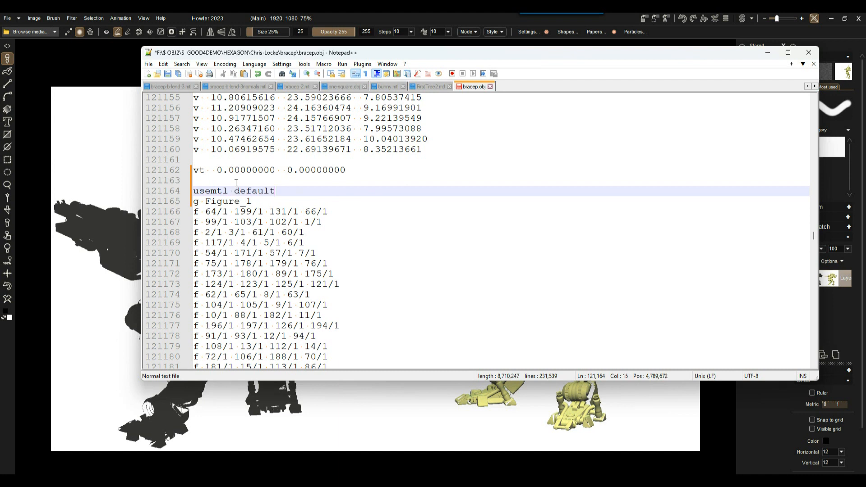
key("Return")
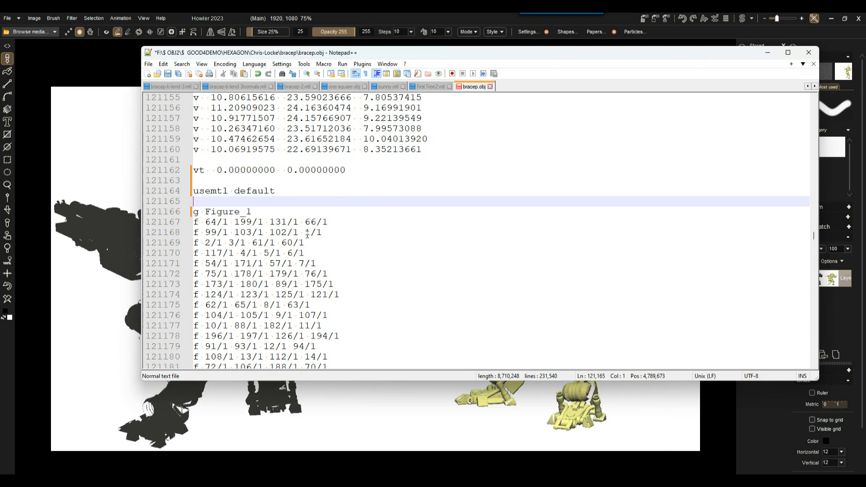
key("ctrl+s")
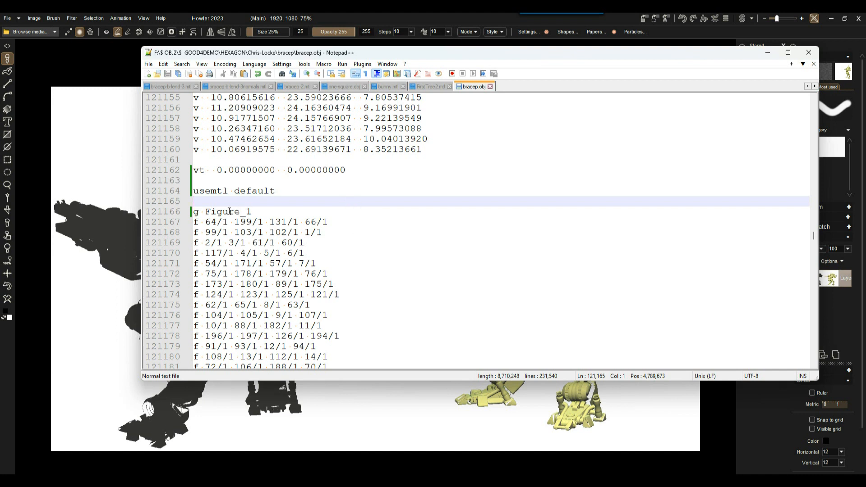
- Review the usemtl and group lines, then return to the start of the file and highlight bracep.mtl on the mtllib line
left_click(252, 212)
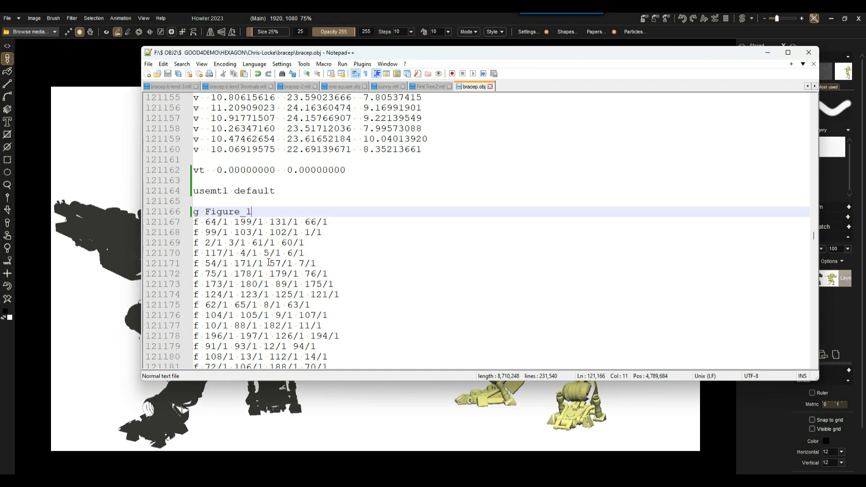
left_click(303, 191)
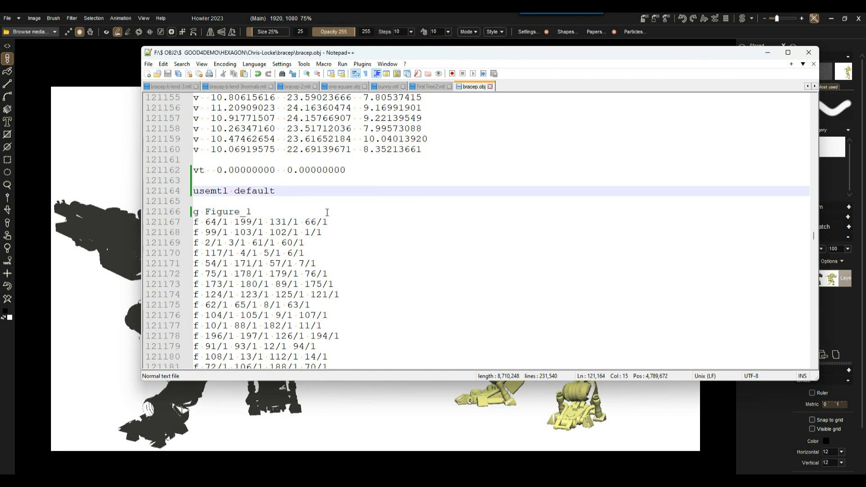
mouse_move(181, 56)
left_mouse_down()
mouse_move(543, 57)
mouse_move(140, 58)
mouse_move(170, 67)
left_mouse_up()
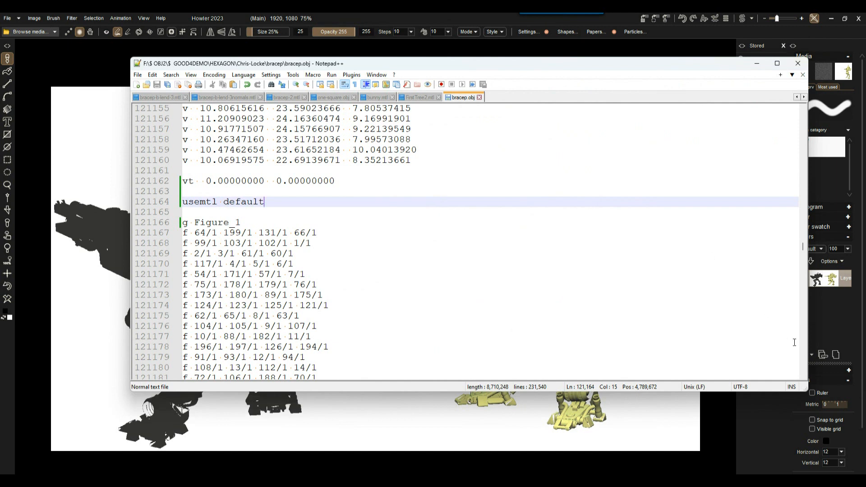
left_click_drag(803, 250, 800, 113)
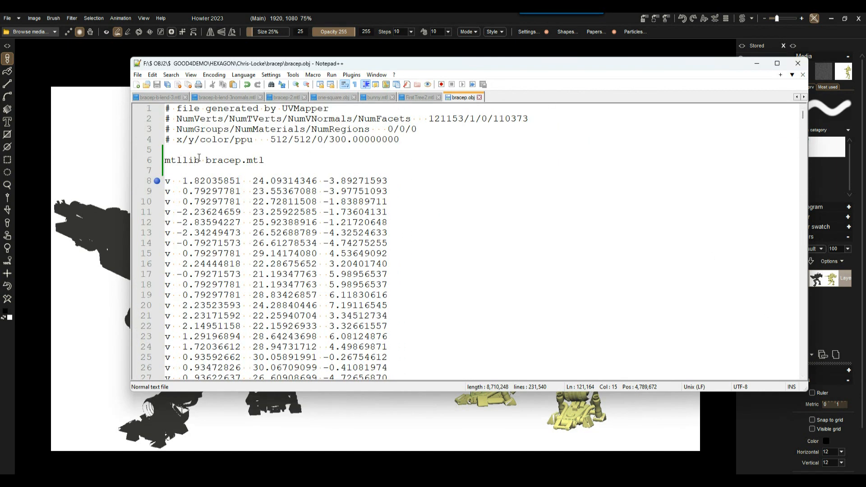
left_click_drag(206, 160, 280, 157)
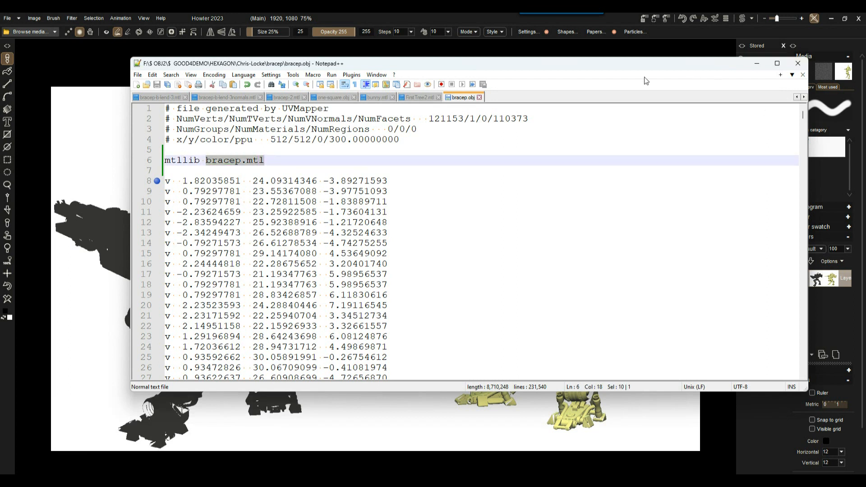
- Switch to the bracep folder in File Explorer, go up to its parent folder and preview dragon.obj and FirstTree5.obj
key("alt+Tab")
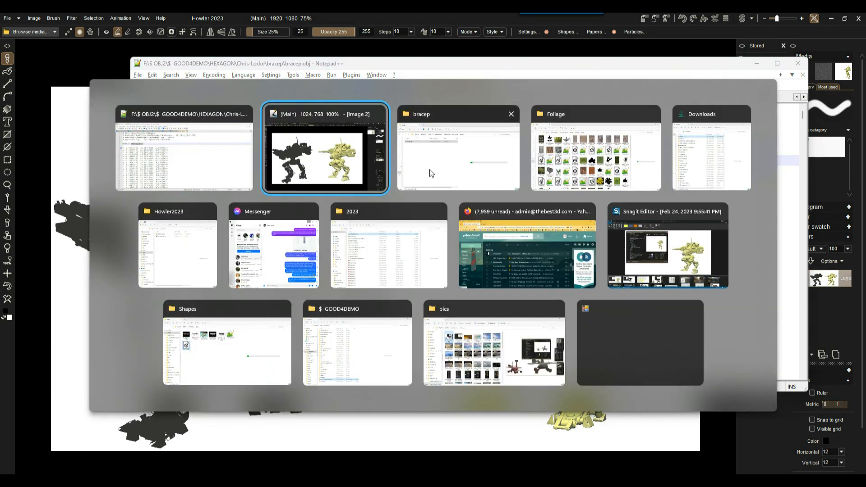
left_click(400, 167)
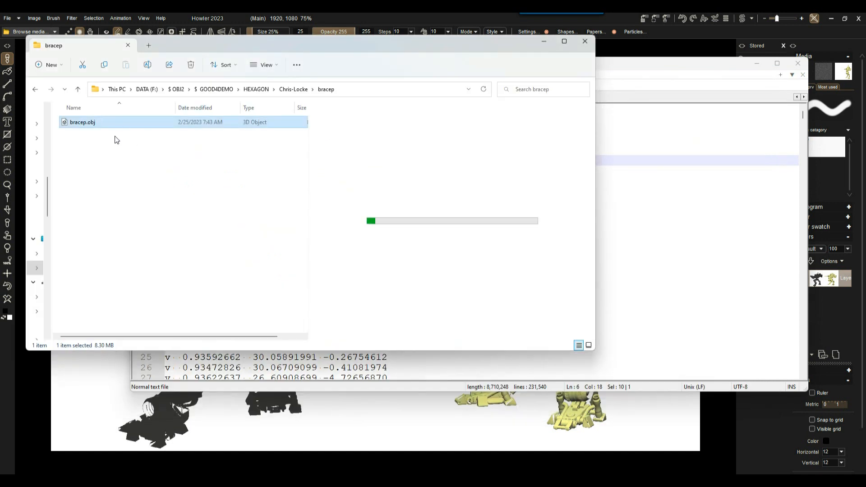
left_click(292, 89)
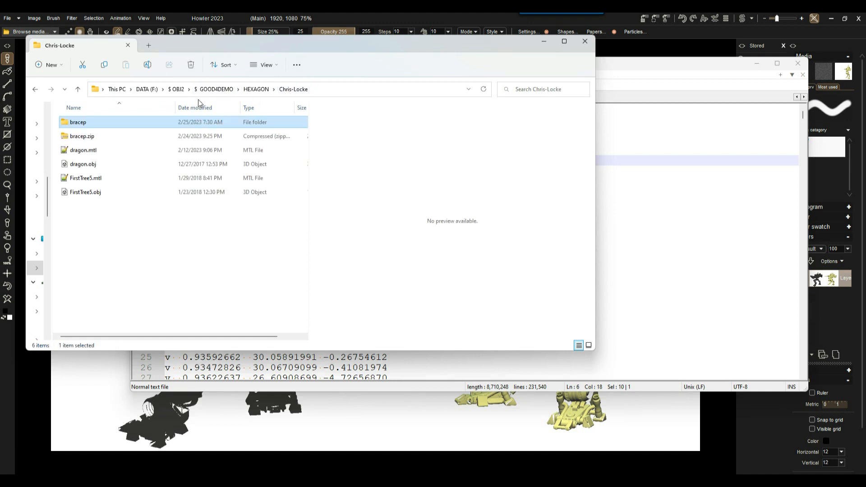
left_click(85, 165)
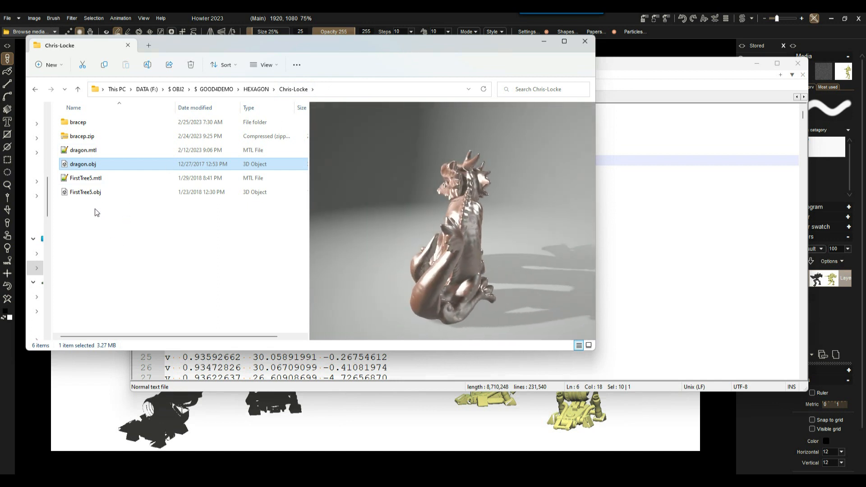
left_click(82, 193)
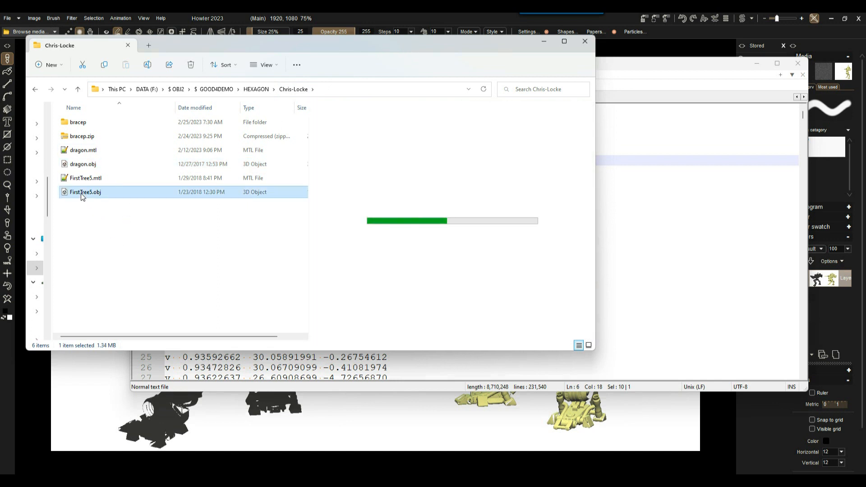
- Open FirstTree5.obj in 3D Viewer, apply the teal-green lighting theme and inspect the tree up close from different angles
double_click(81, 193)
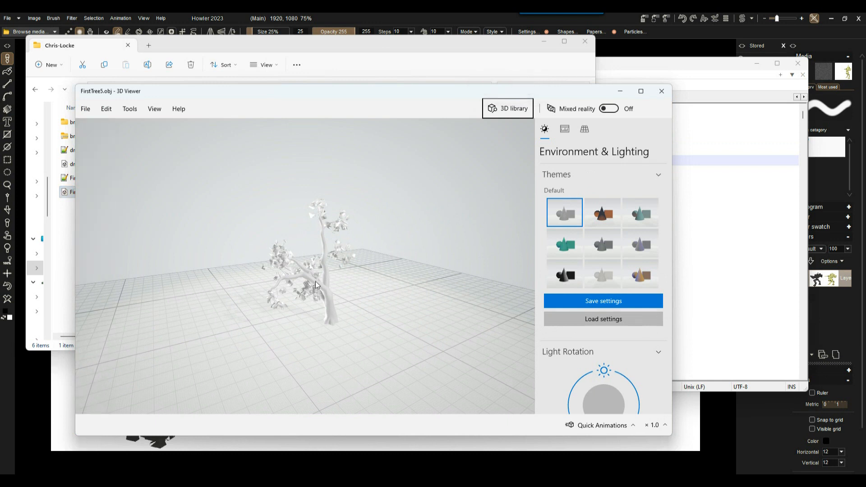
scroll(317, 283, "up", 5)
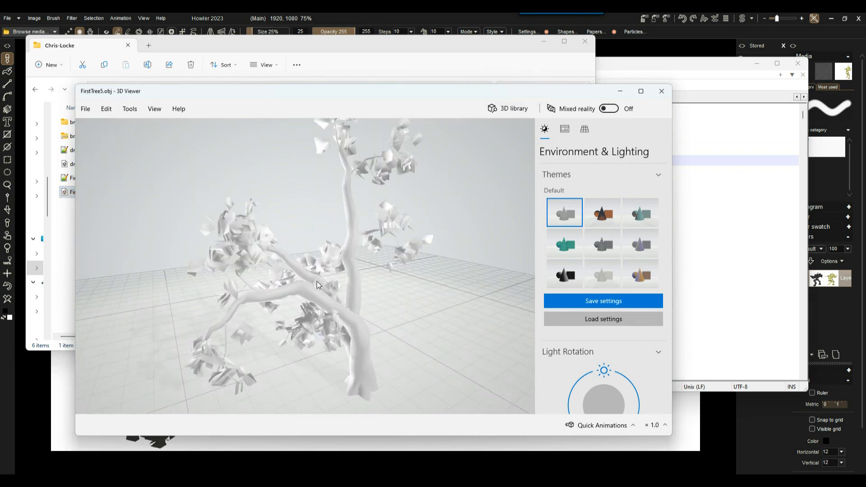
left_click_drag(316, 280, 356, 242)
left_click(564, 243)
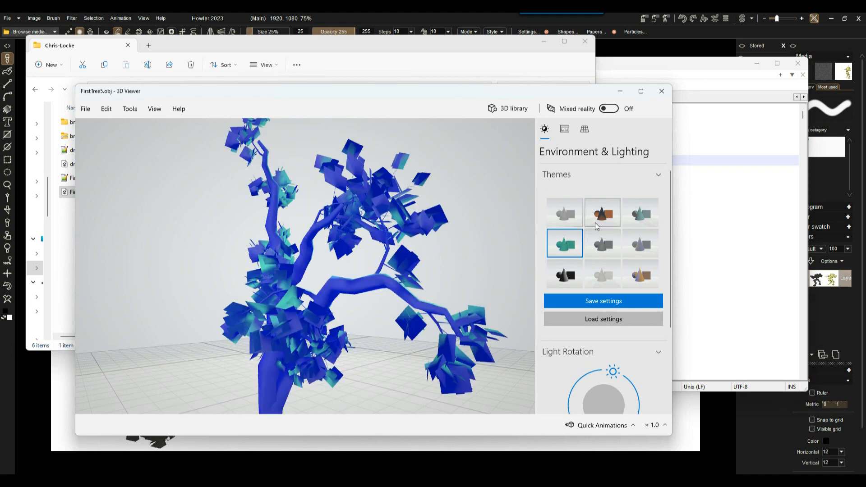
left_click_drag(385, 262, 317, 297)
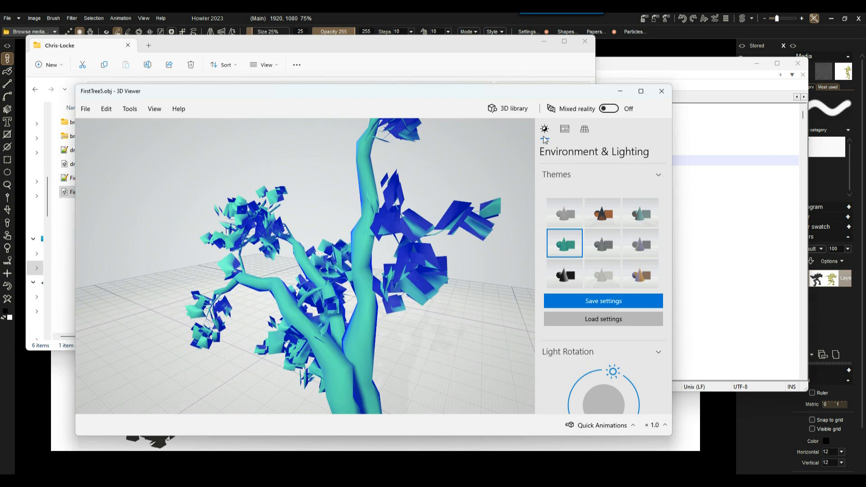
- Close the 3D view of FirstTree5.obj and preview dragon.obj in the folder
left_click(662, 91)
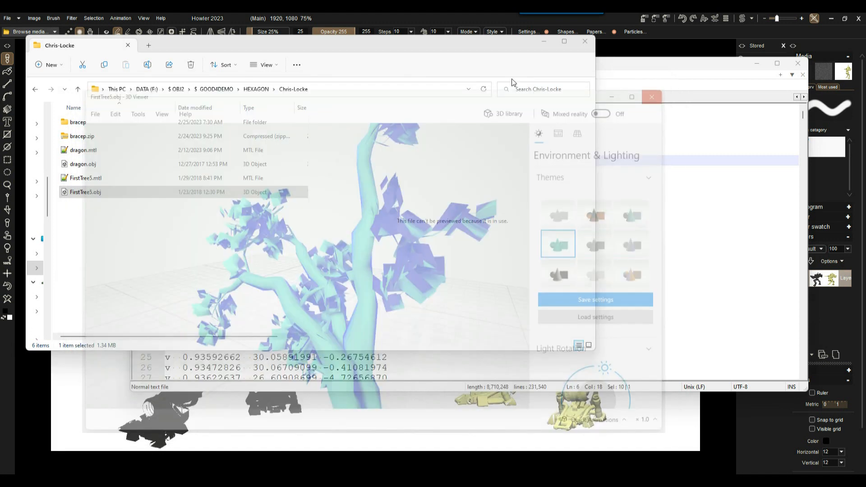
left_click(87, 178)
left_click(88, 191)
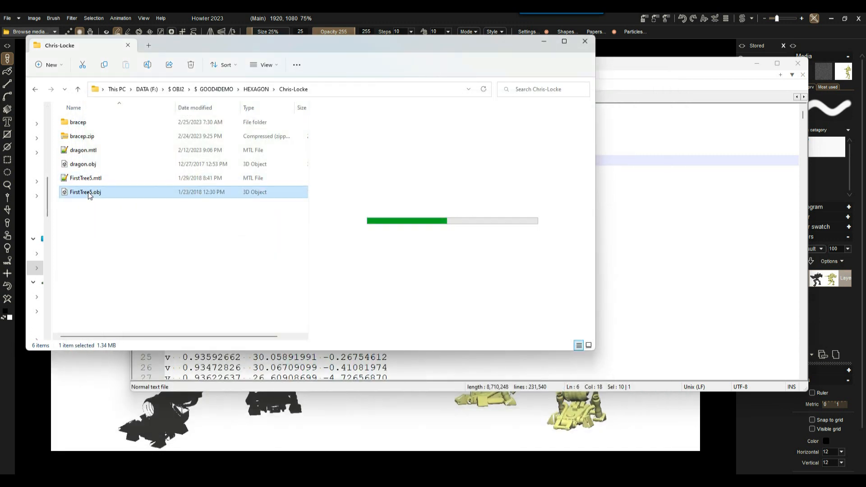
left_click(86, 168)
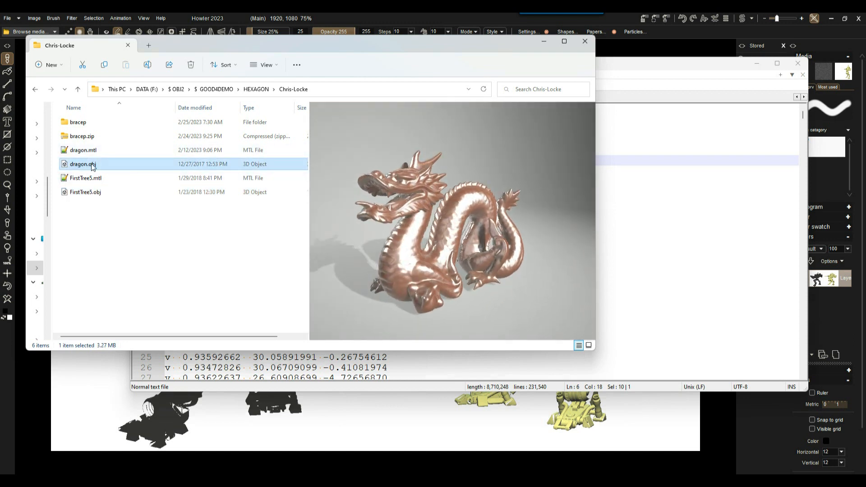
- Open dragon.obj in 3D Viewer, inspect the dragon up close from another angle, and close the viewer
double_click(83, 165)
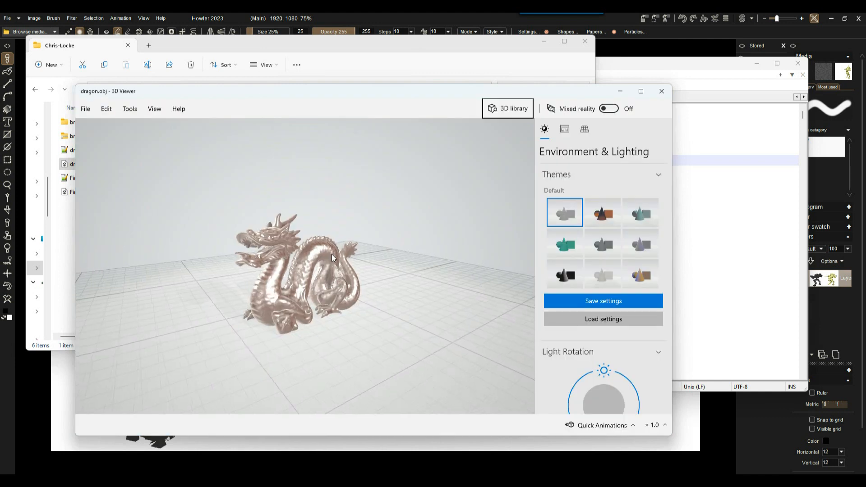
scroll(275, 270, "up", 5)
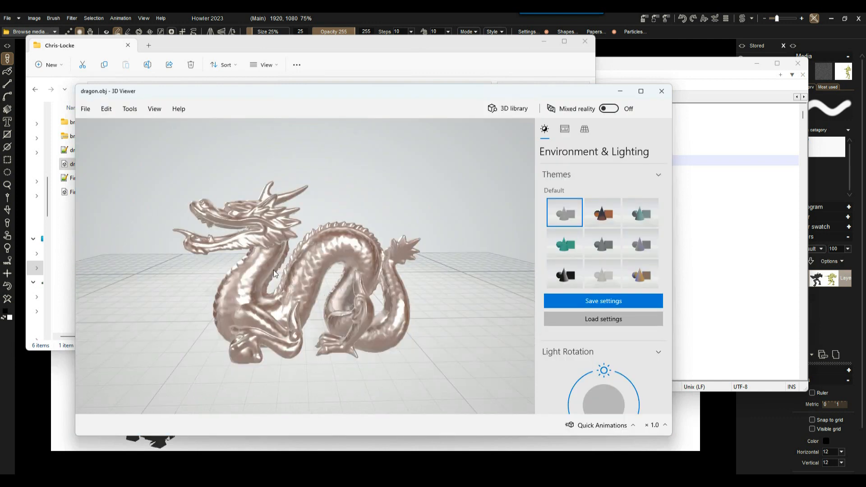
left_click_drag(275, 269, 377, 229)
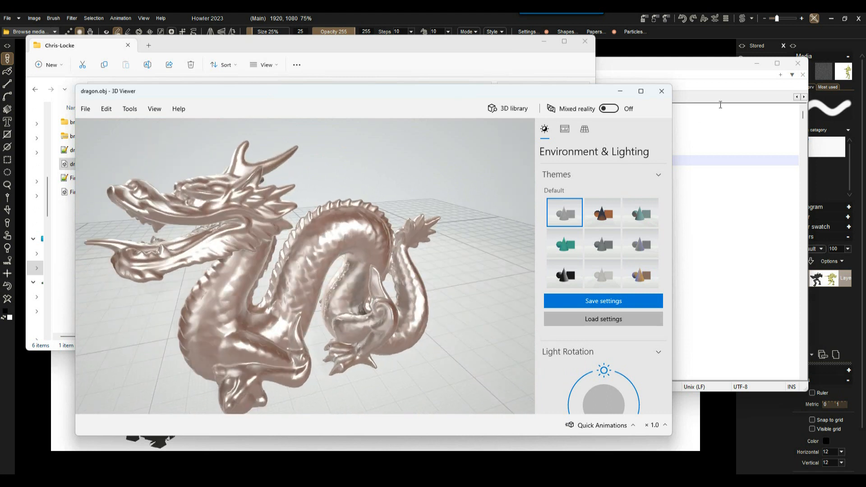
left_click(662, 91)
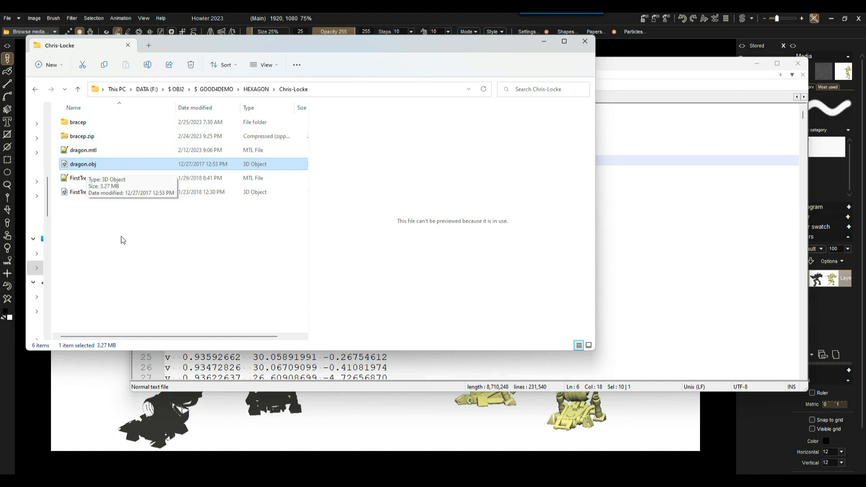
- Switch to Howler, load dragon.obj in the object loader, and rotate it to heading -22 and pitch -8.5
left_click(364, 416)
left_click(342, 221)
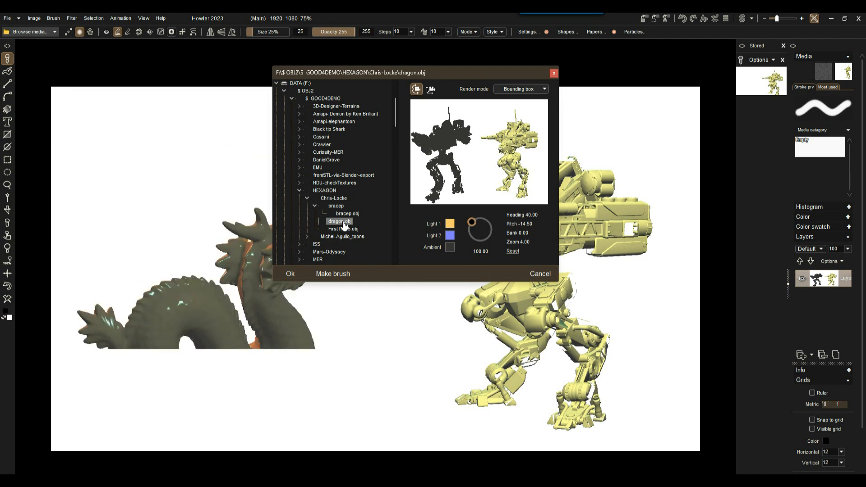
mouse_move(432, 176)
left_mouse_down()
mouse_move(435, 183)
mouse_move(445, 170)
mouse_move(407, 177)
left_mouse_up()
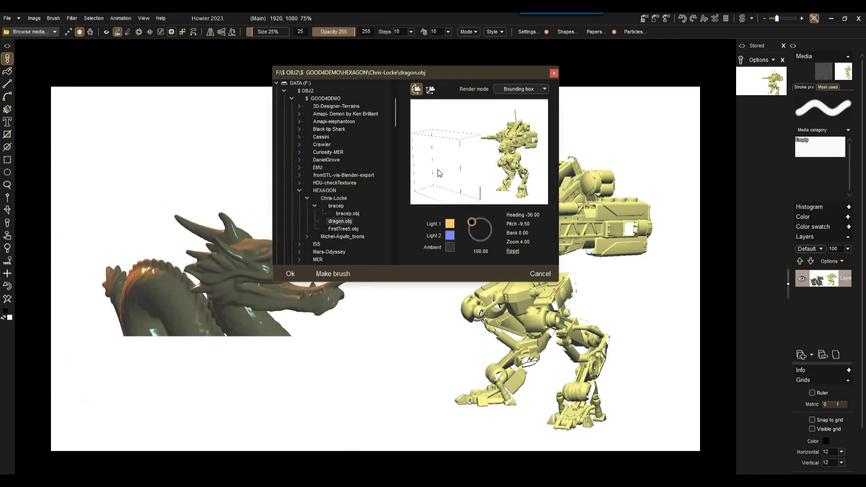
left_click_drag(436, 180, 451, 168)
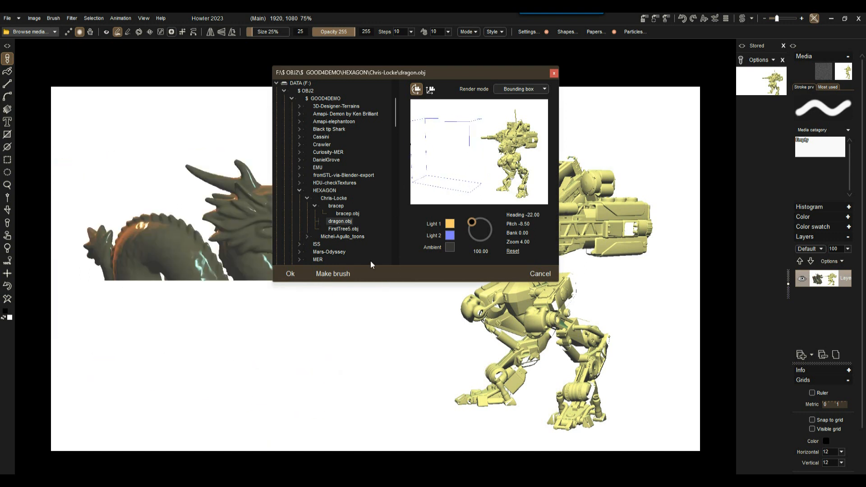
- Change the Light 1 colour to pale peach #FFE6D4
left_click(450, 223)
left_click_drag(466, 224, 465, 217)
left_click(400, 323)
left_click(360, 323)
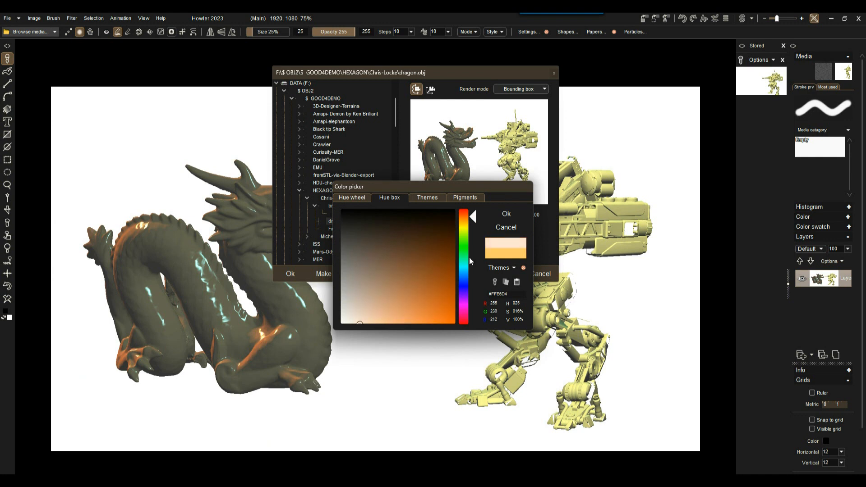
left_click(510, 215)
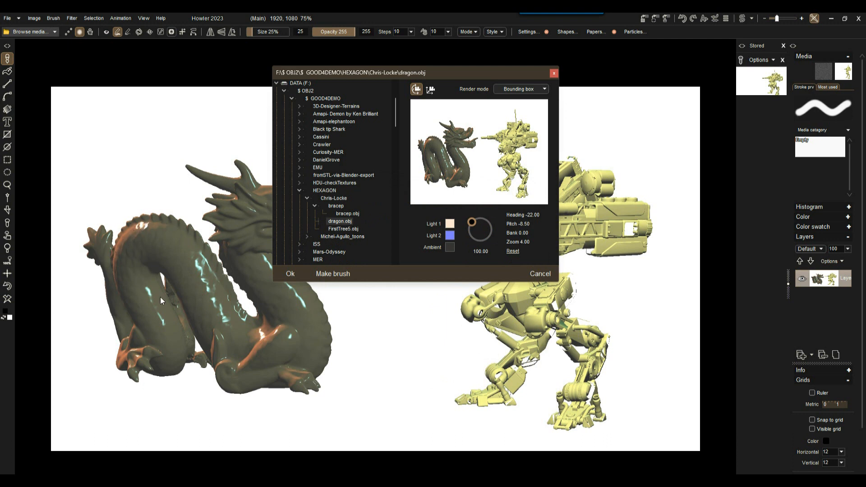
- Change the Light 2 colour to aqua #94FFD9 and aim the light direction toward the upper right
left_click(450, 235)
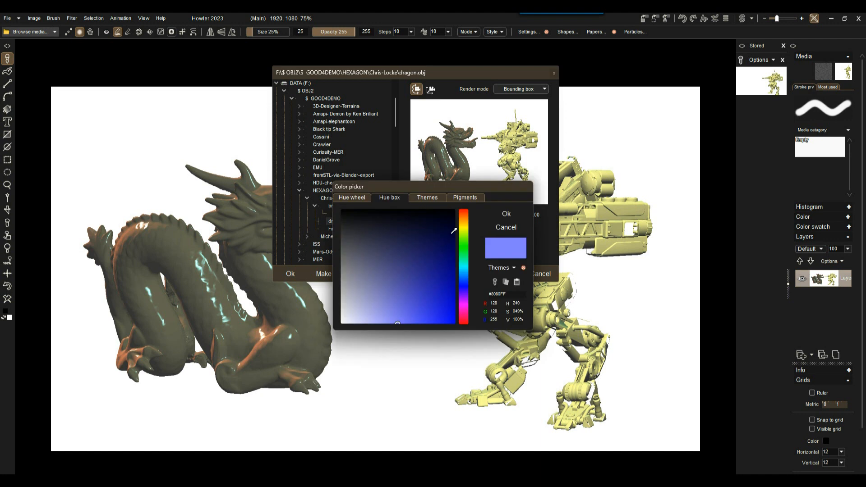
left_click(466, 262)
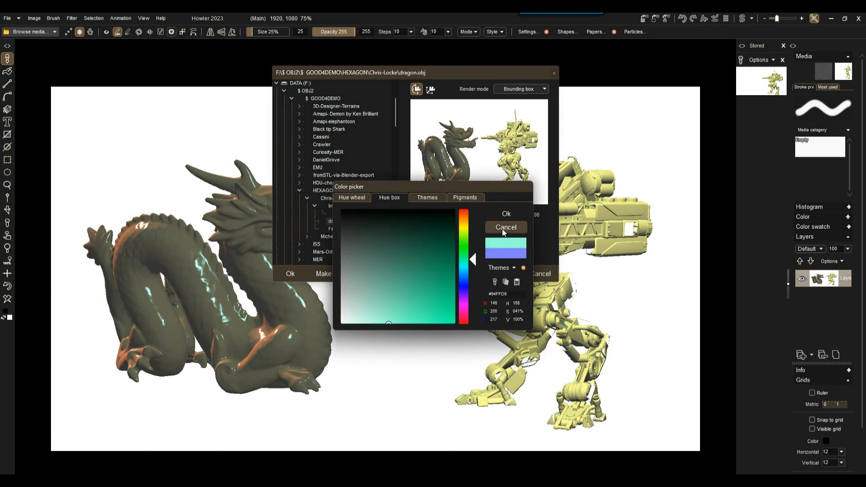
left_click(507, 214)
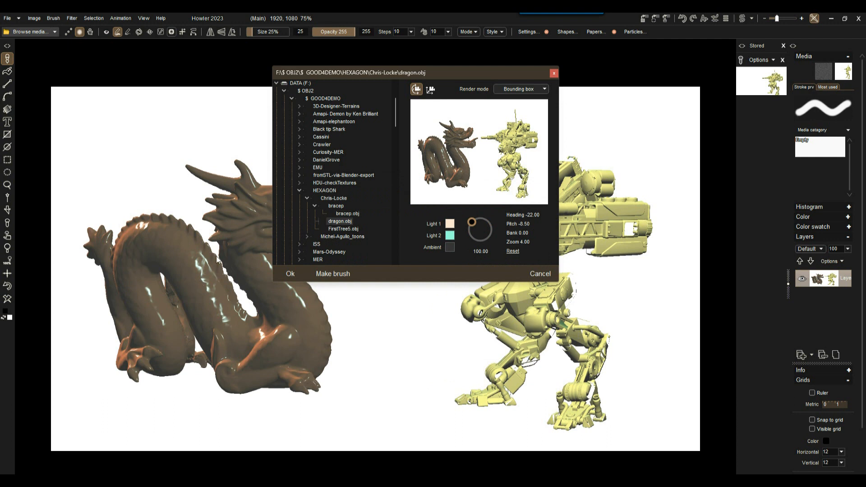
mouse_move(473, 225)
left_mouse_down()
mouse_move(484, 218)
mouse_move(494, 229)
mouse_move(470, 240)
mouse_move(468, 230)
left_mouse_up()
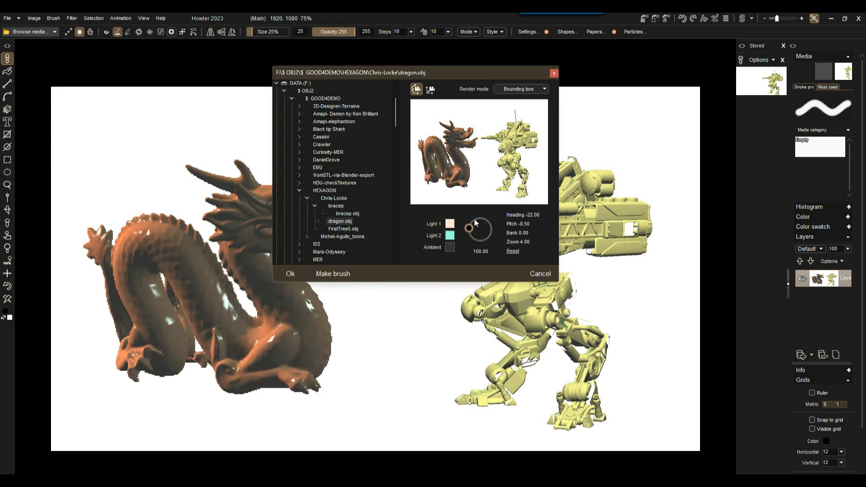
left_click_drag(469, 226, 479, 218)
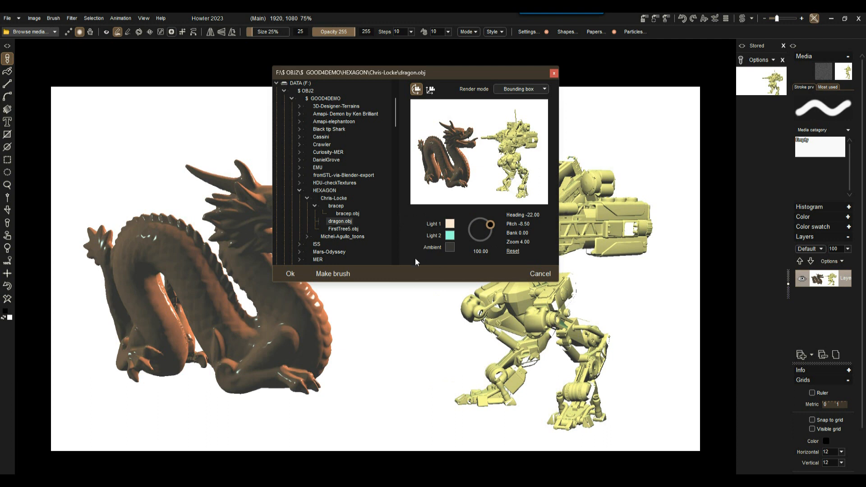
- Enlarge and reposition the object loader dialog, then rotate the dragon to heading -37.5 and pitch -11
left_click_drag(410, 284, 402, 395)
left_click_drag(559, 189, 716, 200)
mouse_move(544, 85)
left_mouse_down()
mouse_move(448, 55)
mouse_move(539, 64)
mouse_move(471, 61)
left_mouse_up()
left_click_drag(429, 186, 451, 242)
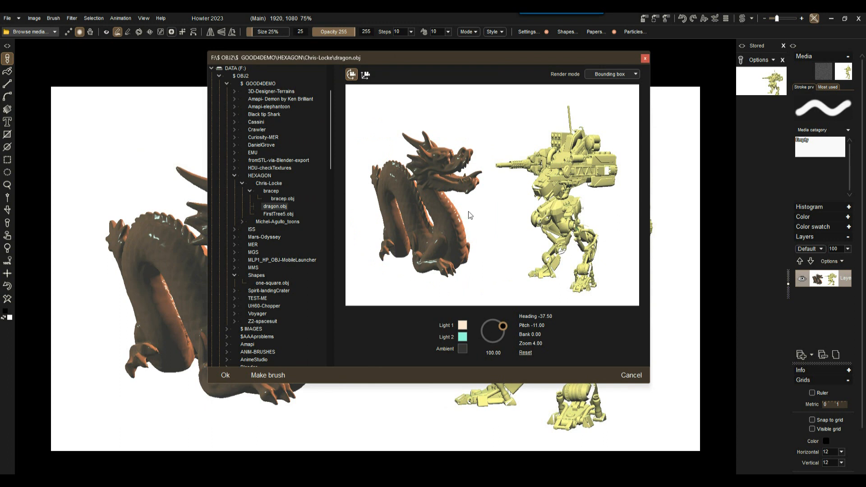
- Set the render mode to Wireframe, load bracep.obj, rotate it to heading -187.5 and pitch -4.5, then select FirstTree5.obj
left_click(610, 74)
mouse_move(443, 218)
left_mouse_down()
mouse_move(428, 210)
mouse_move(437, 186)
left_mouse_up()
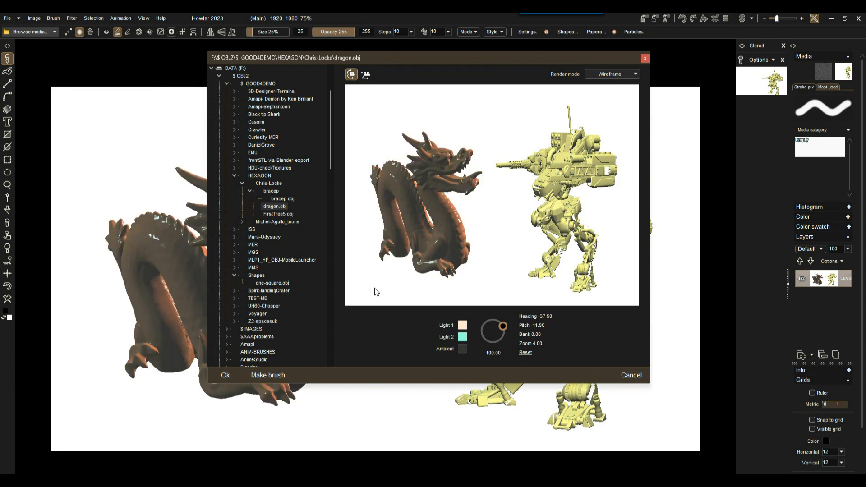
left_click(277, 201)
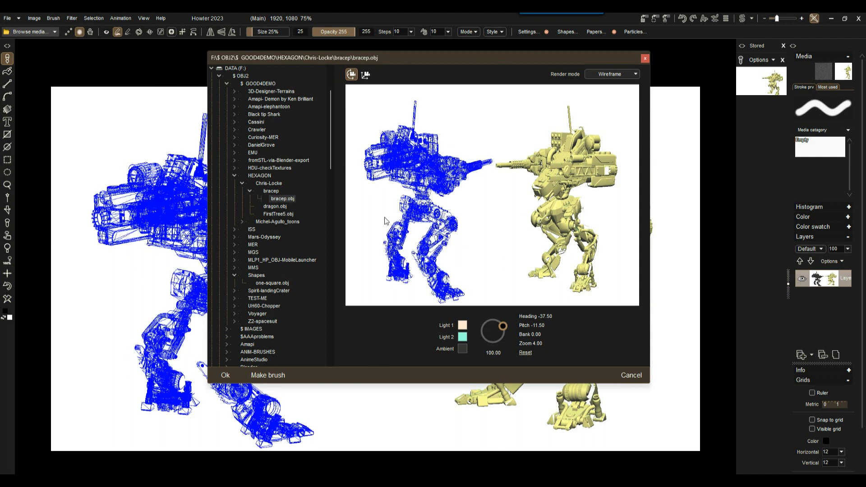
left_click_drag(327, 211, 416, 220)
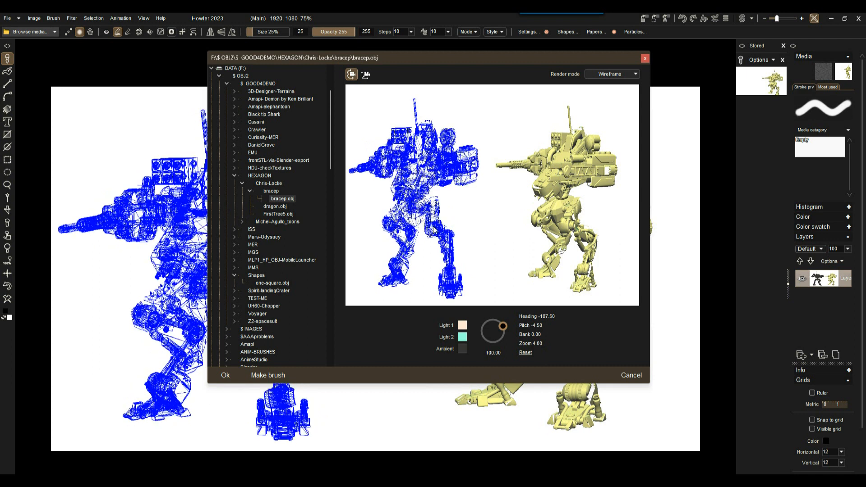
left_click(272, 215)
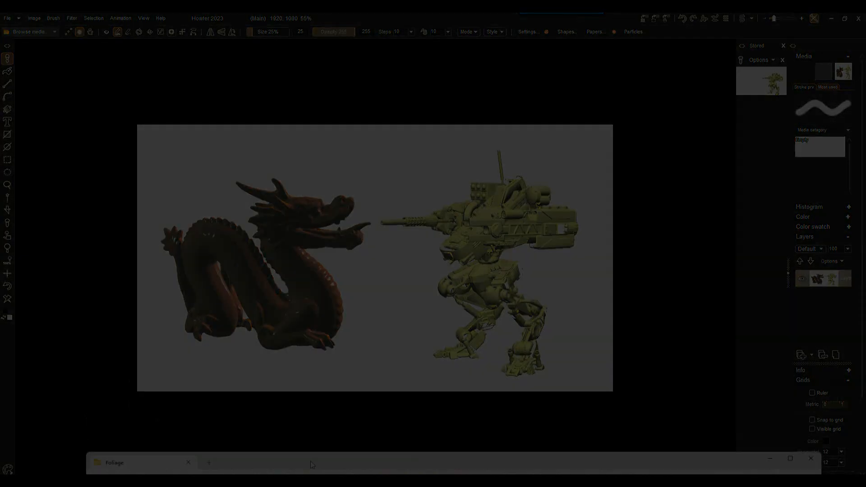
- Bring the Foliage folder window into view and preview the fall leaf and big leaf images, their transparency maps, and FirstTree.obj
left_click_drag(312, 465, 277, 60)
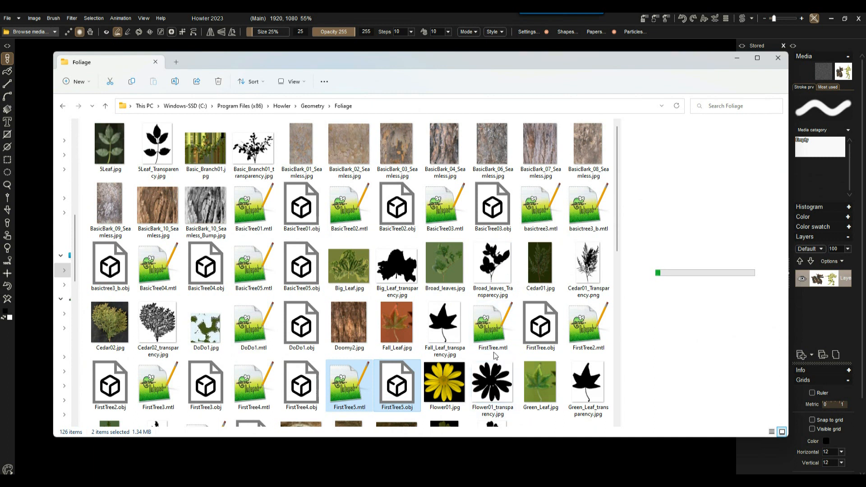
left_click(449, 321)
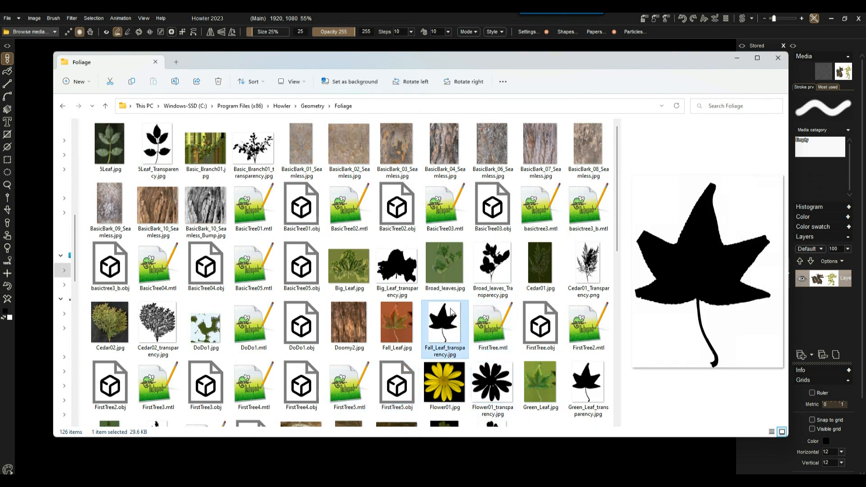
left_click(402, 253)
left_click(350, 262)
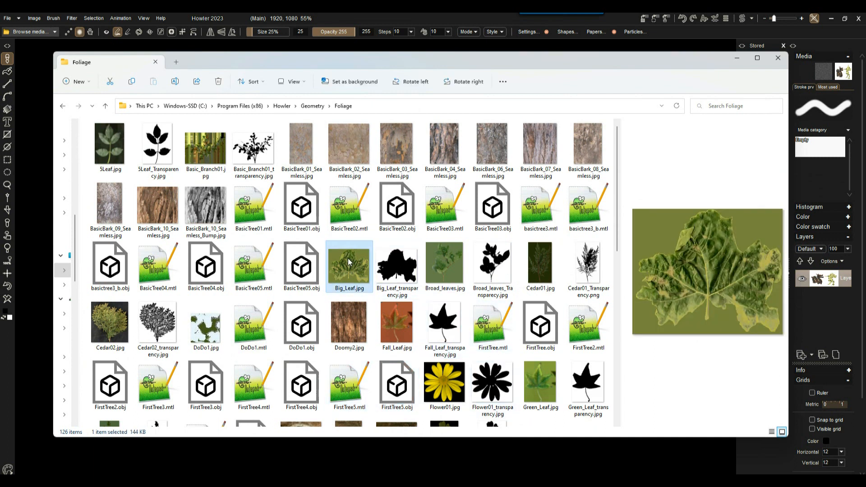
left_click(409, 260)
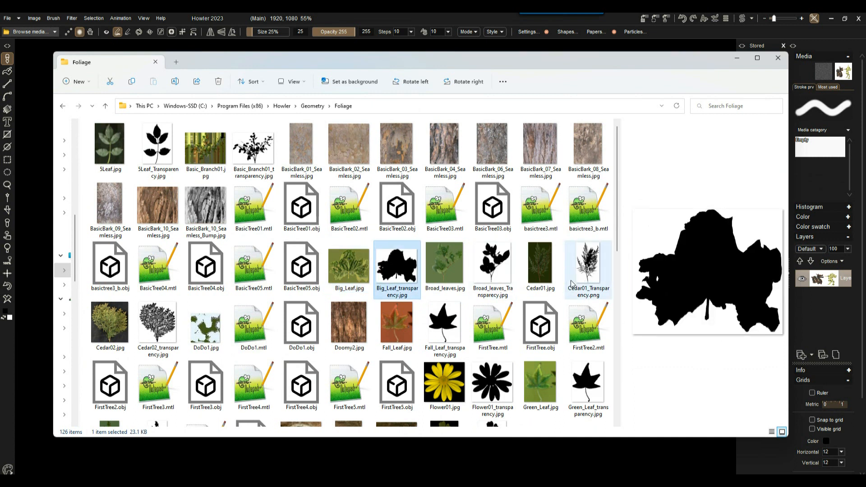
left_click(542, 335)
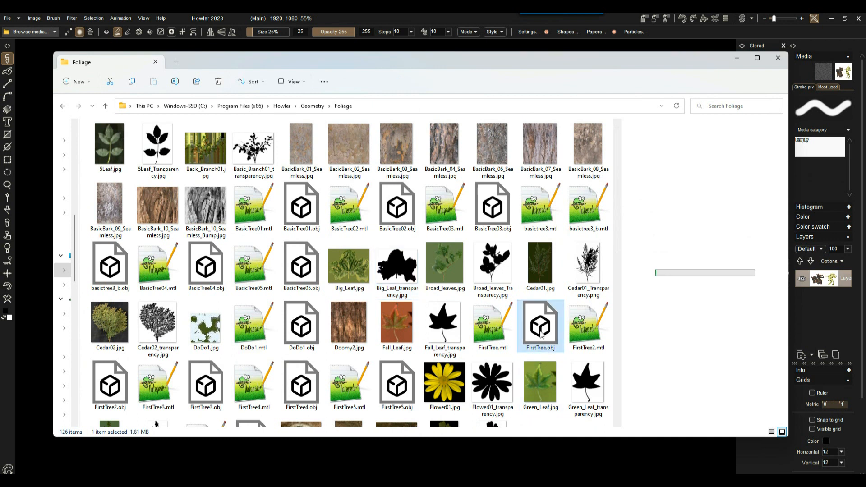
- Open FirstTree5.obj from the Foliage folder in 3D Viewer, inspect the textured bark and leaves, and close the viewer
left_click(402, 385)
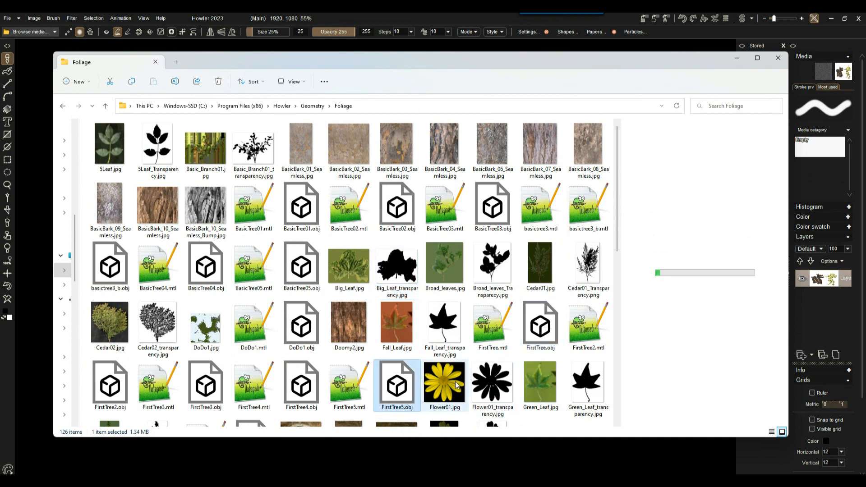
double_click(395, 382)
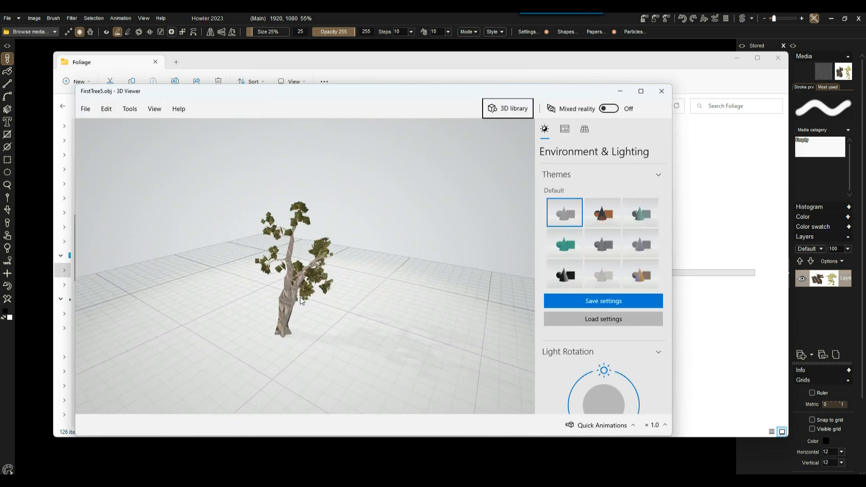
left_click_drag(302, 301, 295, 278)
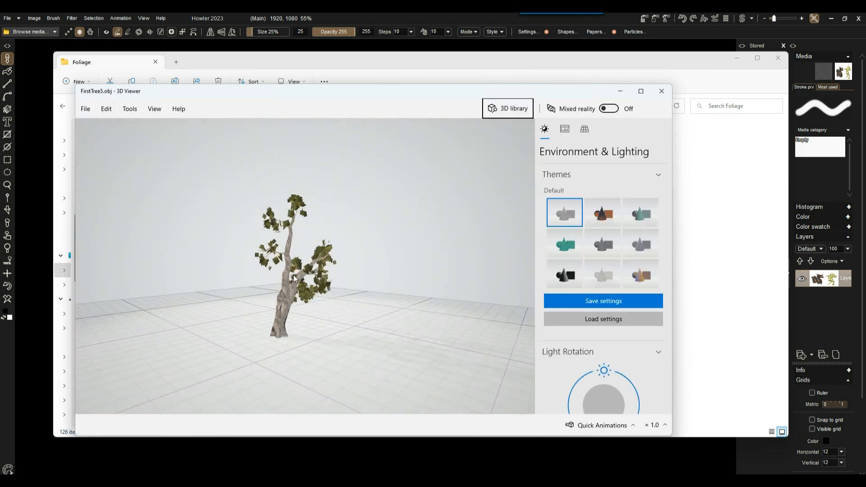
scroll(258, 308, "up", 5)
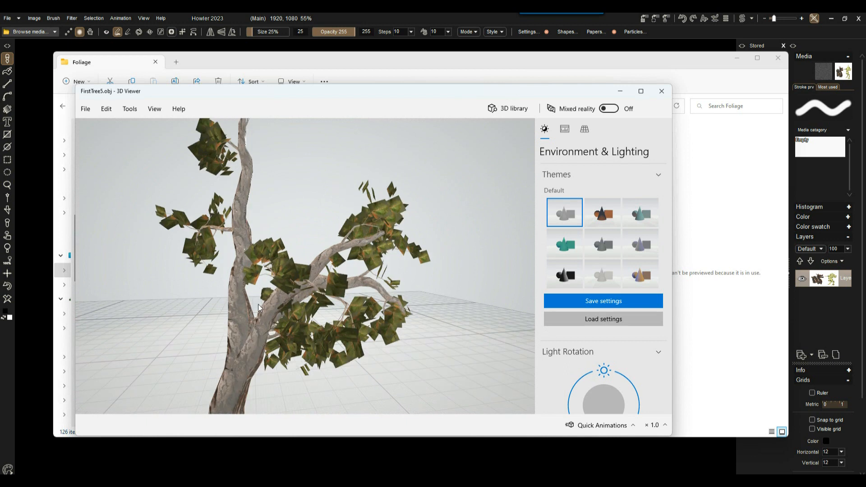
scroll(258, 308, "down", 5)
left_click(661, 92)
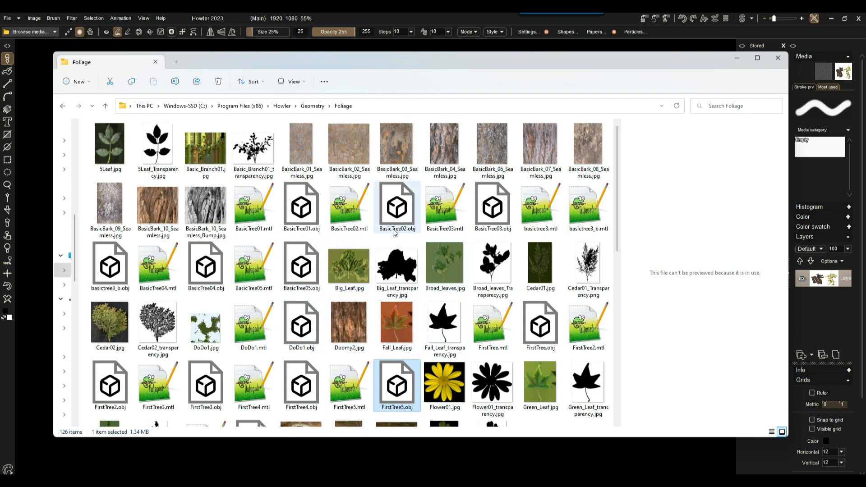
- Select BasicTree05.mtl together with its matching BasicTree05.obj in the Foliage folder
left_click(309, 270)
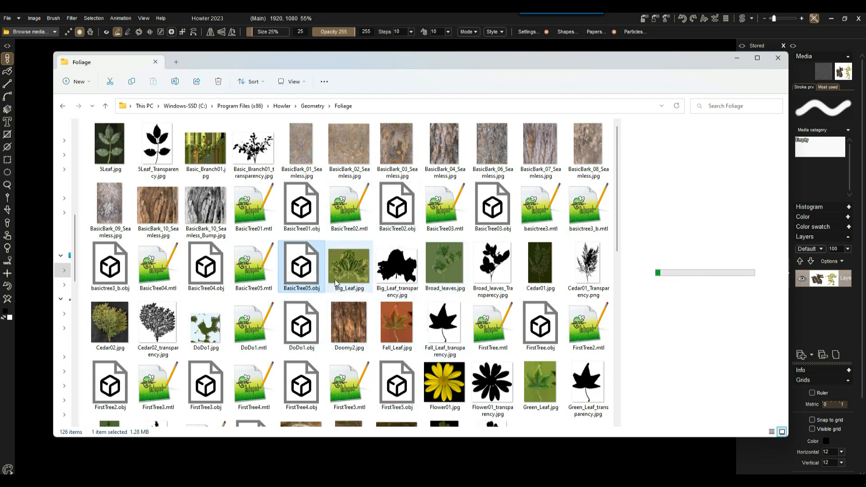
left_click(252, 269)
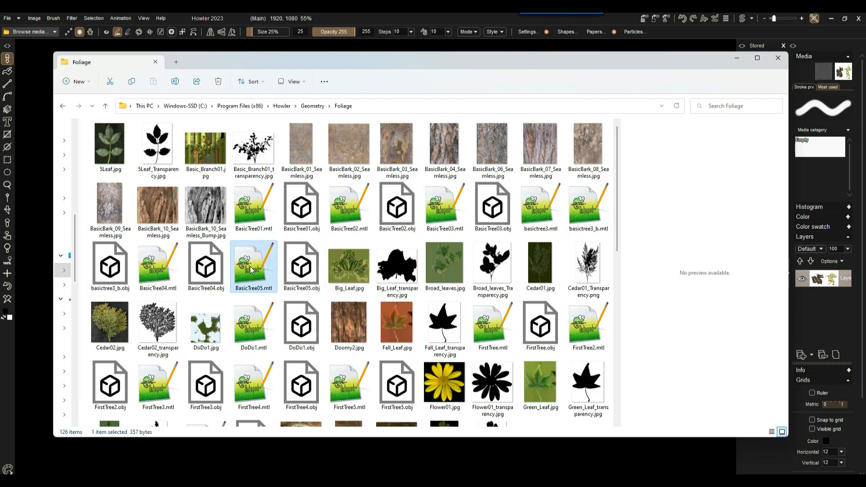
left_click(300, 267, "ctrl")
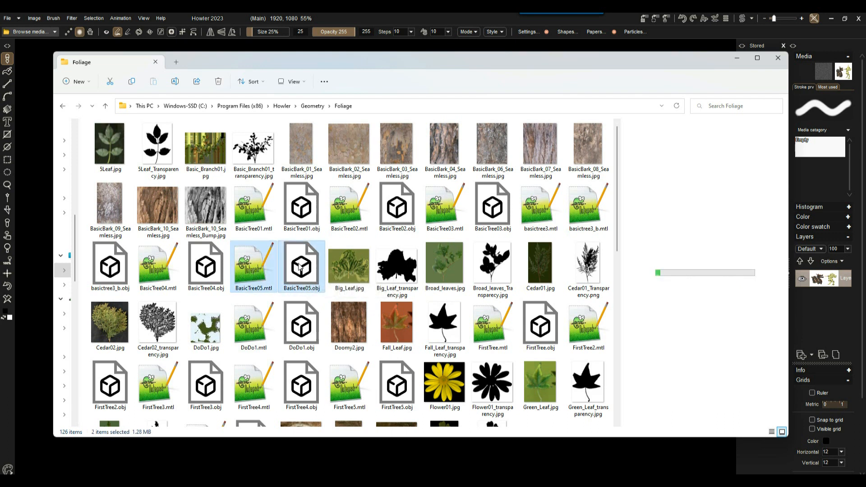
- Add Big_Leaf.jpg and Big_Leaf_transparency.jpg to the BasicTree05 file selection and copy all four files
left_click(348, 271, "ctrl")
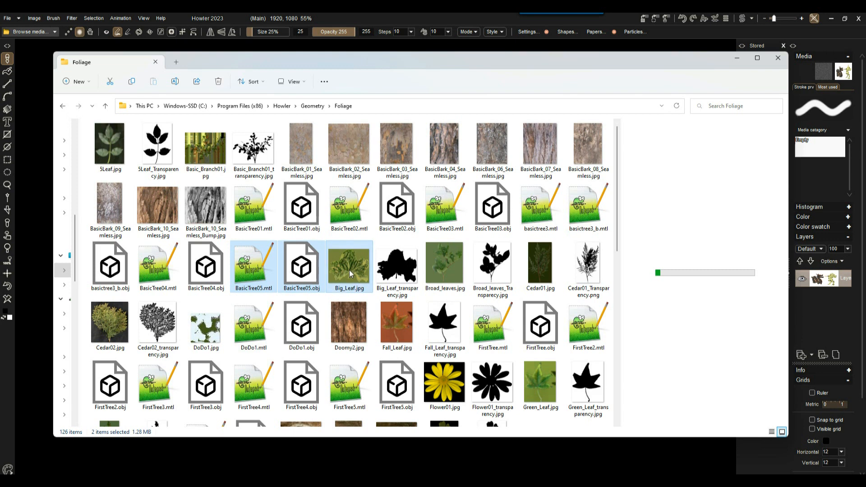
left_click(394, 266, "ctrl")
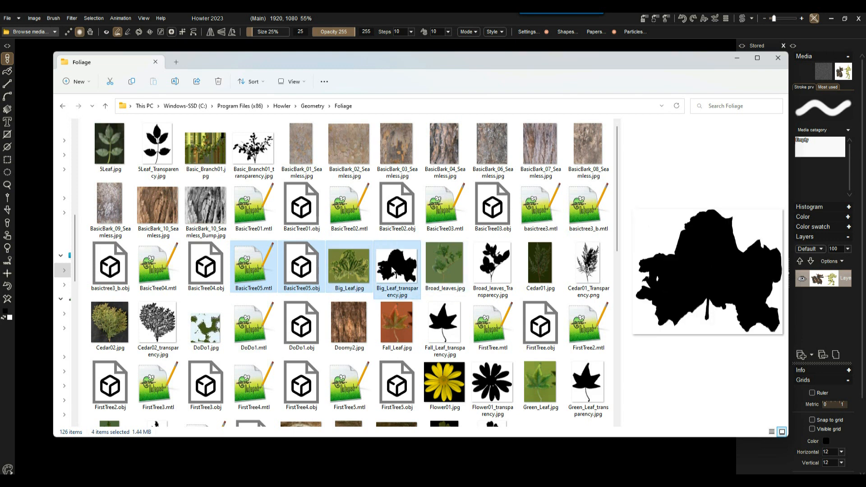
right_click(314, 261)
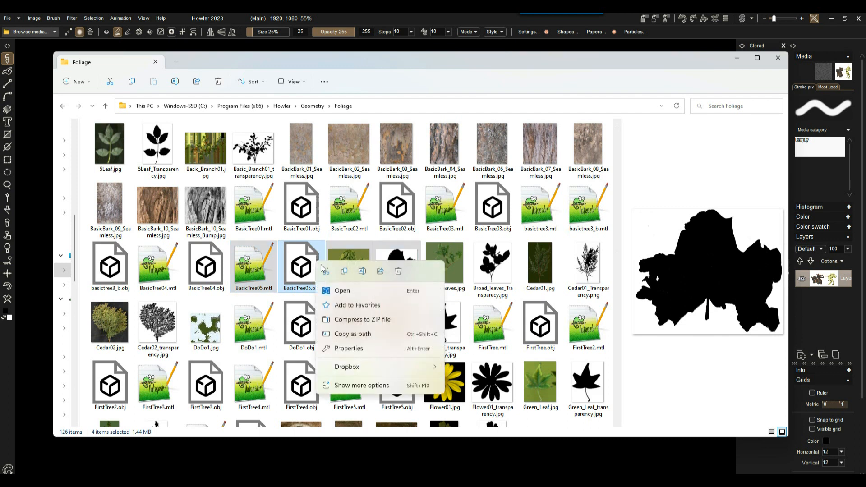
left_click(345, 271)
- Switch to the demo folder containing dragon.obj and paste the copied BasicTree05 and Big_Leaf files there
key("alt+Tab")
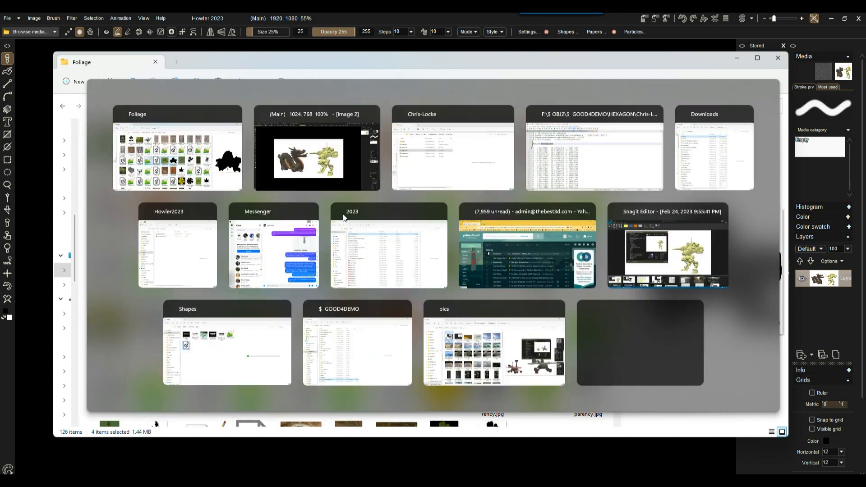
left_click(484, 152)
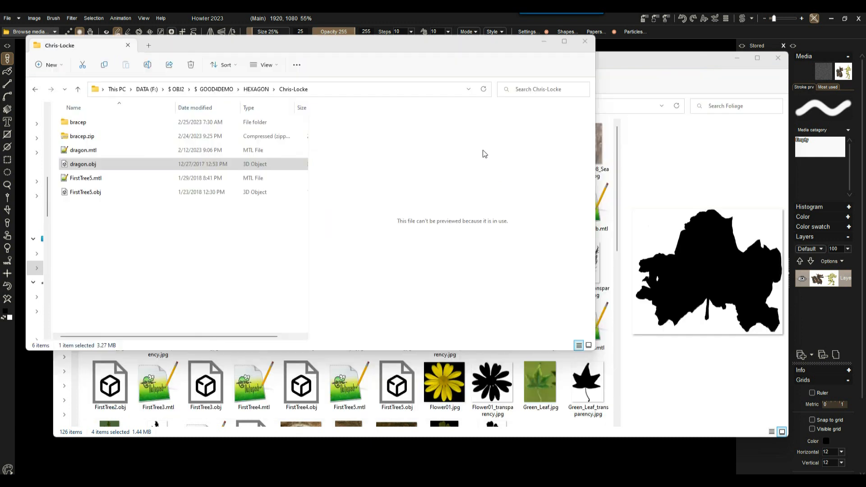
left_click(154, 255)
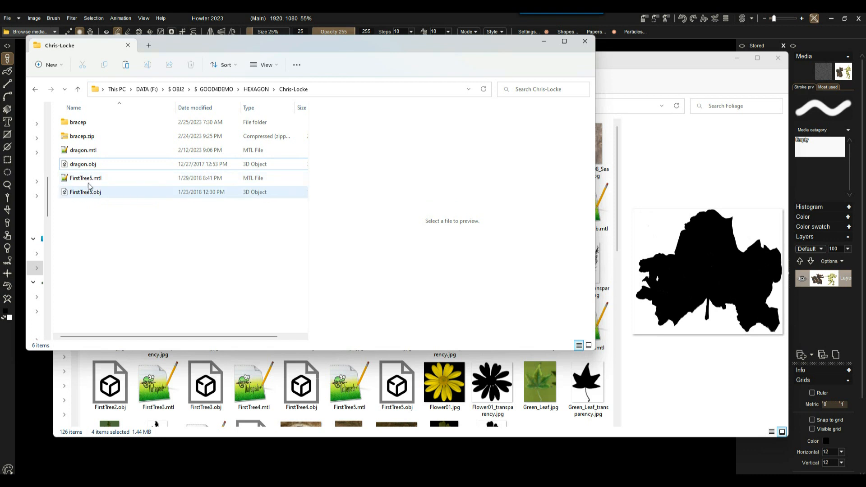
right_click(93, 224)
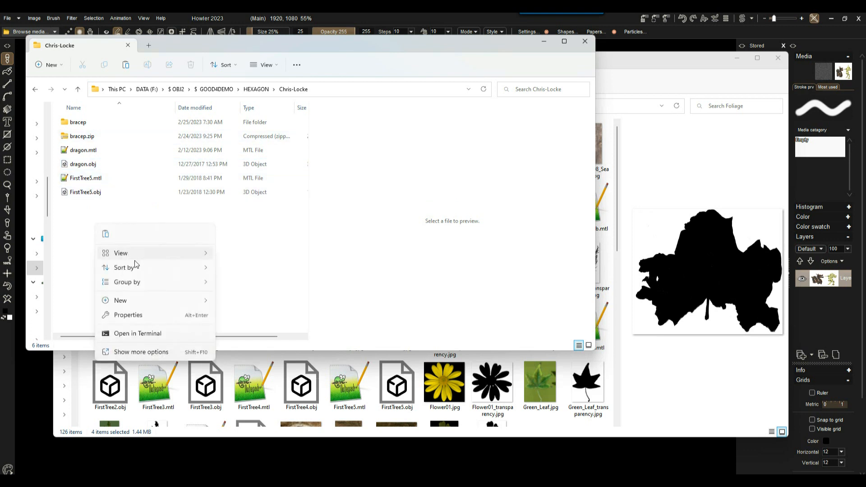
left_click(106, 235)
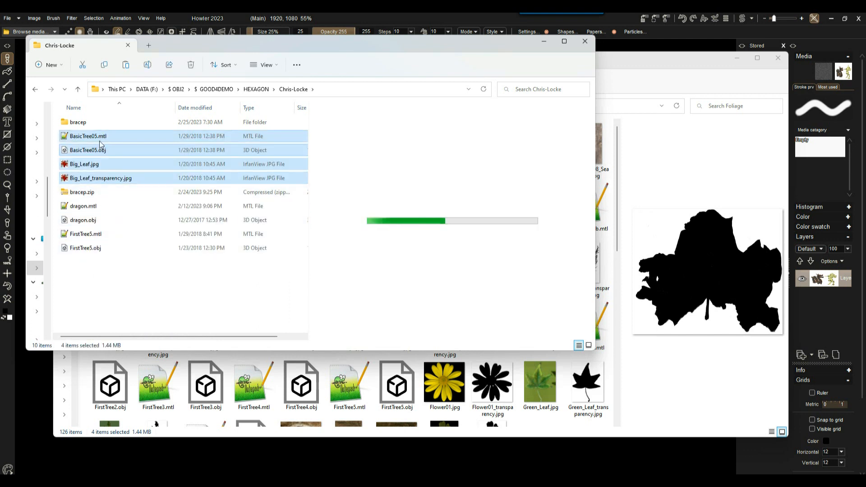
- Preview Big_Leaf.jpg and BasicTree05.obj in the demo folder
left_click(70, 166)
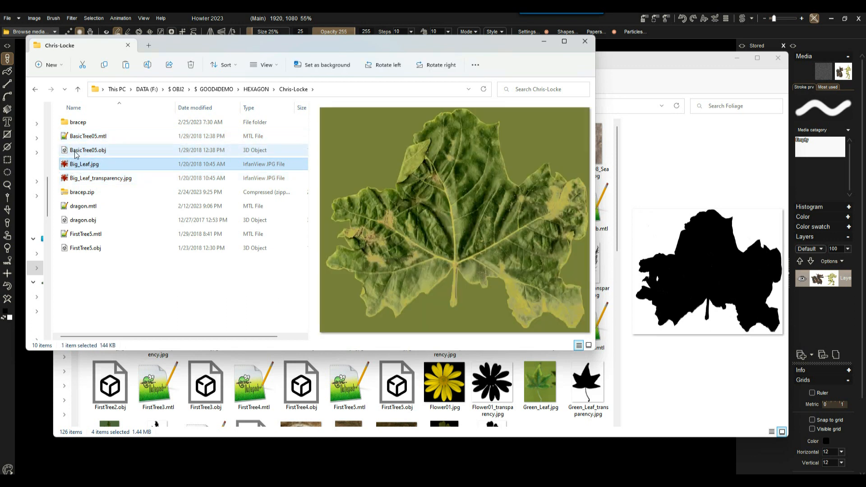
left_click(85, 151)
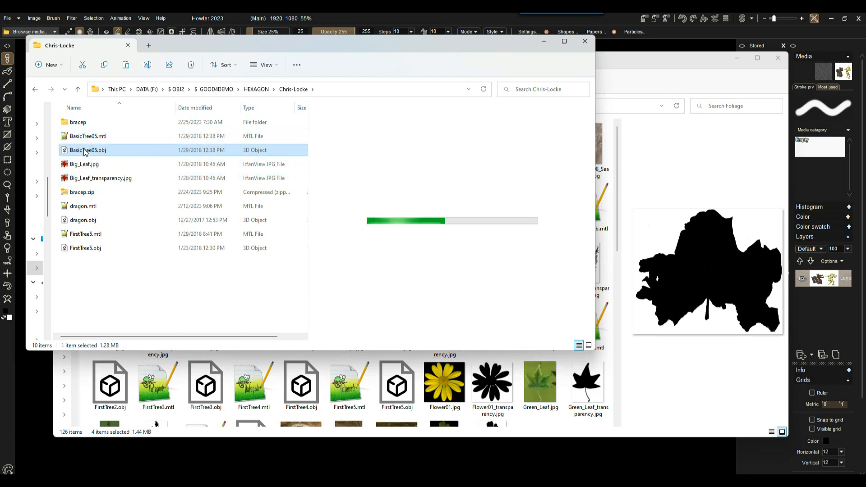
left_click(85, 165)
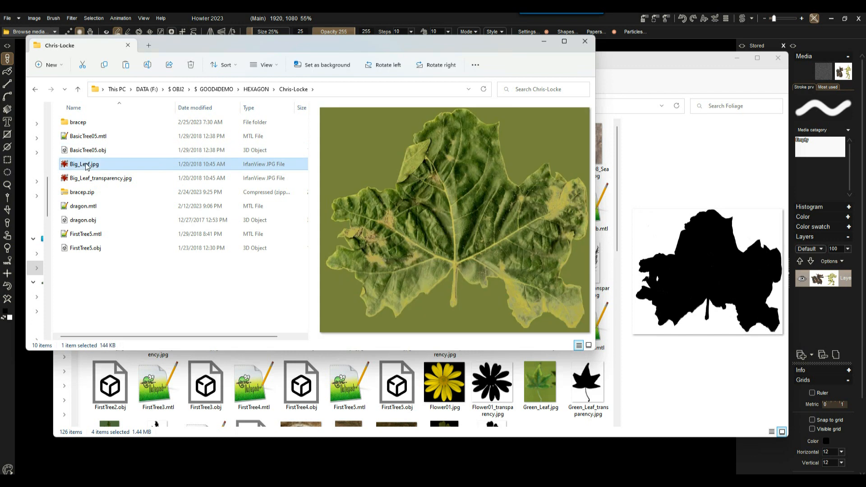
left_click(89, 150)
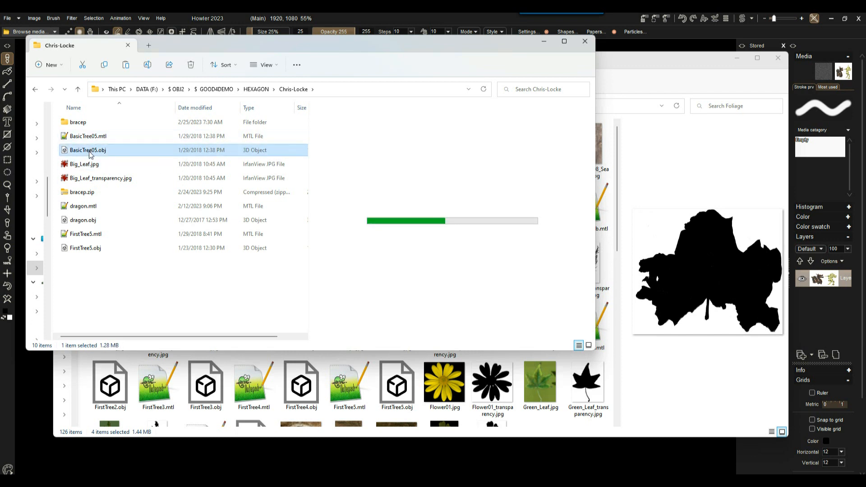
- Open the copied BasicTree05.obj in 3D Viewer, inspect the tree's leaves from another angle, and close the viewer
left_click(89, 152)
left_click(66, 151)
double_click(66, 151)
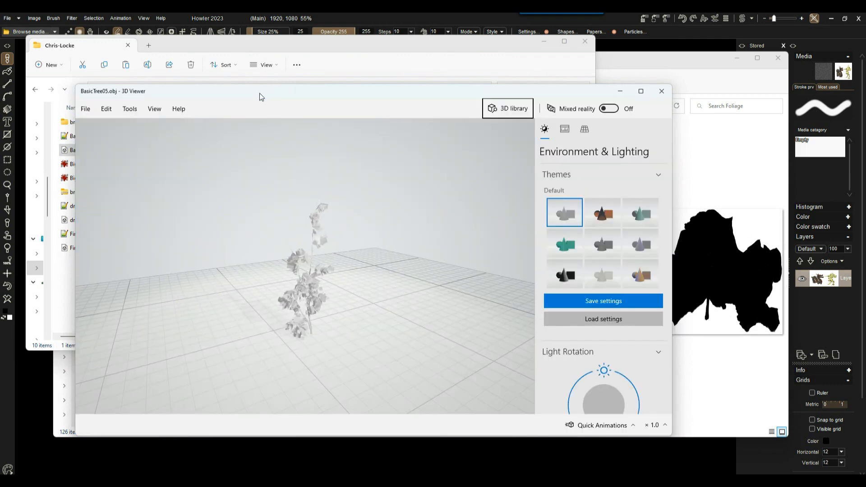
left_click_drag(280, 95, 277, 50)
scroll(300, 232, "up", 5)
scroll(300, 232, "down", 5)
mouse_move(302, 242)
left_mouse_down()
mouse_move(377, 243)
mouse_move(288, 238)
left_mouse_up()
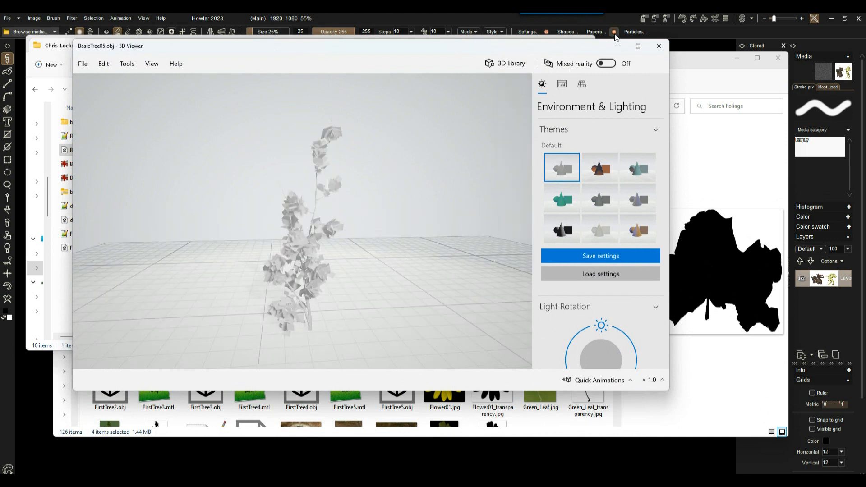
left_click(659, 46)
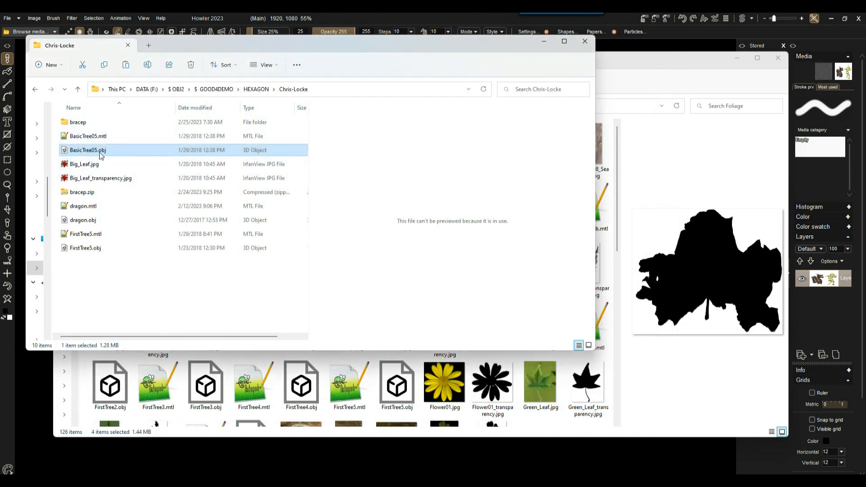
- Select FirstTree5.mtl, FirstTree5.obj, Green_Leaf.jpg and Green_Leaf_transparency.jpg in the Foliage folder and copy them
left_click(87, 236)
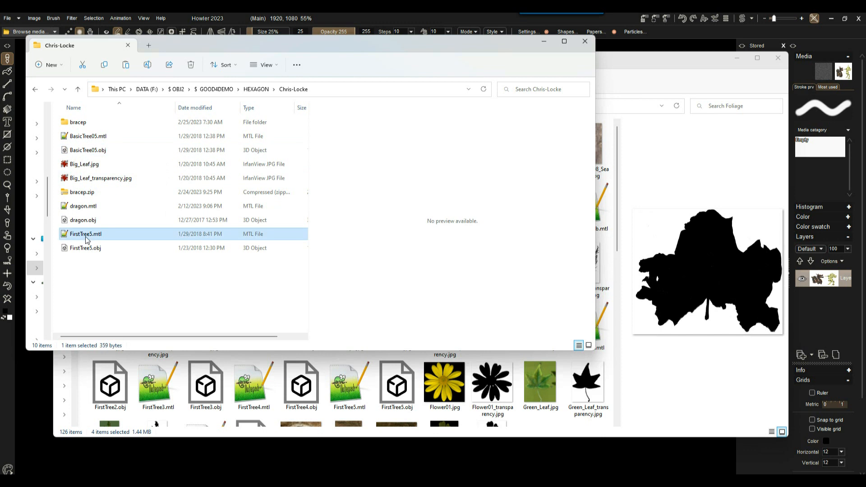
left_click(408, 381)
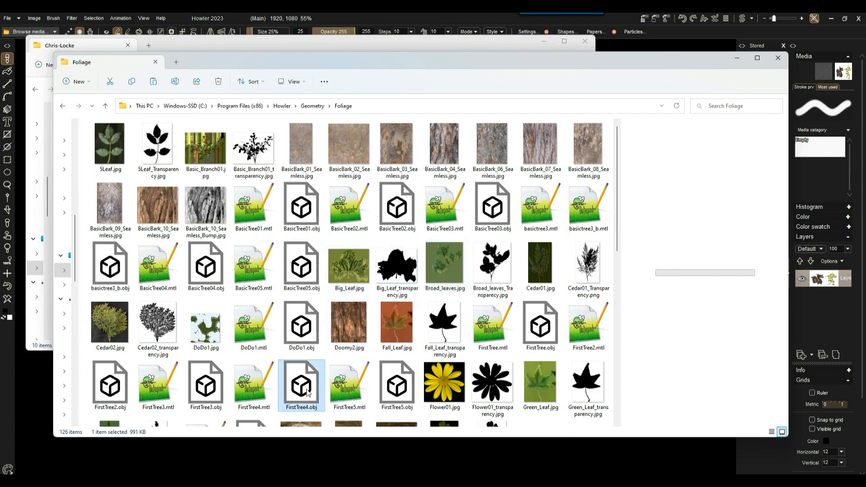
left_click(345, 384)
left_click(401, 385, "ctrl")
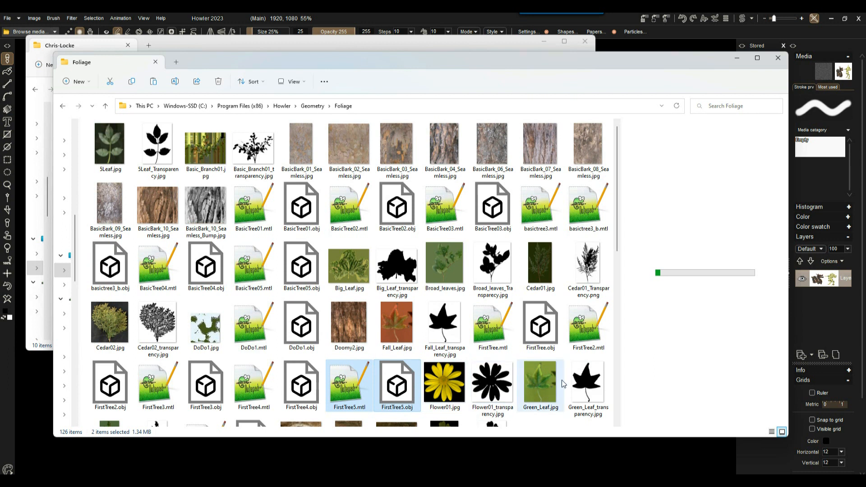
left_click(541, 388, "ctrl")
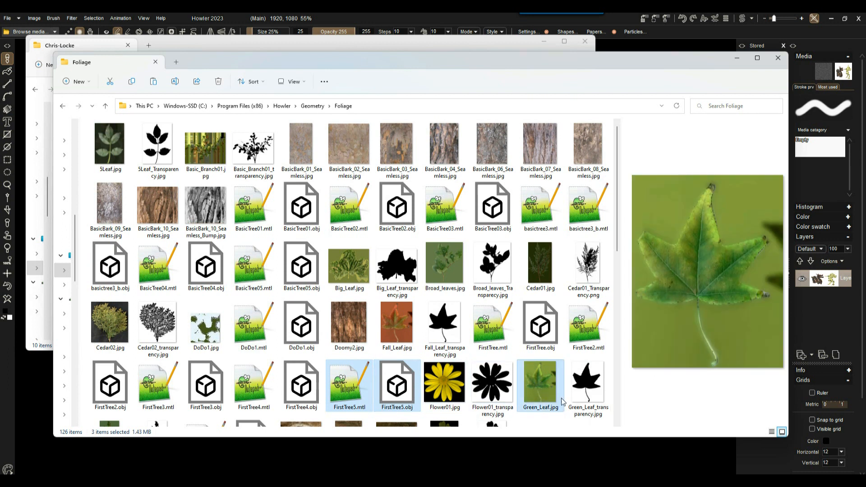
left_click(588, 384, "ctrl")
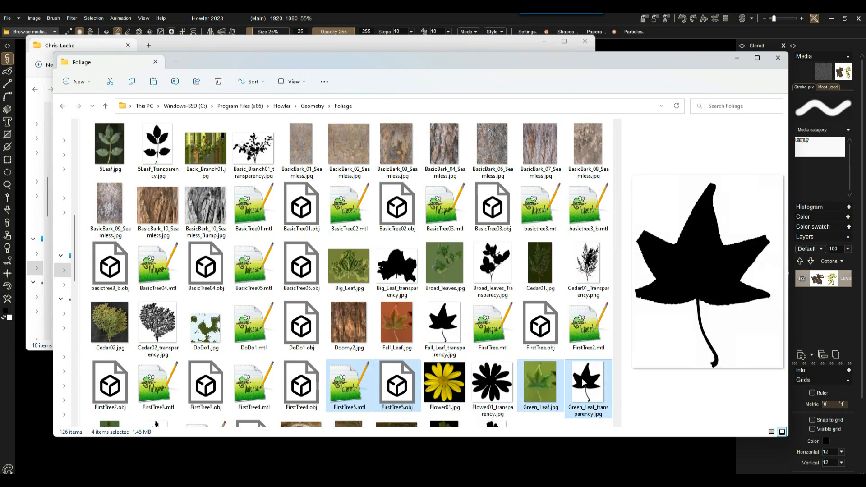
right_click(361, 386)
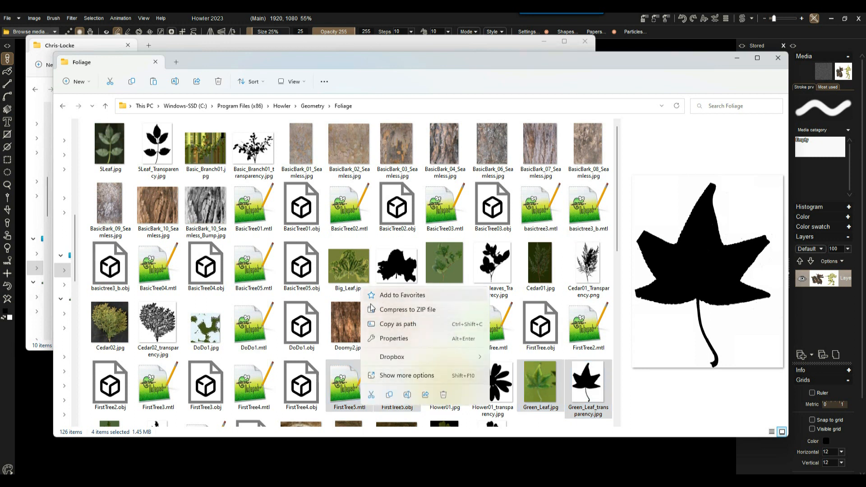
left_click(423, 323)
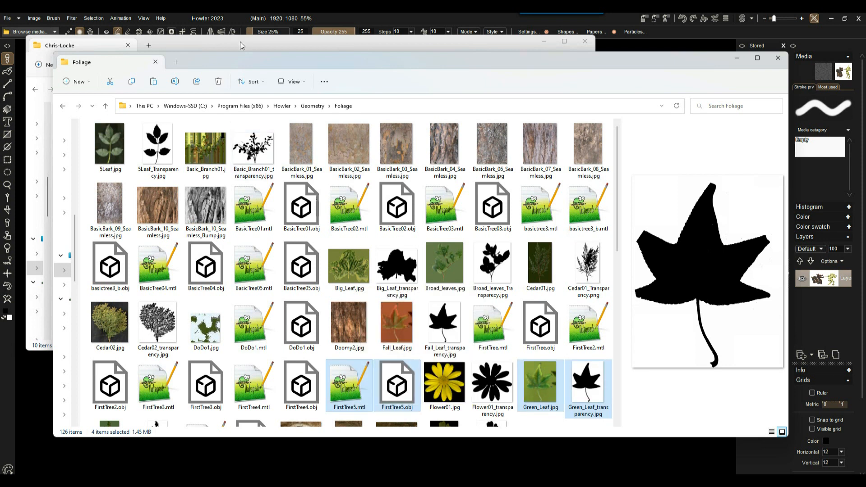
- Paste the copied FirstTree5 and Green_Leaf files into the demo folder containing dragon.obj
left_click(240, 42)
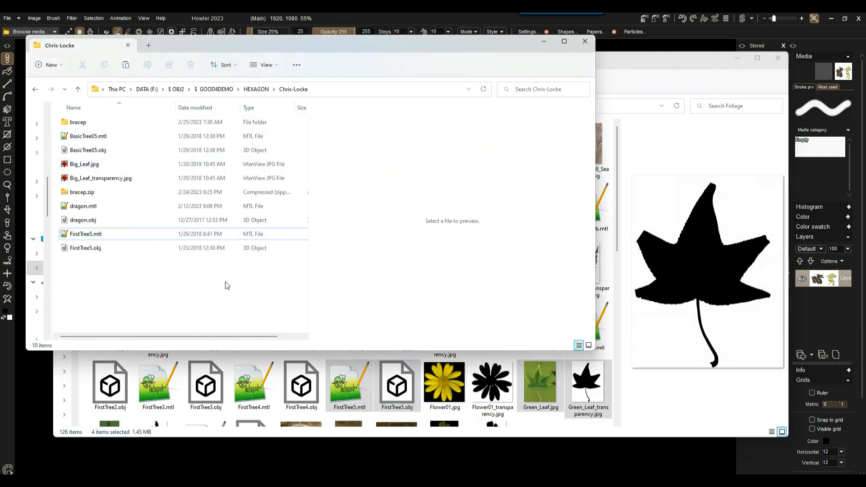
key("ctrl+v")
left_click(373, 180)
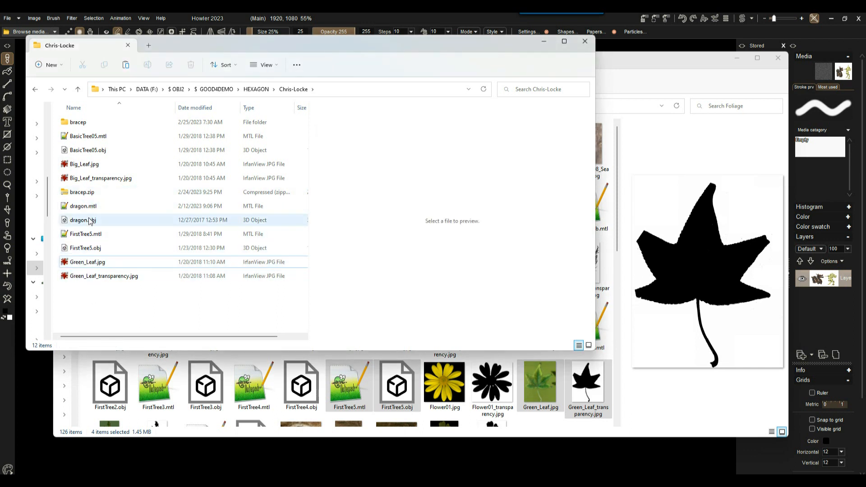
- Open FirstTree5.obj from the demo folder in 3D Viewer, inspect the tree from several angles, and close the viewer
left_click(91, 250)
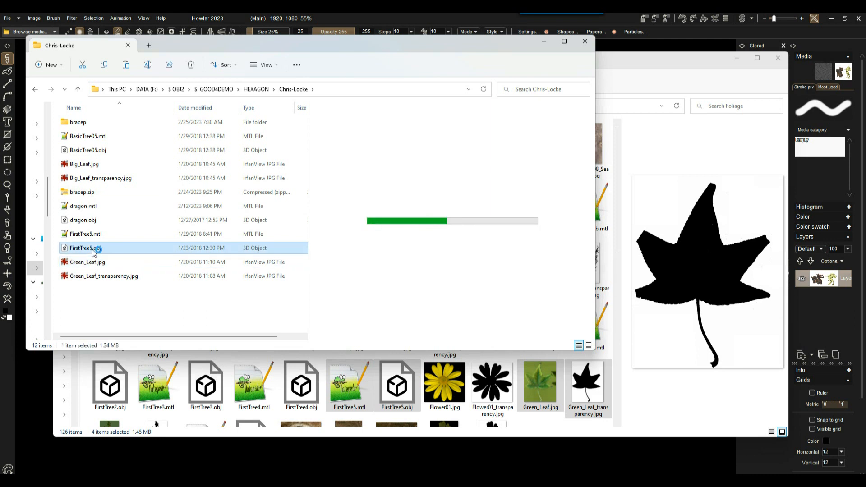
double_click(93, 250)
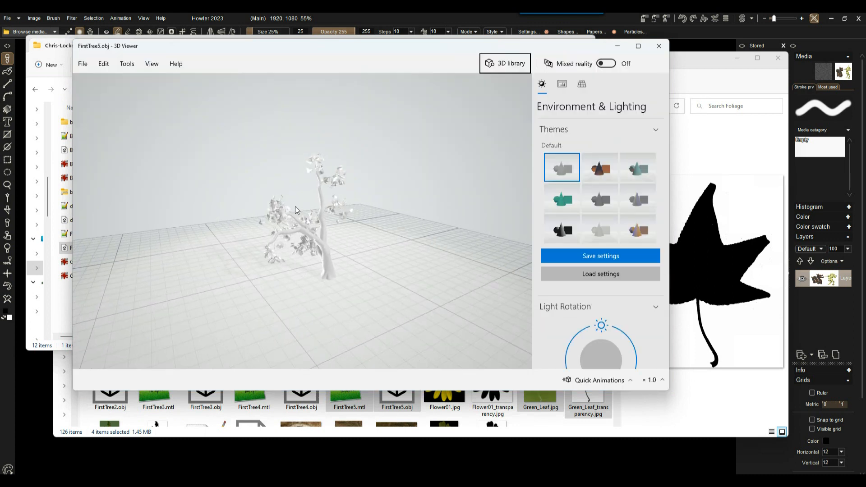
left_click_drag(271, 226, 379, 212)
scroll(285, 212, "up", 5)
scroll(286, 213, "down", 7)
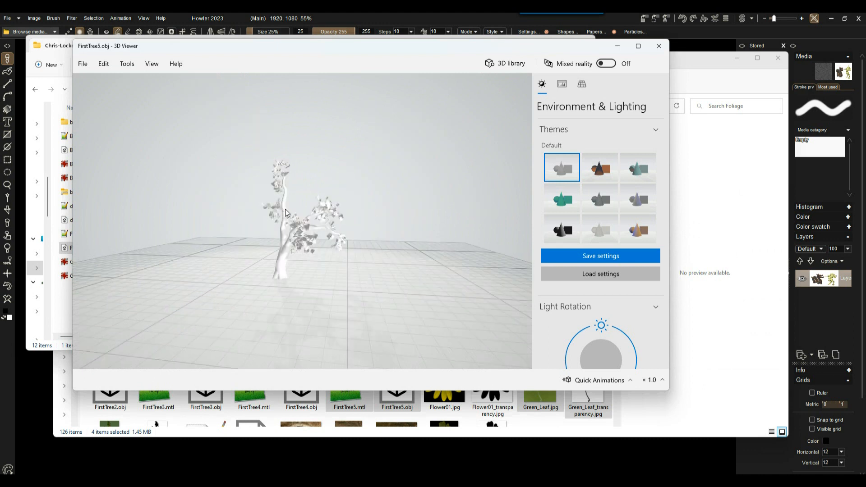
left_click(658, 47)
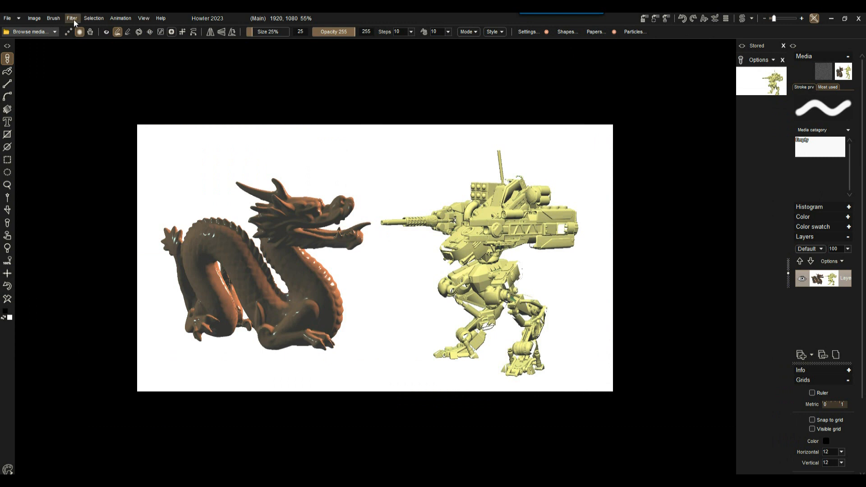
- Restore the stored mech-only image in Howler and open the Render geometry filter
left_click(757, 87)
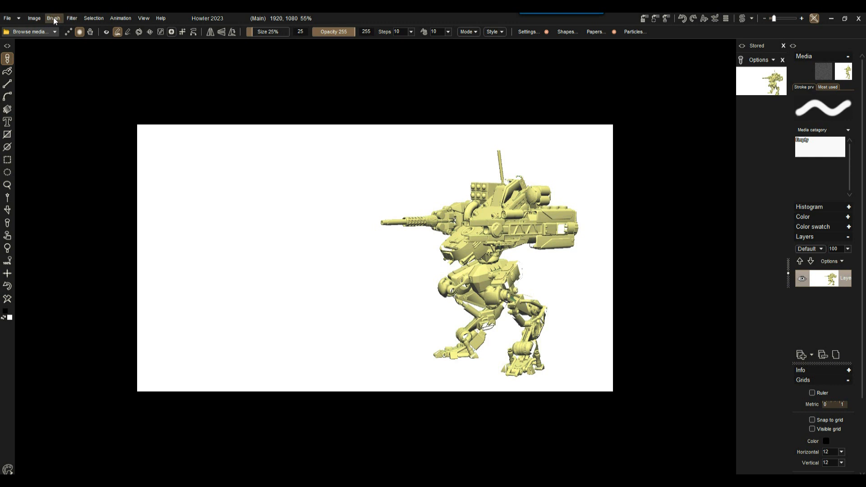
left_click(71, 18)
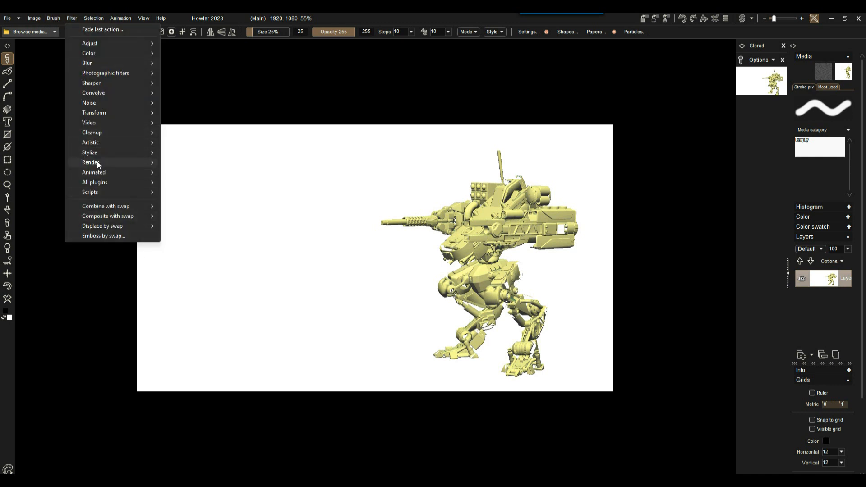
mouse_move(94, 162)
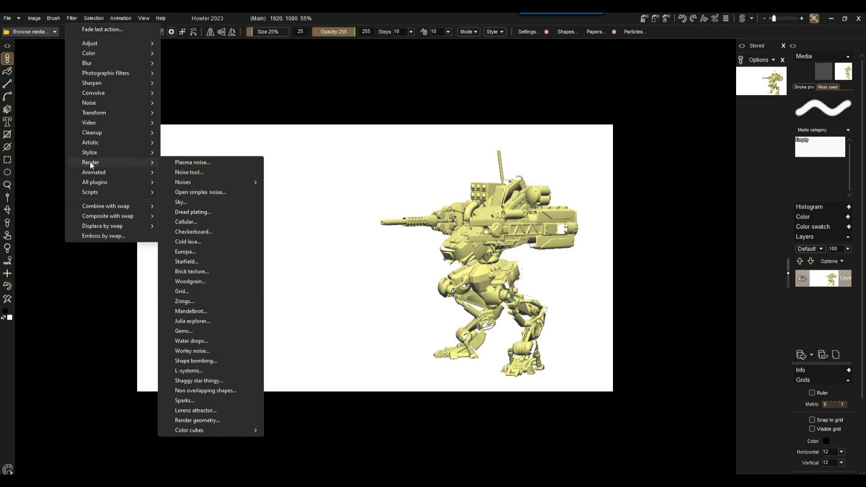
left_click(200, 420)
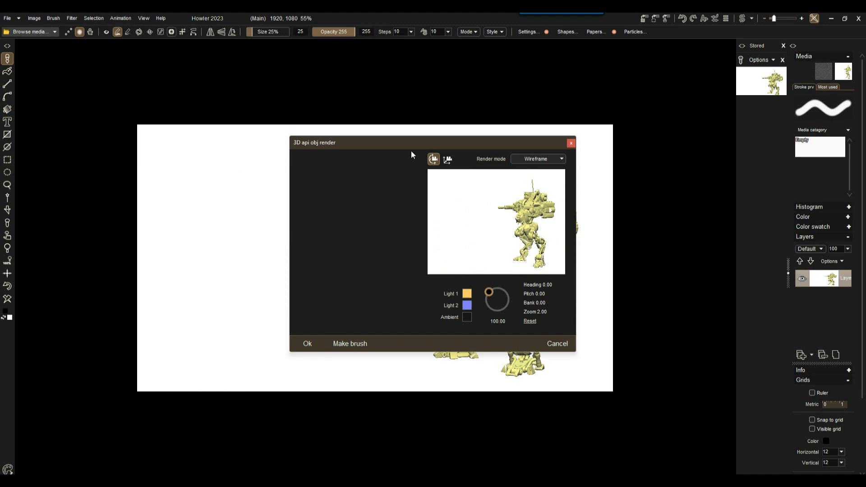
- Move the OBJ render dialog aside and expand the Foliage folder under Howler's Geometry folder to list its models
left_click_drag(411, 144, 333, 97)
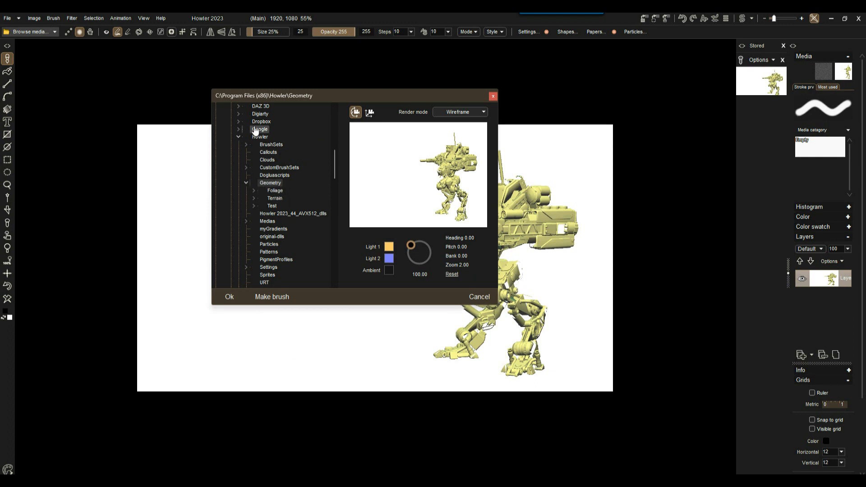
left_click(263, 139)
left_click(272, 184)
left_click(285, 191)
left_click(276, 199)
left_click(275, 191)
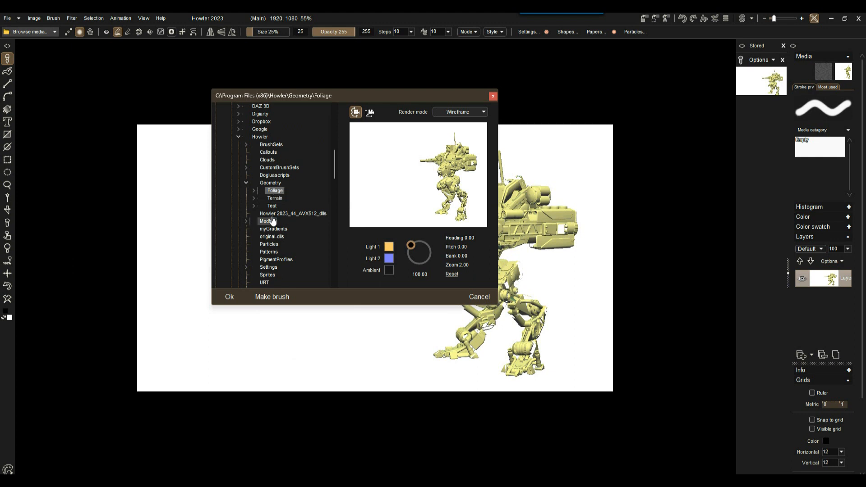
double_click(276, 191)
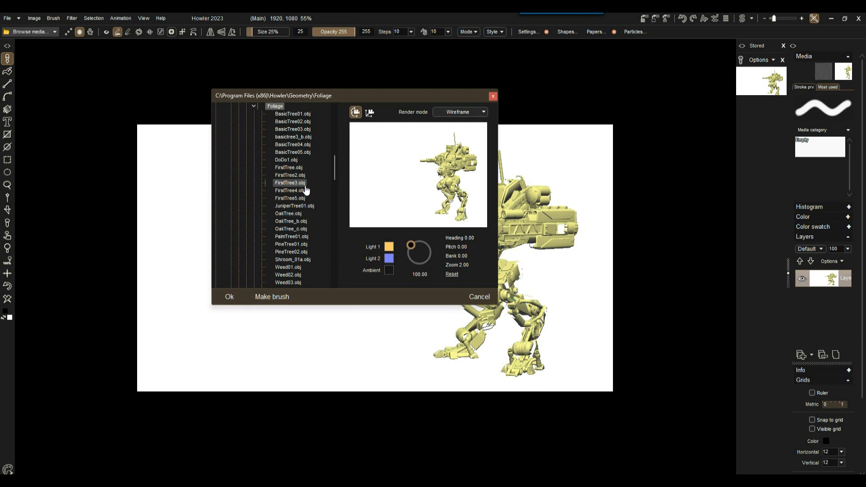
- Preview FirstTree3.obj, then load FirstTree5.obj from the Foliage folder, try rotating the tree and reset its view
left_click(294, 183)
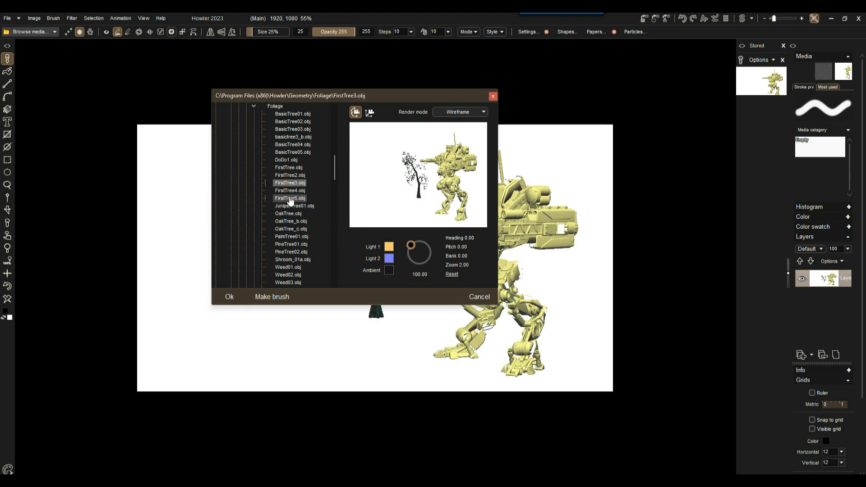
left_click(289, 199)
mouse_move(434, 183)
left_mouse_down()
mouse_move(358, 184)
mouse_move(351, 167)
mouse_move(352, 189)
left_mouse_up()
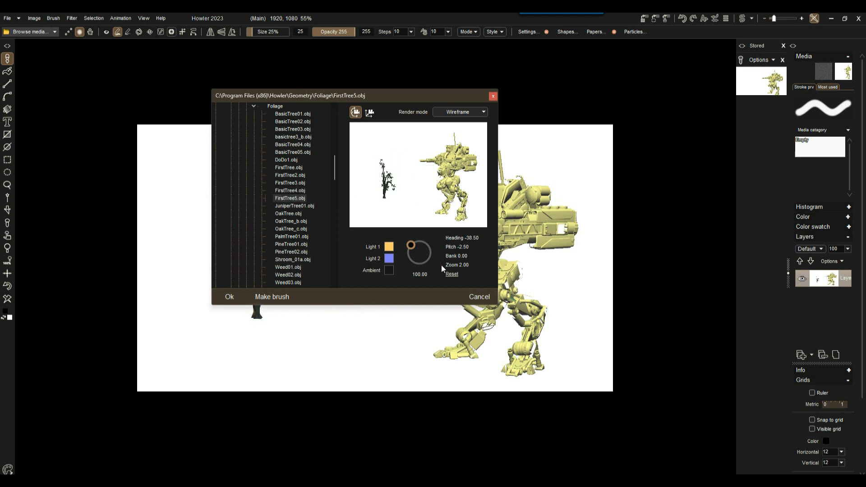
left_click_drag(450, 266, 447, 267)
left_click(451, 275)
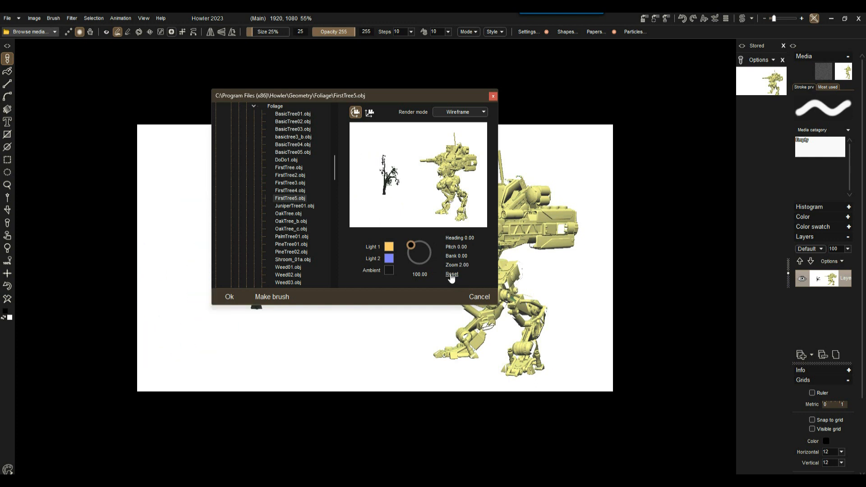
- Rotate the tree to heading 24.50 and pitch -8.50, enlarge it to zoom 5.75, and move the render dialog off it
mouse_move(389, 190)
left_mouse_down()
mouse_move(406, 191)
mouse_move(399, 185)
left_mouse_up()
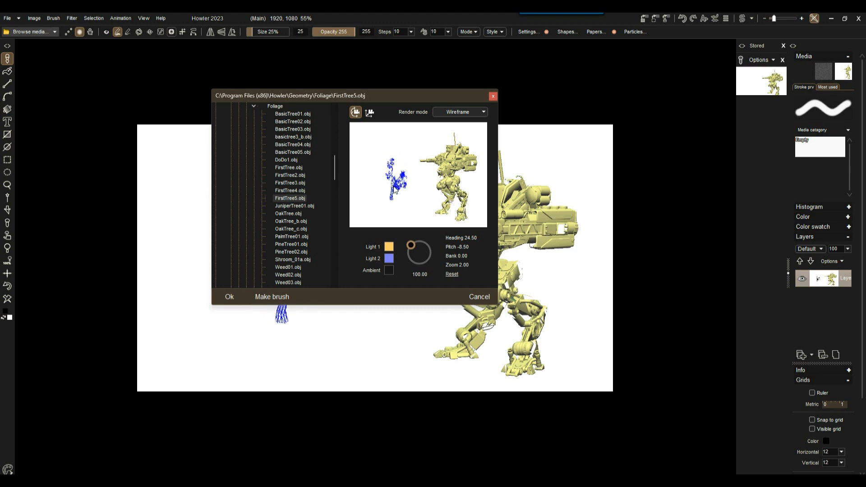
scroll(399, 187, "up", 3)
left_click_drag(399, 188, 420, 183)
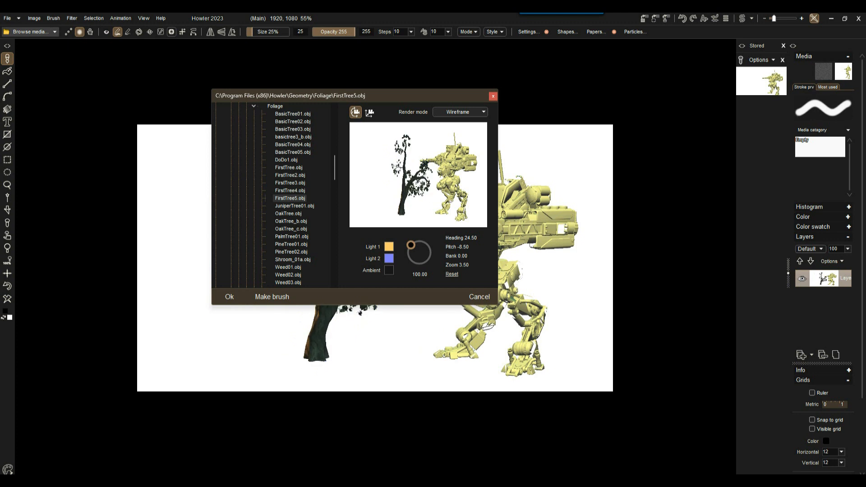
scroll(418, 175, "up", 5)
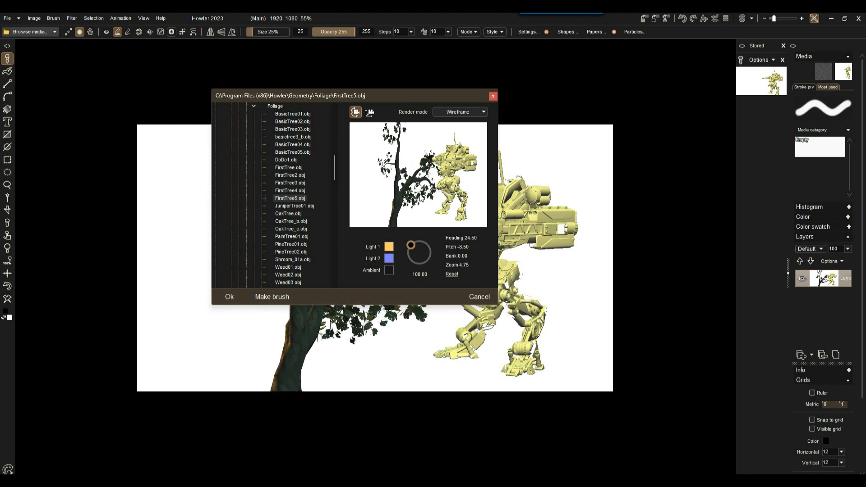
scroll(418, 174, "up", 4)
left_click_drag(389, 96, 591, 106)
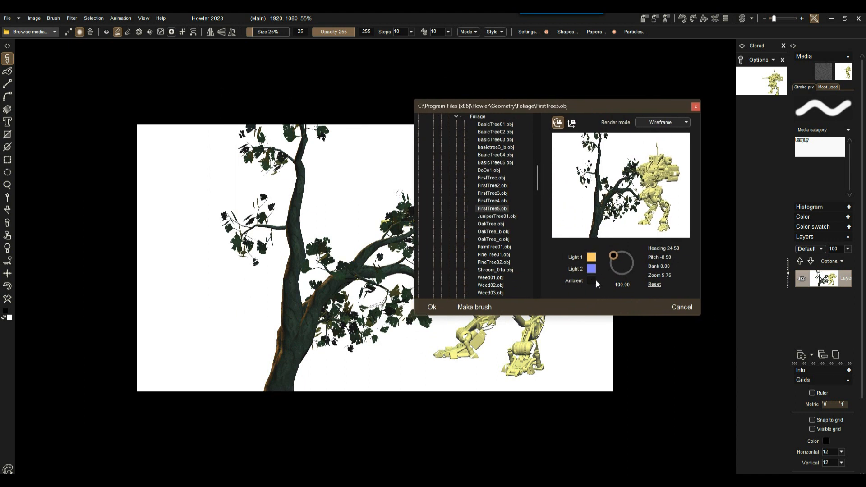
- Swing the tree's light direction to the bottom of the dial and set the Light 1 and Light 2 colors to near-white
mouse_move(613, 256)
left_mouse_down()
mouse_move(636, 251)
mouse_move(656, 267)
mouse_move(649, 289)
mouse_move(594, 302)
mouse_move(620, 305)
left_mouse_up()
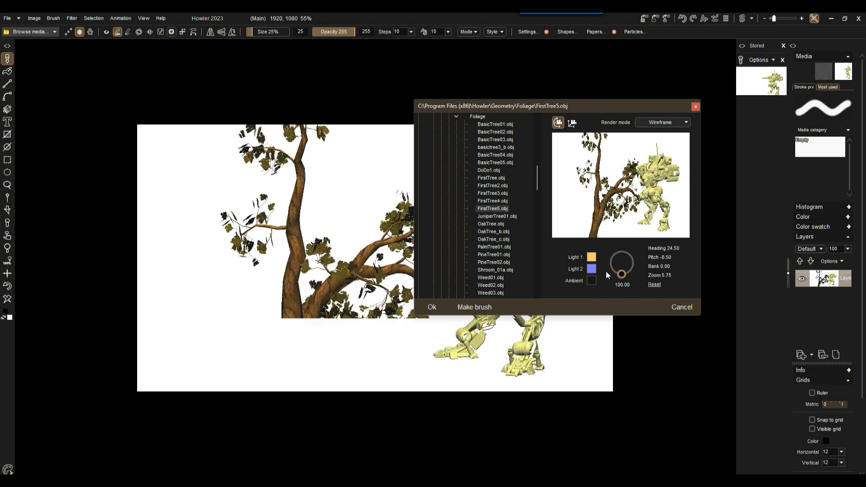
left_click(591, 258)
left_click(343, 310)
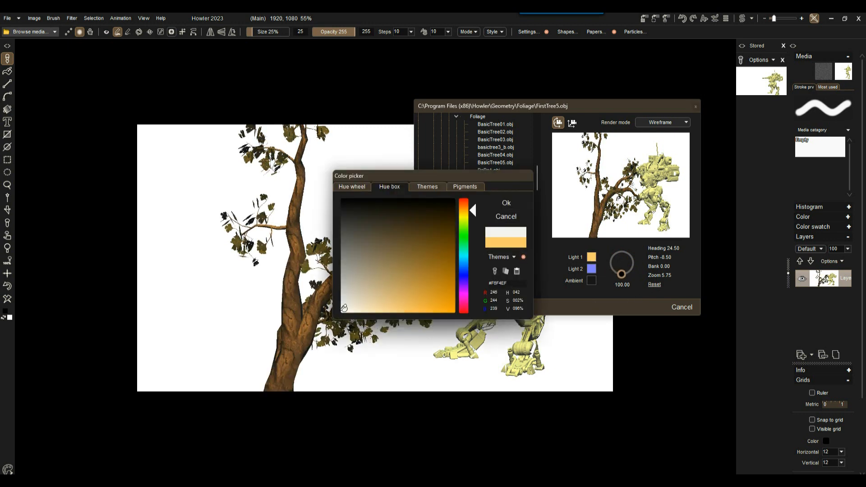
left_click(507, 203)
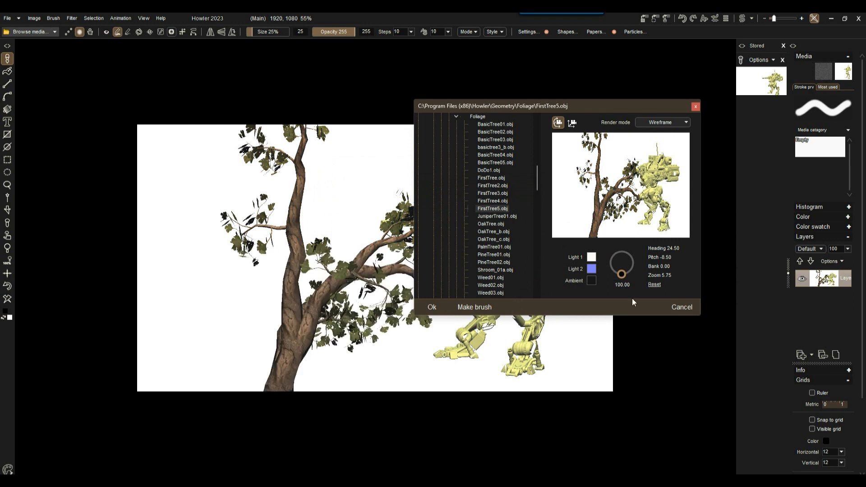
left_click(591, 269)
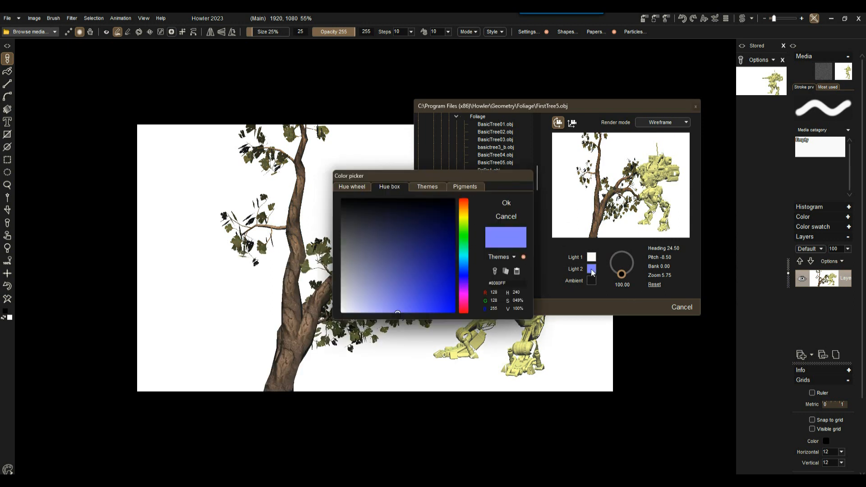
left_click(513, 202)
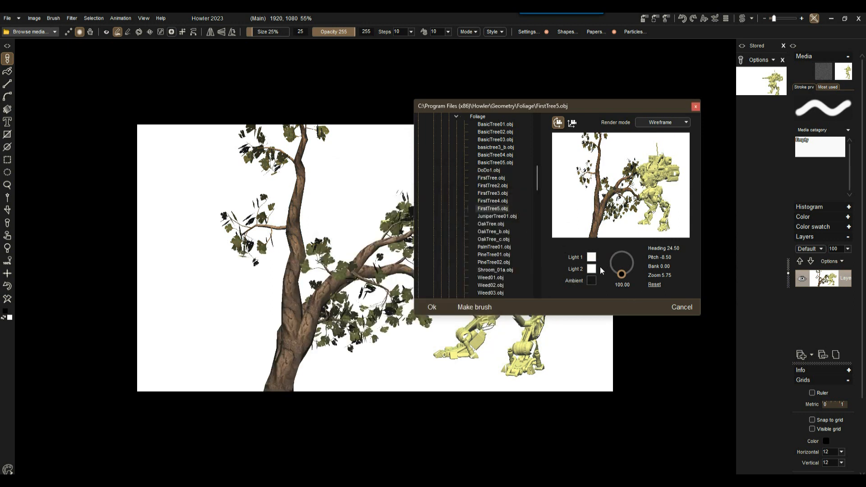
- Set the ambient light color for the tree render to a dark teal
left_click(591, 281)
left_click(347, 231)
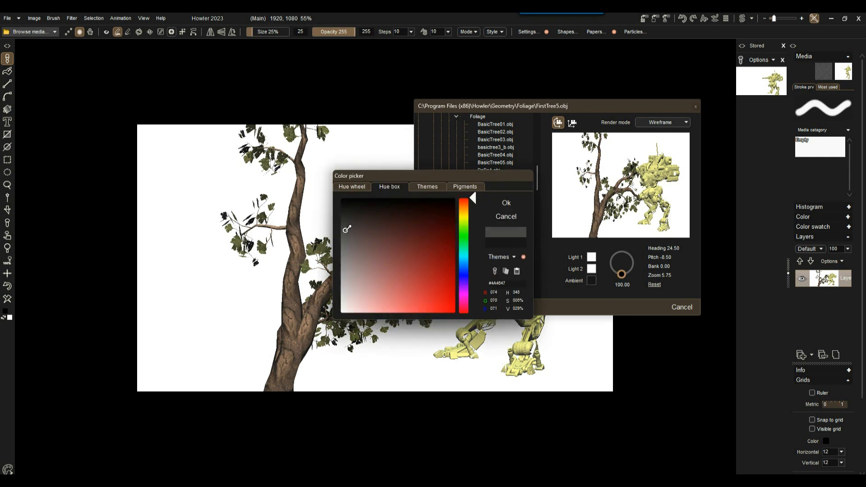
left_click(462, 254)
left_click(395, 233)
left_click(506, 203)
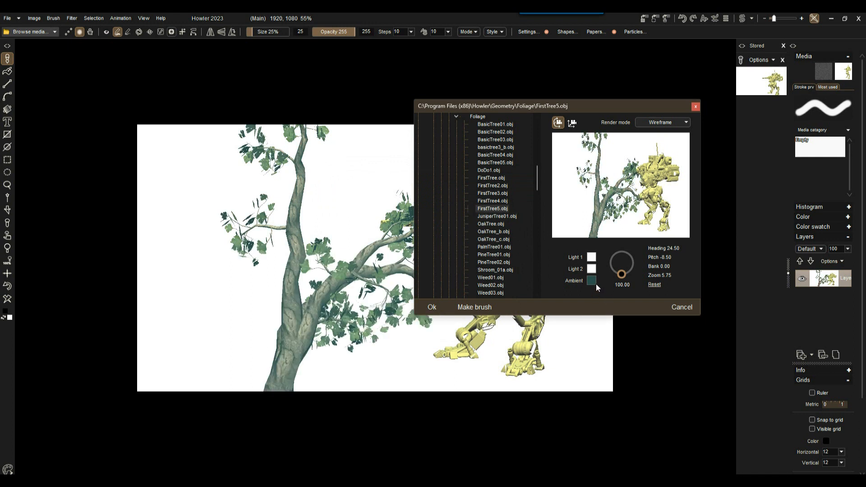
- Set the render mode to Shaded and rotate the tree to heading 26.50 and pitch -11.00
left_click_drag(591, 218, 581, 205)
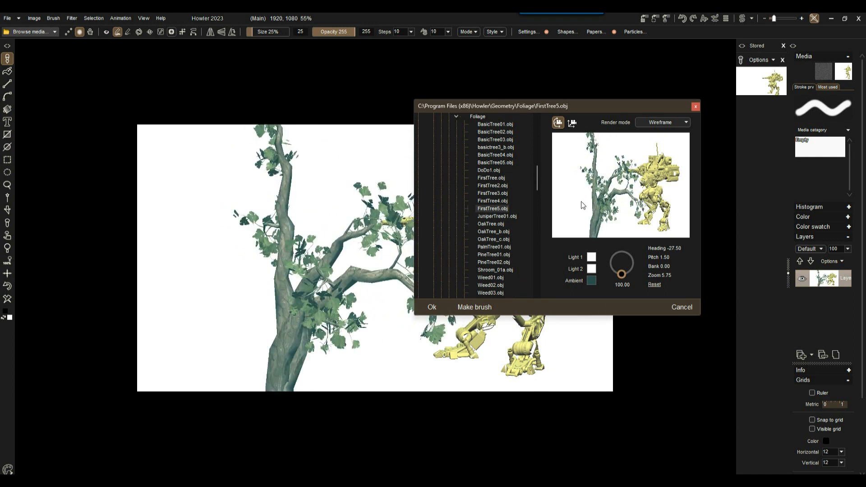
left_click(665, 121)
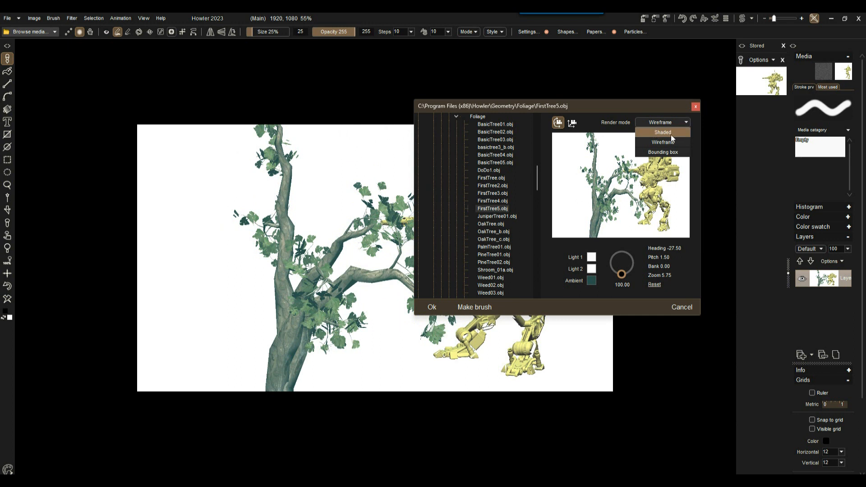
left_click(662, 132)
left_click_drag(601, 203, 670, 191)
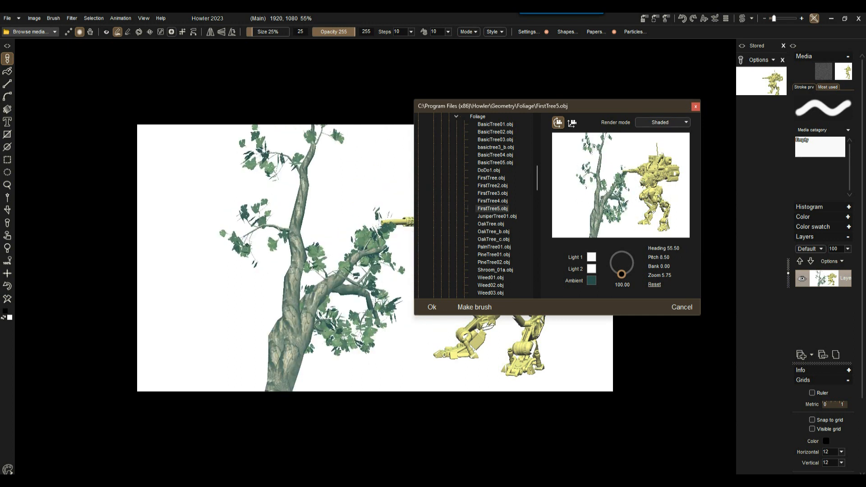
left_click_drag(578, 207, 619, 161)
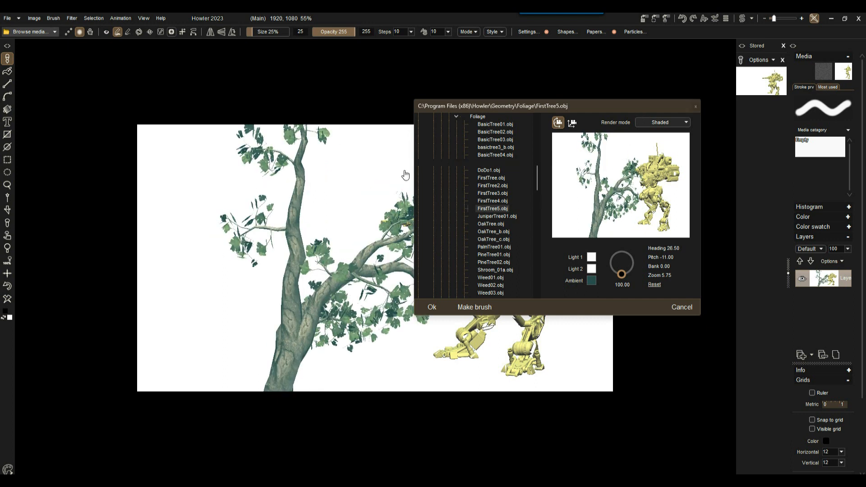
- Switch to the demo folder in File Explorer and open FirstTree5.mtl in Notepad++
key("alt+Tab")
left_click(345, 135)
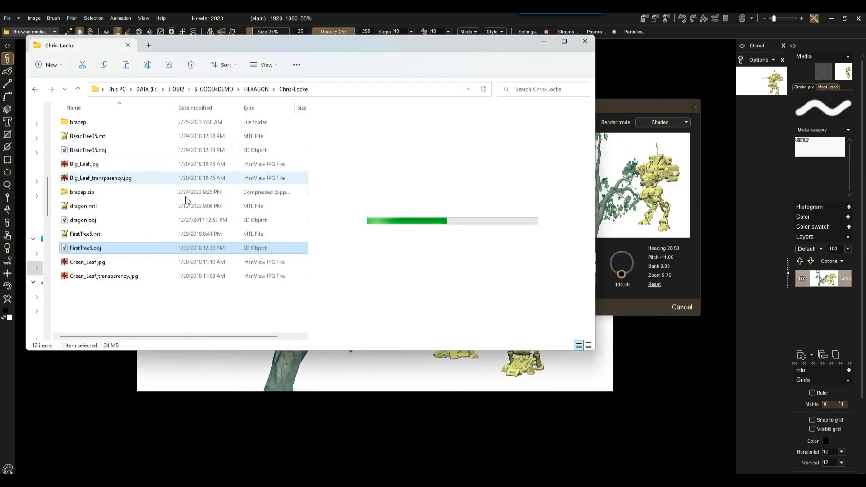
left_click(66, 234)
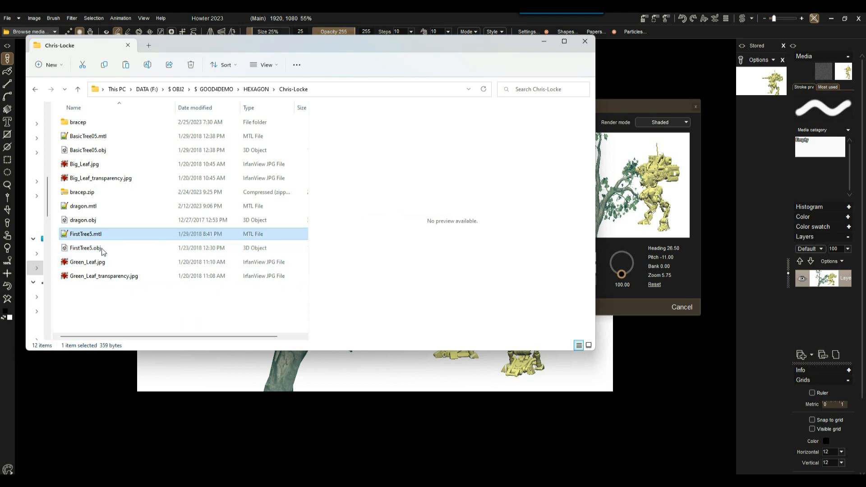
right_click(66, 235)
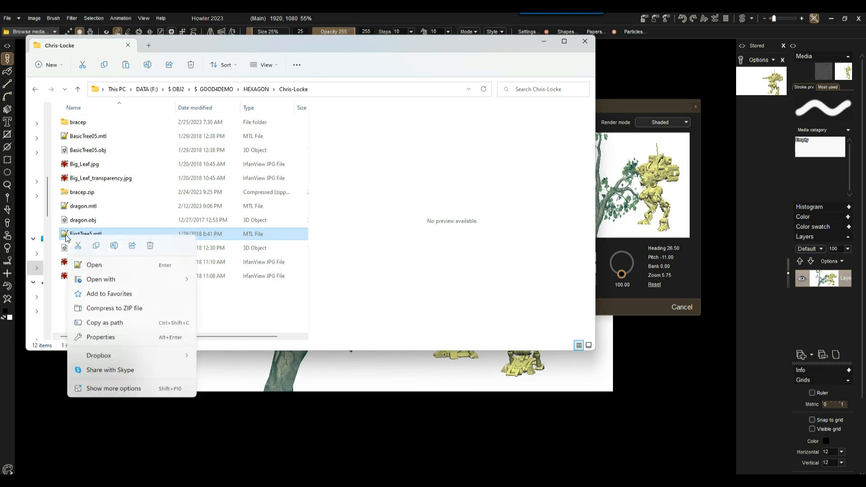
mouse_move(181, 280)
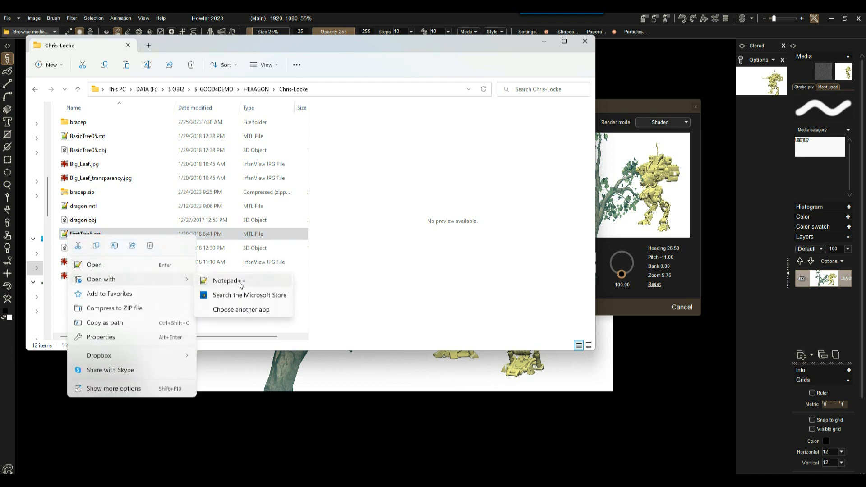
left_click(238, 280)
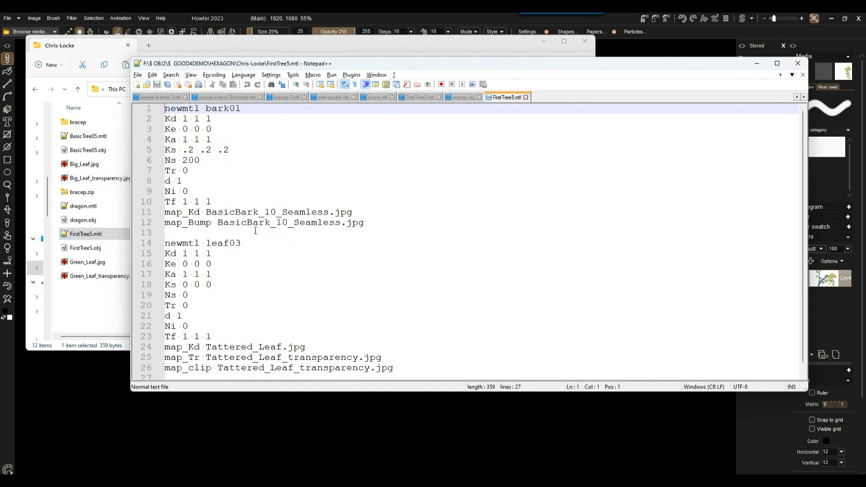
- Highlight the bark01 and leaf03 material names defined in FirstTree5.mtl
left_click(207, 118)
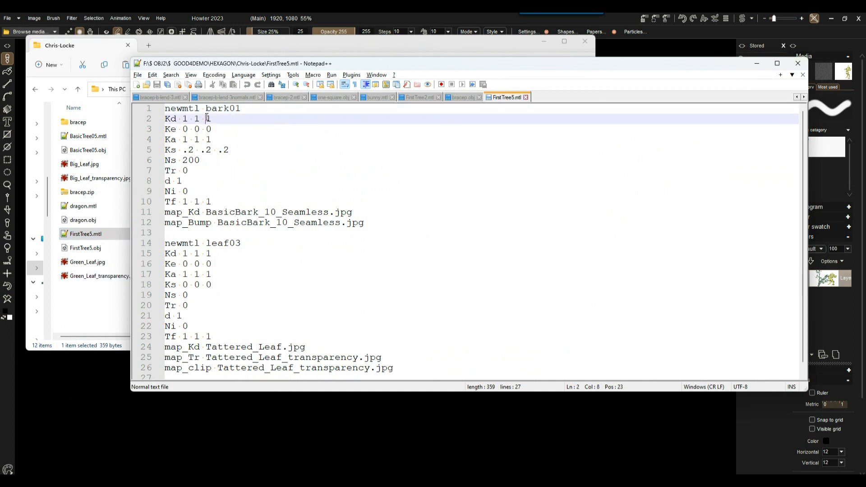
left_click(241, 109)
left_click_drag(240, 108, 206, 109)
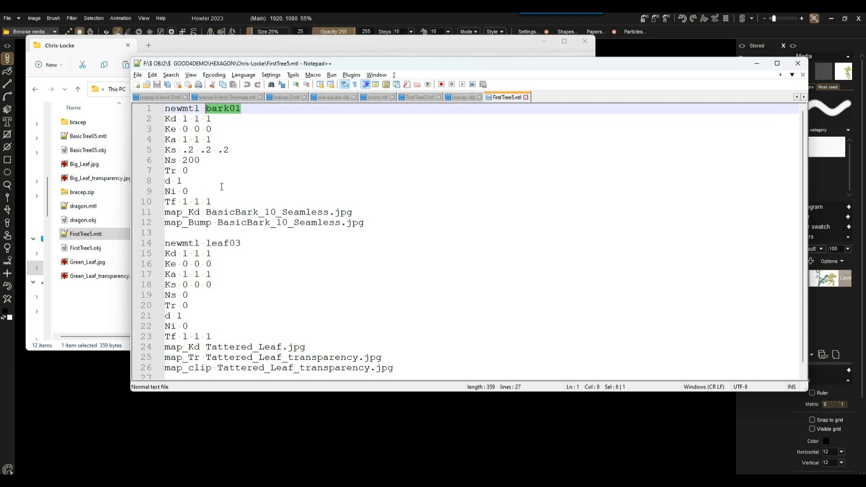
double_click(221, 244)
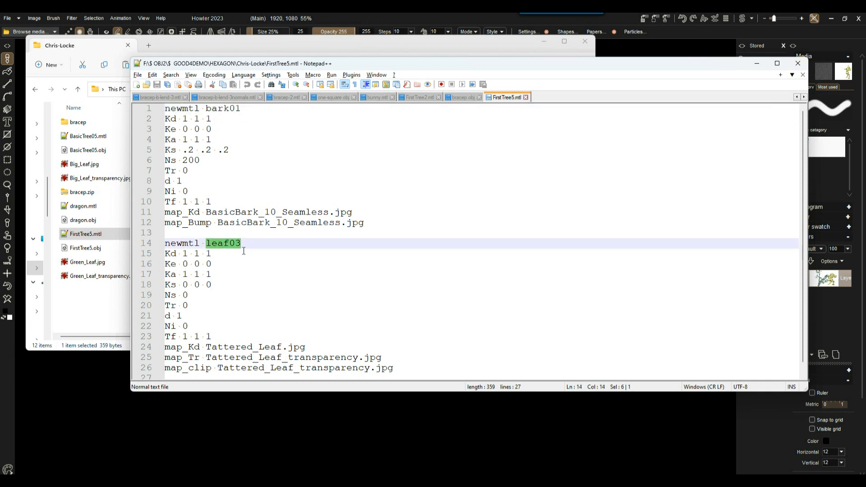
- Examine the bark01 material's map_Kd and map_Bump entries and highlight both BasicBark_10_Seamless.jpg lines
left_click_drag(166, 212, 187, 224)
left_click(252, 212)
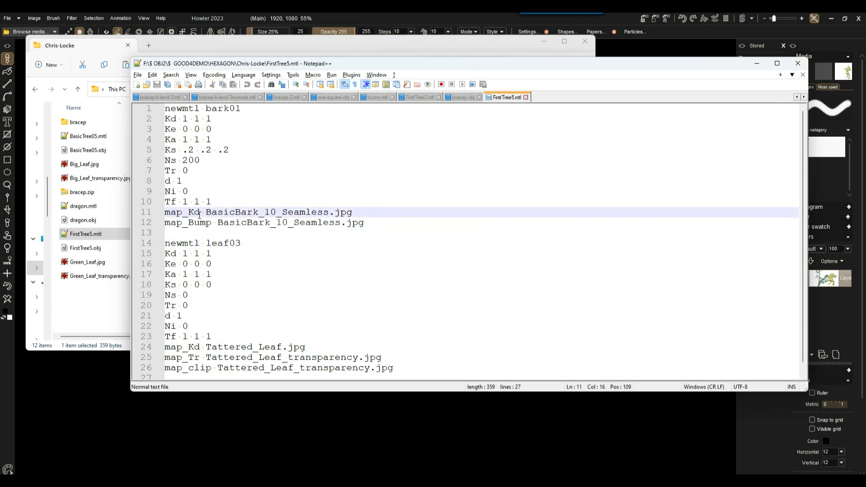
left_click_drag(193, 212, 200, 212)
left_click(200, 226)
left_click_drag(188, 223, 212, 224)
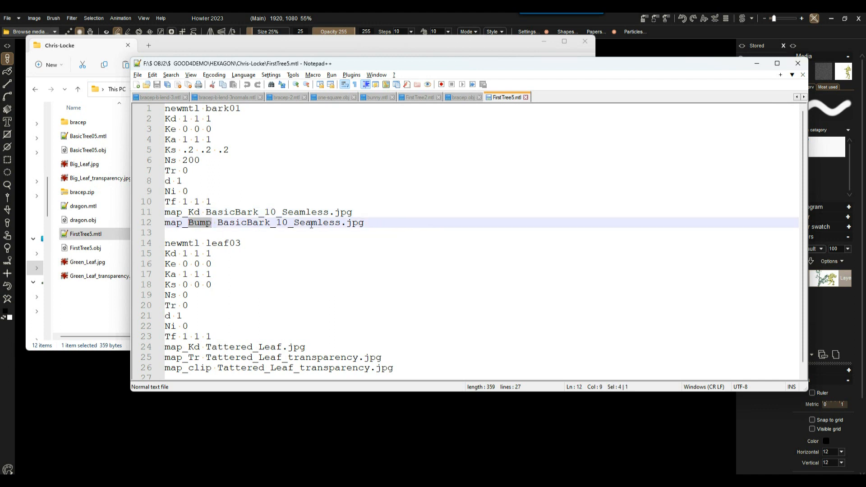
left_click_drag(234, 213, 282, 223)
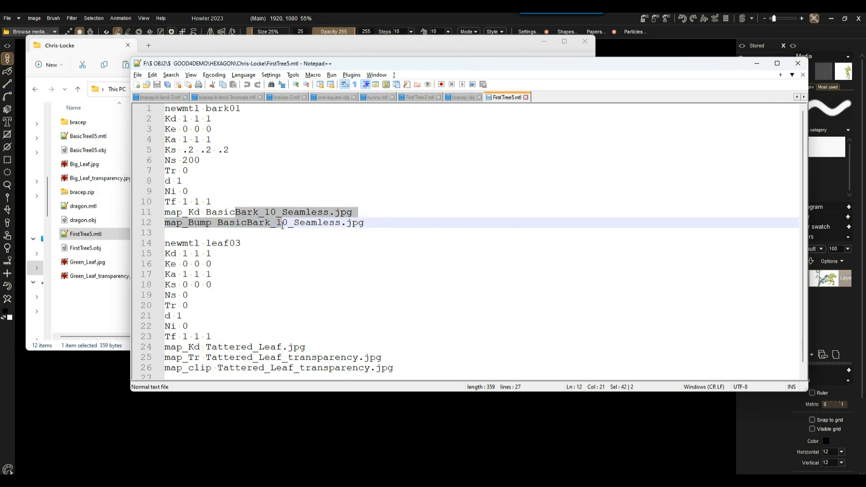
left_click_drag(381, 225, 155, 214)
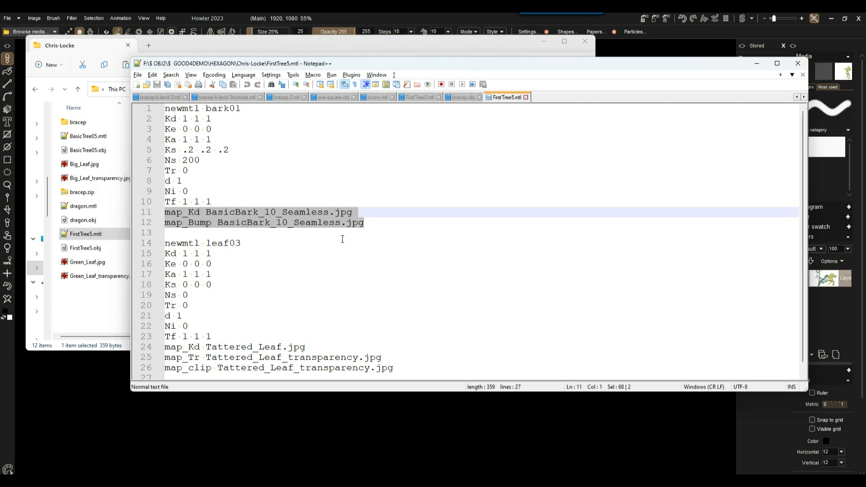
- Enlarge the text and highlight the leaf03 name and its map_Kd and map_Tr entries for the Tattered_Leaf textures
scroll(322, 250, "down", 1)
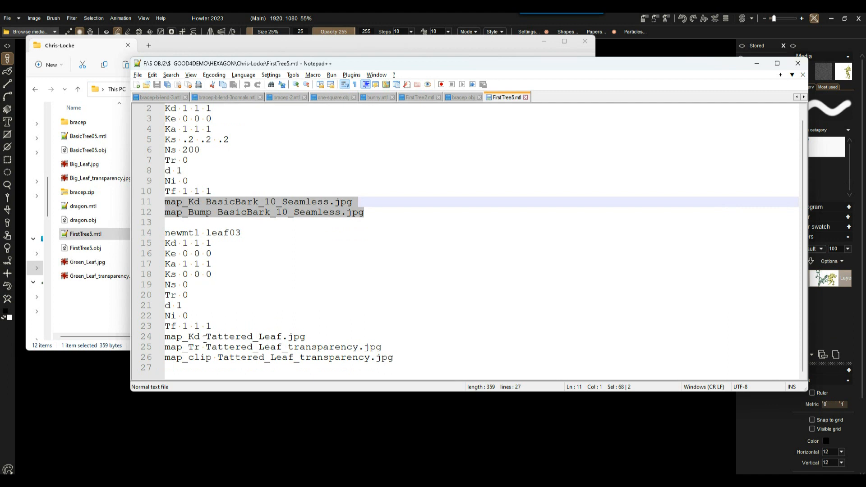
left_click_drag(201, 233, 271, 236)
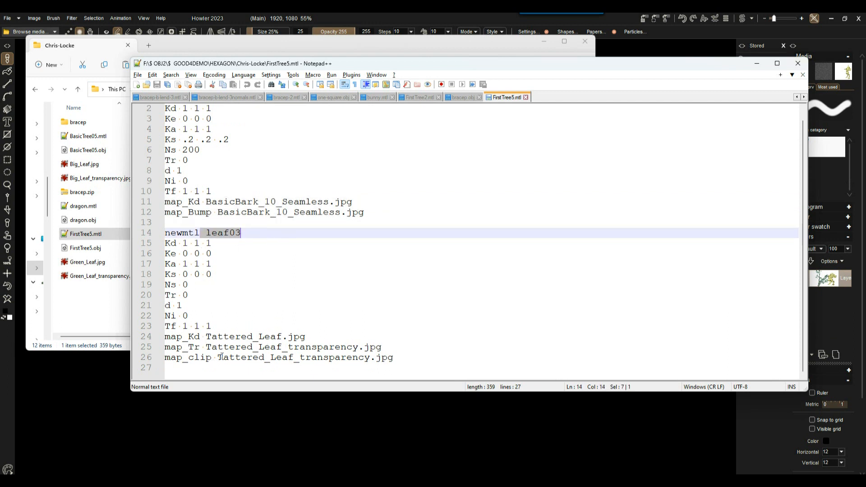
left_click_drag(188, 336, 300, 339)
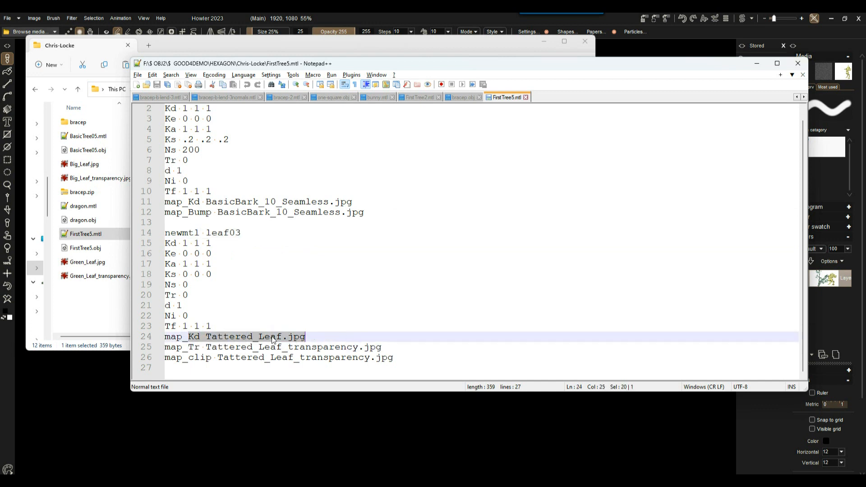
scroll(251, 340, "up", 5, "ctrl")
scroll(288, 301, "down", 5)
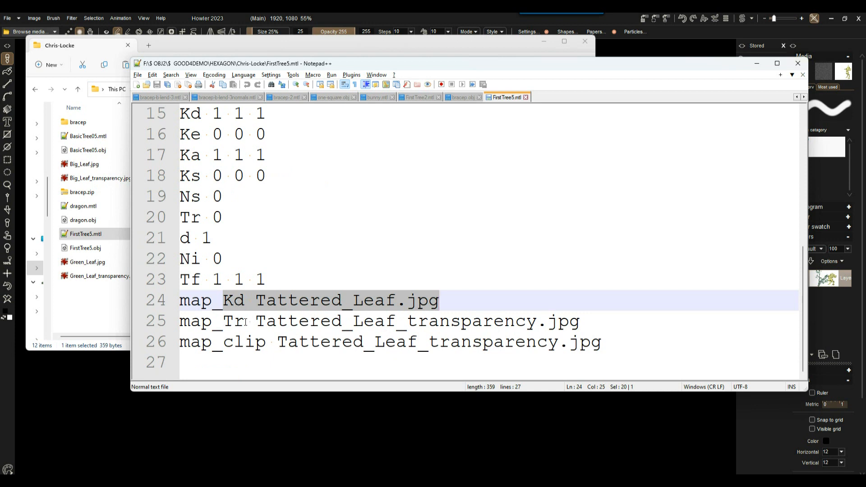
left_click_drag(235, 322, 596, 322)
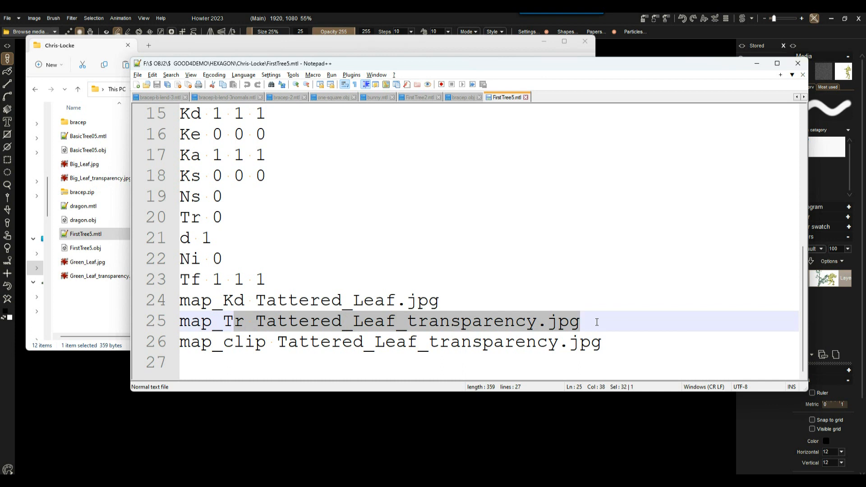
- Highlight the clip keyword in the leaf03 material's map_clip line
left_click(266, 343)
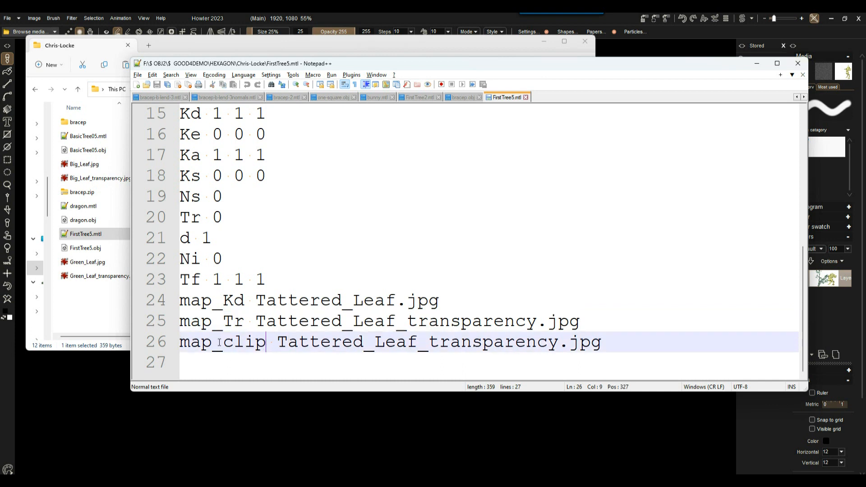
left_click_drag(223, 343, 272, 344)
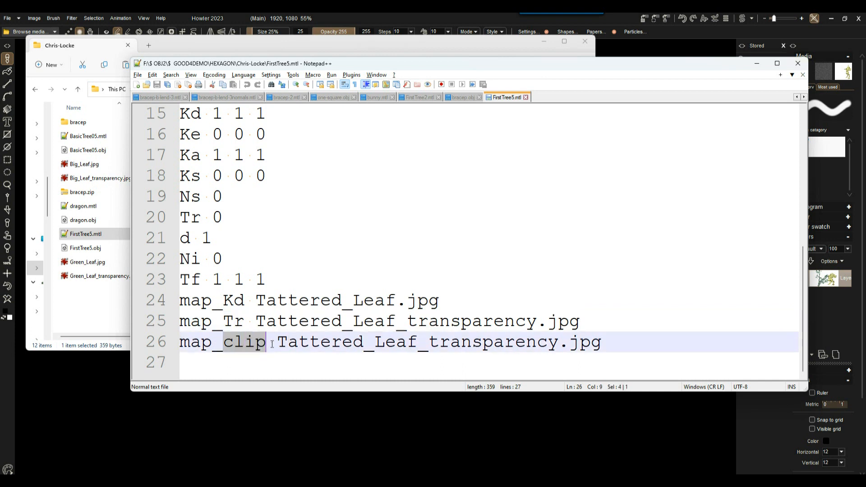
- Try aligning the map_Tr texture name with the map_clip line using two extra spaces, and remove those spaces again
left_click(256, 322)
type("vv")
left_click_drag(278, 324, 255, 324)
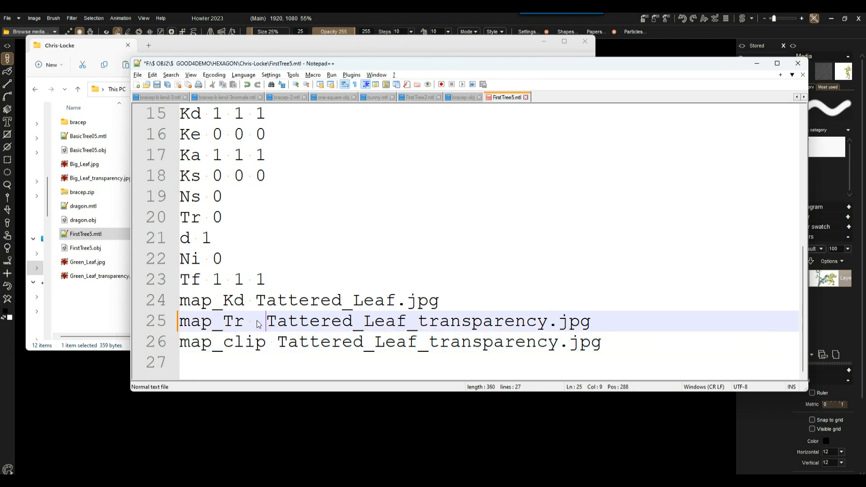
left_click(407, 323)
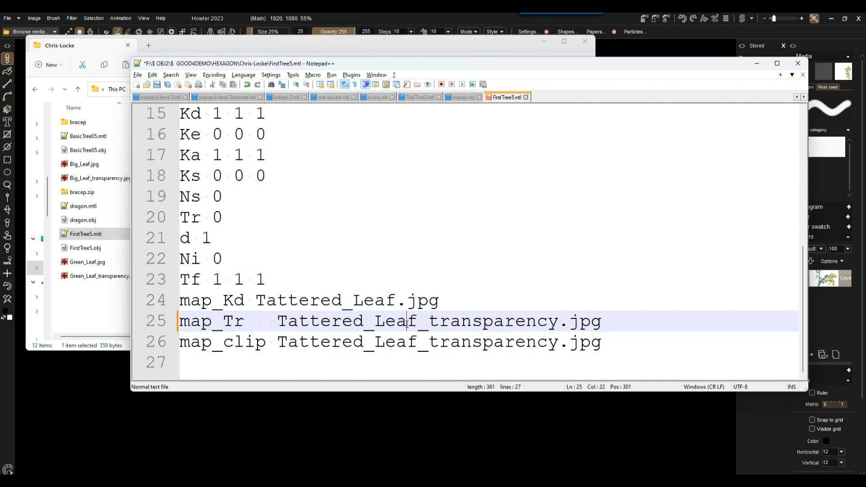
left_click_drag(281, 324, 244, 323)
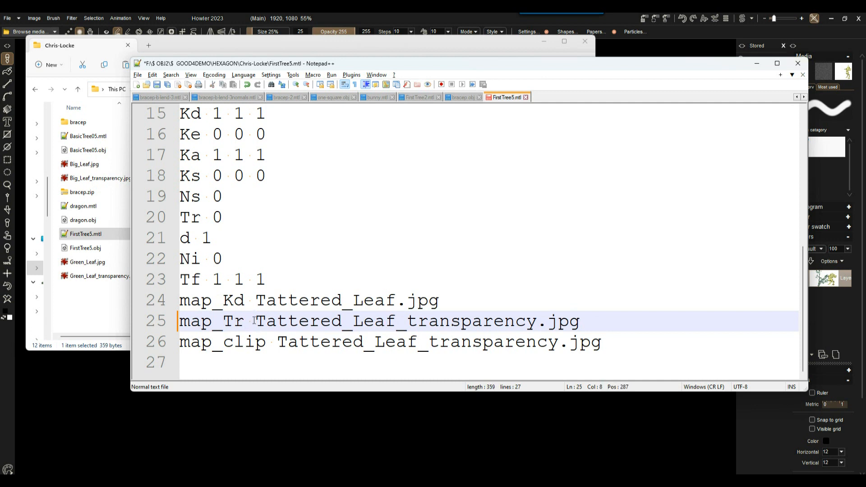
- Highlight the leaf03 texture file names in turn: Tattered_Leaf.jpg for map_Kd and Tattered_Leaf_transparency.jpg for map_clip and map_Tr
right_click(244, 298)
left_click_drag(234, 301, 470, 295)
left_click(227, 303)
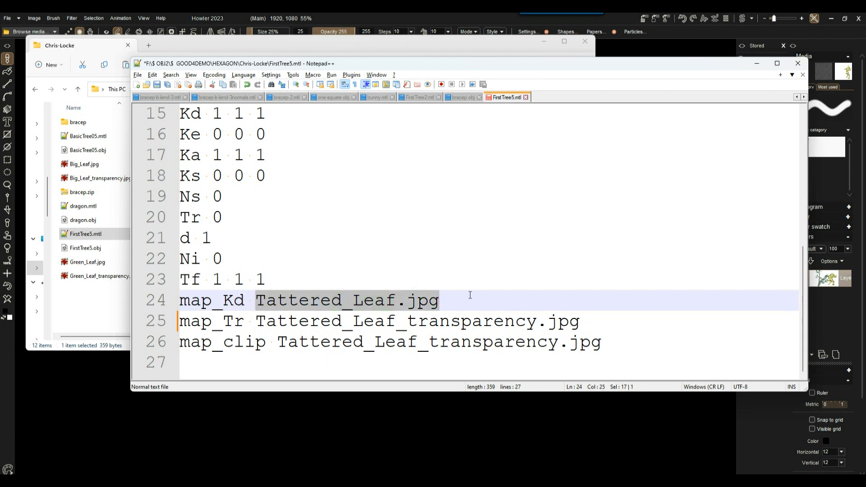
left_click_drag(278, 343, 640, 342)
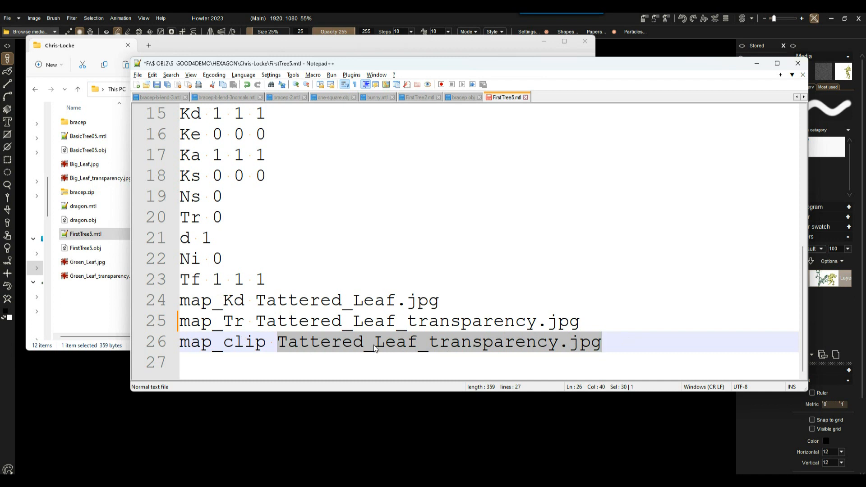
left_click(256, 321)
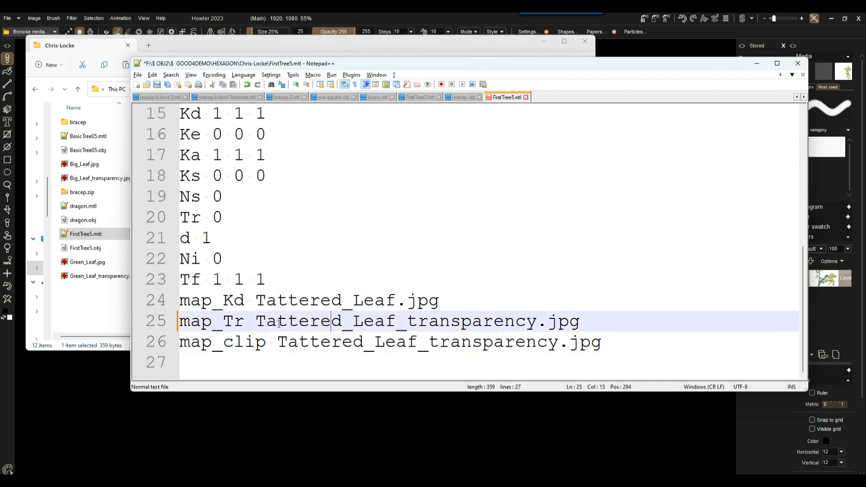
left_click_drag(256, 321, 600, 324)
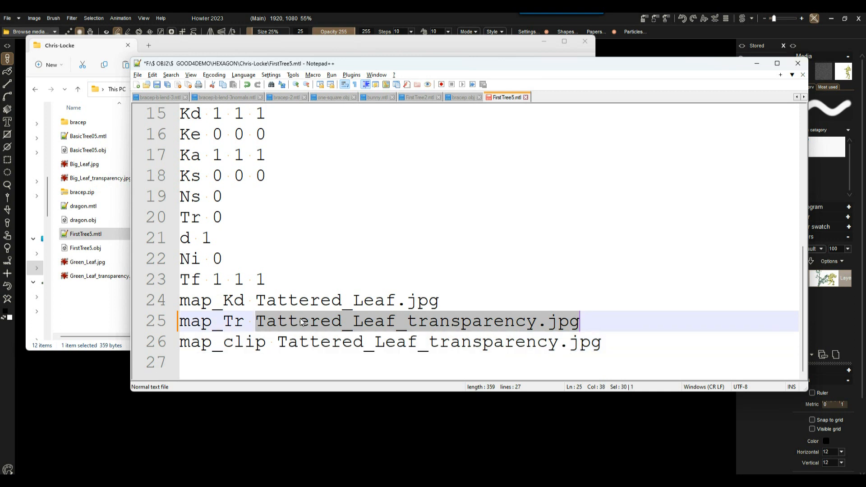
- Compare the Tr and Kd suffixes of leaf03's map entries and highlight the start of the map_clip line
left_click(236, 321)
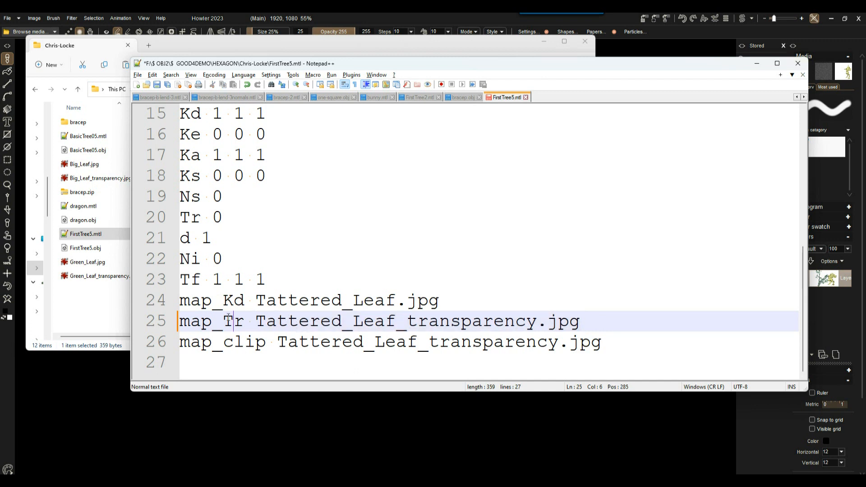
left_click_drag(223, 322, 245, 322)
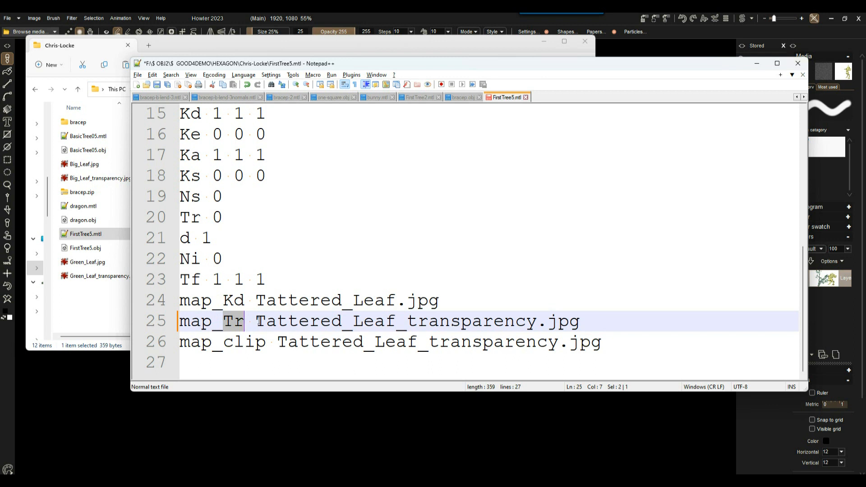
left_click(228, 301)
left_click_drag(228, 300, 248, 301)
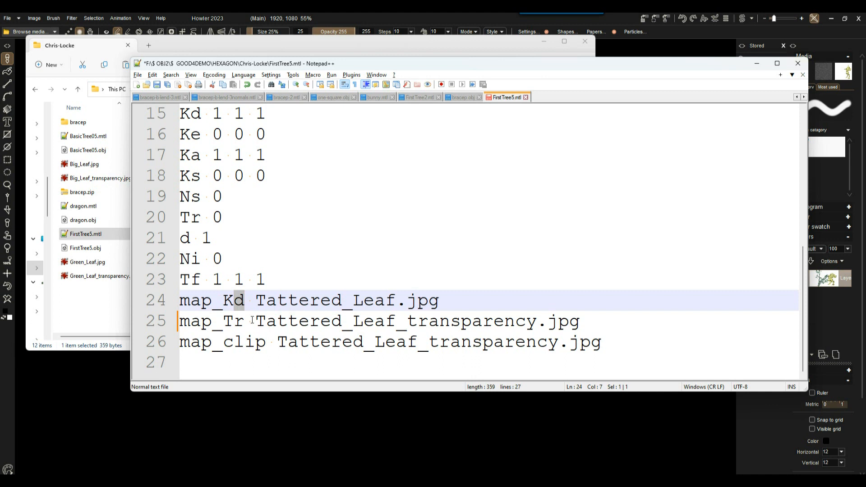
left_click_drag(224, 321, 248, 324)
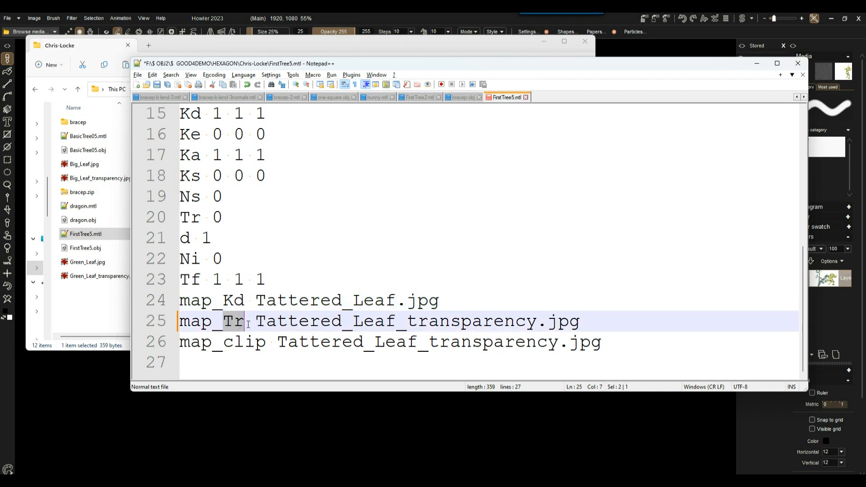
left_click(224, 323)
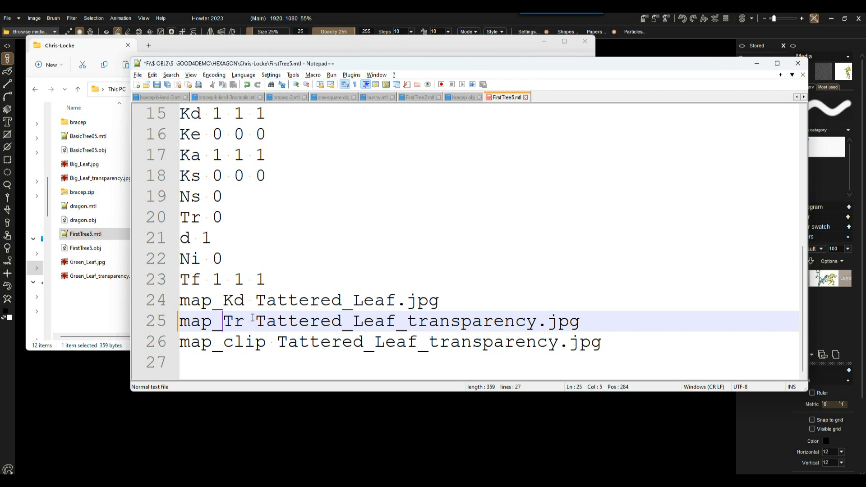
left_click(181, 321)
left_click_drag(181, 342, 374, 342)
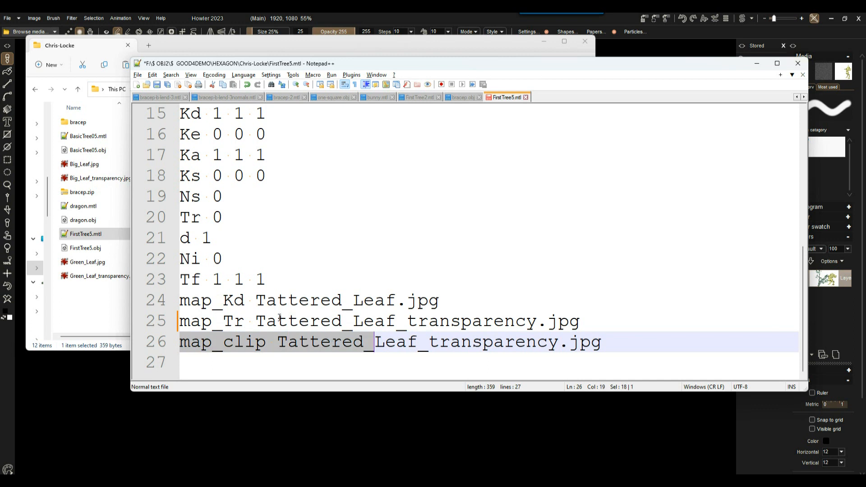
left_click(255, 321)
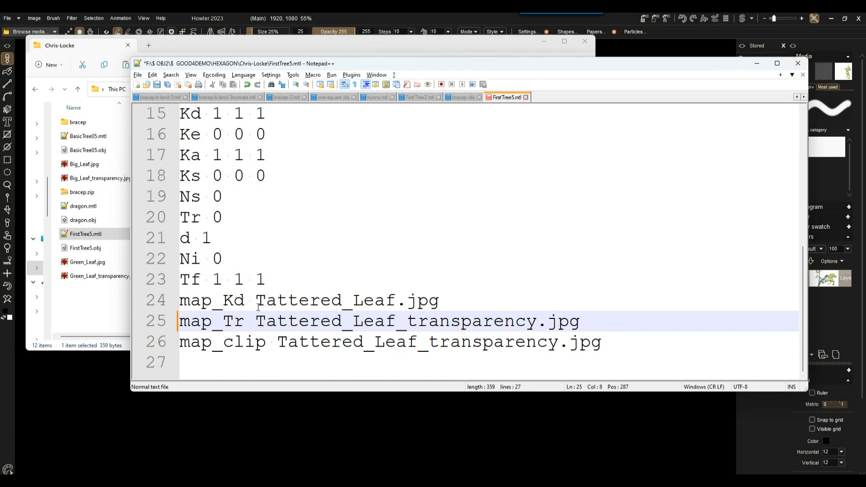
- Examine the bark01 material's Kd, Ke, Ka and Ks values and highlight its parameter lines from Kd through Tr
scroll(214, 320, "up", 5)
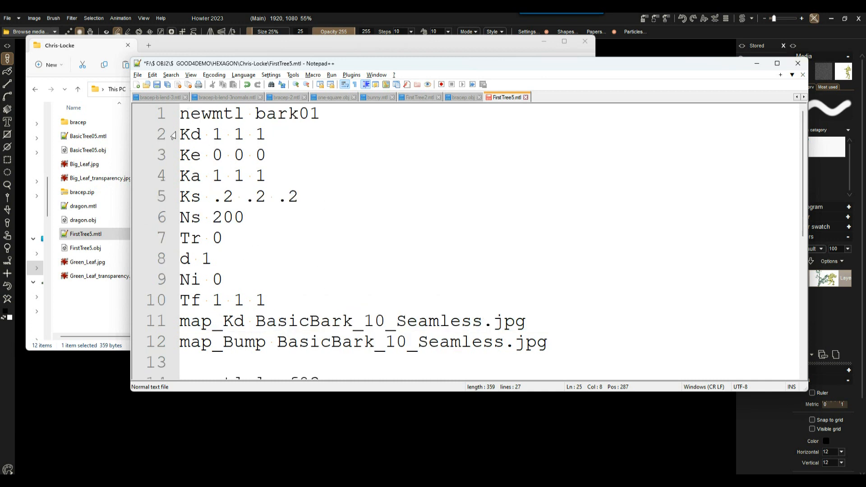
left_click_drag(181, 134, 277, 132)
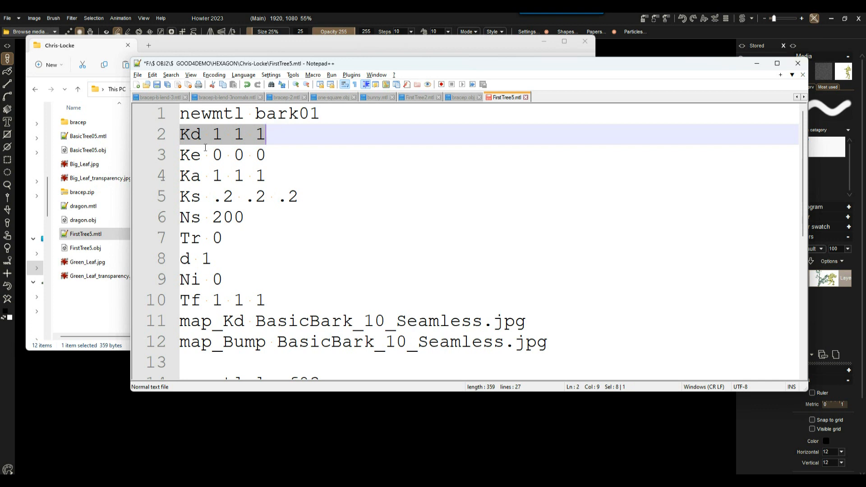
left_click_drag(180, 155, 305, 153)
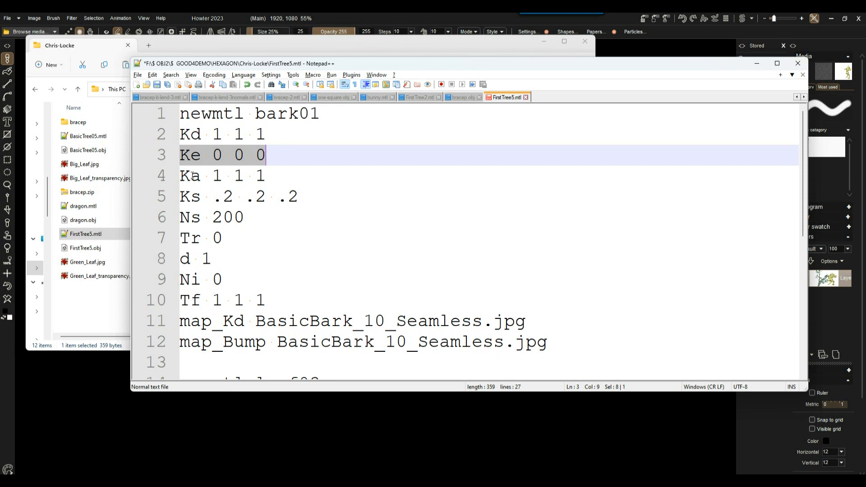
left_click_drag(193, 176, 294, 178)
left_click_drag(191, 197, 340, 200)
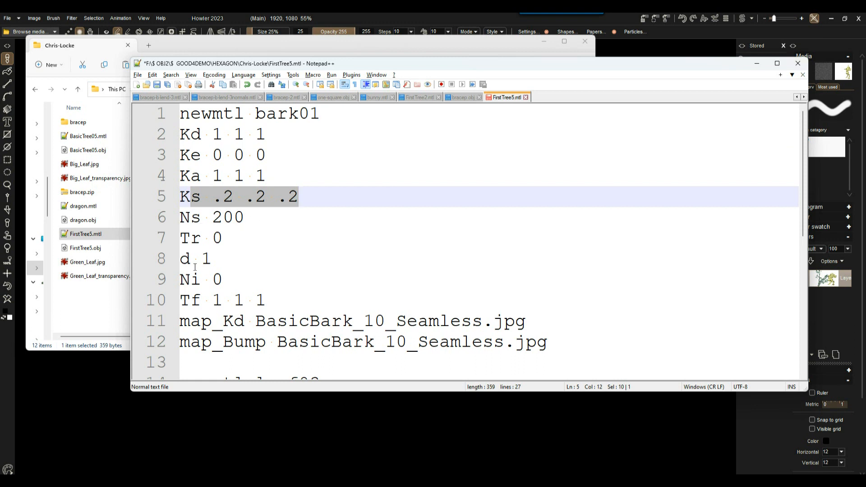
left_click_drag(223, 238, 144, 134)
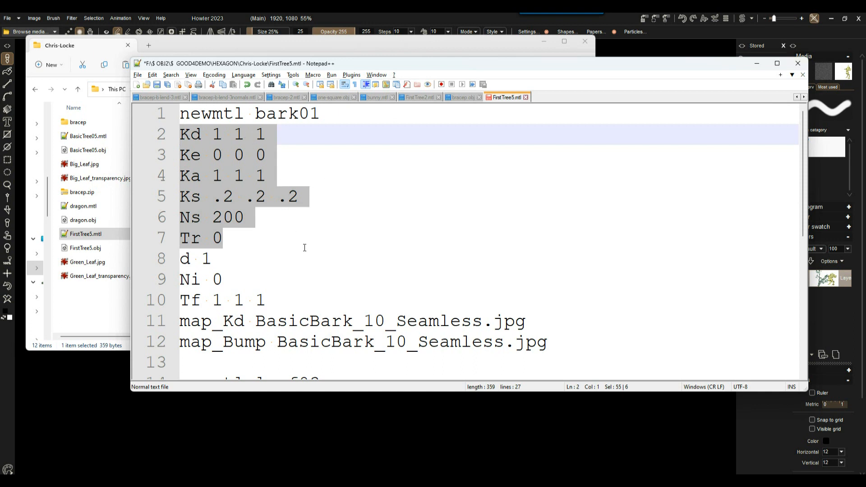
left_click(278, 248)
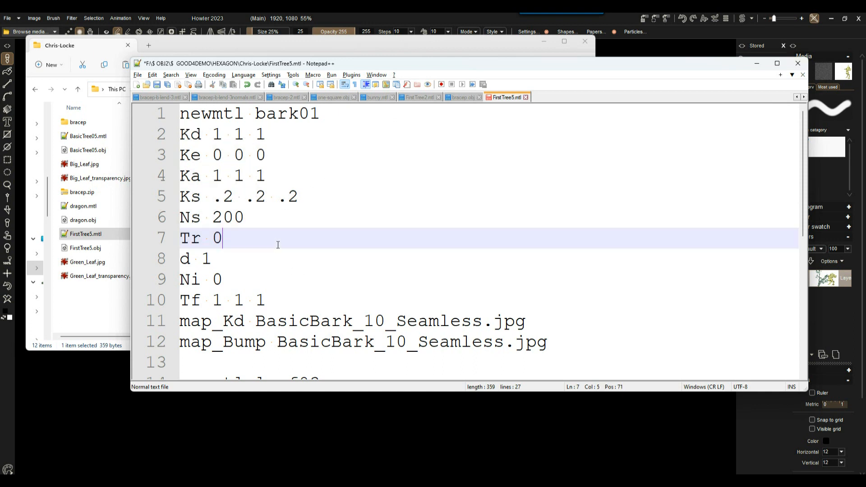
- Select the whole bark01 material definition, from the newmtl line through the map_Bump line
left_click_drag(408, 67, 401, 117)
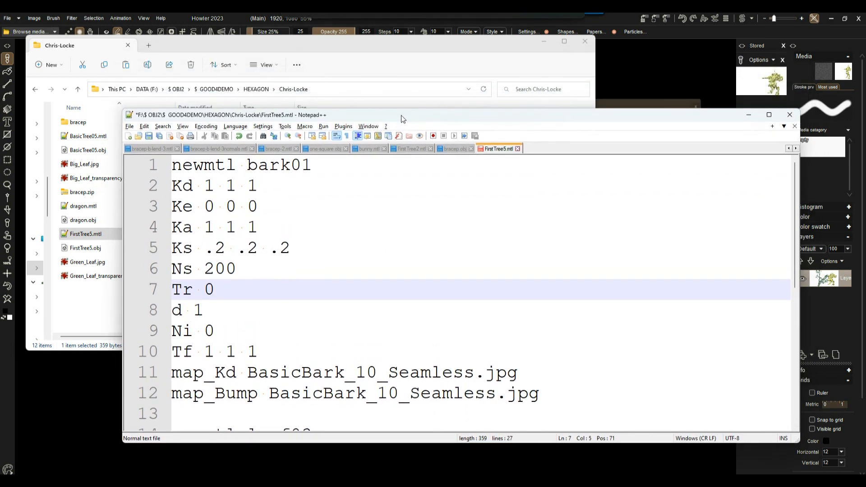
left_click(235, 305)
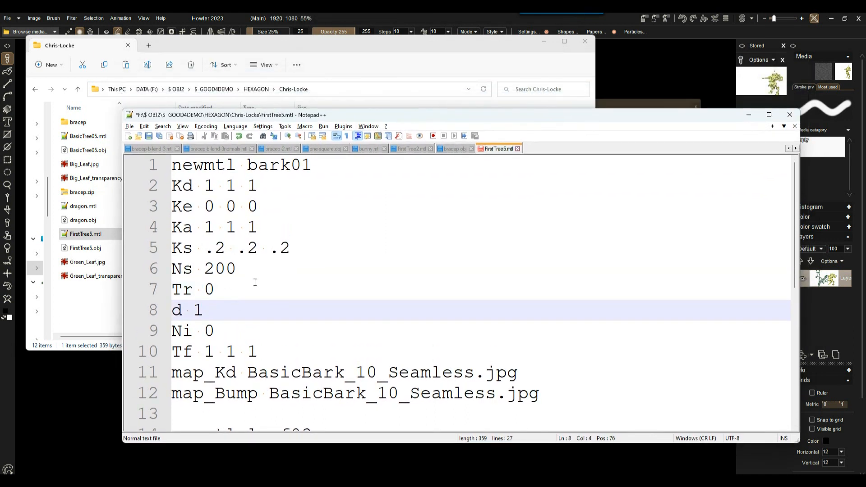
left_click_drag(229, 291, 214, 278)
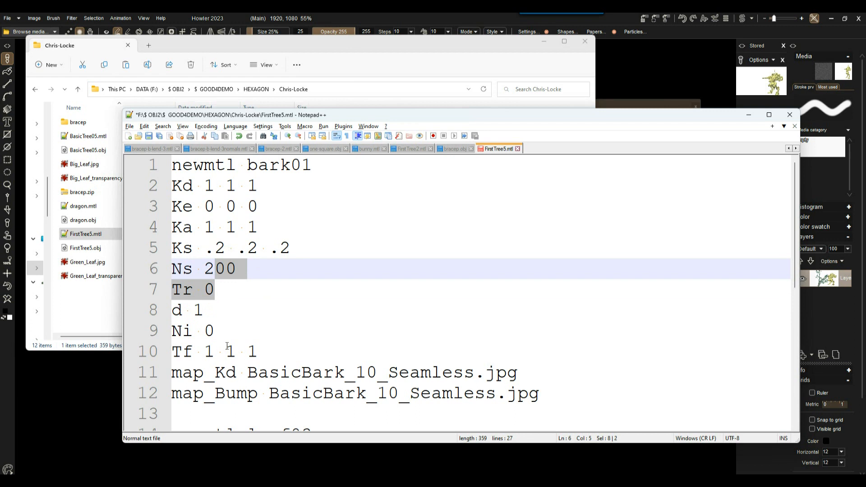
left_click_drag(266, 351, 171, 164)
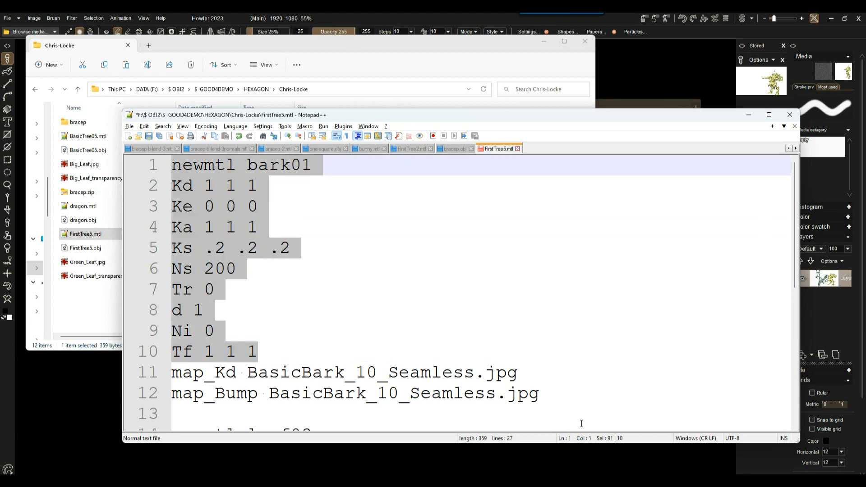
left_click_drag(563, 399, 105, 174)
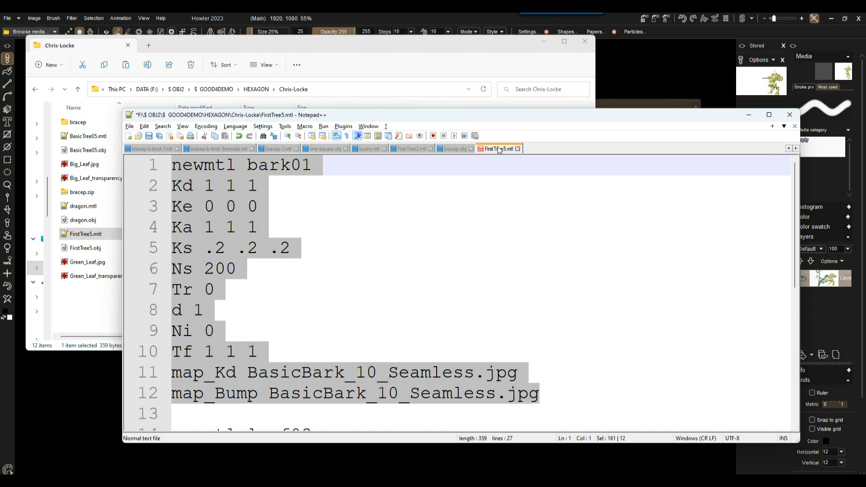
- Uncover File Explorer, open the bracep folder and create a new text document there with the base name bracep.mtl
left_click_drag(488, 111, 491, 318)
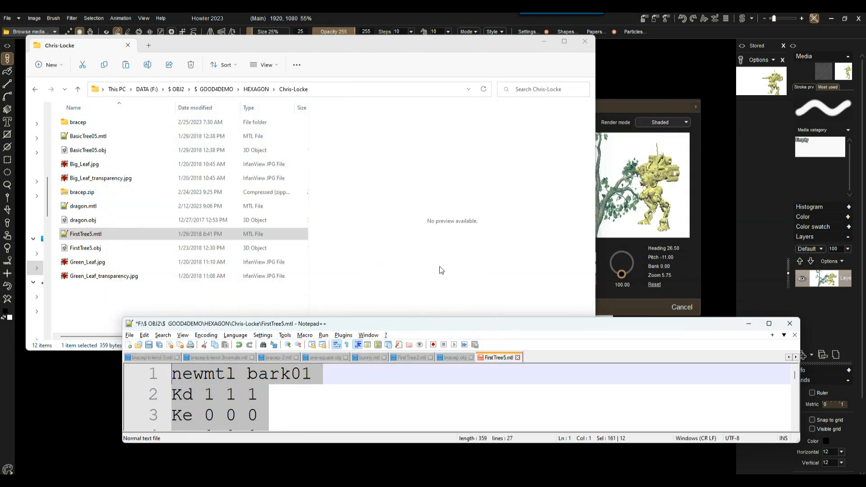
double_click(78, 123)
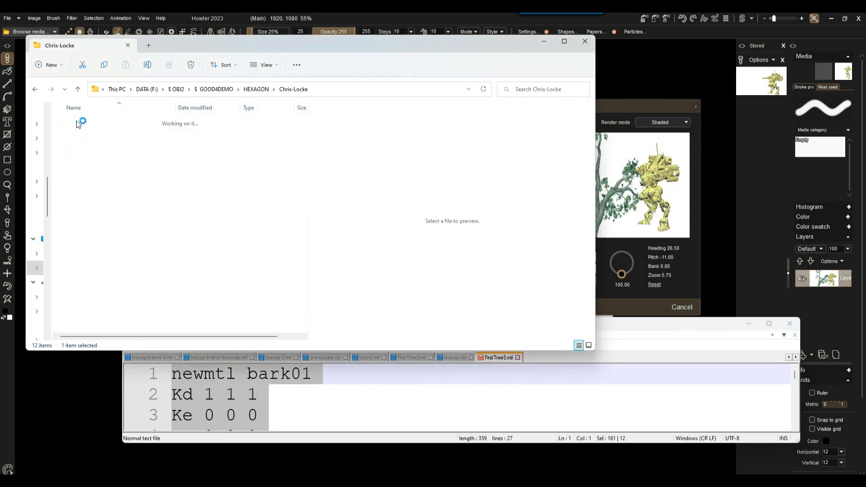
right_click(116, 176)
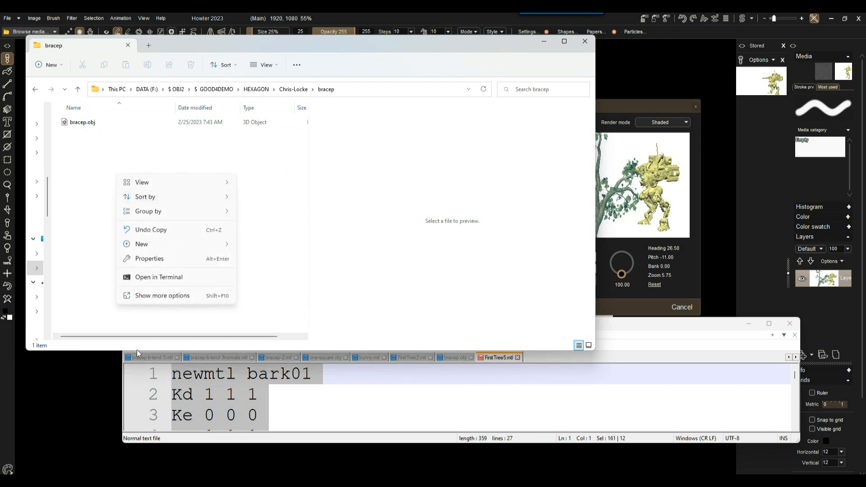
mouse_move(154, 244)
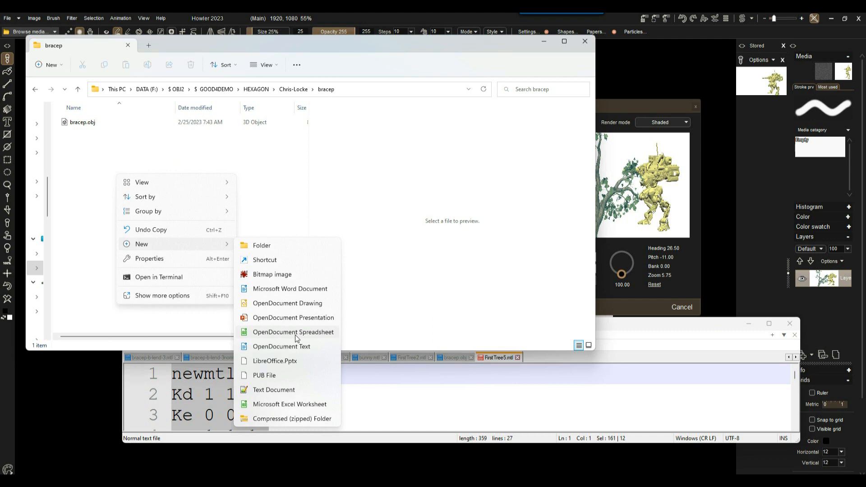
left_click(277, 389)
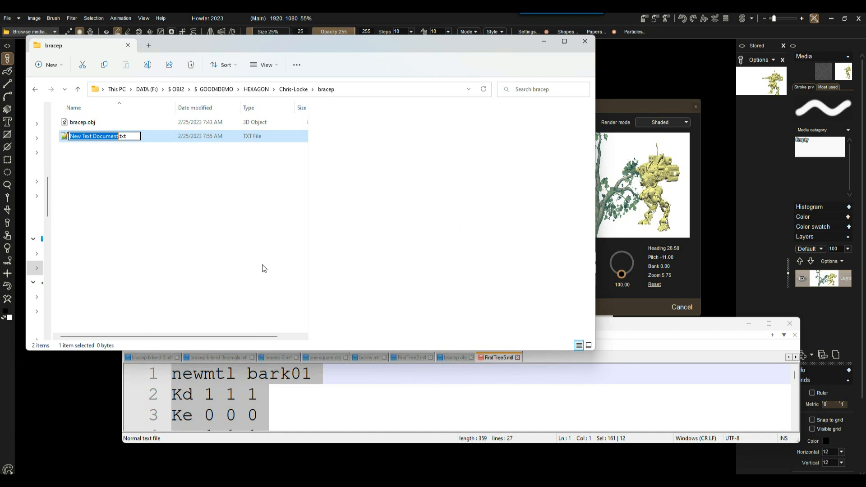
type("brace")
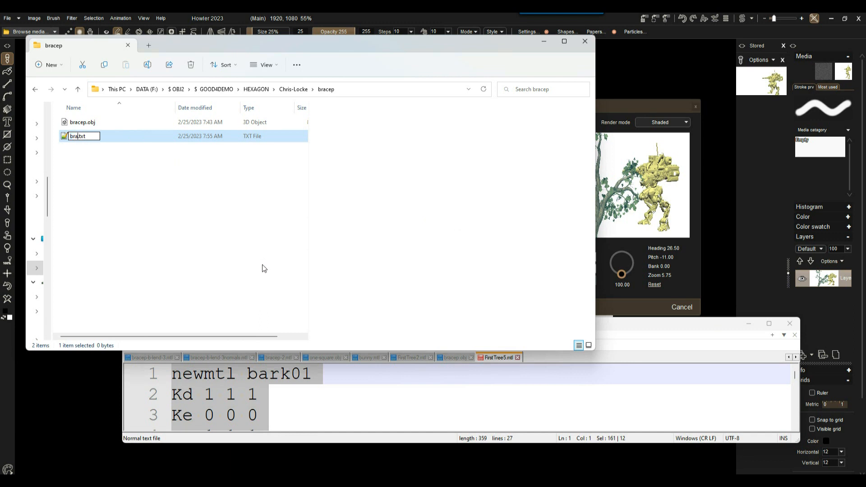
type("p.mtl")
key("Return")
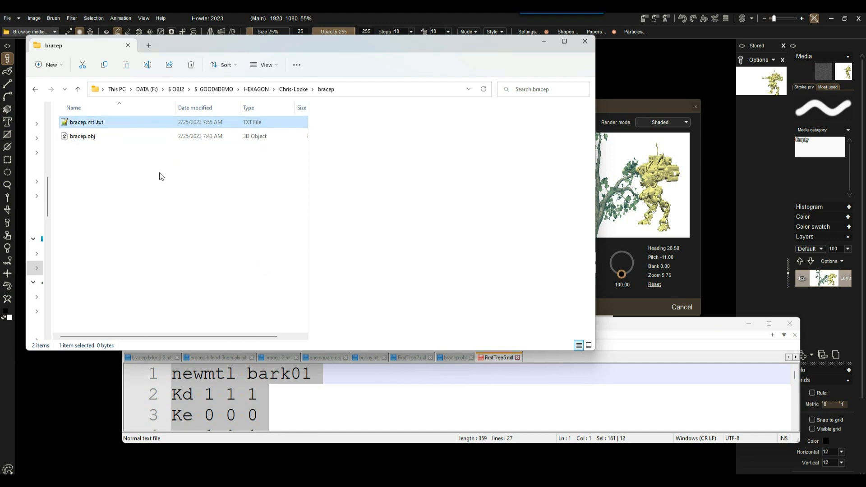
- Rename bracep.mtl.txt to bracep.mtl in the bracep folder and accept the extension change
left_click(95, 124)
left_click(105, 123)
key("BackSpace")
key("BackSpace")
key("BackSpace")
key("BackSpace")
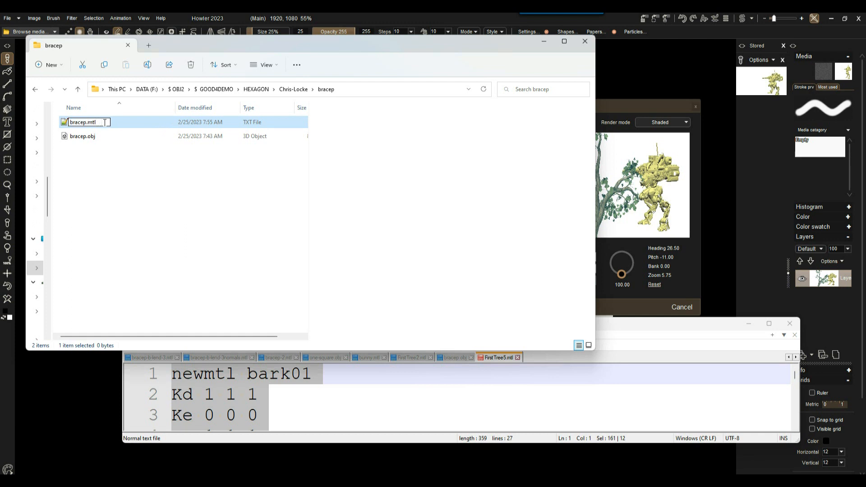
left_click(107, 157)
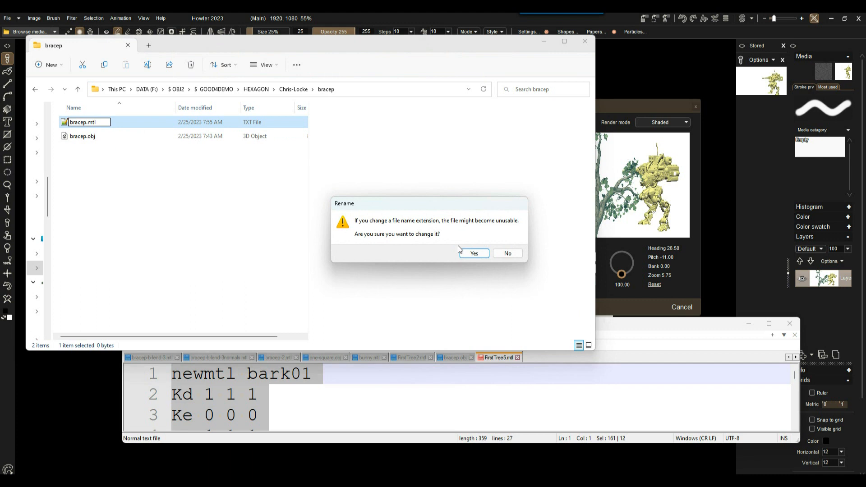
left_click(474, 253)
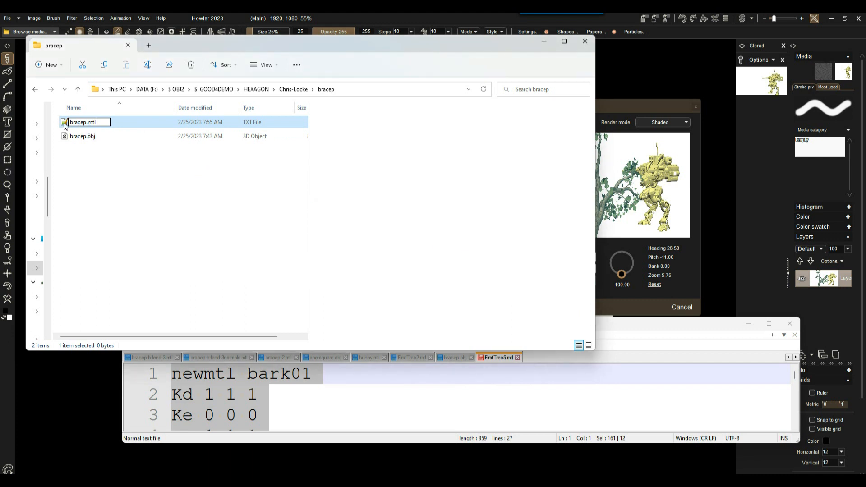
key("Return")
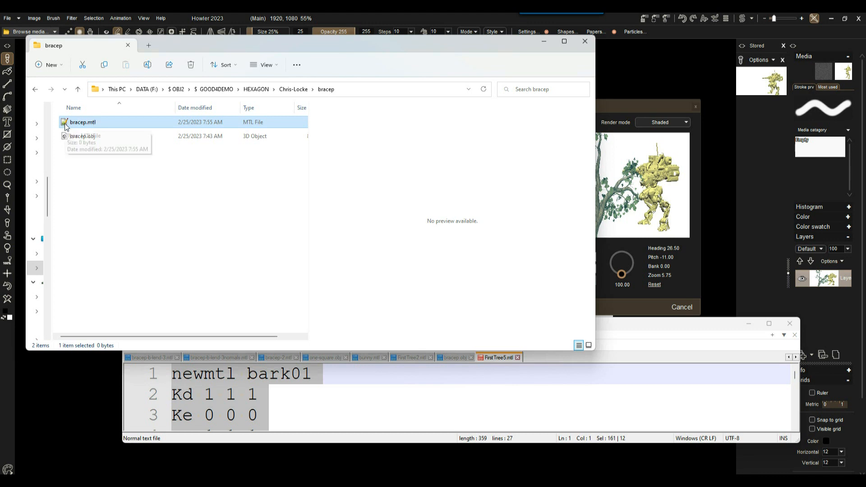
- Open bracep.mtl in Notepad++ and move the editor window up over the File Explorer window
right_click(65, 126)
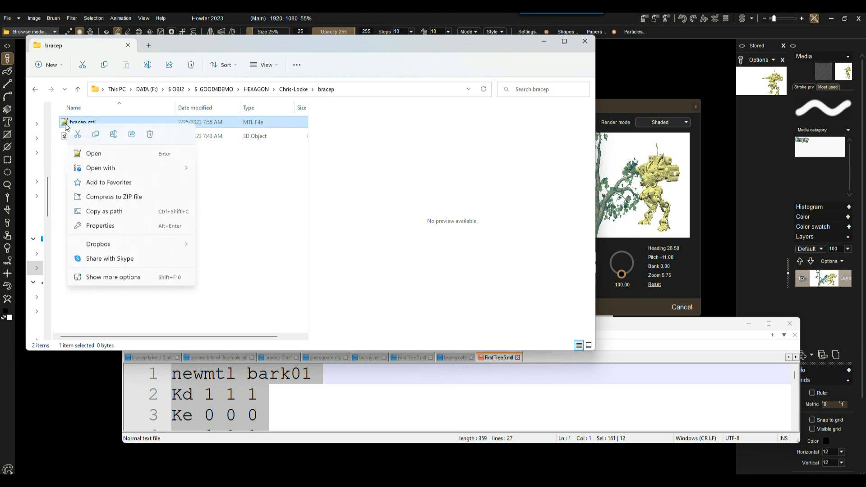
mouse_move(100, 169)
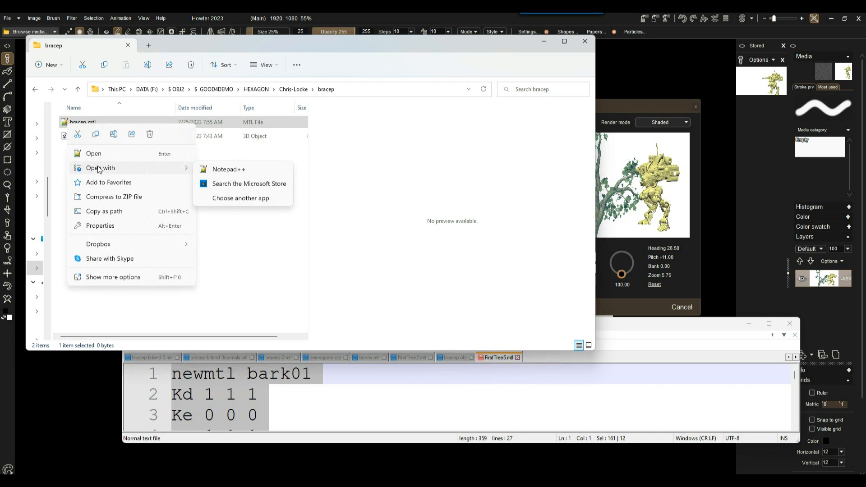
left_click(227, 169)
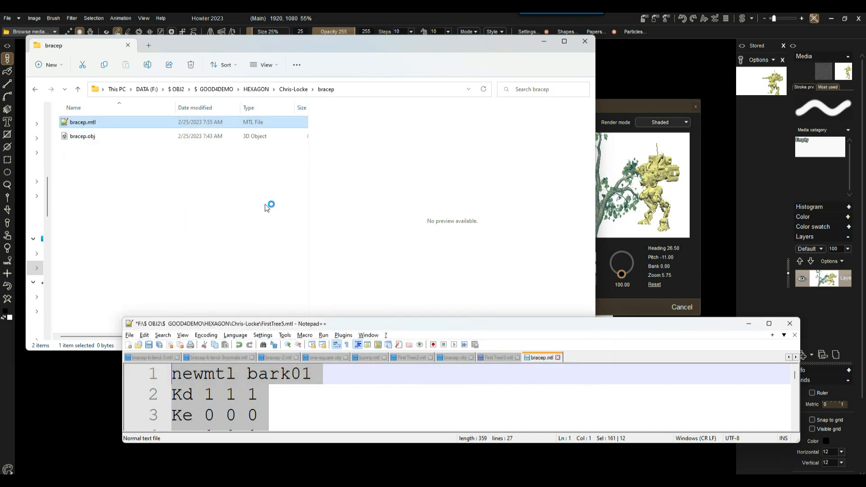
left_click_drag(324, 323, 280, 140)
- Paste the copied bark01 material definition into bracep.mtl, enlarge the window to show all lines, and rename the material to default
key("ctrl+v")
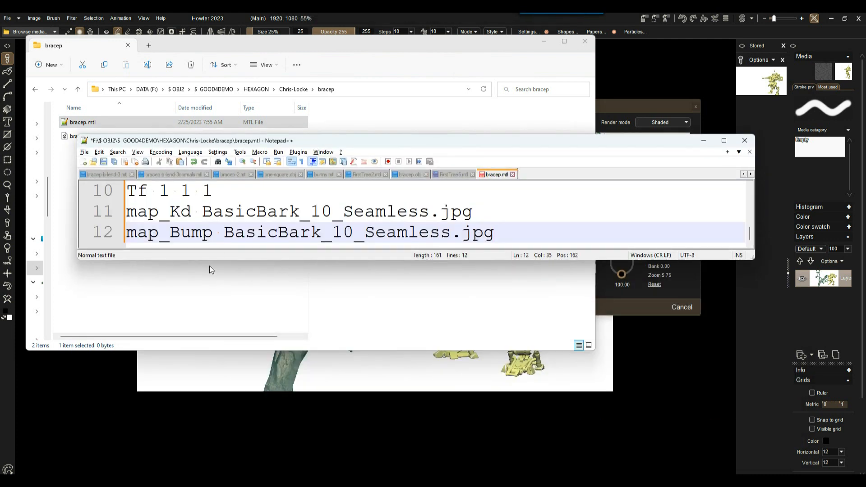
left_click_drag(211, 260, 193, 459)
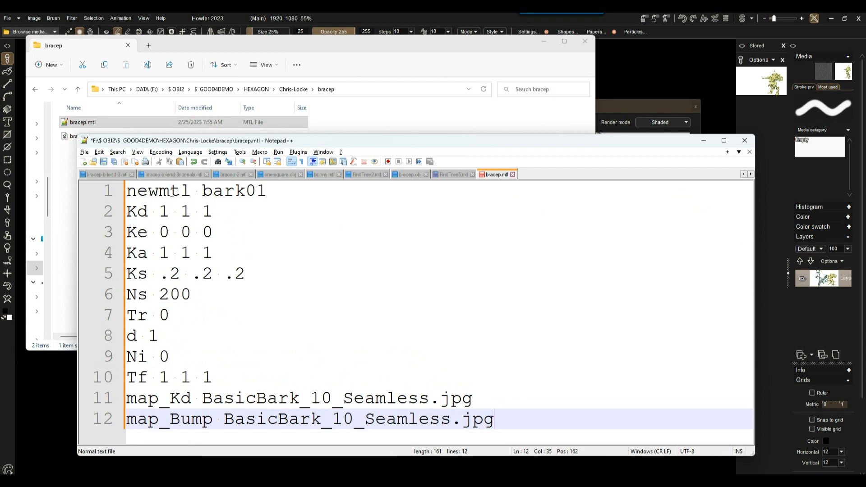
double_click(216, 193)
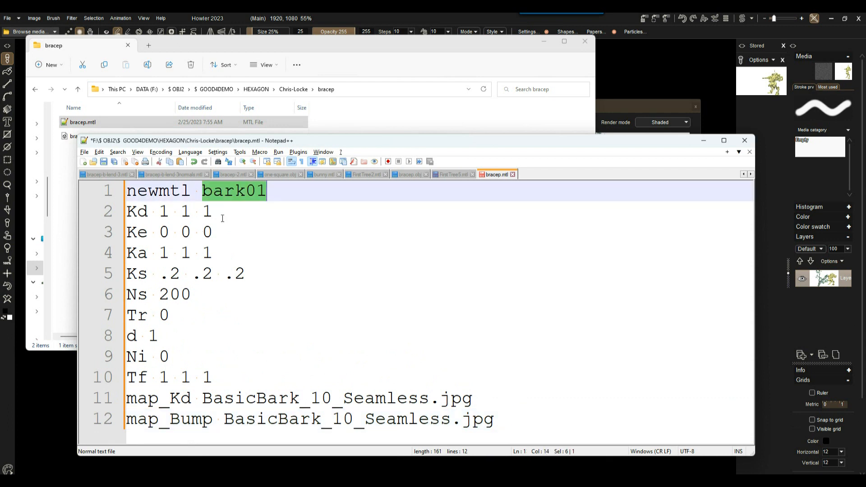
type("default")
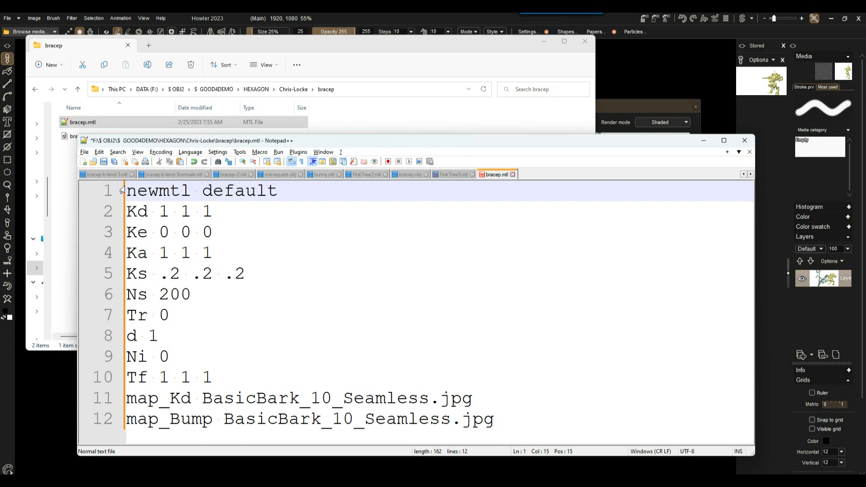
- Examine the default material's Kd and Ke lines by highlighting their three values
left_click_drag(128, 211, 212, 211)
left_click(184, 210)
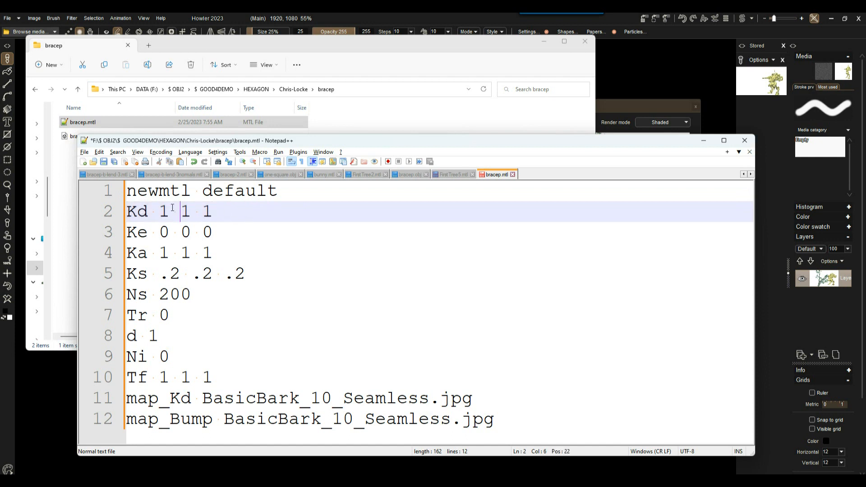
left_click(170, 211)
left_click_drag(160, 212, 213, 212)
left_click_drag(160, 232, 213, 231)
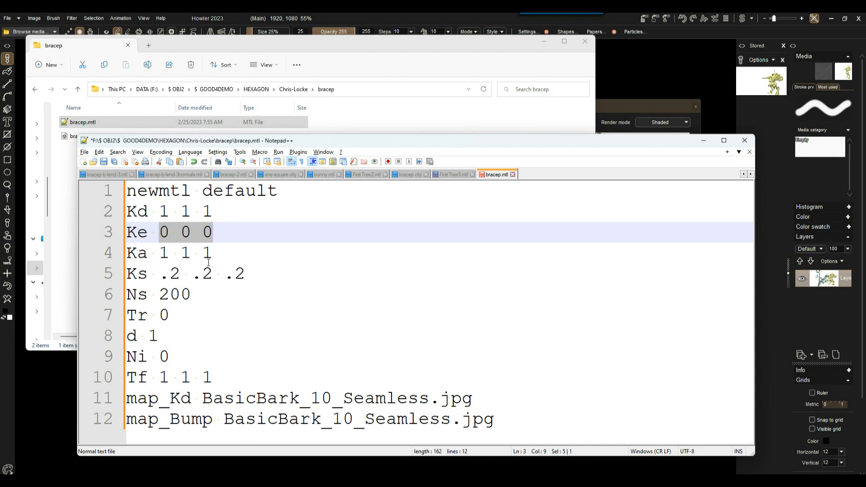
- Try .5 as the third Ke value, and set it back to 0
left_click_drag(199, 236, 219, 234)
type(".5")
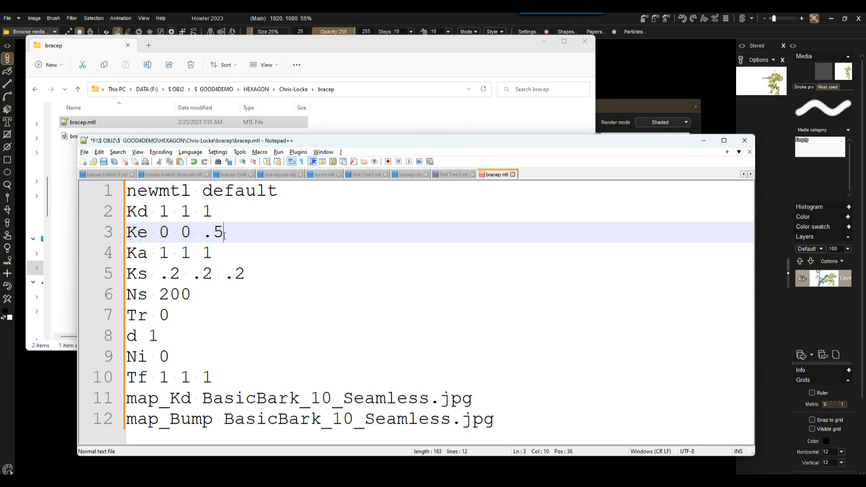
left_click_drag(202, 232, 229, 228)
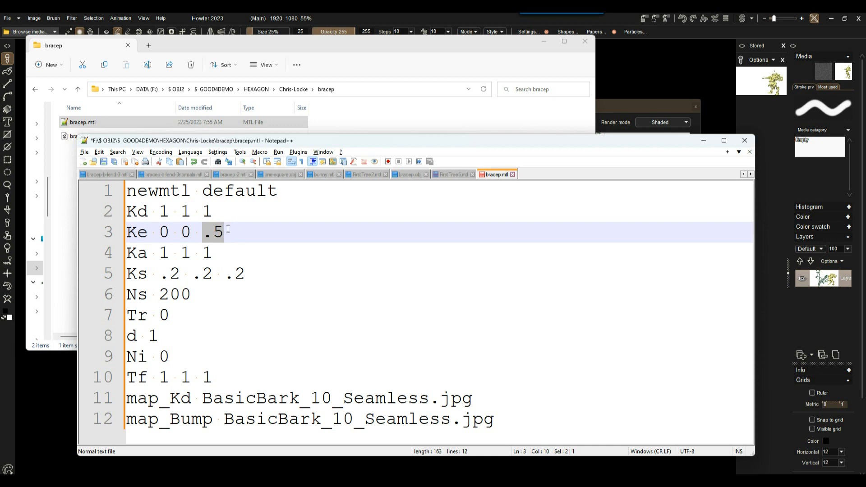
type("0")
- Set the default material's Ka values to .3 .2 .1
left_click(178, 253)
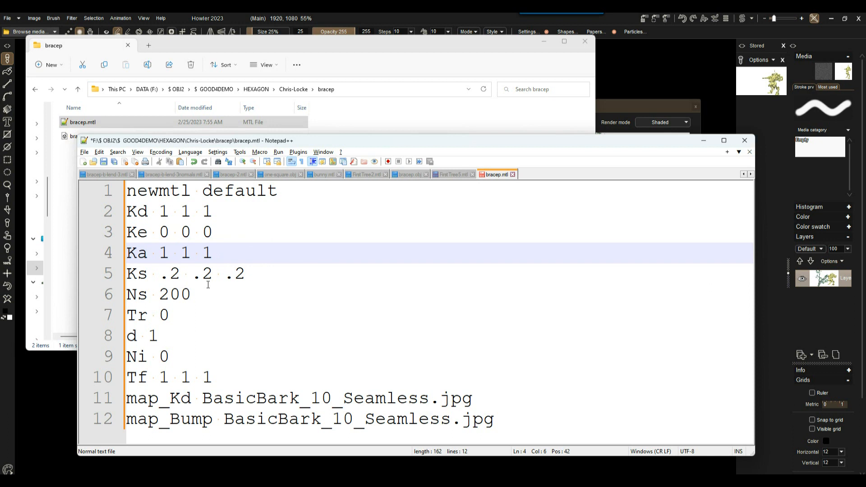
left_click(172, 253)
left_click_drag(159, 254, 233, 251)
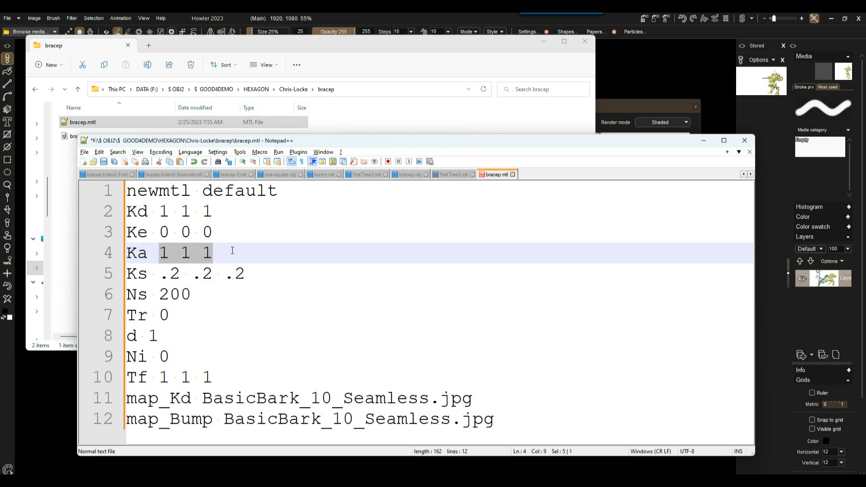
left_click(179, 253)
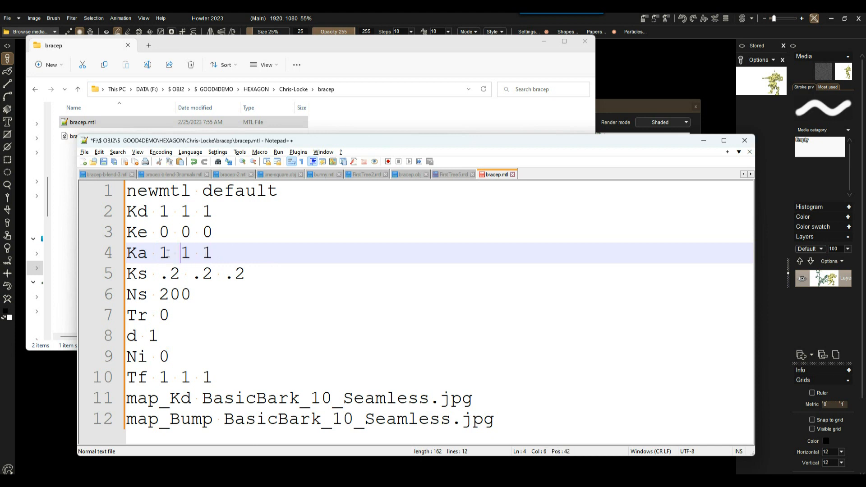
double_click(161, 253)
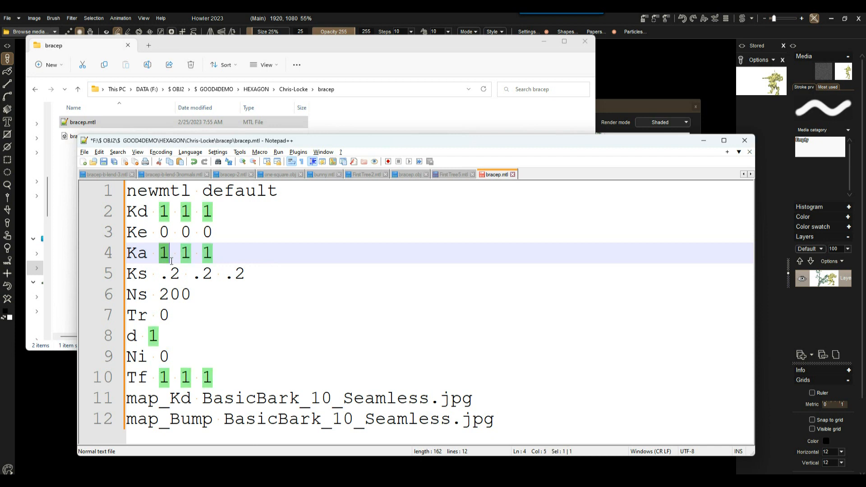
type(".3")
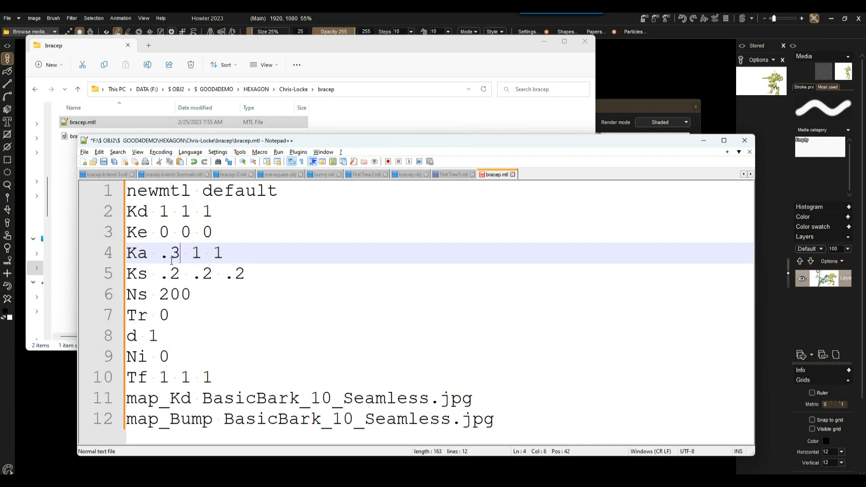
double_click(198, 253)
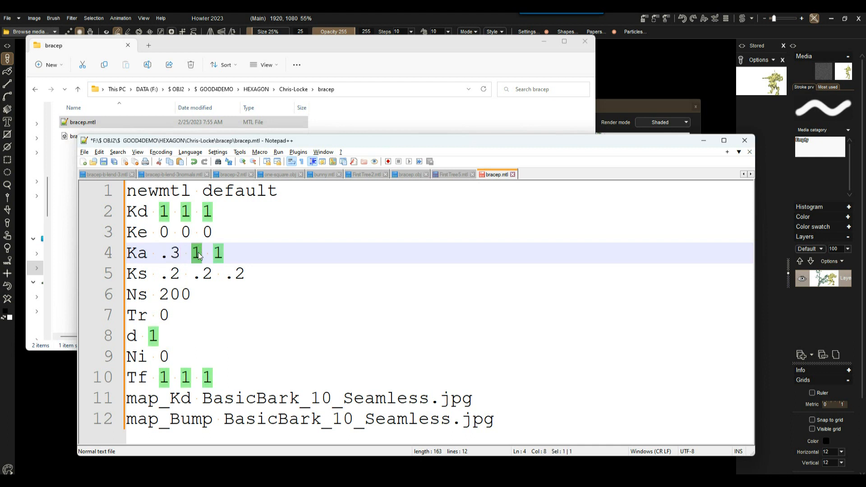
type(".2")
double_click(228, 252)
type(".1")
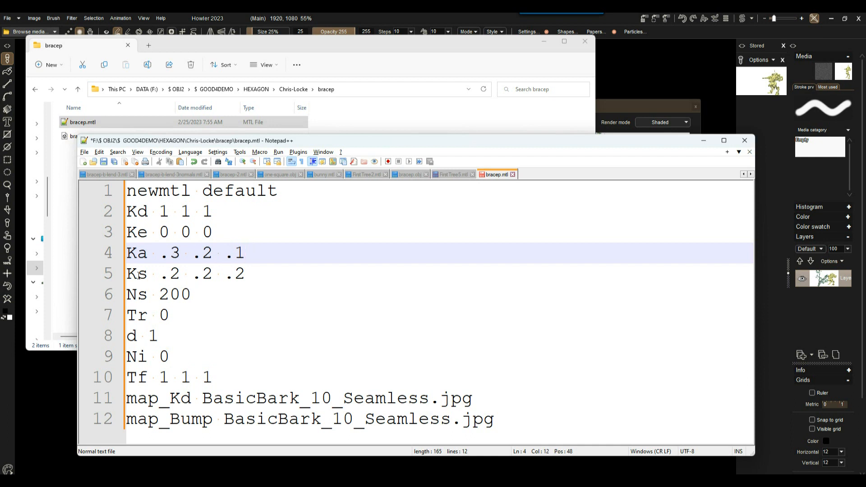
- Set the default material's Ks values to .5 .5 .5
double_click(174, 273)
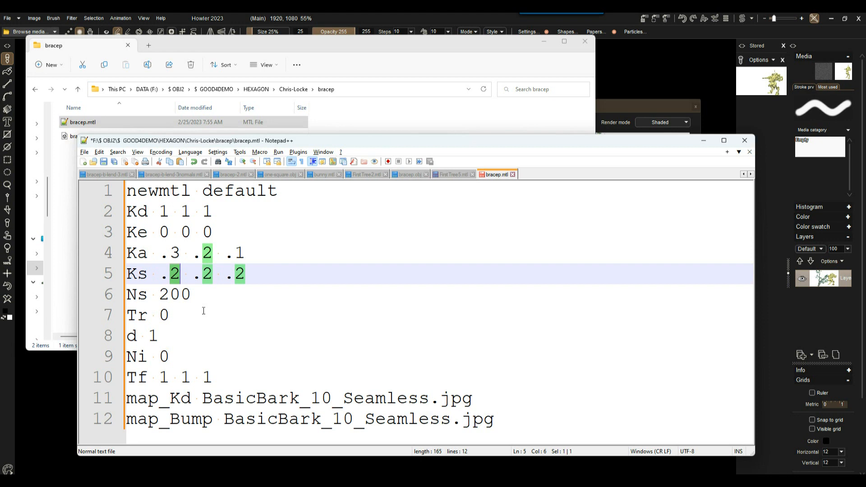
type("5")
double_click(212, 271)
type("5")
double_click(240, 273)
type("5")
- Highlight the Ns value and place the cursor at the end of the Tr line
left_click(163, 294)
left_click_drag(163, 294, 191, 291)
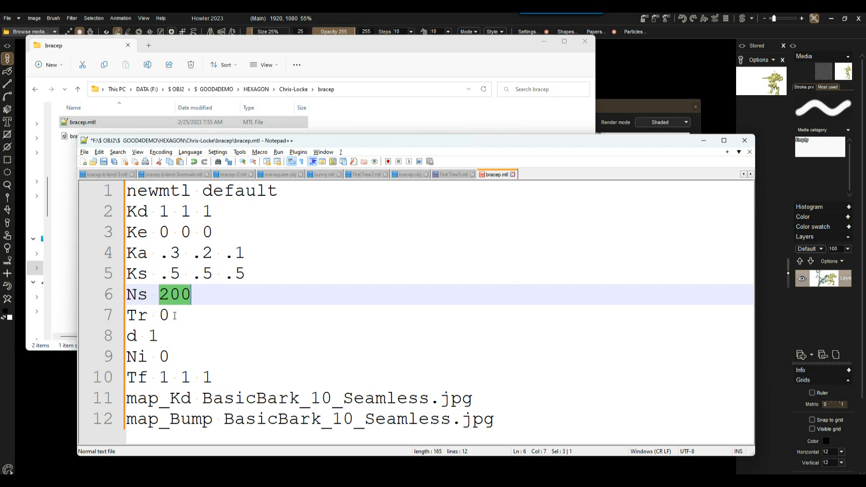
left_click(175, 316)
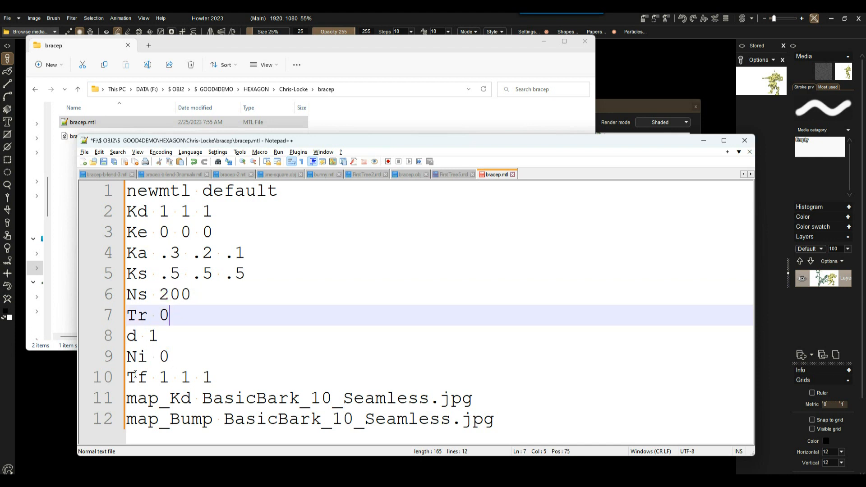
- Comment out the d, Ni and Tf lines of bracep.mtl by prefixing each with #
left_click(128, 336)
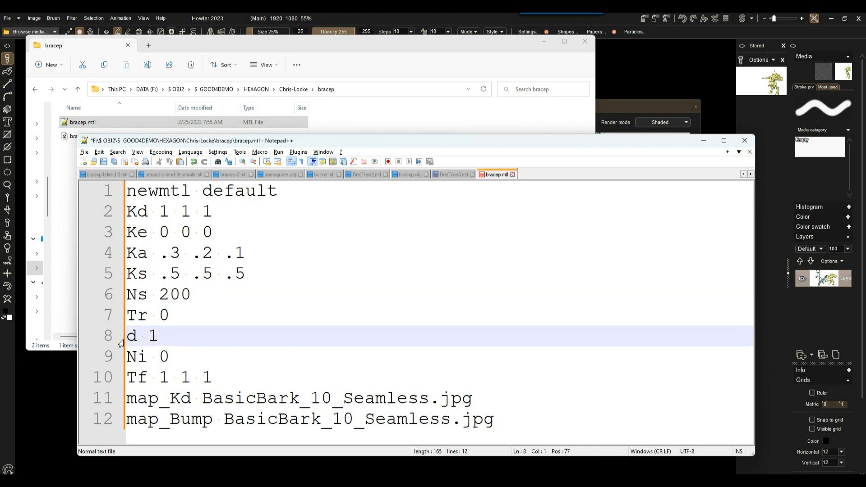
type("#")
left_click(130, 365)
type("#")
left_click(129, 377)
type("#")
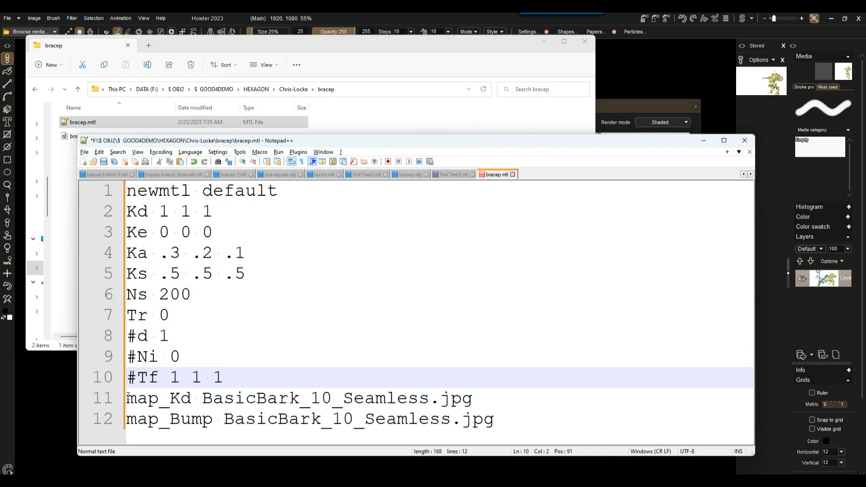
- Comment out the map_Kd and map_Bump texture lines with # and save the material file
left_click(128, 398)
type("#")
left_click(128, 419)
type("#")
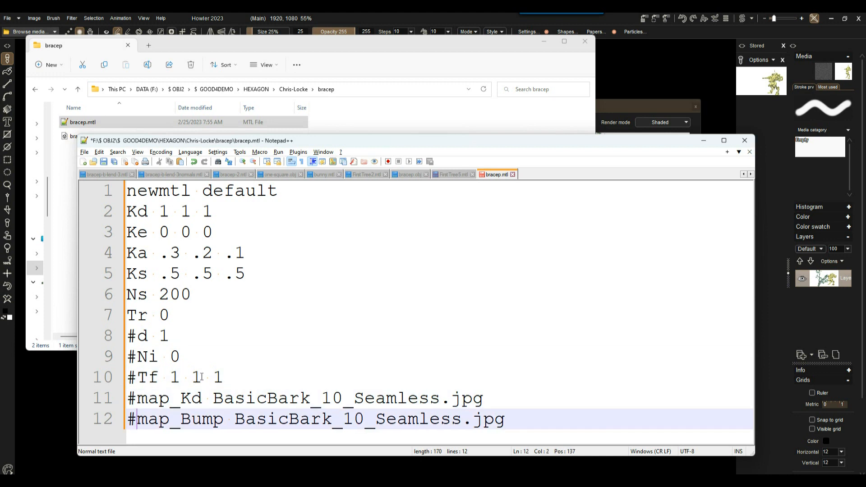
left_click(217, 398)
left_click_drag(213, 398, 492, 400)
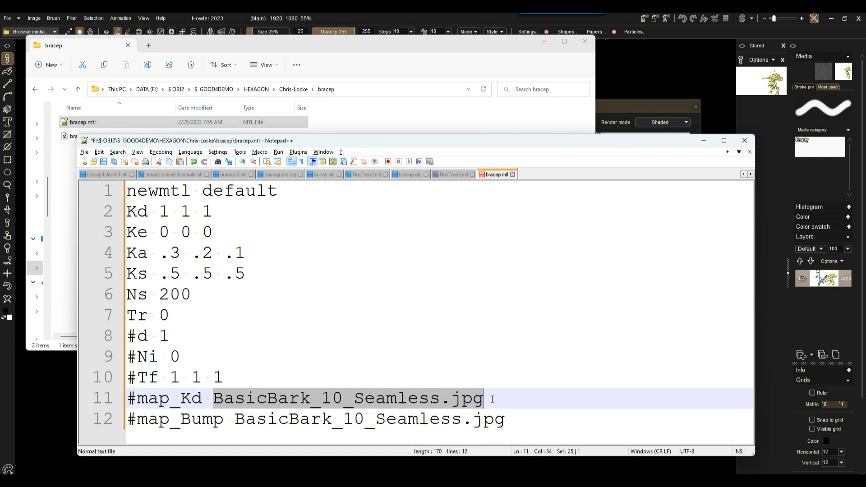
left_click(242, 418)
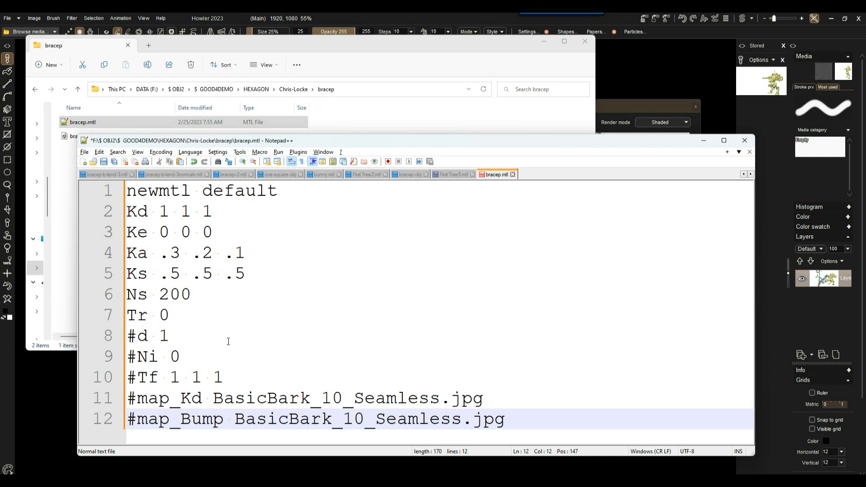
key("ctrl+s")
- Review the material's active values from Kd down to Tr in bracep.mtl
key("Up")
key("Up")
key("Up")
key("Up")
key("Up")
key("Up")
key("Up")
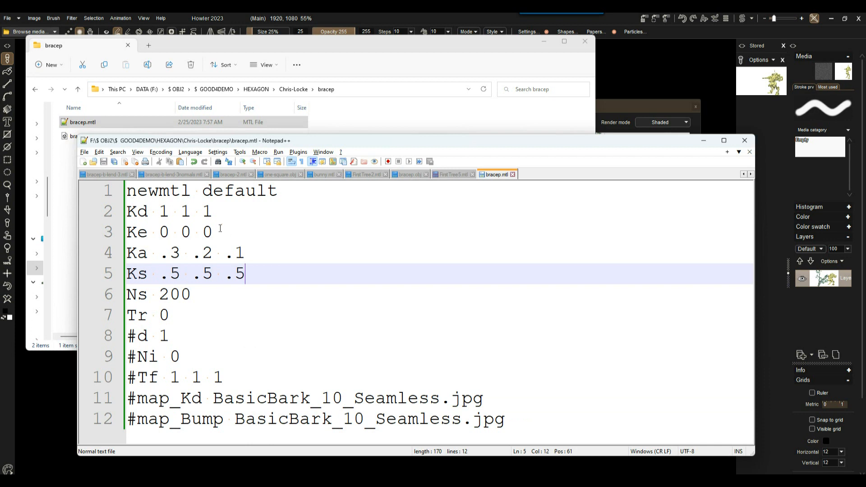
left_click(158, 203)
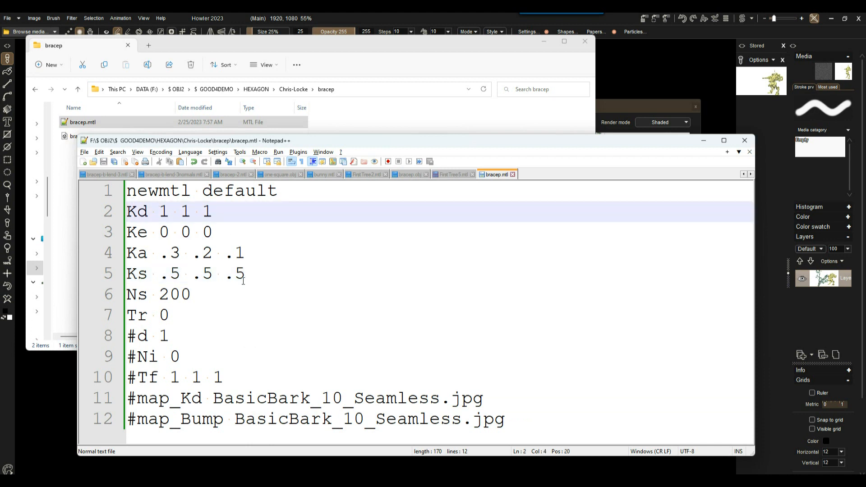
left_click(191, 324)
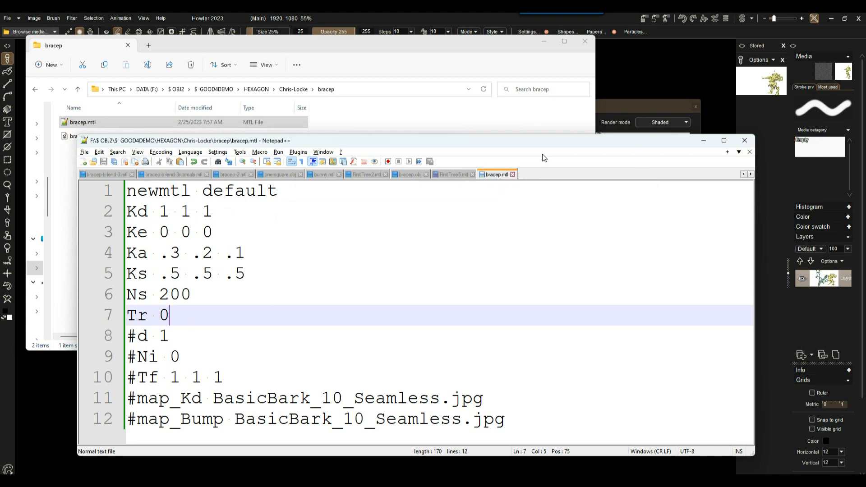
left_click(702, 142)
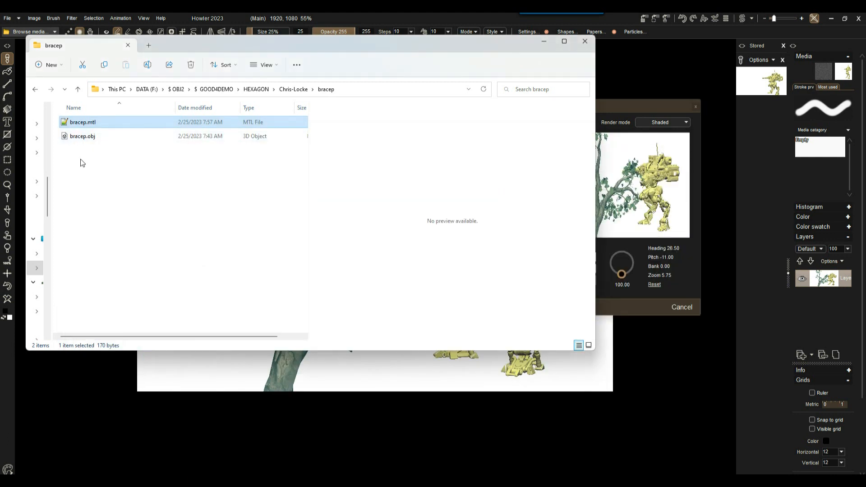
double_click(83, 123)
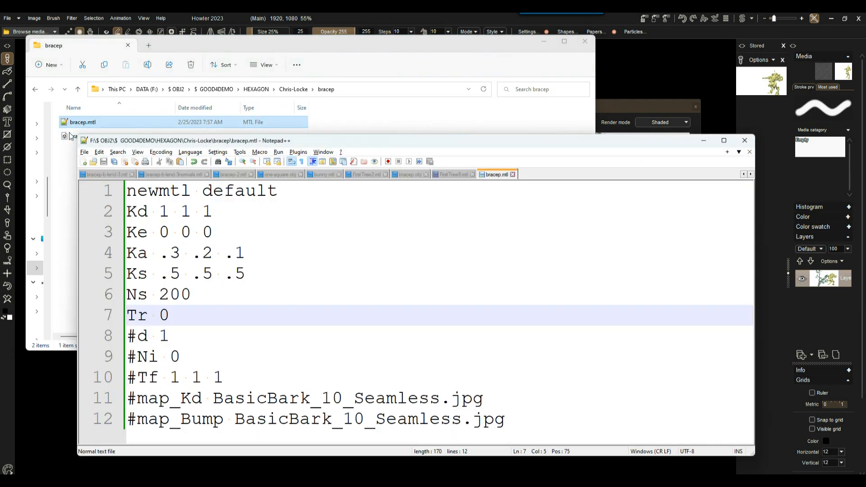
- Open bracep.obj from the bracep folder in 3D Viewer and inspect the robot from several angles
left_click(71, 135)
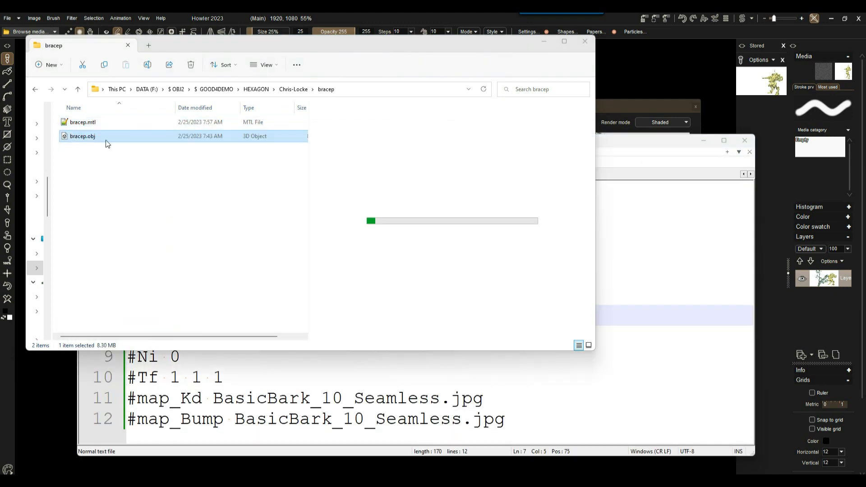
double_click(83, 136)
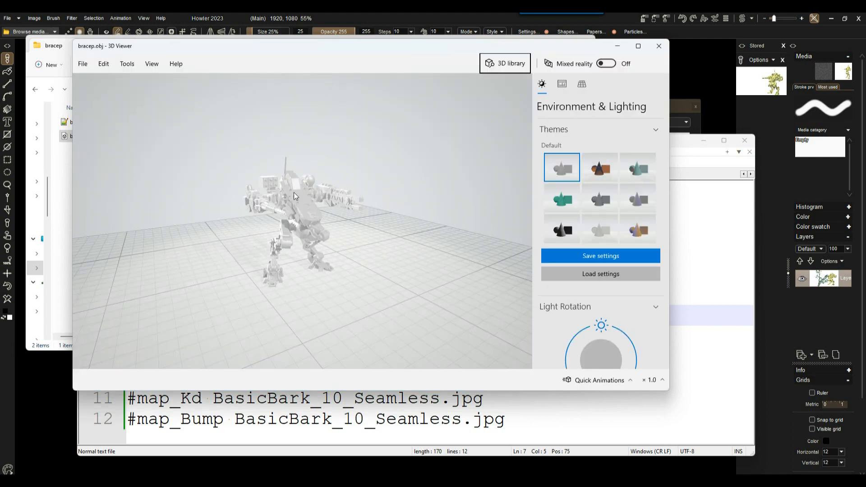
left_click_drag(340, 231, 361, 217)
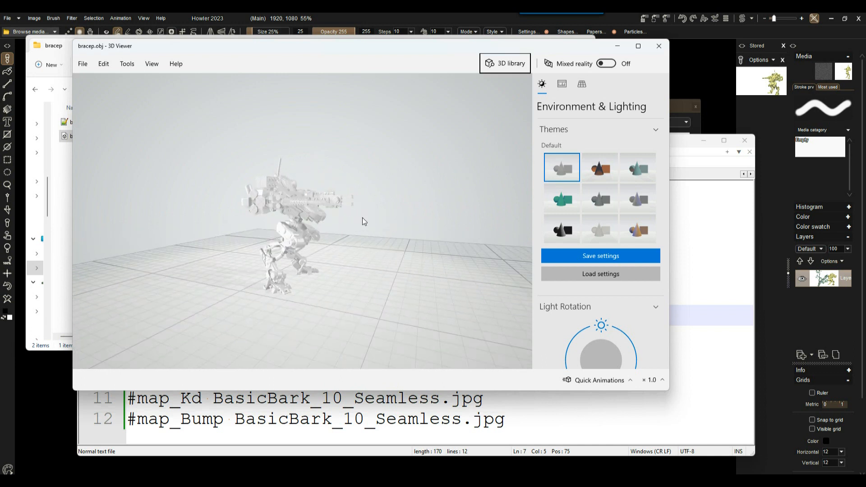
scroll(293, 212, "up", 4)
scroll(292, 213, "down", 2)
left_click_drag(291, 213, 234, 218)
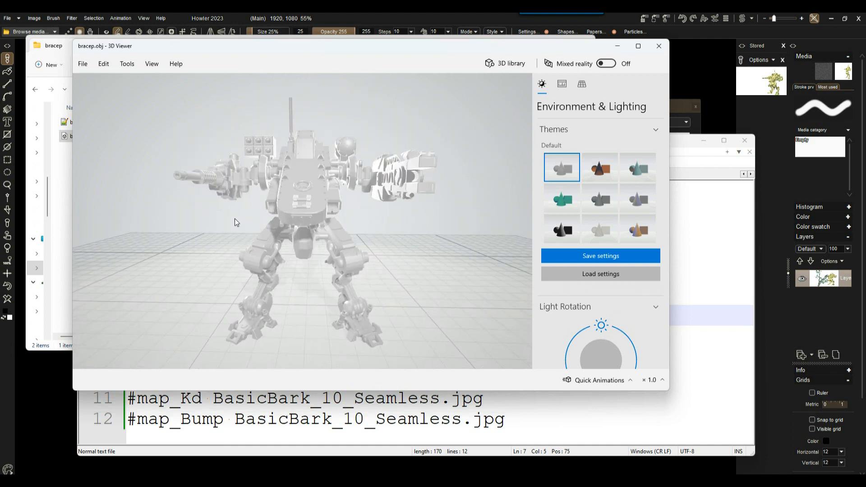
- Preview the robot with the black lighting theme from another angle and close 3D Viewer
left_click(562, 229)
left_click_drag(501, 203, 619, 75)
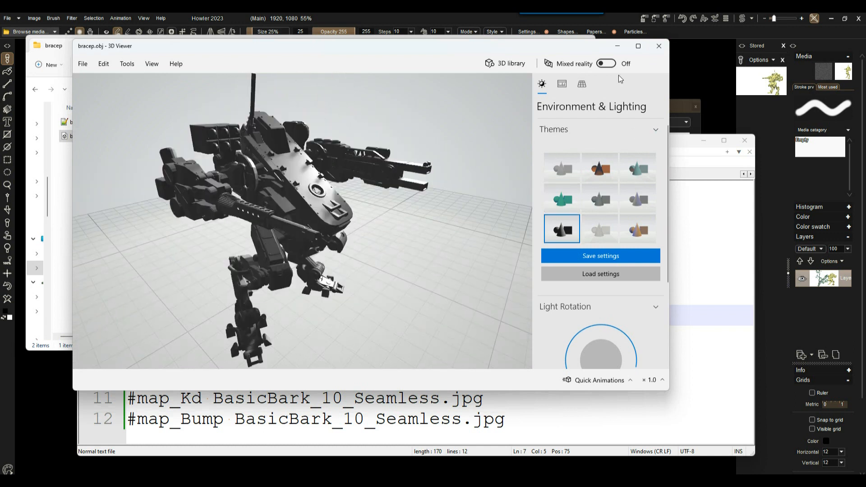
left_click(658, 46)
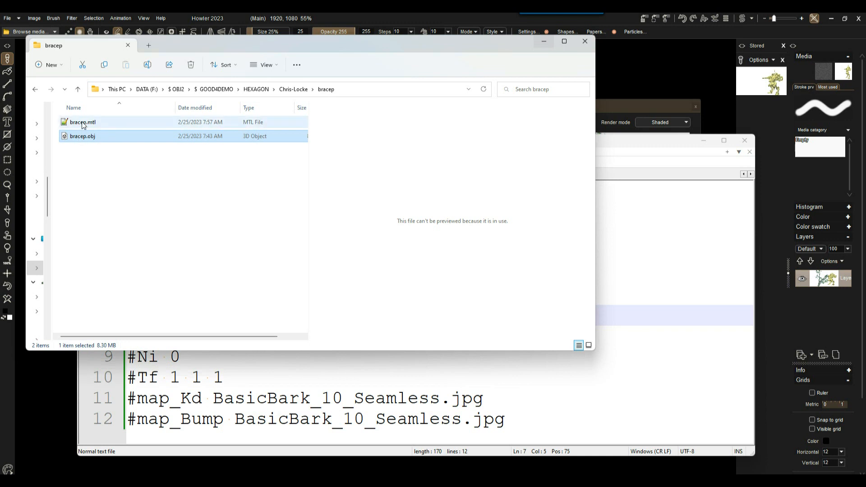
- Switch back to Howler and load bracep.obj from the bracep folder, located under $ OBJ2, $ GOOD4DEMO and HEXAGON on drive F
left_click(649, 109)
left_click_drag(504, 105, 458, 76)
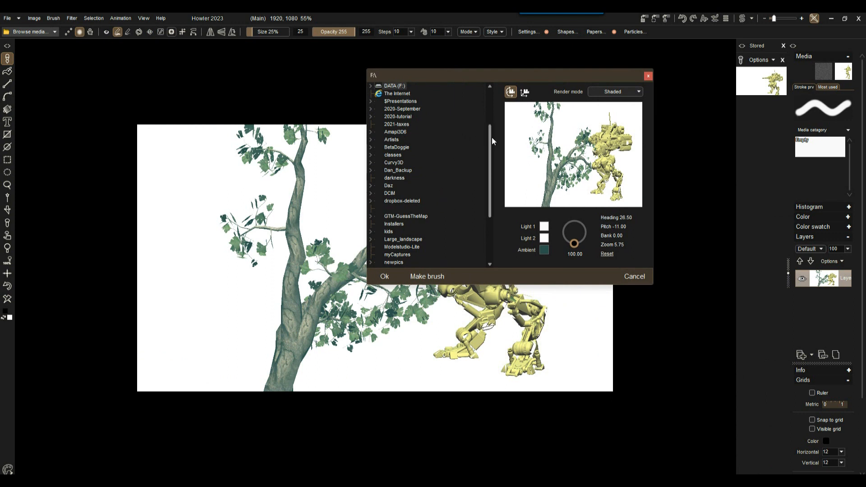
left_click_drag(491, 140, 491, 120)
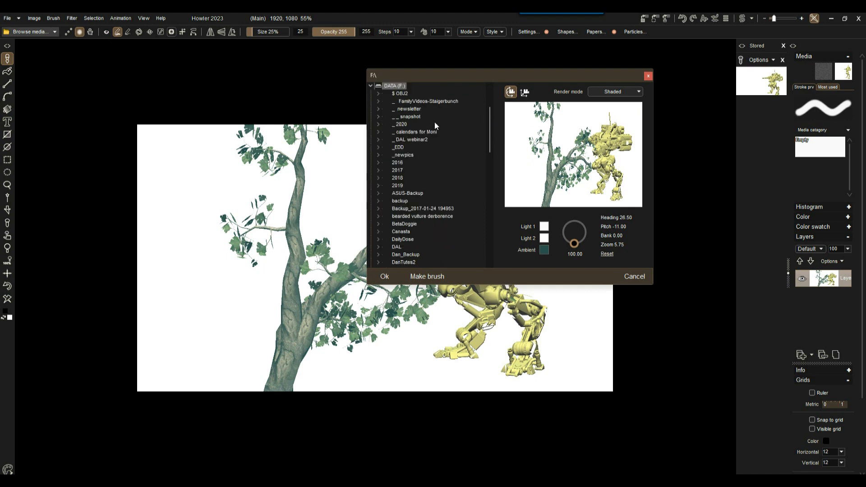
left_click(398, 94)
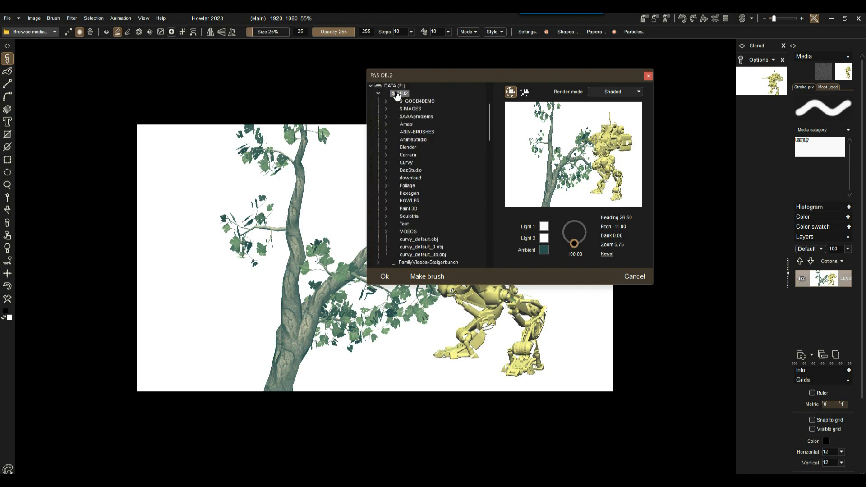
left_click(411, 101)
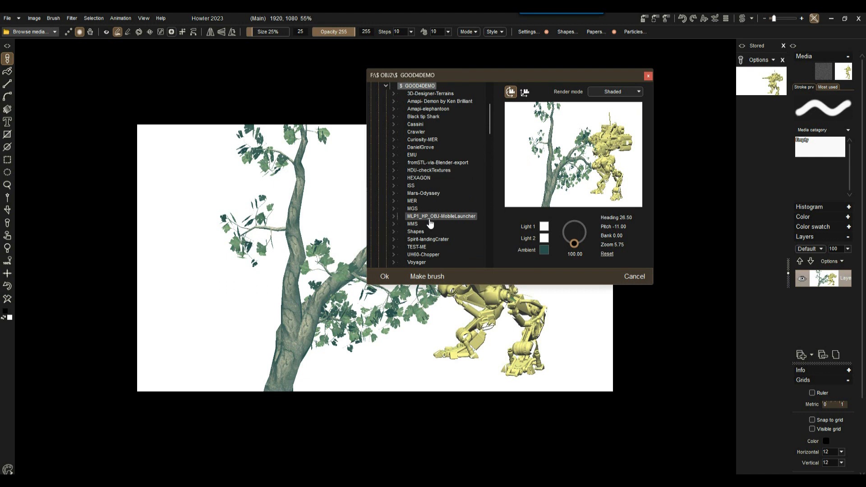
left_click(425, 178)
left_click(430, 186)
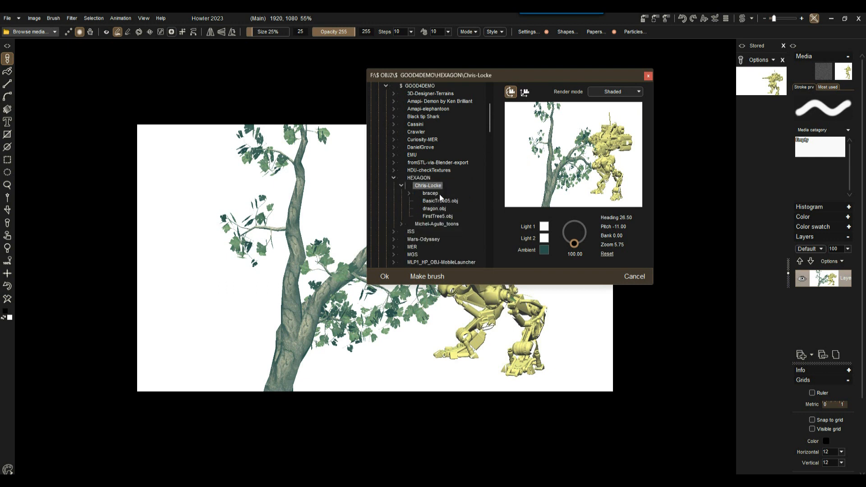
left_click(436, 194)
left_click(444, 201)
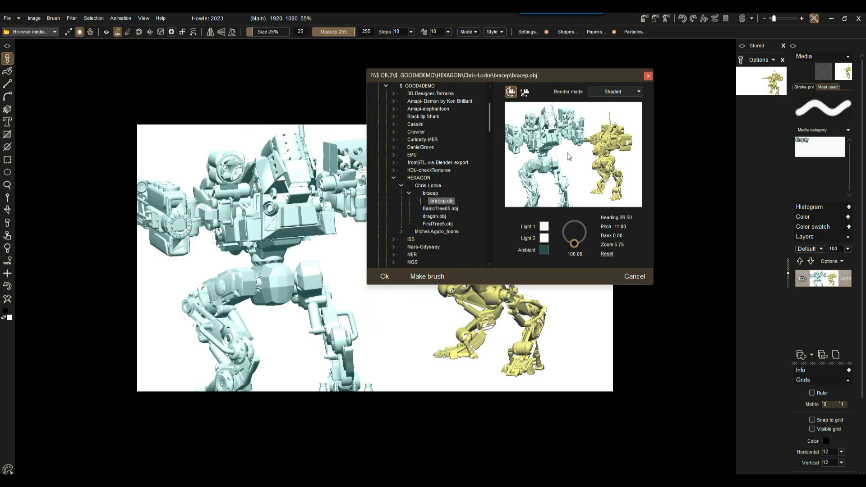
- Set the render mode to Wireframe and rotate the robot to heading 145.50 and pitch -10.00
mouse_move(484, 77)
left_mouse_down()
mouse_move(599, 136)
mouse_move(477, 99)
mouse_move(488, 91)
left_mouse_up()
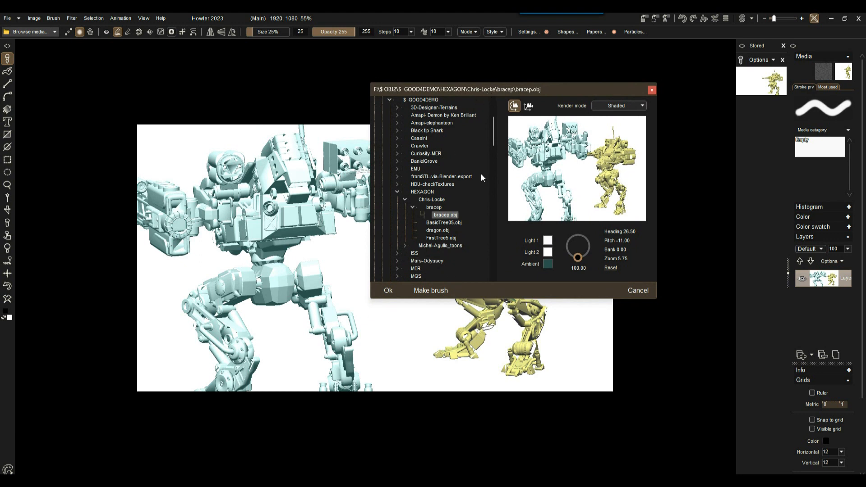
left_click(614, 104)
left_click(612, 130)
left_click_drag(548, 174, 683, 114)
- Set the render mode to Bounding box and shift the pale blue robot slightly in the preview
left_click(615, 104)
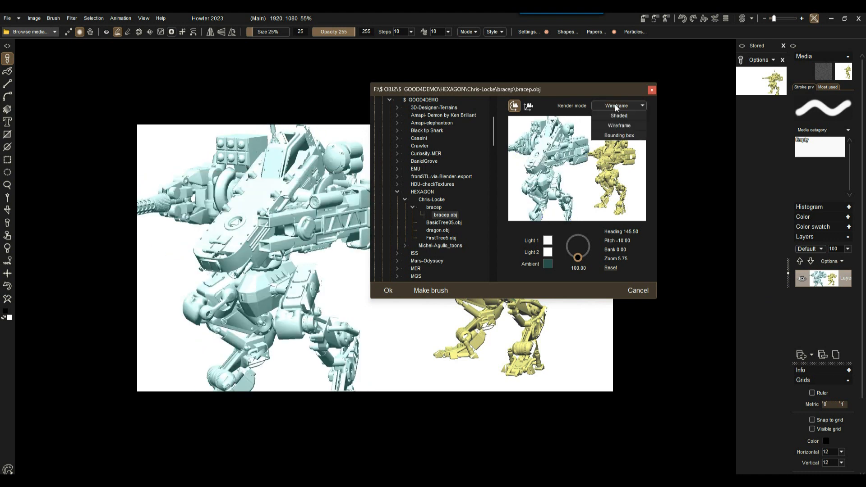
left_click(615, 135)
mouse_move(545, 181)
left_mouse_down()
mouse_move(554, 157)
mouse_move(555, 181)
left_mouse_up()
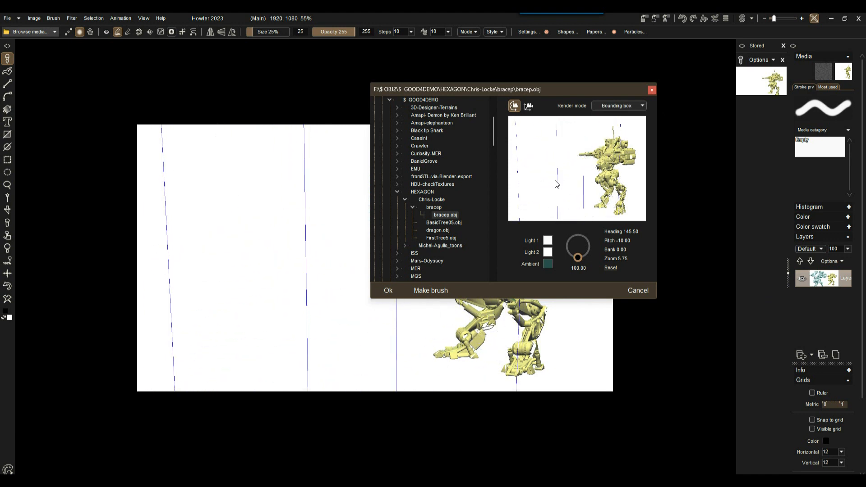
left_click_drag(552, 183, 547, 178)
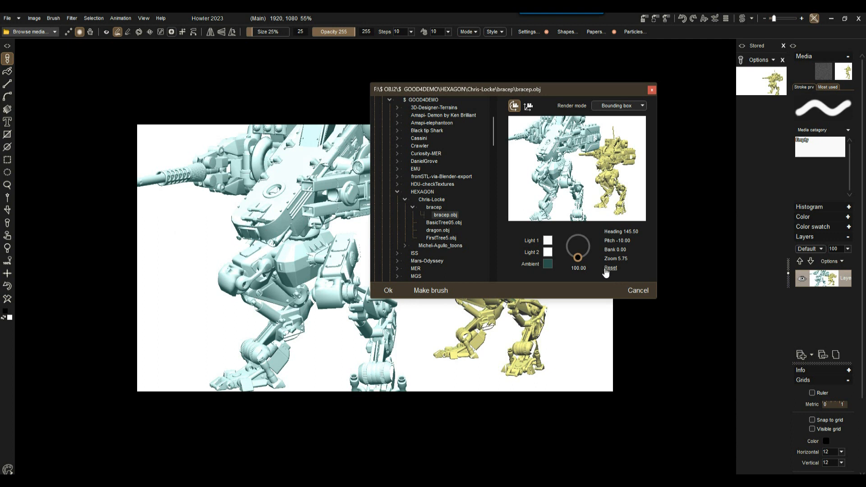
- Reduce the robot's zoom to 3.50 and tilt it to pitch -14.00
left_click_drag(627, 259, 613, 258)
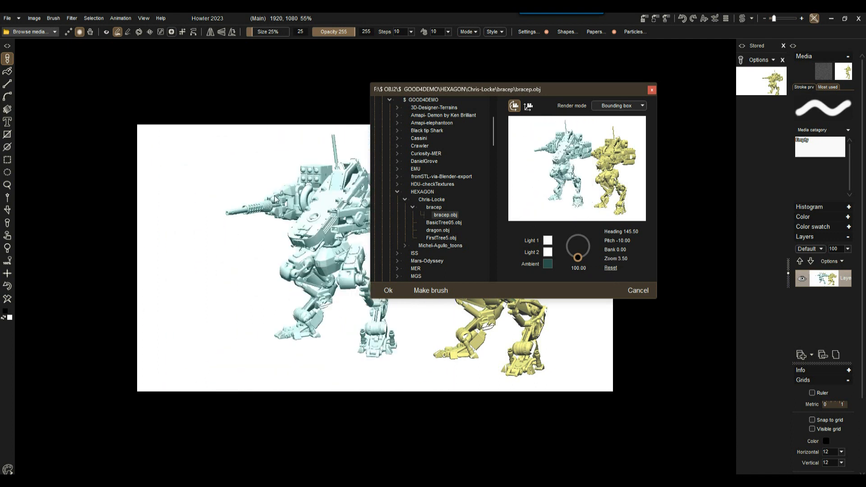
left_click_drag(555, 171, 555, 175)
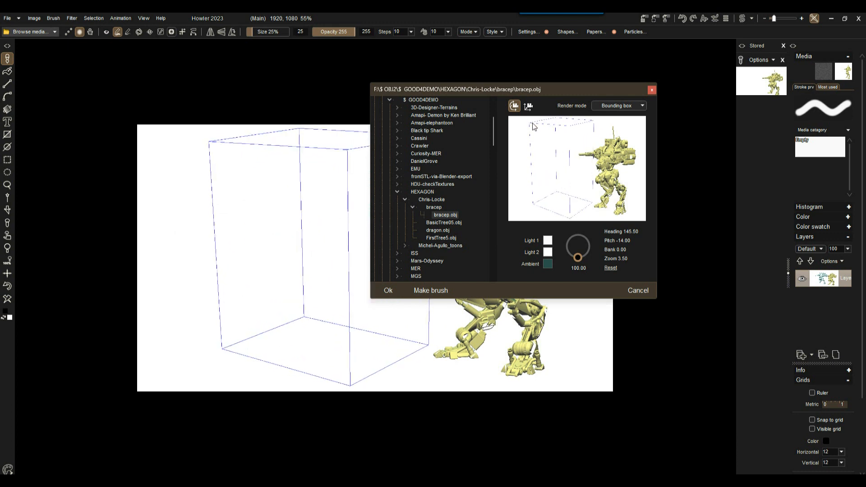
left_click_drag(540, 90, 585, 78)
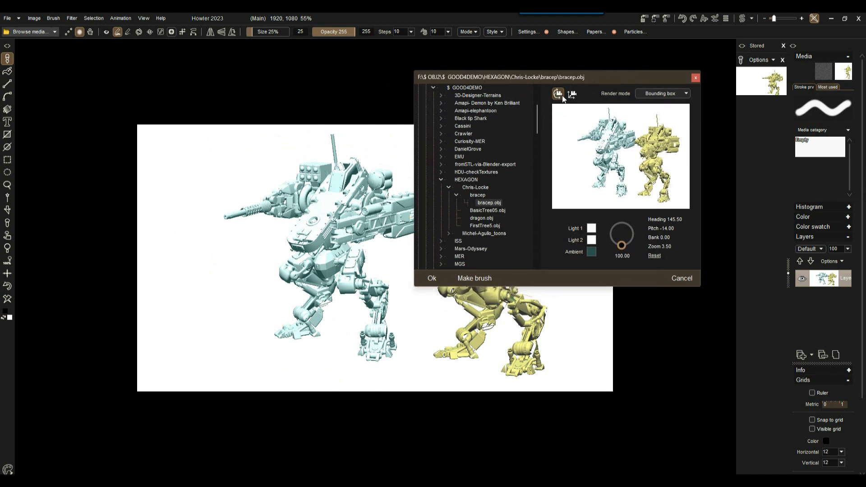
- Move the pale blue robot clear of the yellow one and rotate it to heading 240.00 and pitch -10.00
left_click_drag(601, 153, 575, 168)
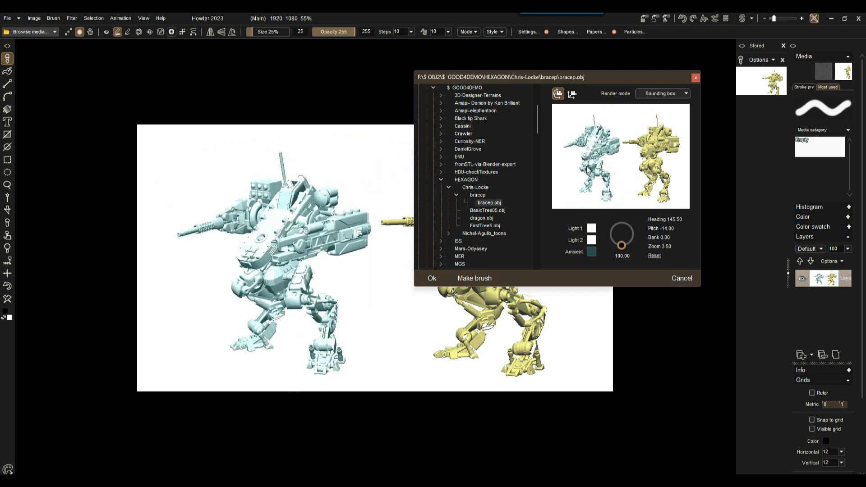
mouse_move(581, 162)
left_mouse_down()
mouse_move(650, 168)
mouse_move(589, 151)
mouse_move(580, 166)
mouse_move(619, 166)
mouse_move(587, 158)
mouse_move(584, 166)
left_mouse_up()
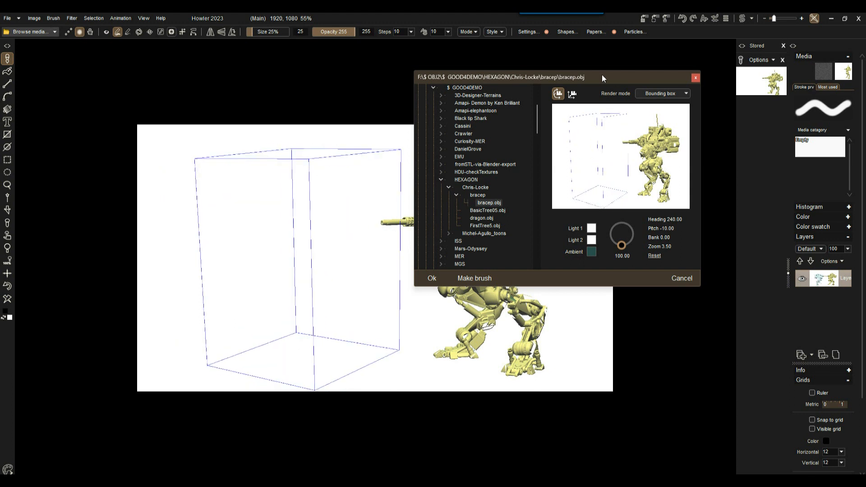
left_click_drag(608, 79, 632, 96)
left_click_drag(617, 180, 612, 182)
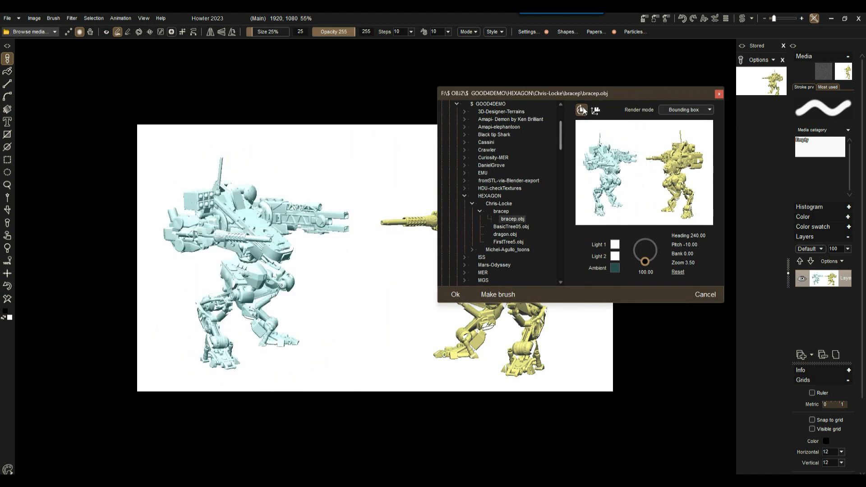
left_click_drag(621, 93, 577, 74)
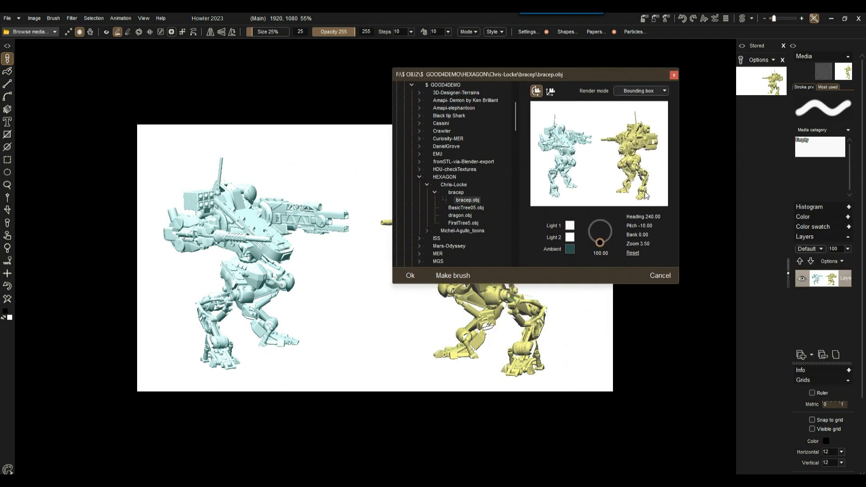
- Set the Light 1 color to a soft orange, #E39164
left_click(570, 227)
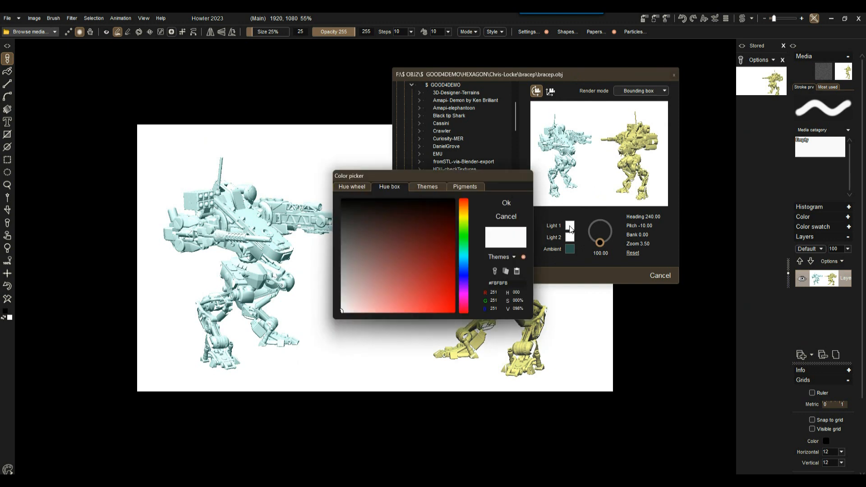
left_click(463, 204)
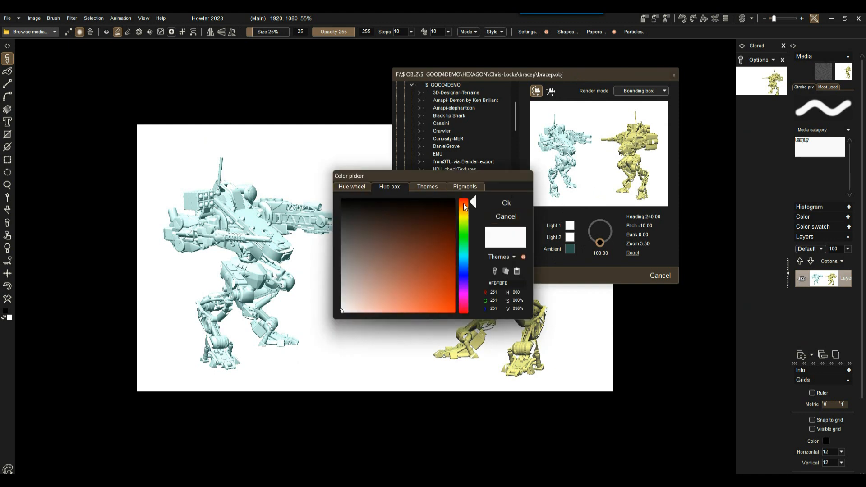
left_click(406, 299)
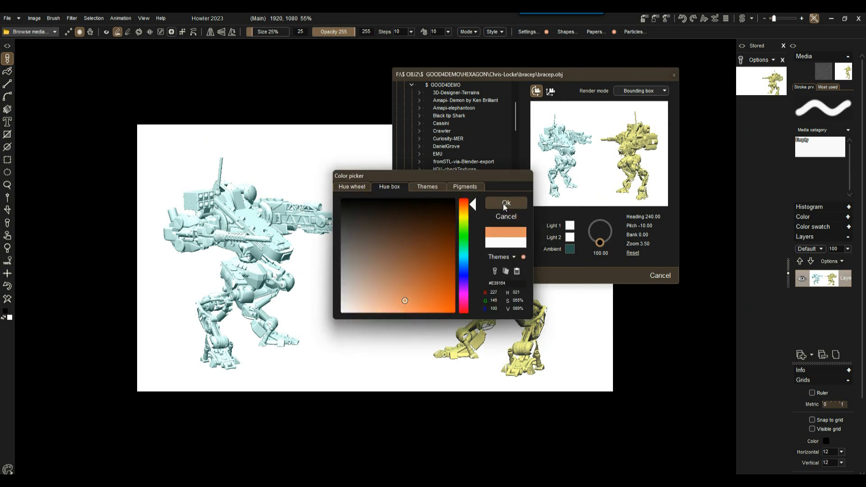
left_click(505, 204)
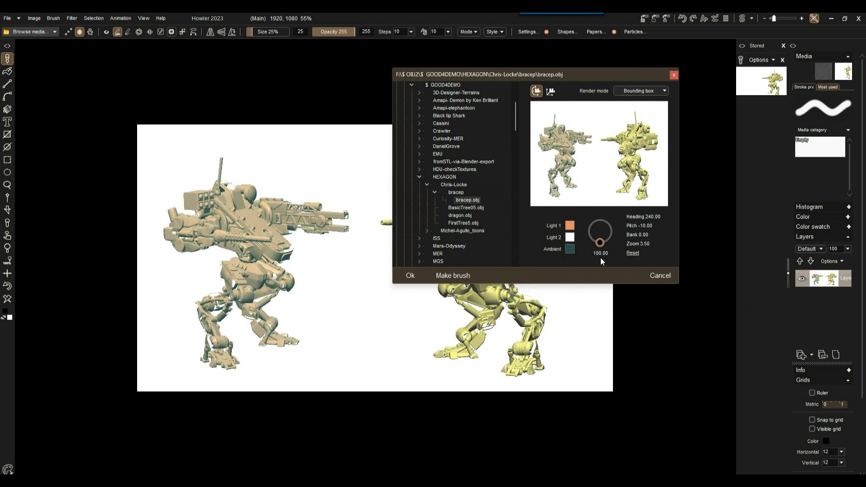
- Set the Light 2 color to a medium purple, #7E55D0
left_click(570, 238)
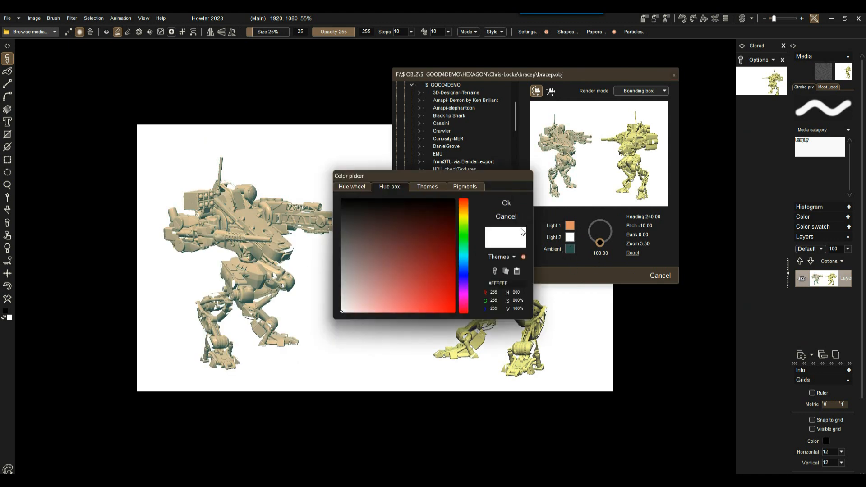
left_click(463, 282)
left_click_drag(413, 280, 409, 292)
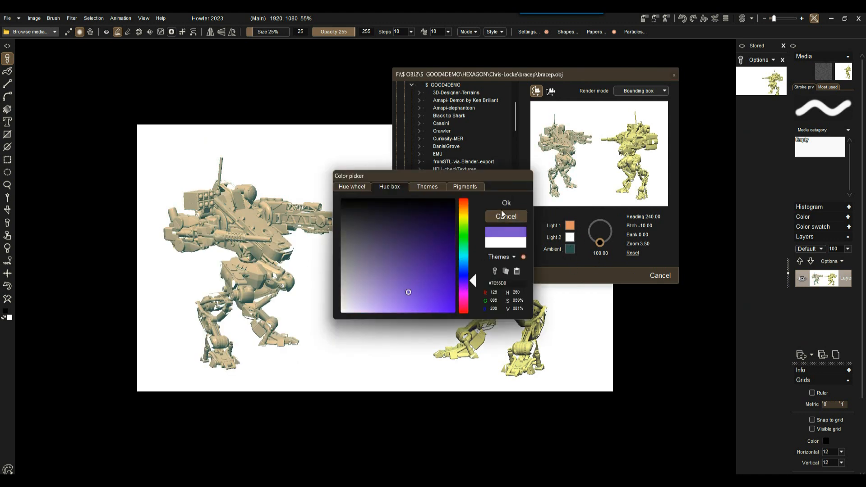
left_click(506, 203)
- Darken the ambient light color to near black, #181F1E
left_click(568, 248)
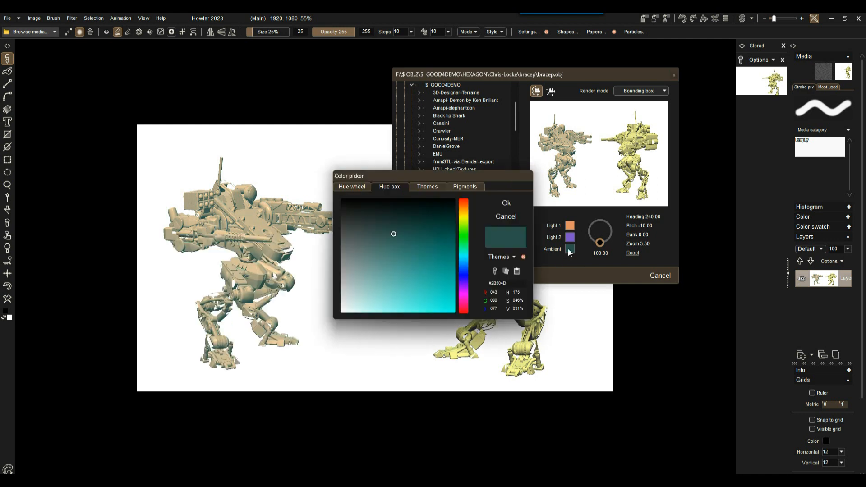
left_click(366, 209)
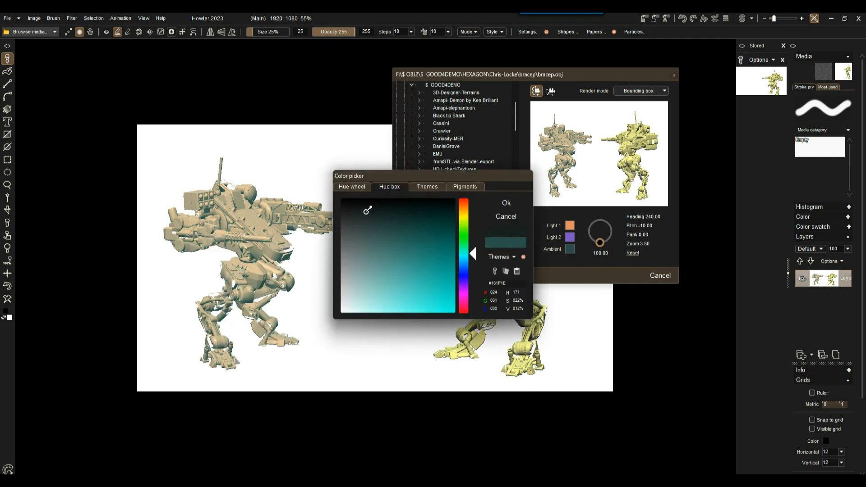
left_click(506, 203)
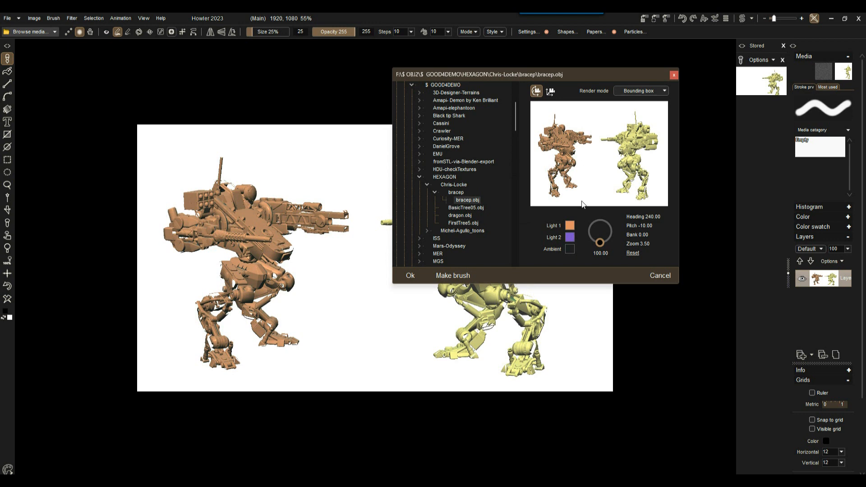
- Turn the light direction toward the robot's gun side and make a brush from this view
mouse_move(611, 231)
left_mouse_down()
mouse_move(584, 220)
mouse_move(600, 220)
mouse_move(609, 233)
left_mouse_up()
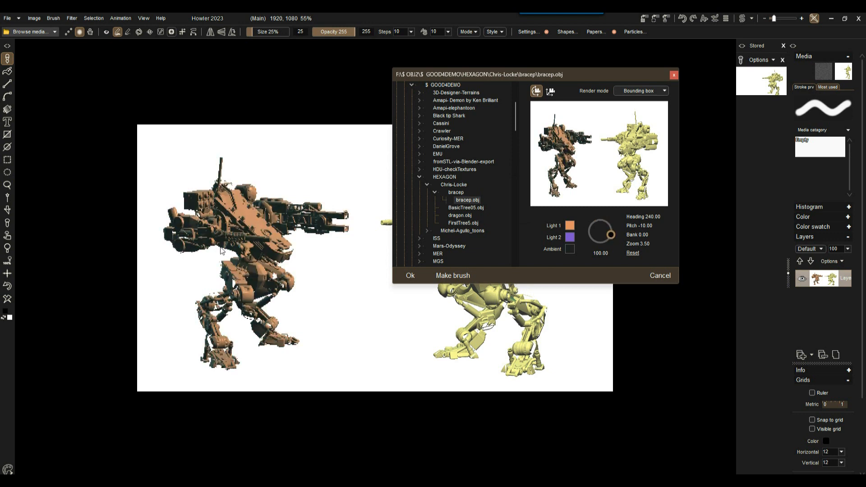
left_click(461, 276)
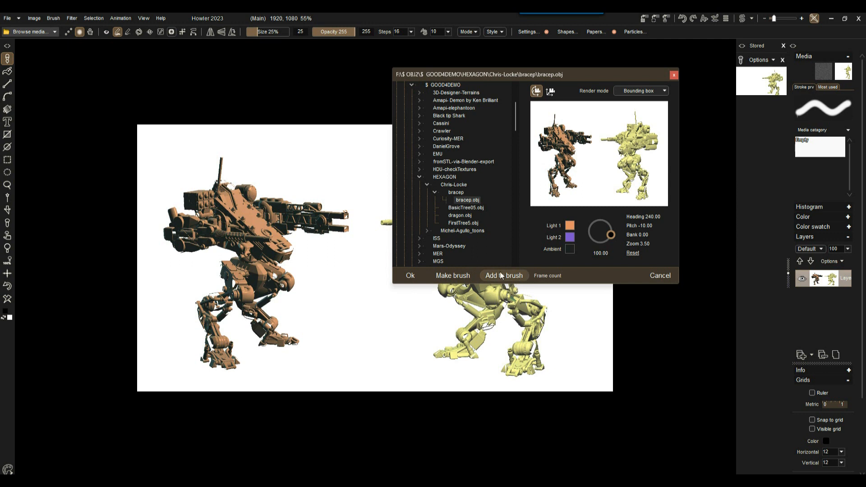
- Add a second brush frame with the robot at heading 266.00 and pitch -9.50, with the light direction turned upward
mouse_move(567, 180)
left_mouse_down()
mouse_move(582, 168)
mouse_move(574, 195)
left_mouse_up()
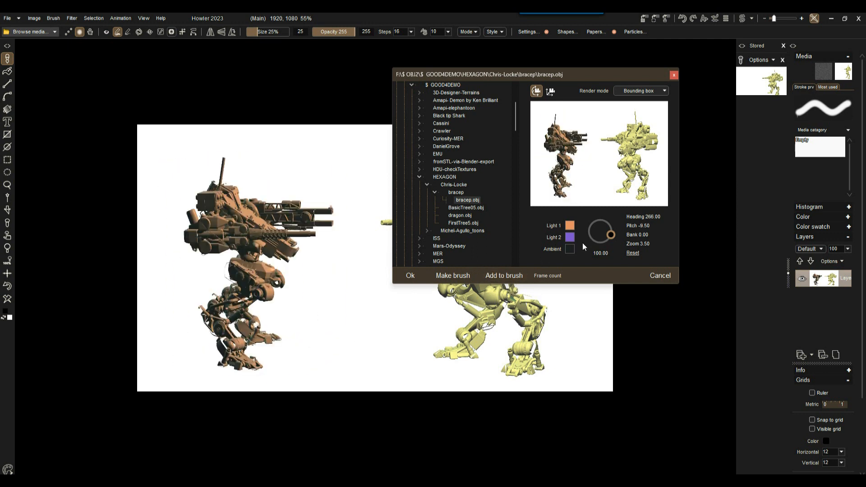
left_click(604, 222)
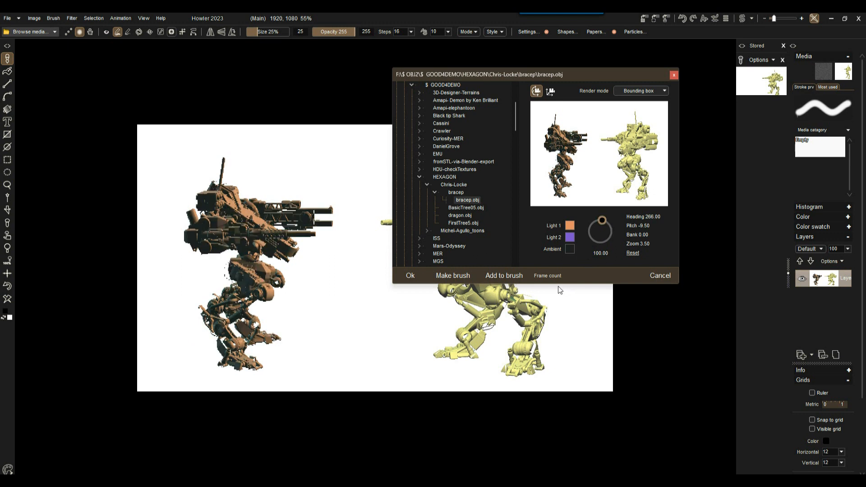
left_click(509, 275)
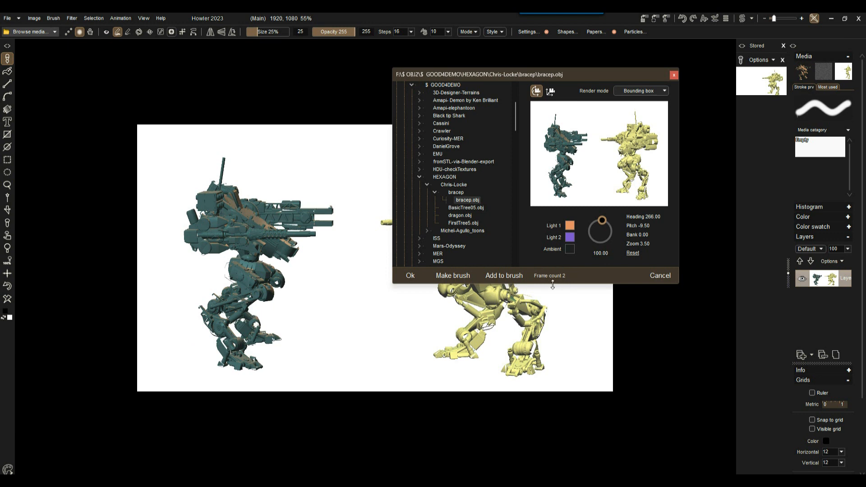
- Add a third brush frame with the robot at heading 300.00, pitch -9.00 and zoom 2.90, and accept the 3D object dialog
left_click_drag(561, 174, 589, 172)
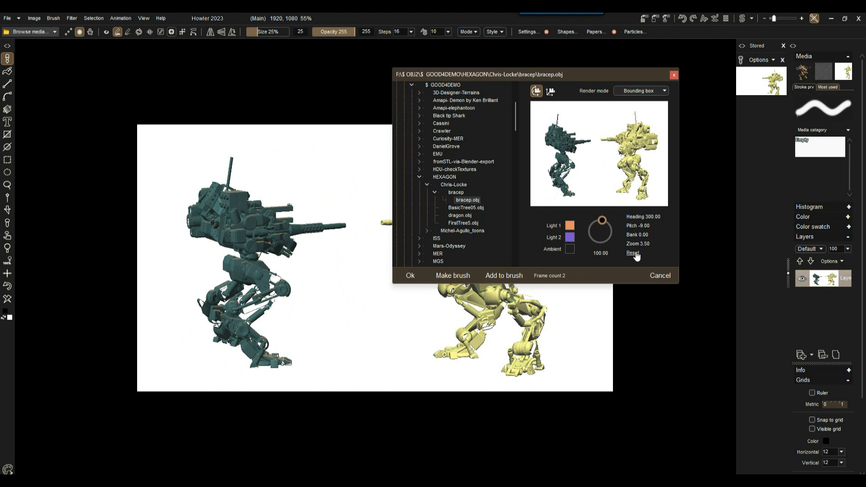
left_click_drag(638, 244, 593, 200)
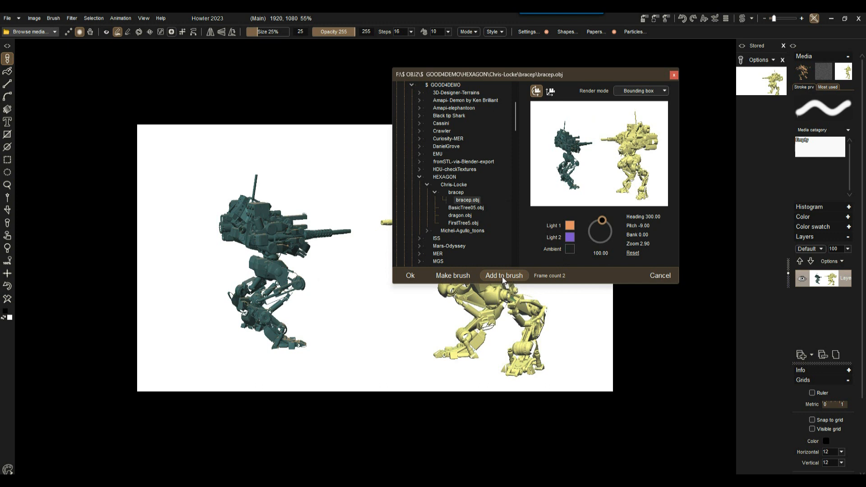
left_click(407, 275)
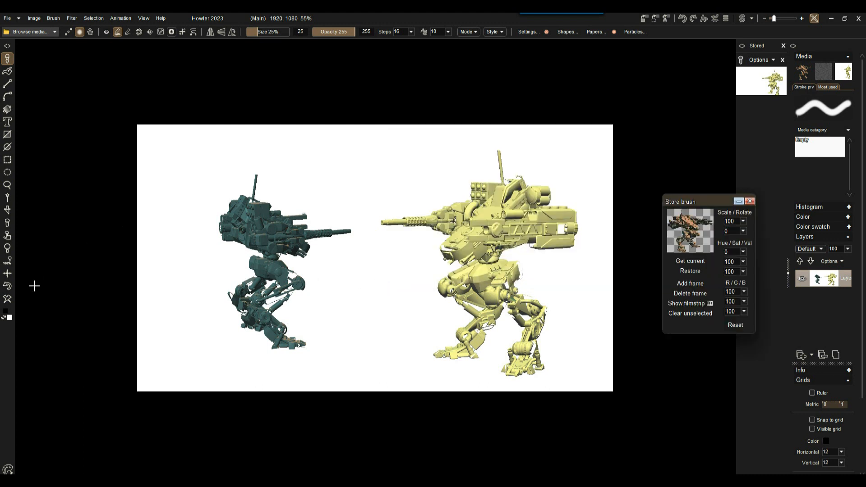
- Undo the teal robot render on the canvas and store a manageable copy of the animated brush
left_click(7, 286)
left_click(58, 18)
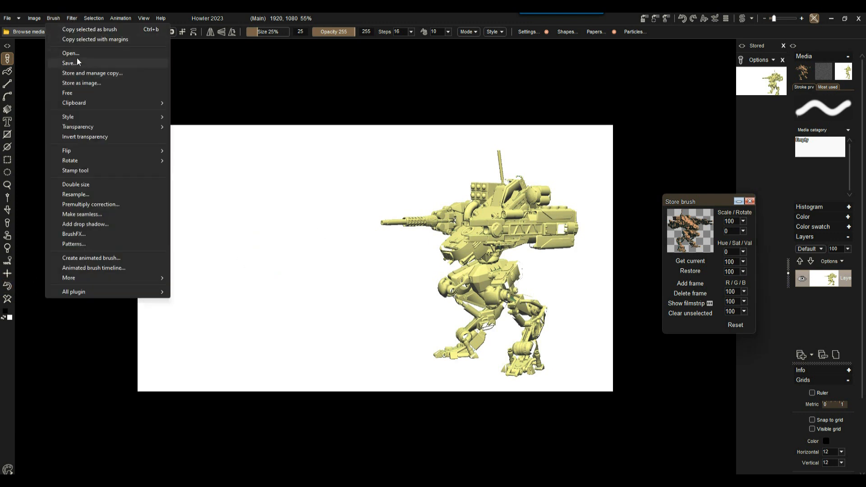
left_click(102, 72)
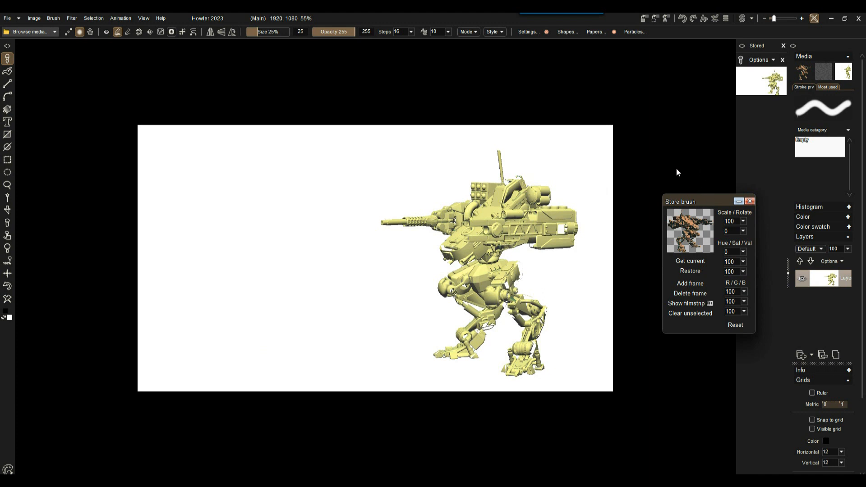
- Close the duplicate Store brush window, move the remaining one clear of the canvas, and show its filmstrip
mouse_move(715, 202)
left_mouse_down()
mouse_move(684, 199)
mouse_move(456, 101)
mouse_move(131, 65)
mouse_move(93, 78)
left_mouse_up()
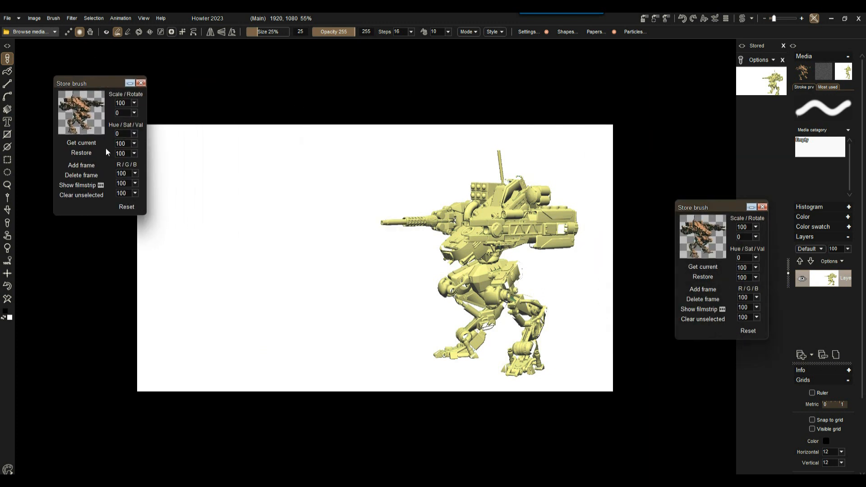
left_click(763, 207)
left_click_drag(93, 86, 74, 68)
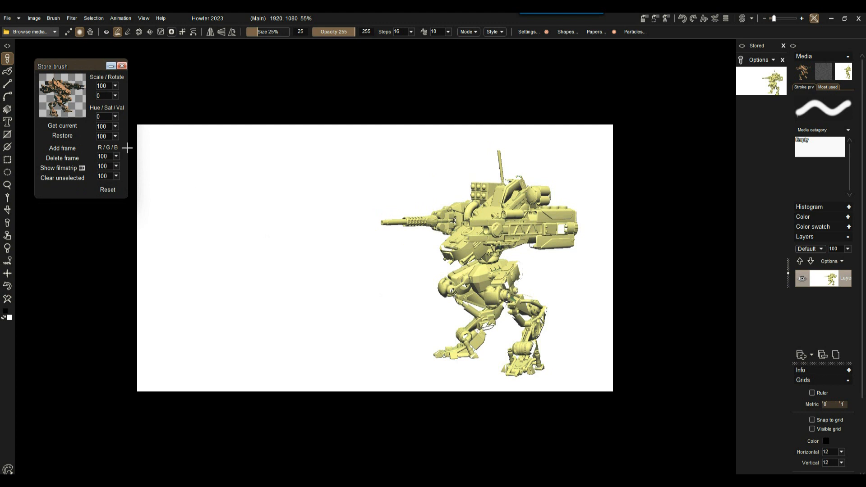
left_click(53, 167)
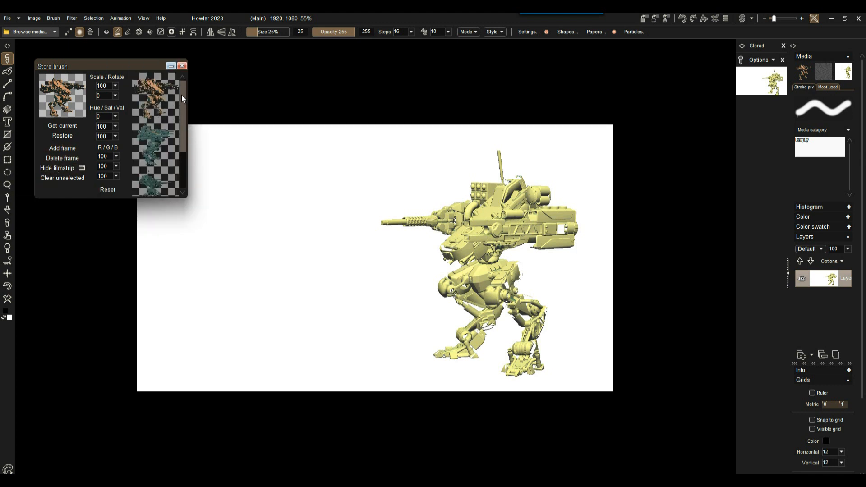
- Paint a winding test stroke with the animated robot brush beside the yellow robot, and undo it
mouse_move(190, 250)
left_mouse_down()
mouse_move(226, 223)
mouse_move(276, 253)
mouse_move(380, 278)
mouse_move(345, 319)
mouse_move(221, 315)
mouse_move(259, 353)
mouse_move(302, 352)
left_mouse_up()
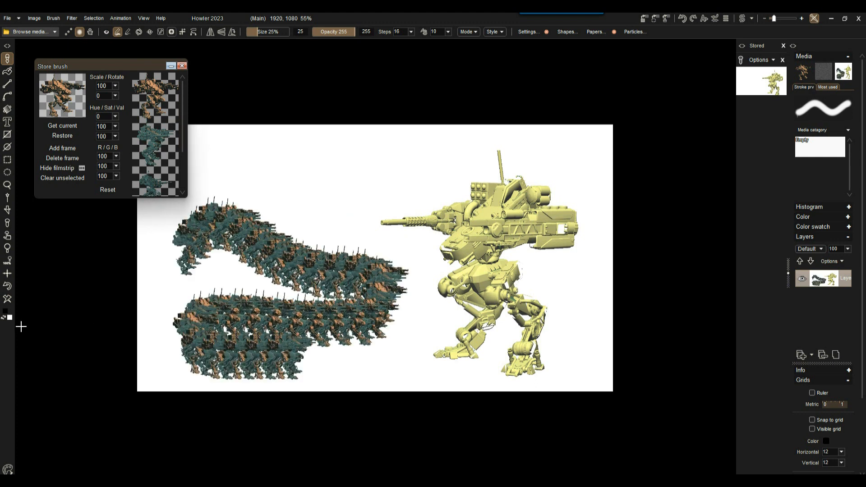
left_click(8, 288)
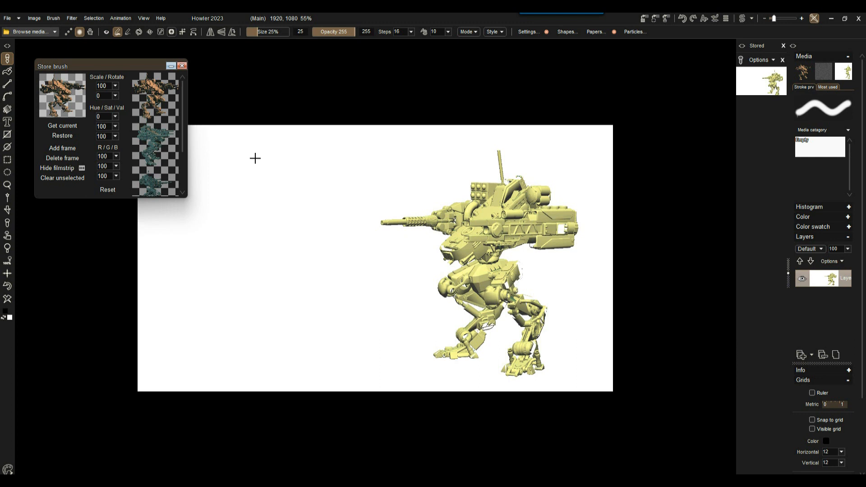
- Select the empty part of the canvas beside the yellow robot with a rectangle, excluding the area around its gun barrel
left_click_drag(269, 257, 387, 245)
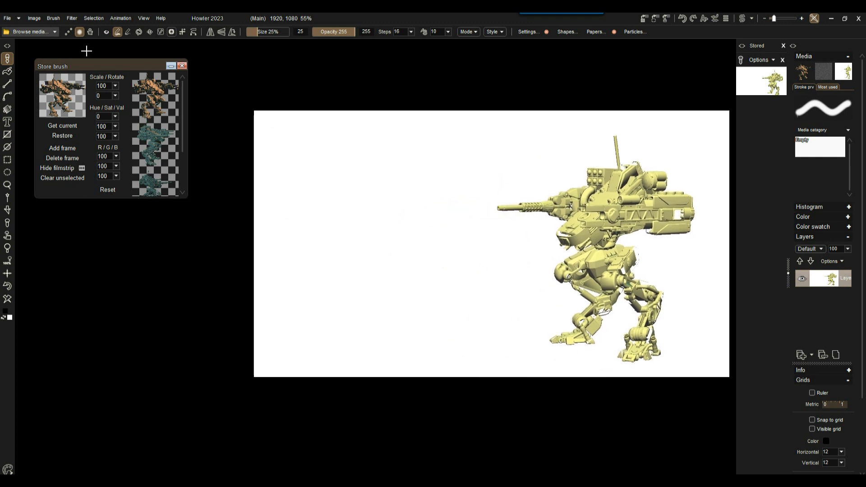
left_click(7, 160)
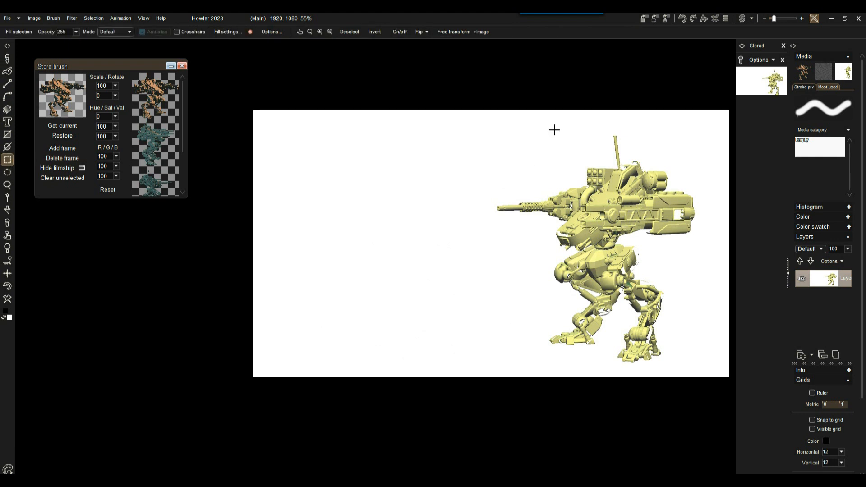
left_click_drag(552, 101, 204, 396)
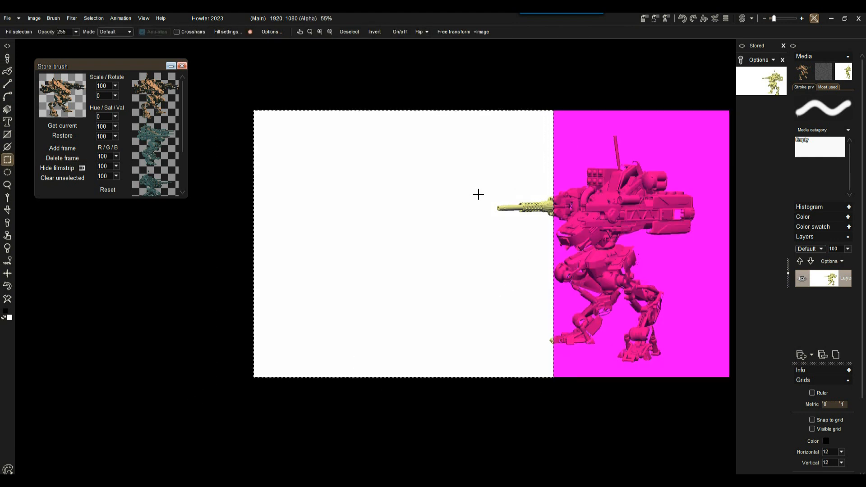
left_click_drag(487, 196, 578, 219)
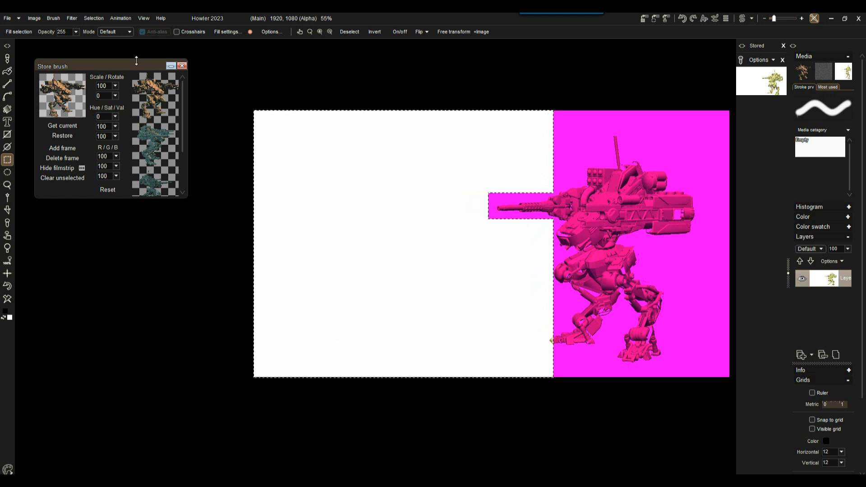
- Activate the stored robot brush, paint a winding stroke across the selection and the masked yellow robot, and undo it
left_click(77, 91)
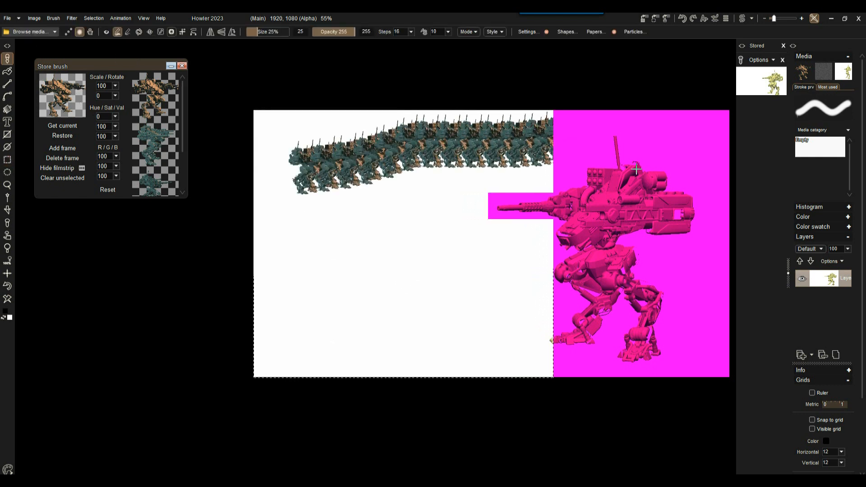
mouse_move(455, 280)
left_mouse_down()
mouse_move(389, 354)
mouse_move(361, 348)
left_mouse_up()
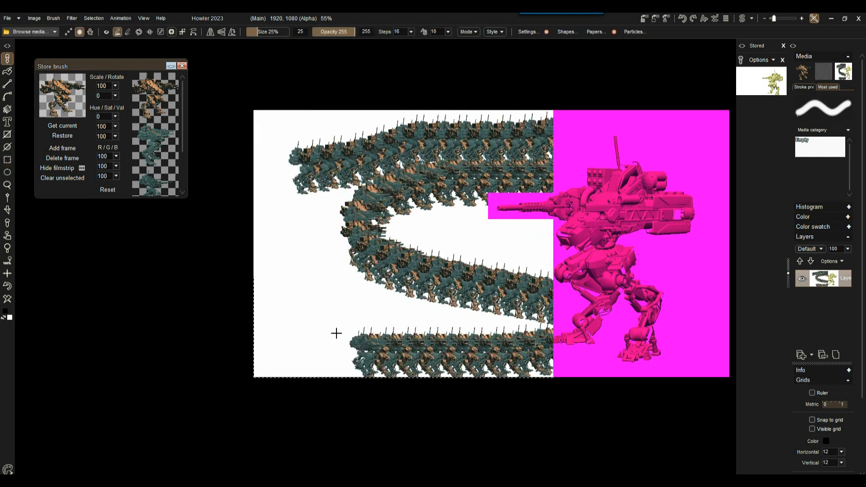
left_click(9, 286)
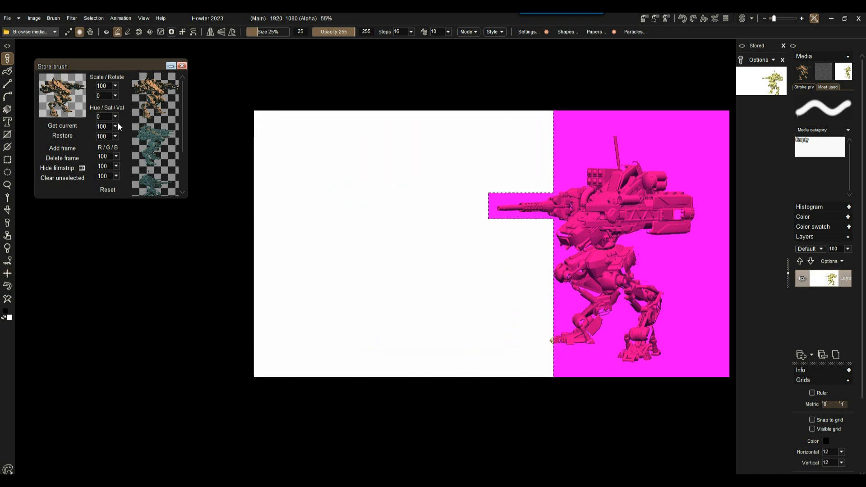
- Enlarge the brush to 73% and paint overlapping large robots inside the selection
left_click(269, 31)
left_click(106, 31)
left_click(345, 202)
left_click(278, 32)
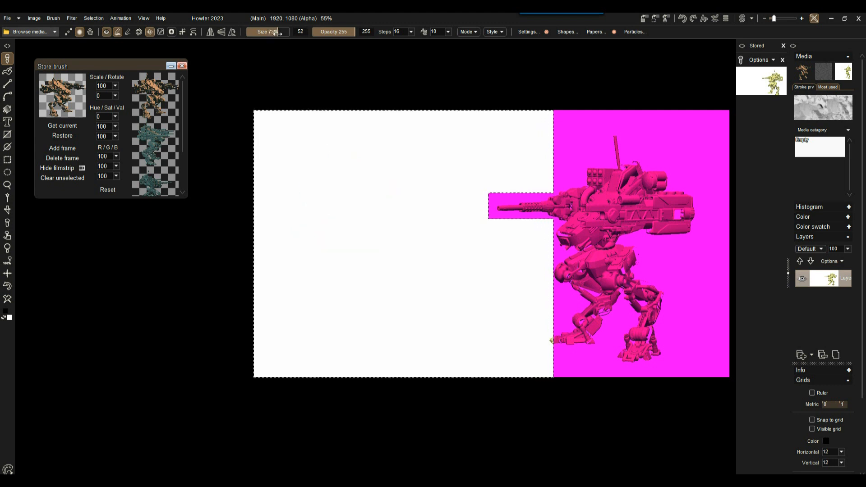
left_click_drag(325, 260, 316, 283)
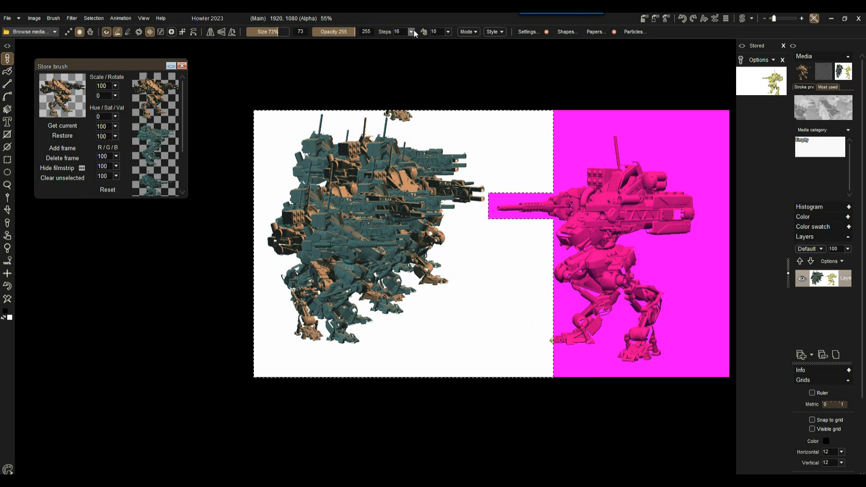
- Set the brush steps to 110 and stamp more robots over the painted cluster
left_click(411, 31)
left_click(385, 43)
left_click(358, 187)
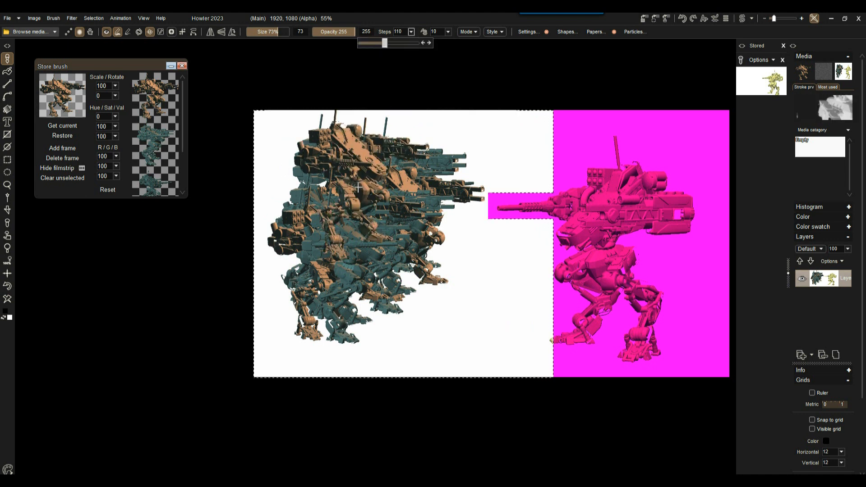
left_click(353, 174)
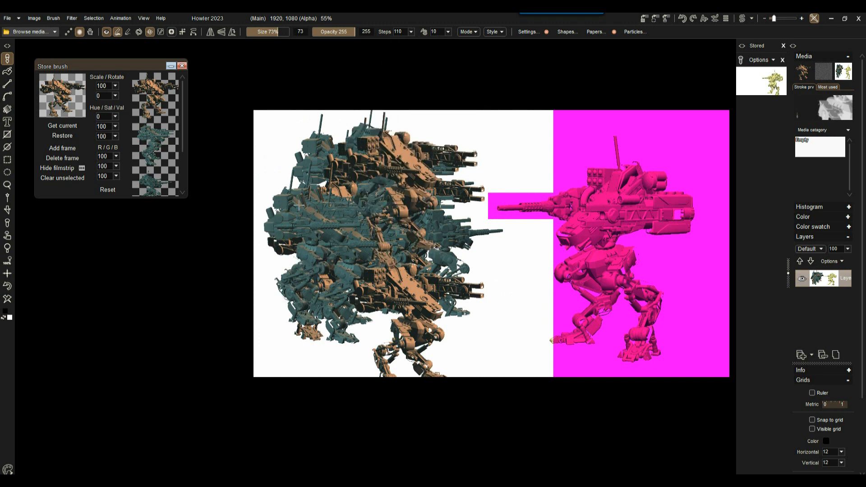
- Clear the selected area to the secondary color, then paint overlapping robots across it and remove them again
left_click(8, 299)
left_click(353, 226)
left_click(9, 291)
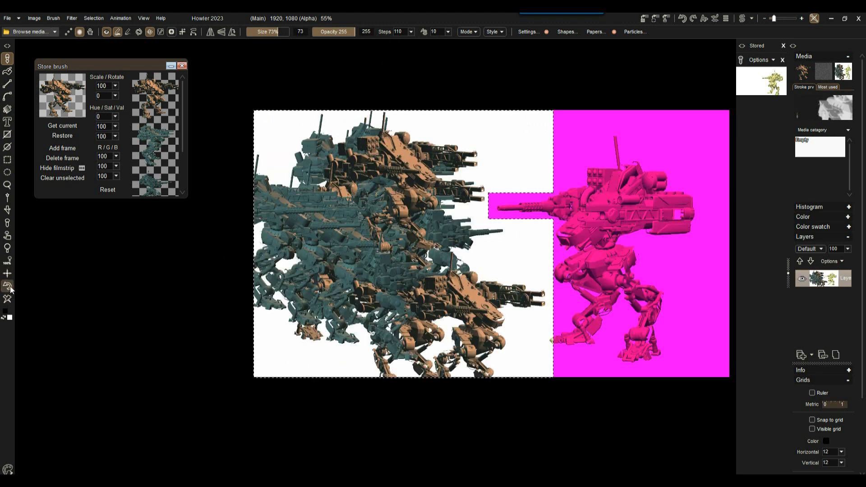
right_click(7, 299)
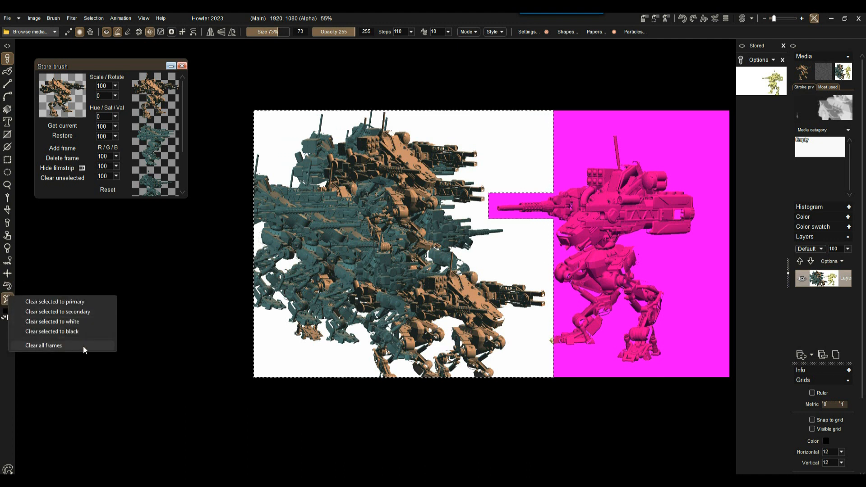
left_click(51, 311)
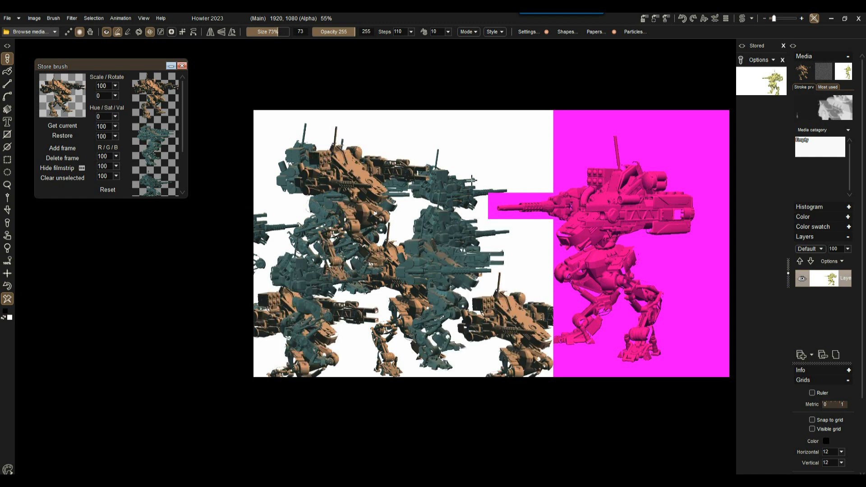
left_click_drag(486, 325, 301, 281)
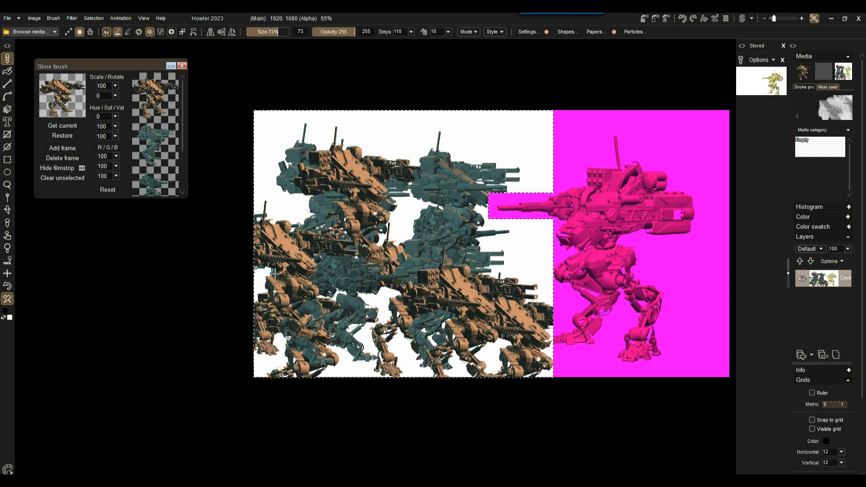
left_click(7, 286)
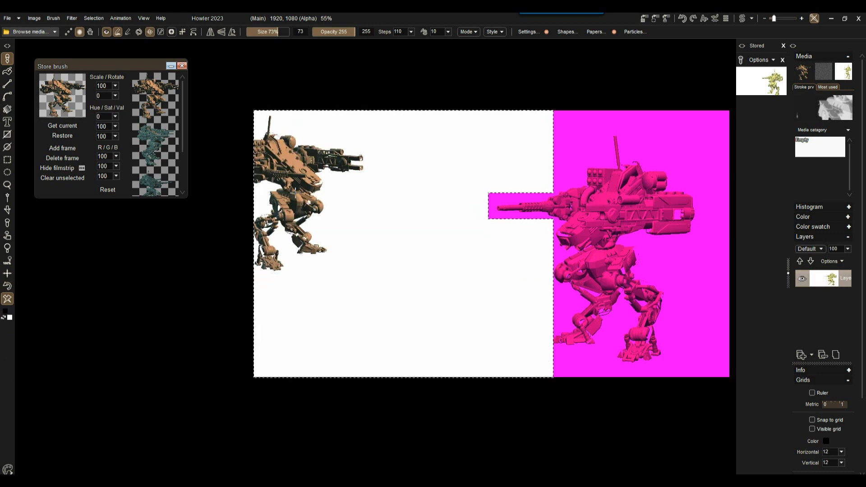
- Turn on the dotted-stroke brush option and paint separately spaced brown and teal robots across the selection
left_click(69, 32)
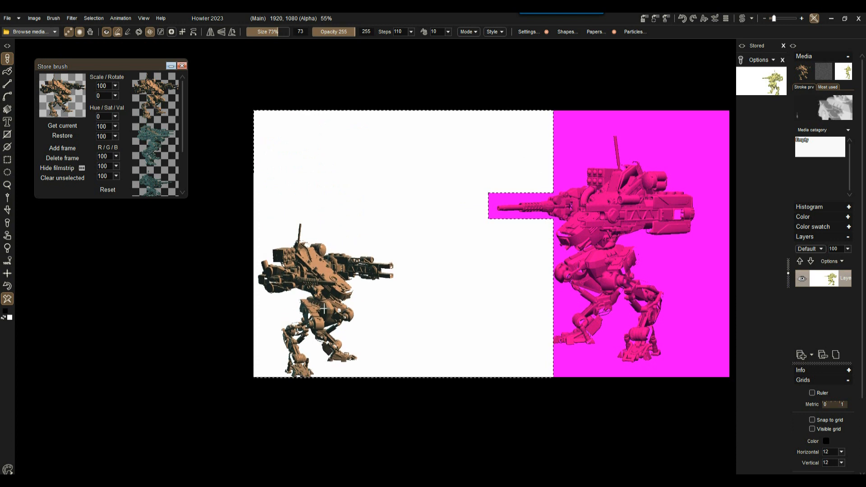
left_click_drag(343, 293, 363, 258)
mouse_move(424, 185)
left_mouse_down()
mouse_move(510, 280)
mouse_move(507, 316)
mouse_move(406, 409)
left_mouse_up()
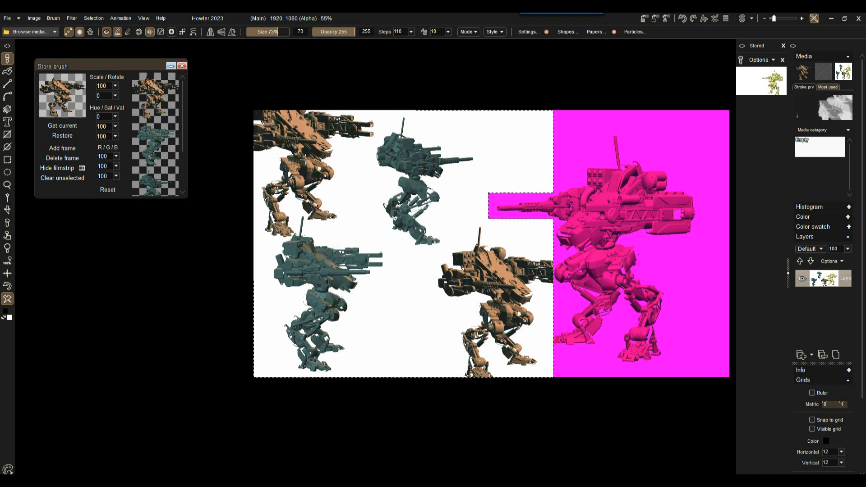
left_click_drag(316, 176, 392, 265)
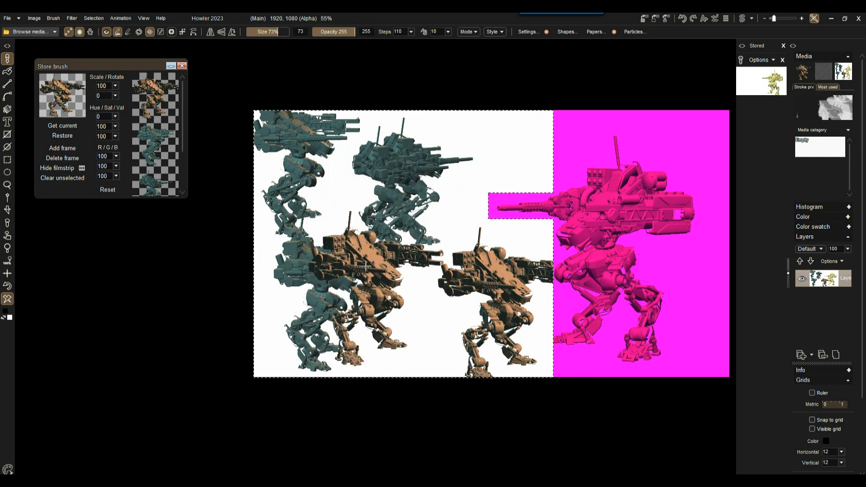
left_click_drag(384, 321, 516, 366)
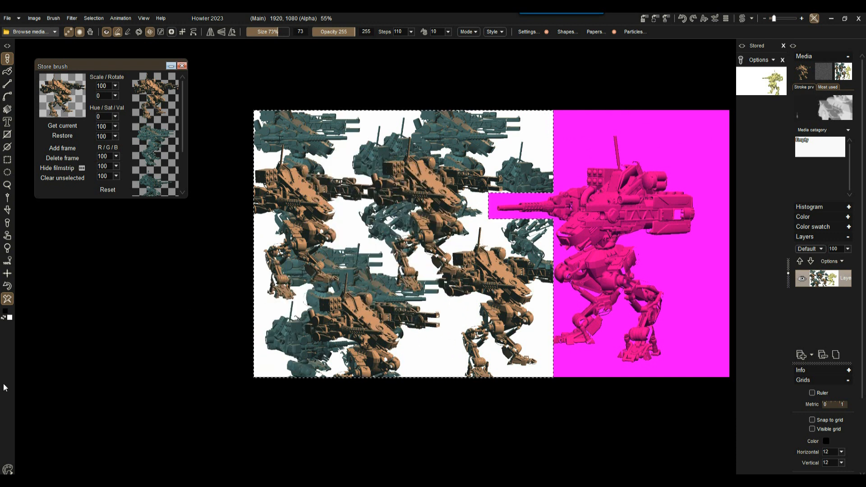
- Clear the canvas and the selection, and restore the stored image of the yellow robot
left_click(7, 300)
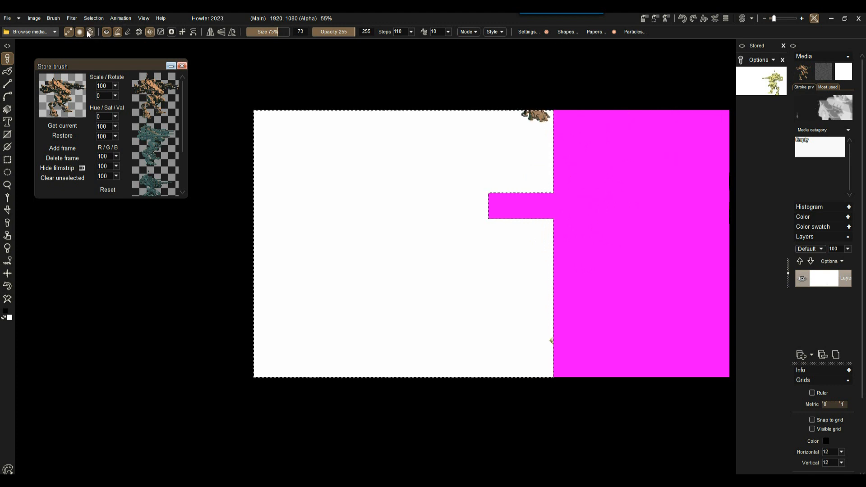
left_click(93, 18)
left_click(109, 28)
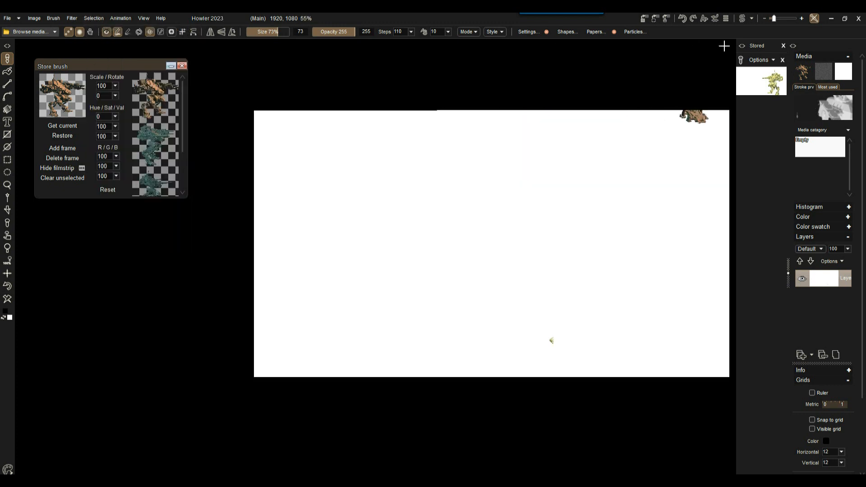
left_click(770, 73)
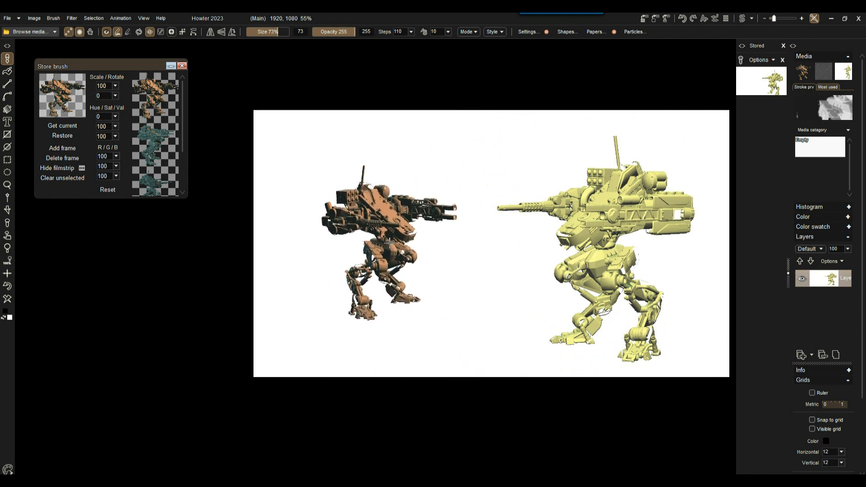
- Enlarge the brush to 100% and recolor the stored robot brush with hue 174, saturation 147 and value 67
mouse_move(278, 32)
left_mouse_down()
mouse_move(298, 32)
mouse_move(427, 232)
left_mouse_up()
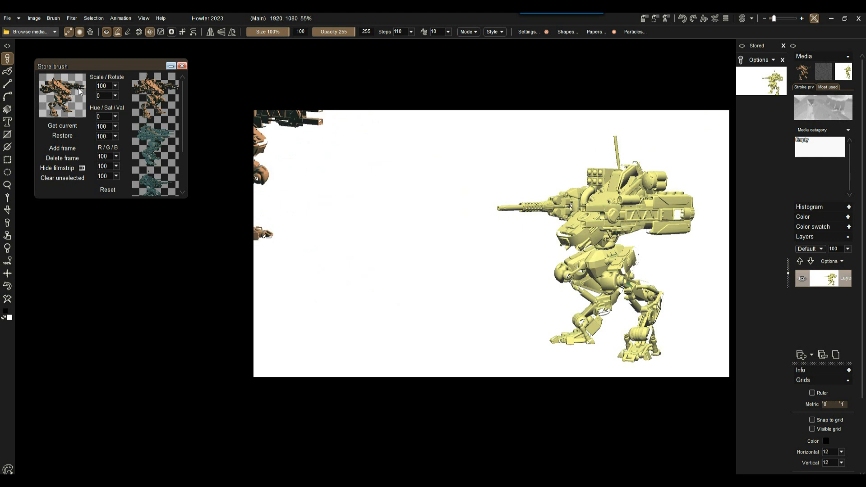
left_click(115, 116)
mouse_move(90, 127)
left_mouse_down()
mouse_move(107, 128)
mouse_move(75, 128)
mouse_move(119, 129)
left_mouse_up()
left_click(116, 136)
left_click(115, 127)
left_click(104, 137)
left_click(115, 136)
left_click(81, 147)
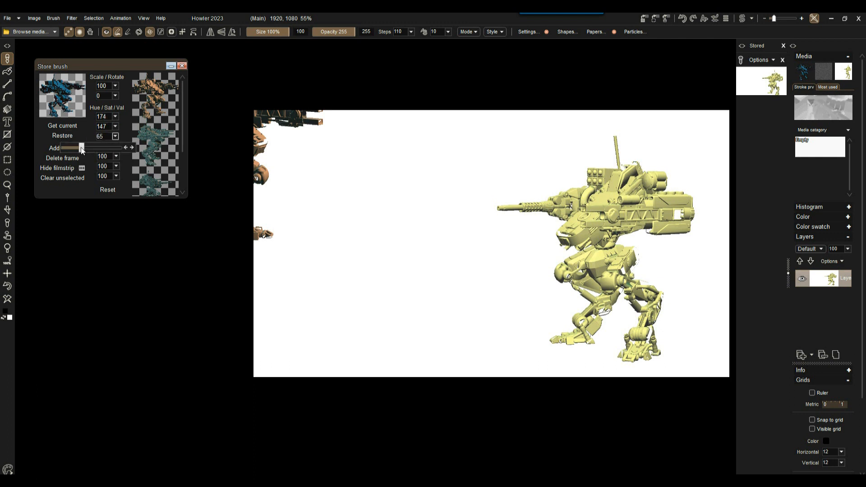
left_click(103, 148)
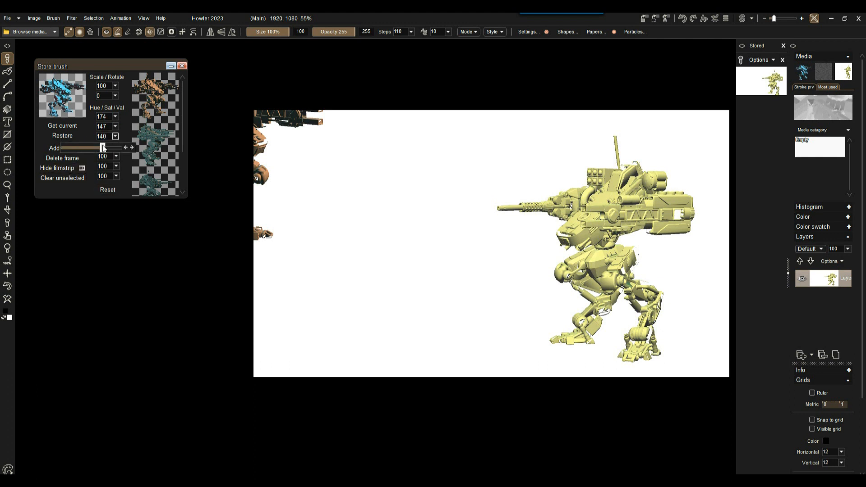
left_click(78, 148)
left_click(86, 147)
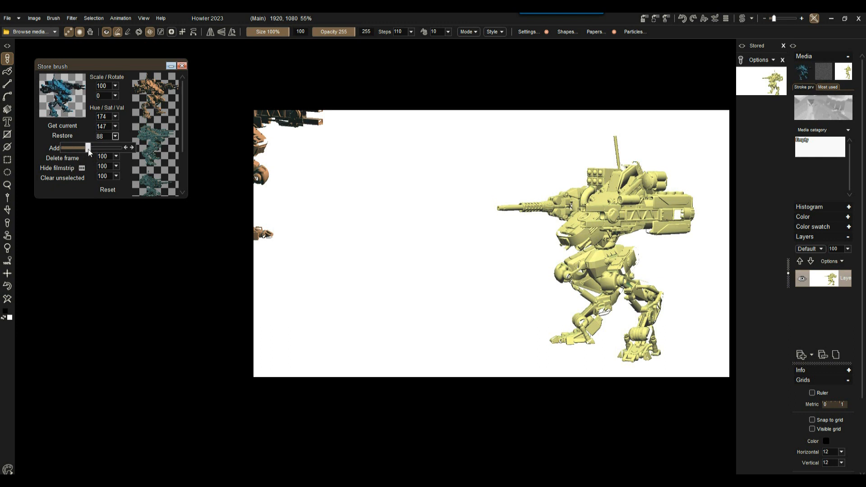
left_click(82, 147)
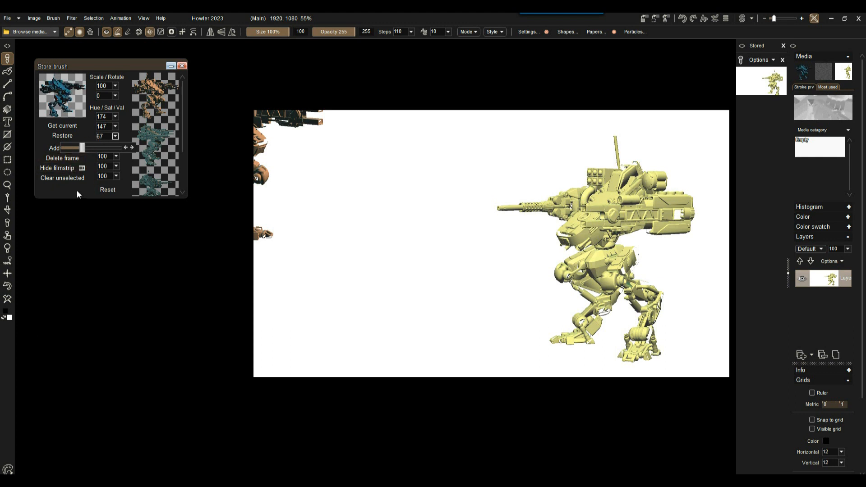
- Set the stored robot brush's green level to 144 and its blue level to 145
left_click(117, 176)
left_click(97, 187)
left_click_drag(105, 187, 106, 180)
left_click(116, 166)
left_click(368, 229)
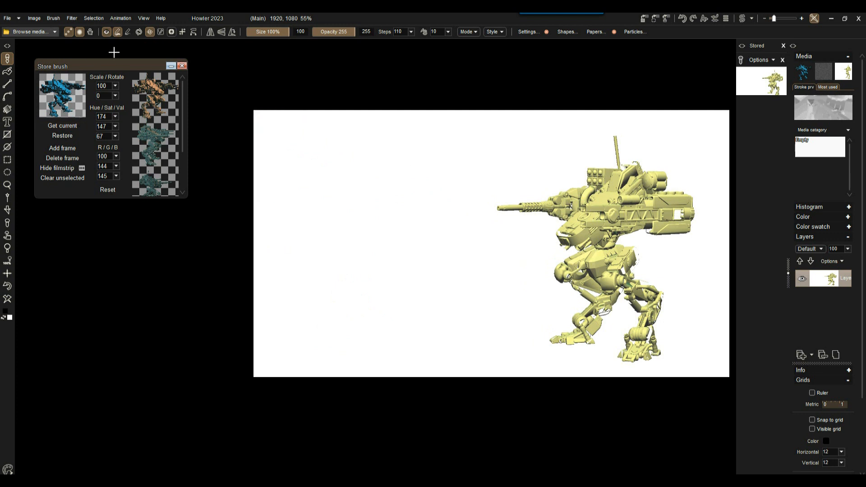
- Store a managed copy of the blue robot brush and place its window below the original brush's window
left_click(56, 19)
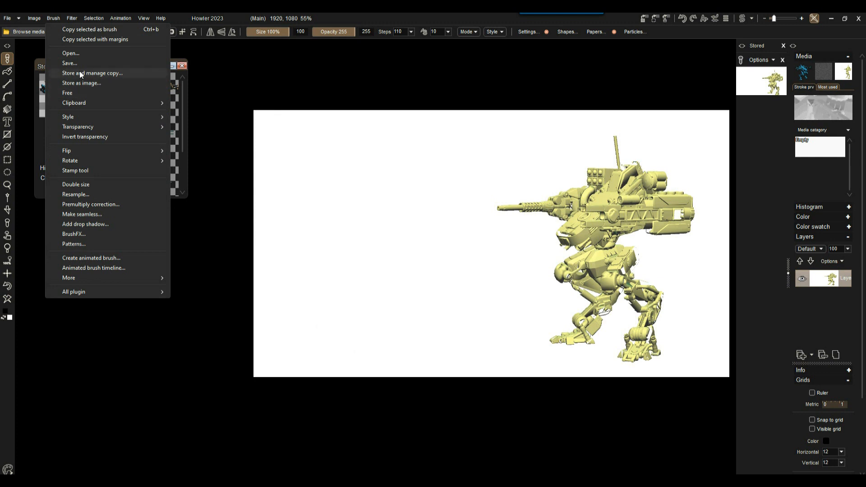
left_click(80, 70)
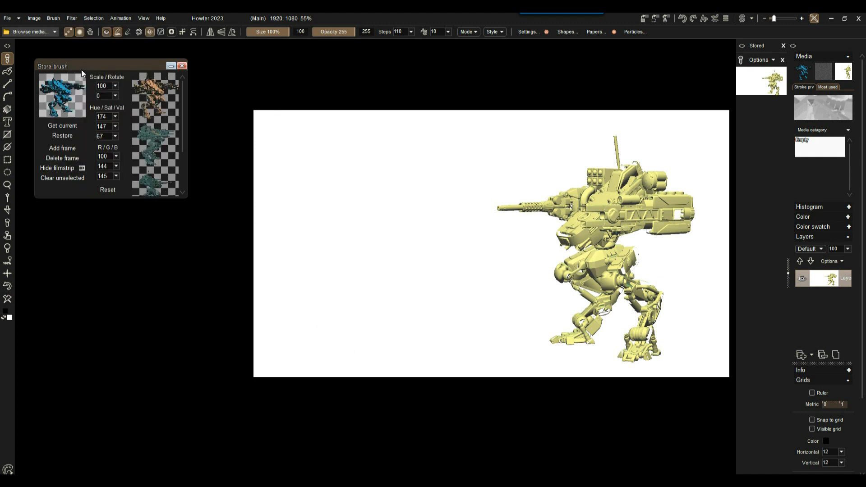
mouse_move(114, 66)
left_mouse_down()
mouse_move(104, 72)
mouse_move(108, 56)
left_mouse_up()
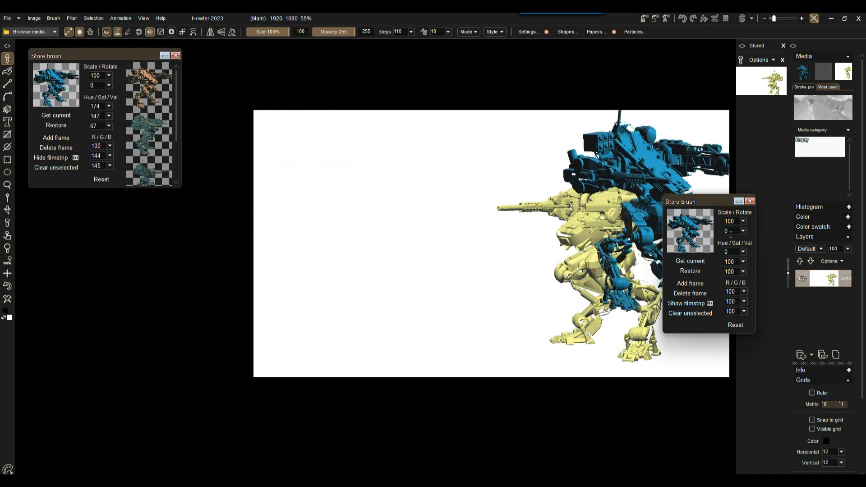
mouse_move(694, 202)
left_mouse_down()
mouse_move(363, 180)
mouse_move(162, 192)
mouse_move(151, 106)
mouse_move(160, 101)
left_mouse_up()
- Show the brush copy's filmstrip and lengthen its window to display all the frames
left_click(131, 203)
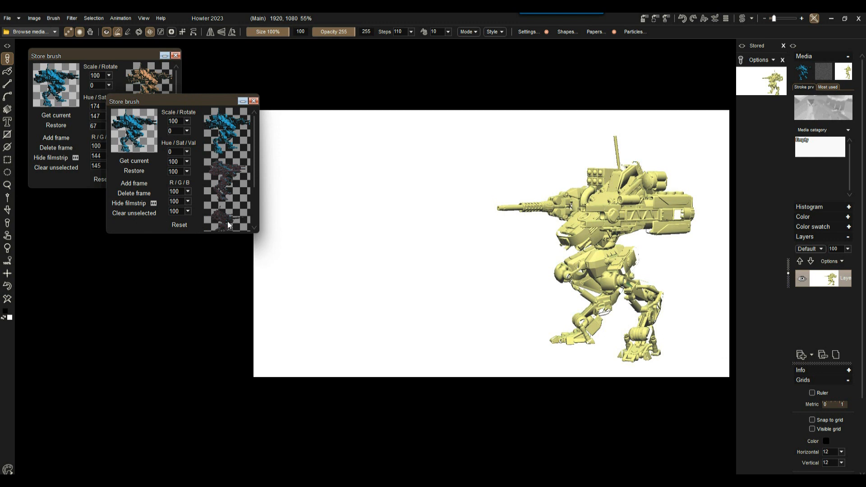
left_click(267, 214)
left_click_drag(178, 234, 156, 397)
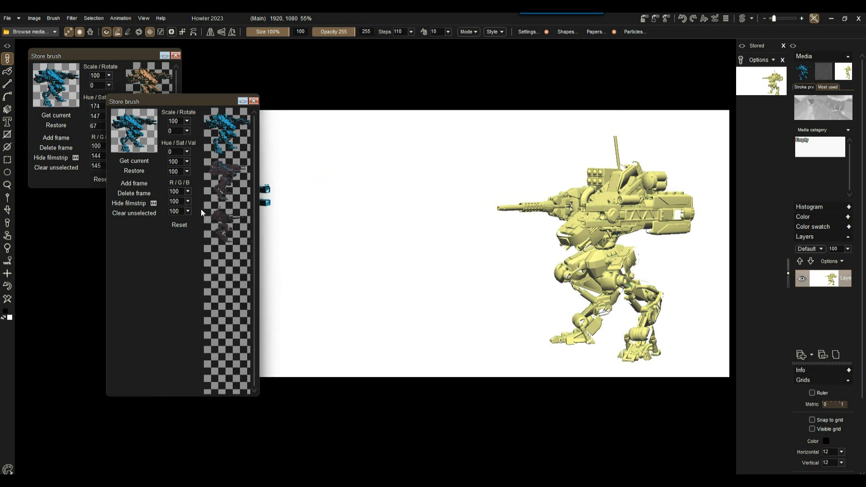
- Delete the last two frames of the brush copy, then shorten its window and hide the filmstrip
left_click(127, 194)
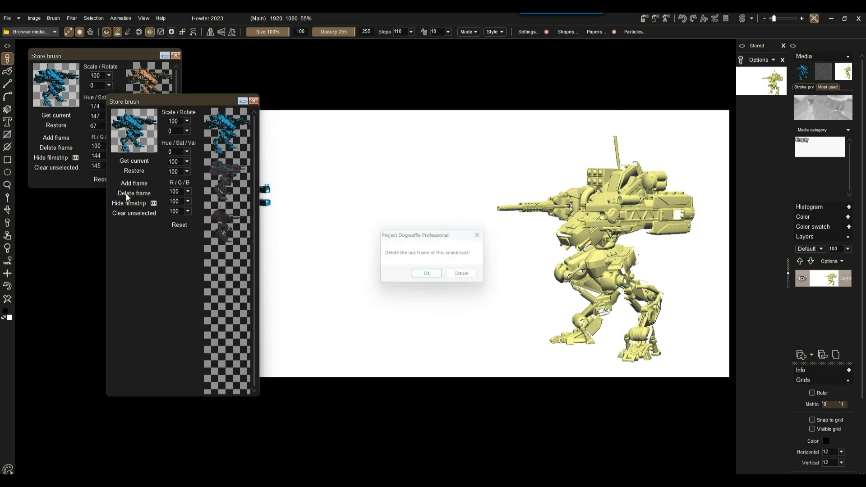
left_click(426, 273)
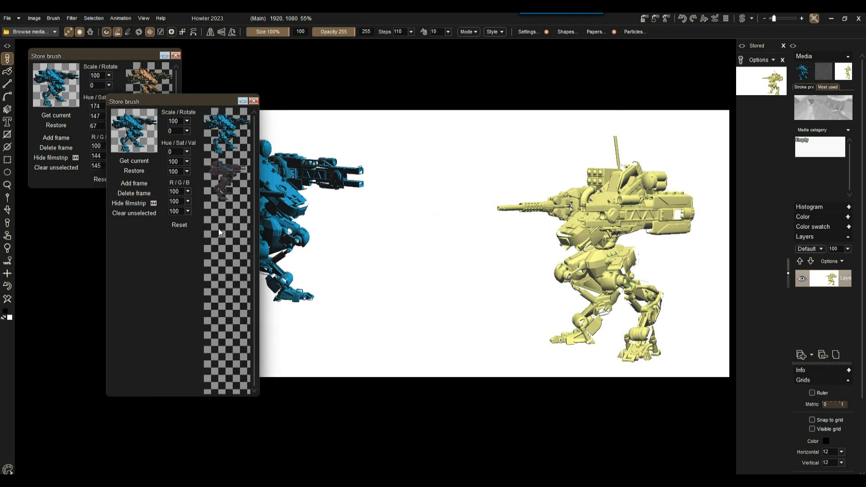
left_click(129, 193)
left_click(430, 276)
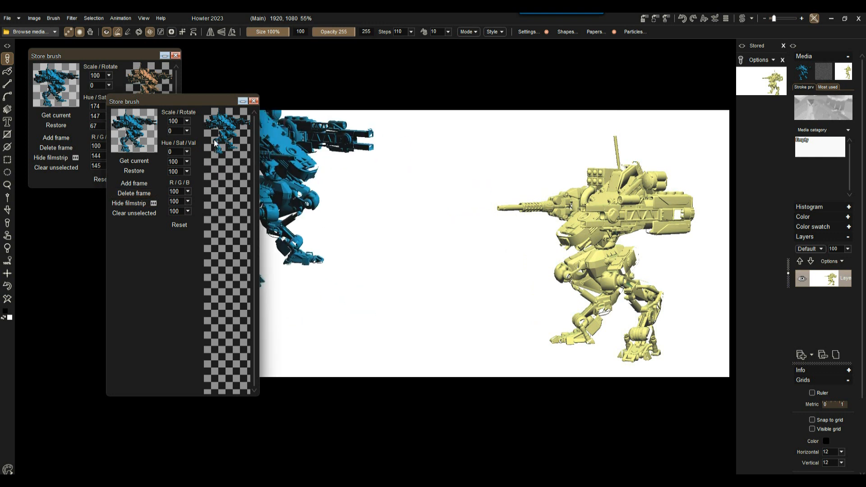
left_click_drag(195, 96, 182, 258)
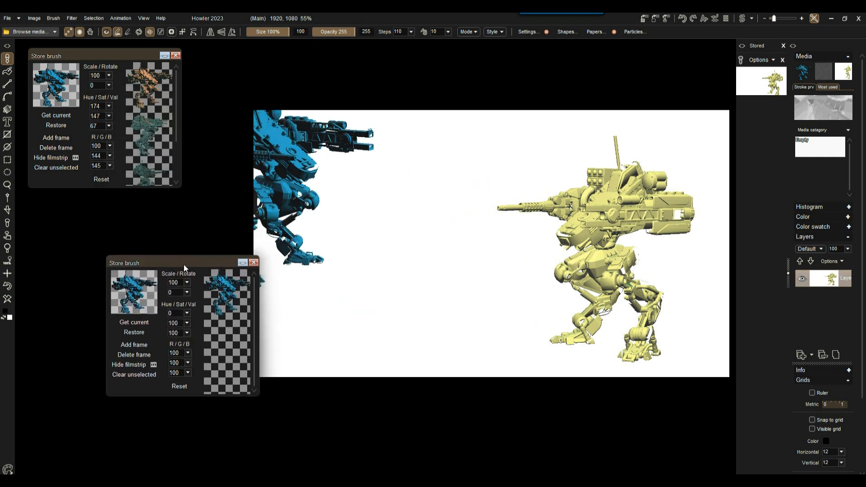
left_click(133, 365)
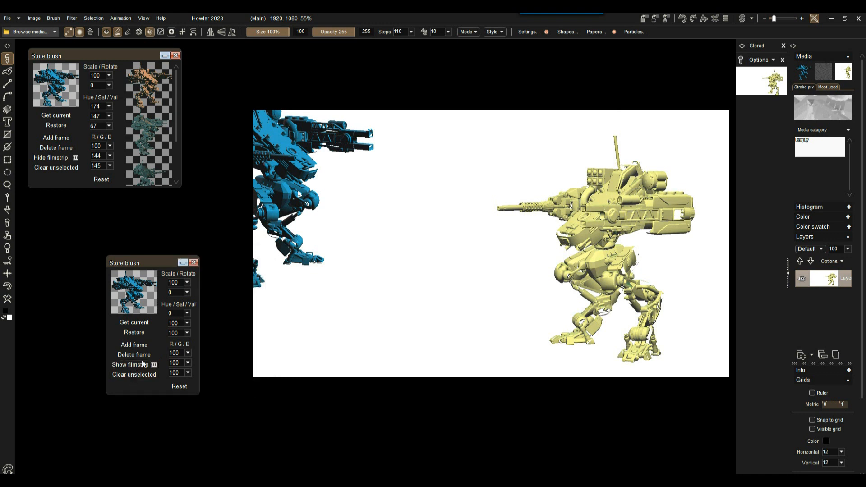
- Paint several large blue robots across the canvas and undo all of them
mouse_move(351, 216)
left_mouse_down()
mouse_move(491, 223)
mouse_move(467, 272)
mouse_move(469, 299)
mouse_move(340, 277)
mouse_move(325, 307)
mouse_move(343, 324)
left_mouse_up()
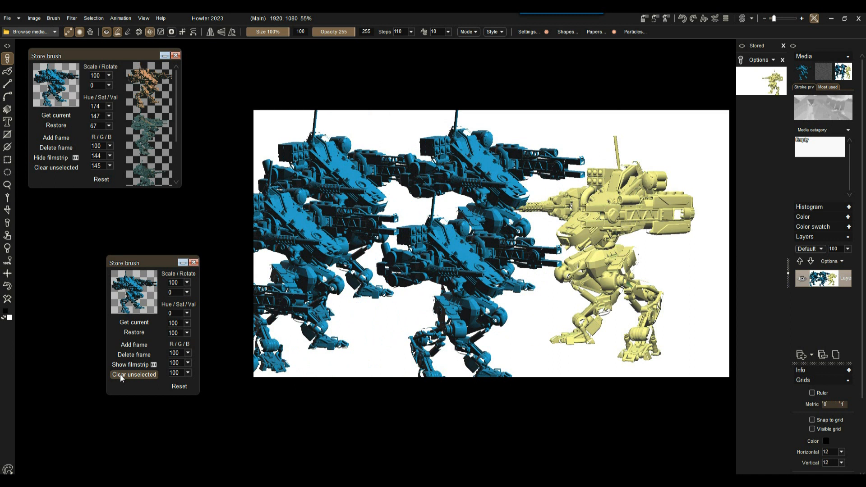
left_click(9, 287)
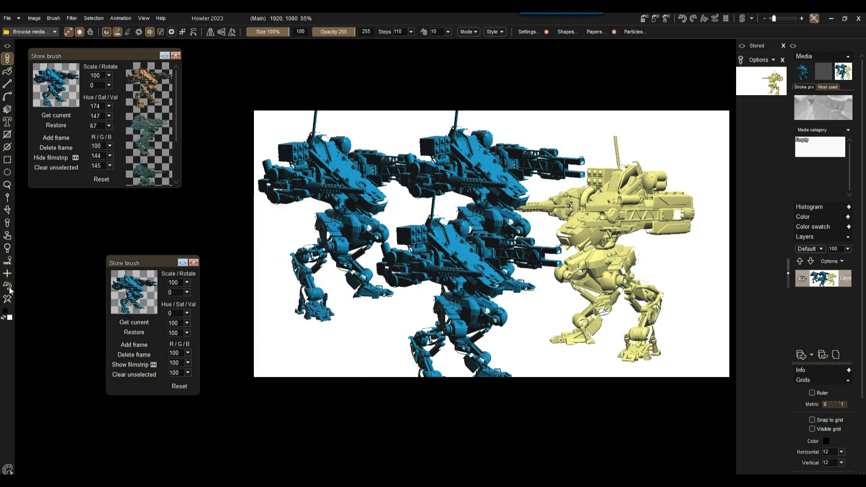
left_click(8, 287)
left_click(9, 287)
left_click(8, 287)
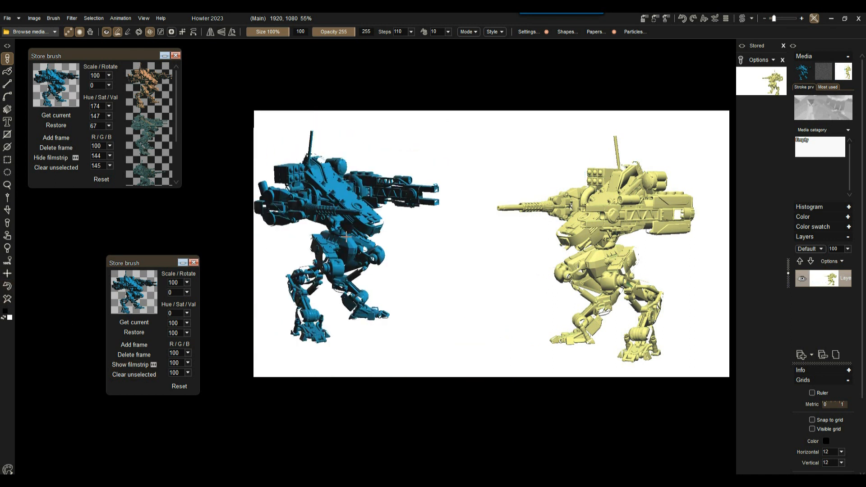
- Stamp one blue robot beside the yellow robot and turn off the brush preview to inspect its leg closely
left_click(388, 239)
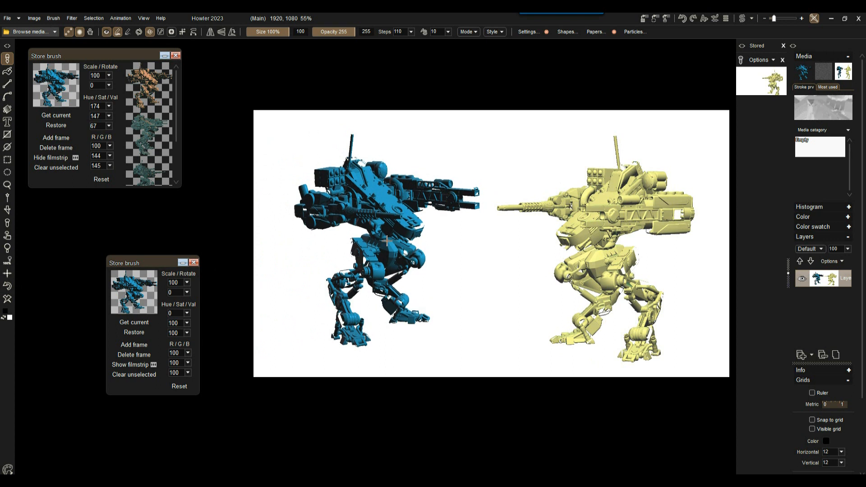
scroll(153, 237, "up", 2)
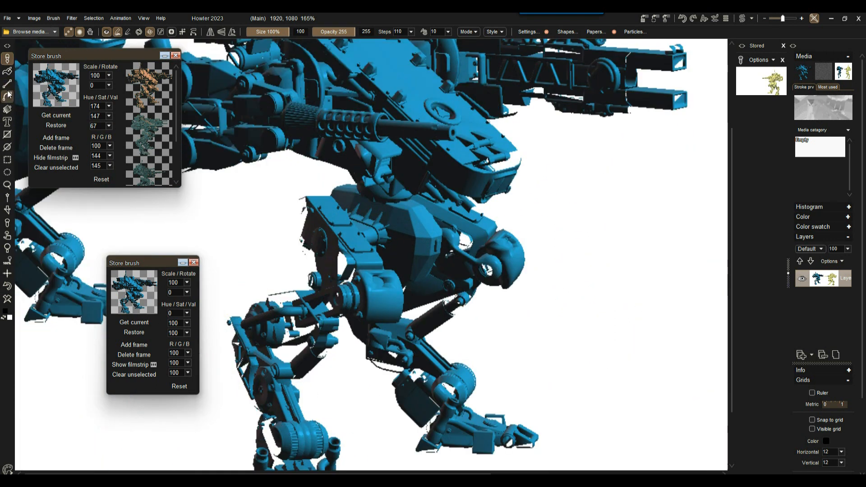
left_click(107, 31)
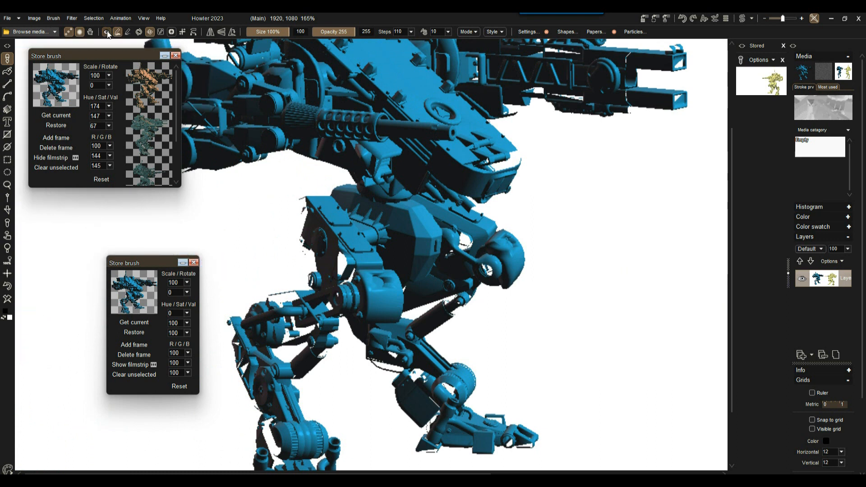
scroll(264, 333, "up", 3)
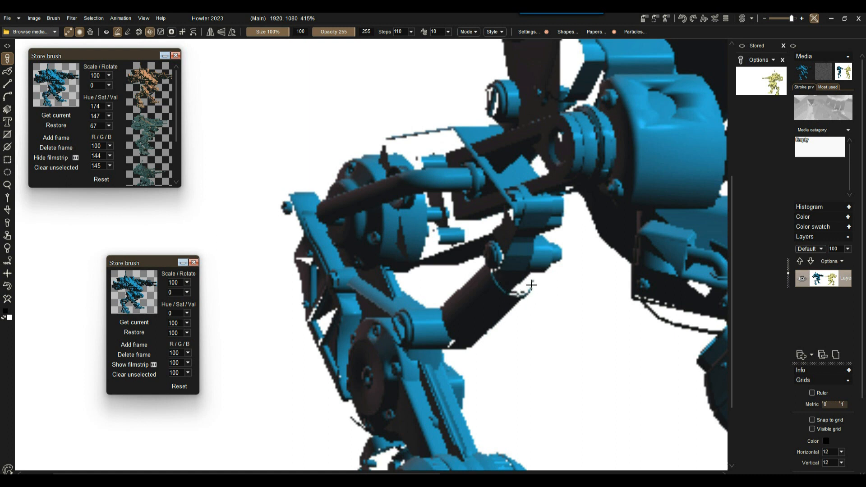
- Examine the blue robot's legs and feet up close, including the jagged edges and the gaps between parts
left_click_drag(489, 258, 272, 248)
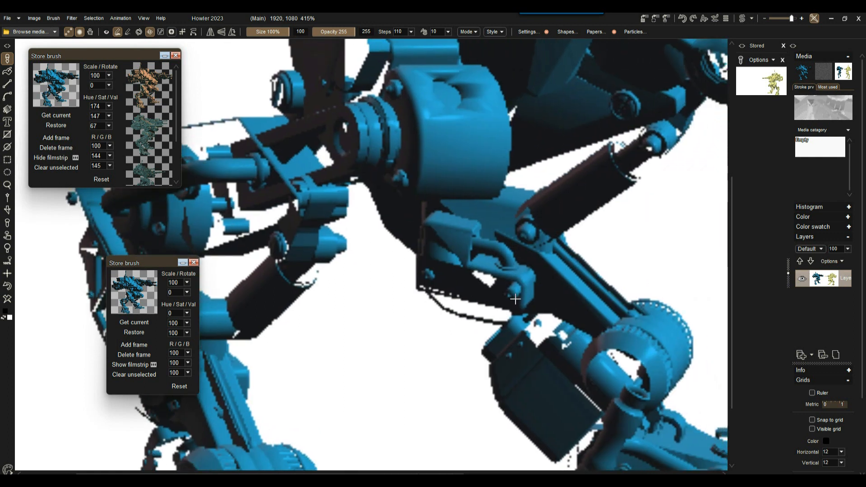
left_click_drag(459, 300, 296, 151)
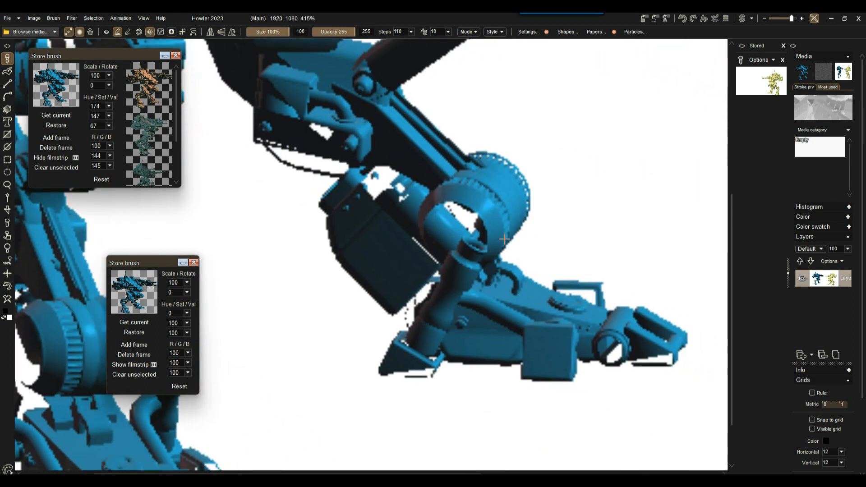
left_click_drag(383, 266, 578, 208)
left_click_drag(401, 220, 314, 377)
scroll(342, 328, "down", 6)
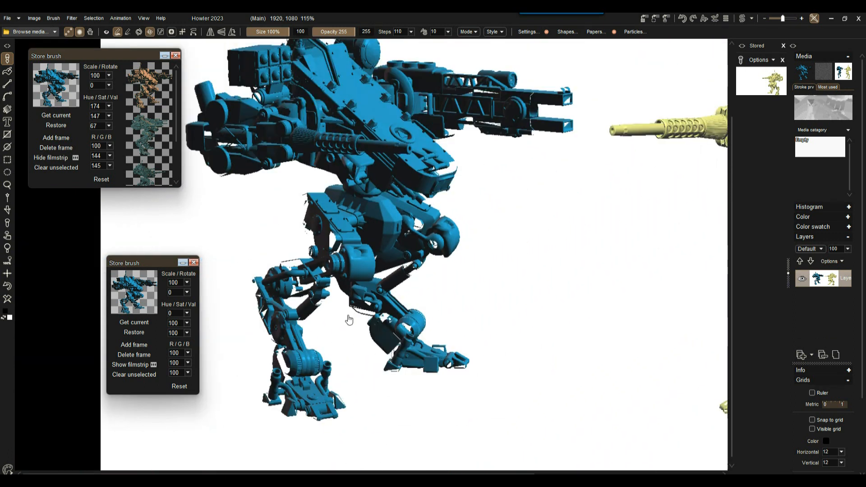
scroll(351, 315, "up", 2)
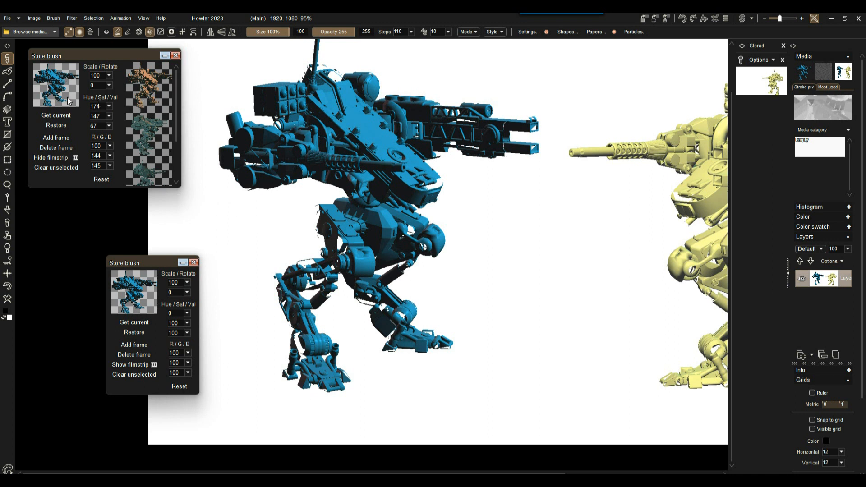
- Delete the last two frames of the original multi-frame stored brush and reset its colour adjustments
left_click_drag(102, 53, 103, 65)
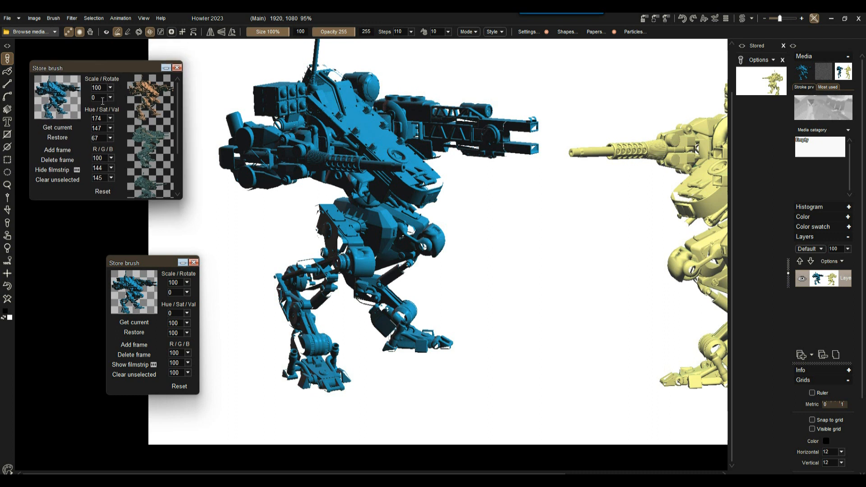
left_click(57, 159)
left_click(415, 279)
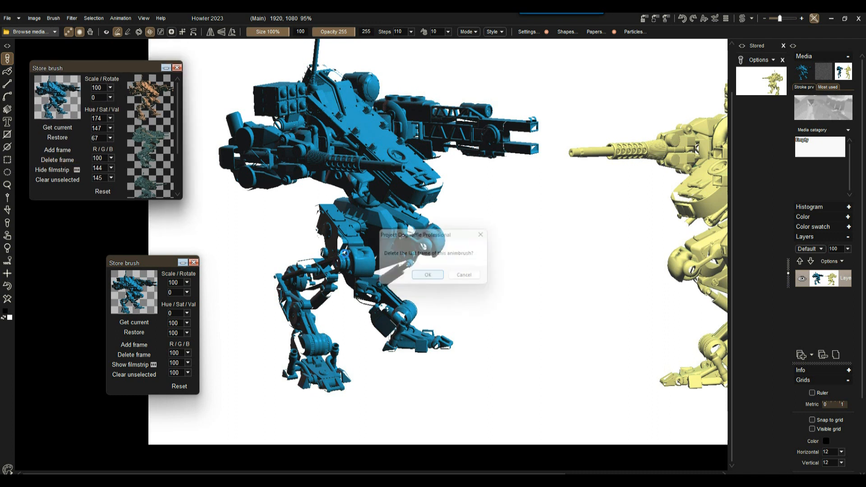
left_click(59, 159)
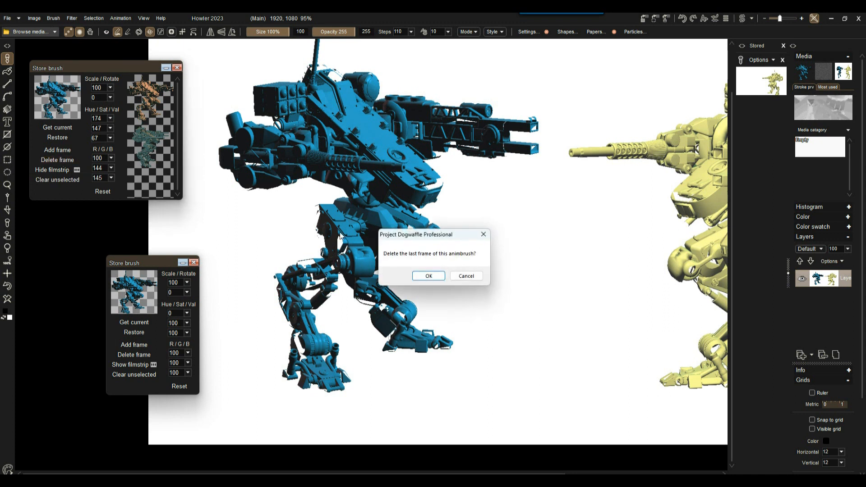
left_click(429, 274)
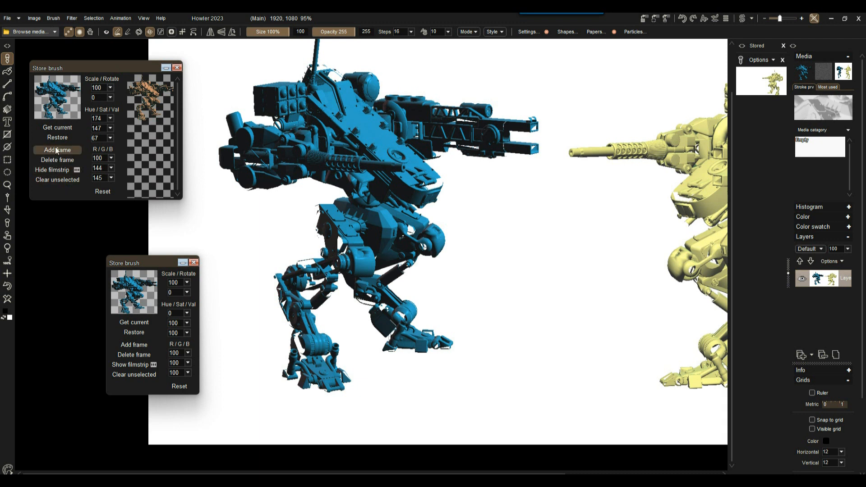
left_click(100, 191)
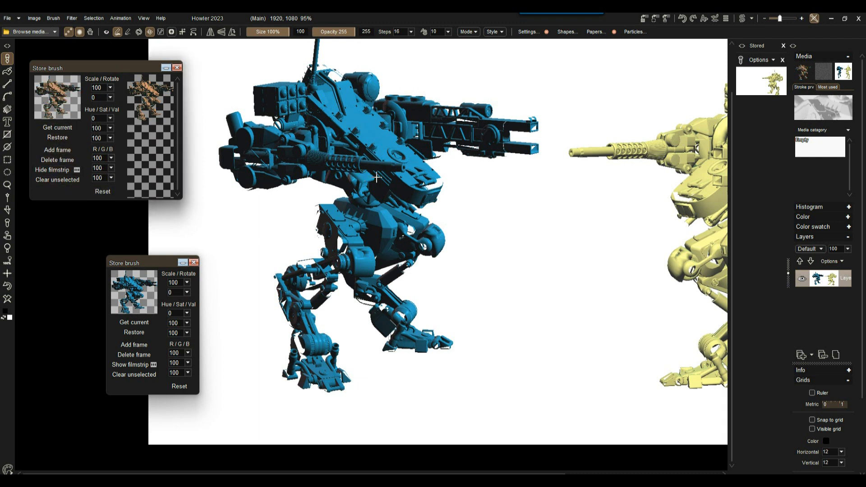
- Turn the brush preview back on and clear the canvas of the blue and yellow robots
left_click(107, 32)
left_click(382, 273)
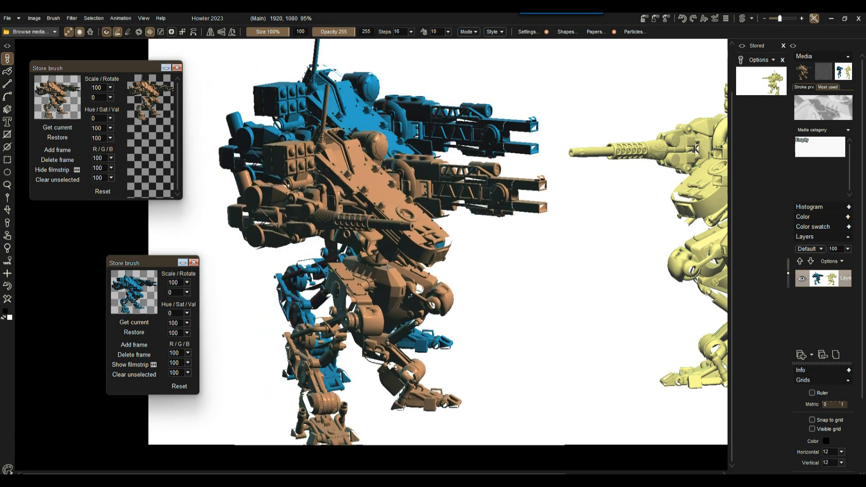
left_click(7, 299)
scroll(318, 206, "down", 3)
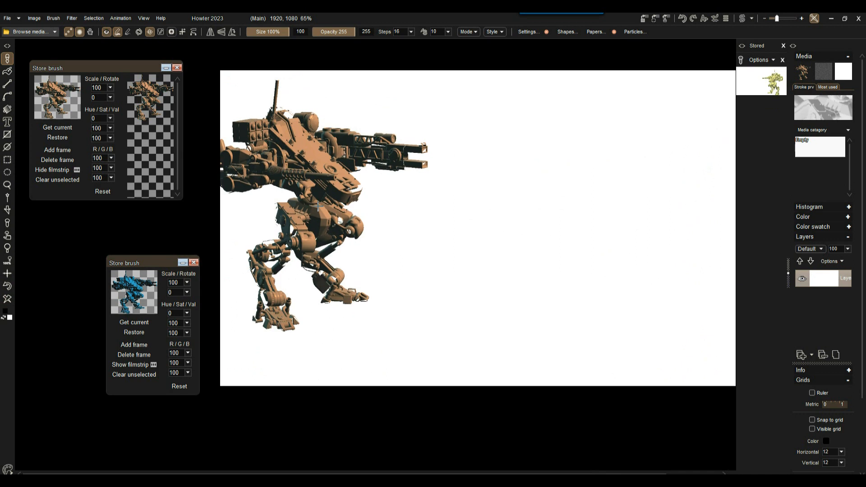
scroll(319, 206, "down", 1)
scroll(364, 208, "up", 1)
mouse_move(463, 221)
left_mouse_down()
mouse_move(400, 246)
mouse_move(422, 251)
mouse_move(390, 251)
mouse_move(402, 251)
left_mouse_up()
- Stamp one brown robot facing right on the left half of the canvas, undoing surplus stamps
left_click(312, 256)
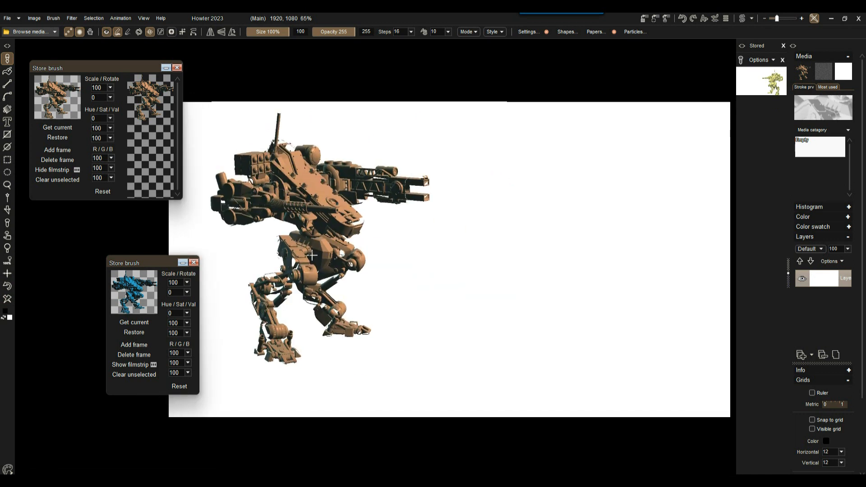
left_click(322, 267)
key("ctrl+z")
key("ctrl+z")
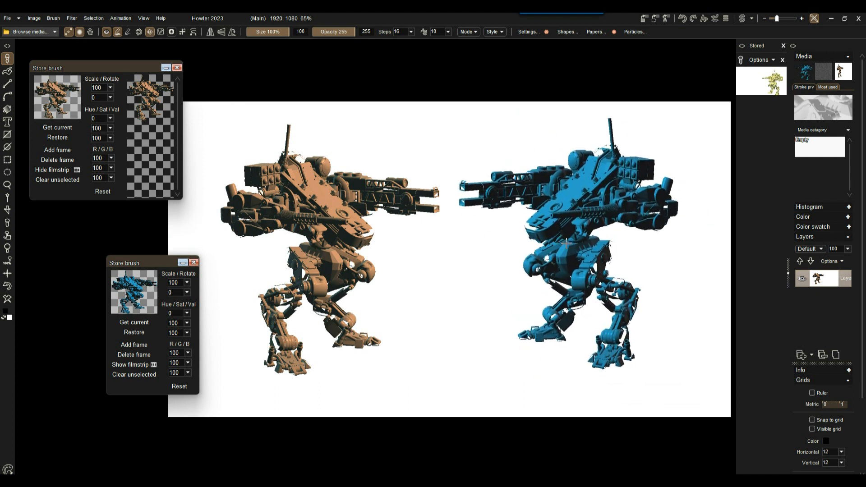
- Mirror the blue robot brush horizontally so it faces the brown robot and stamp it on the right half of the canvas
key("x")
key("x")
key("x")
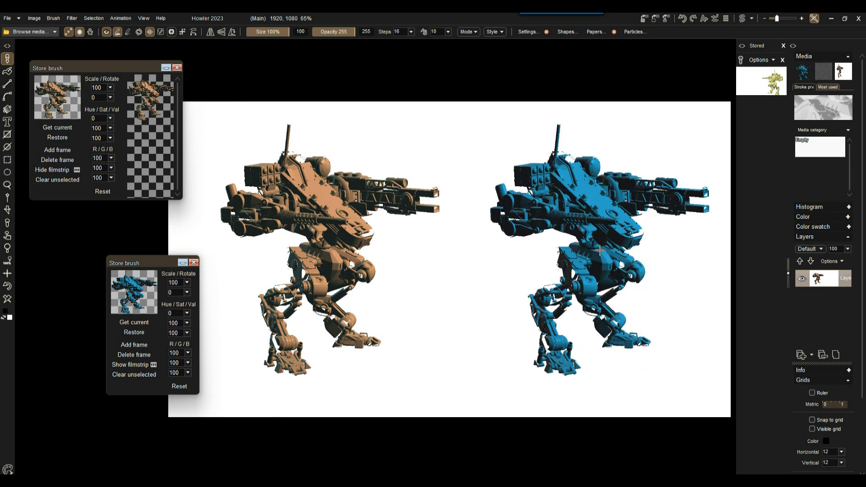
key("y")
key("y")
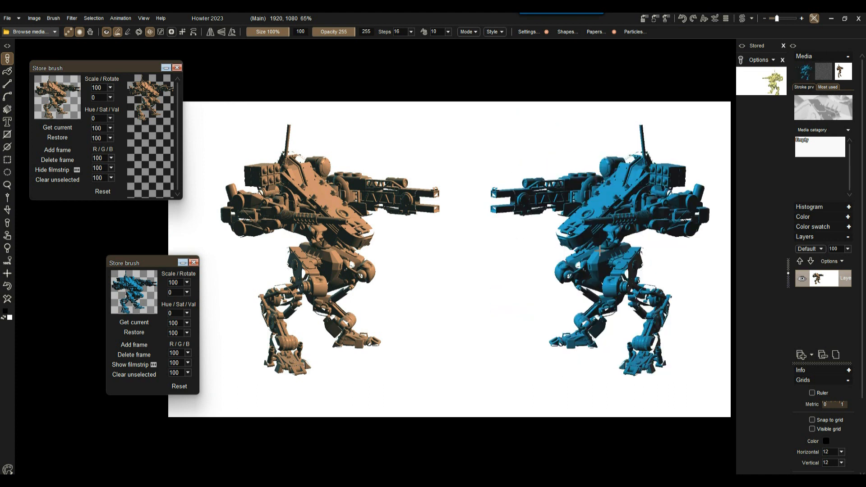
key("x")
key("x")
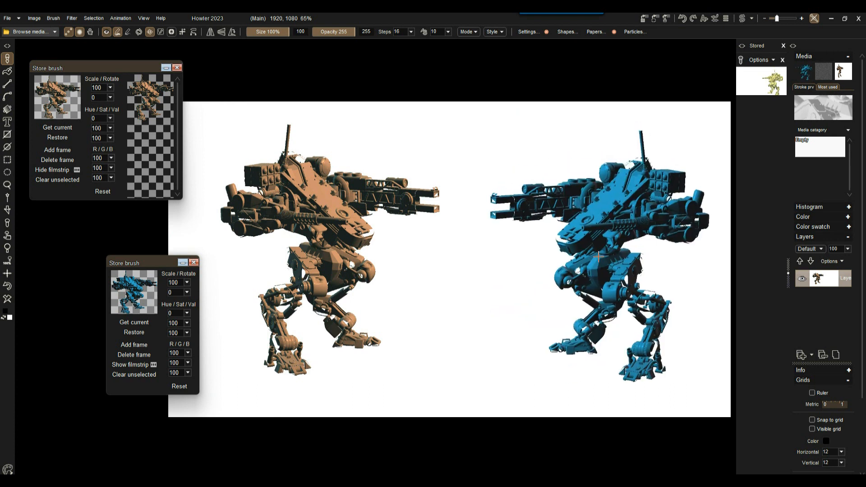
left_click(582, 249)
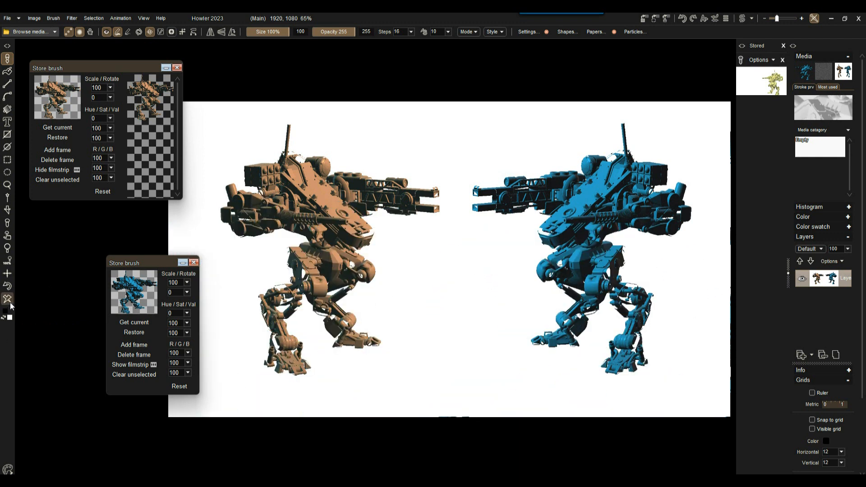
- Store a copy of the image with the two facing robots and clear the canvas
left_click(643, 18)
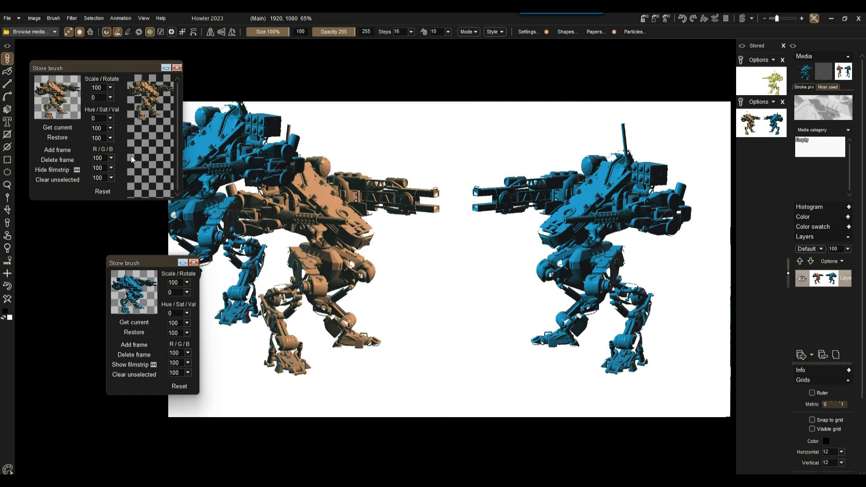
left_click(8, 299)
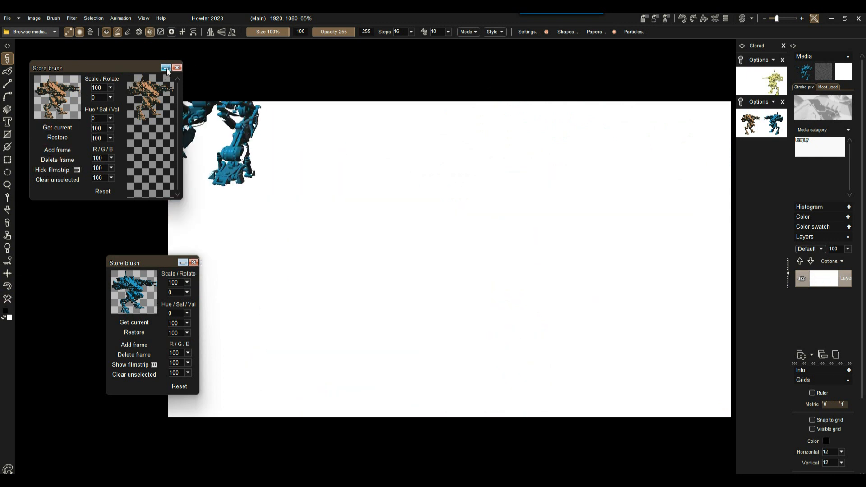
- Collapse both stored brush windows to thumbnails and stack them in the empty area beside the canvas
left_click(166, 67)
left_click(182, 263)
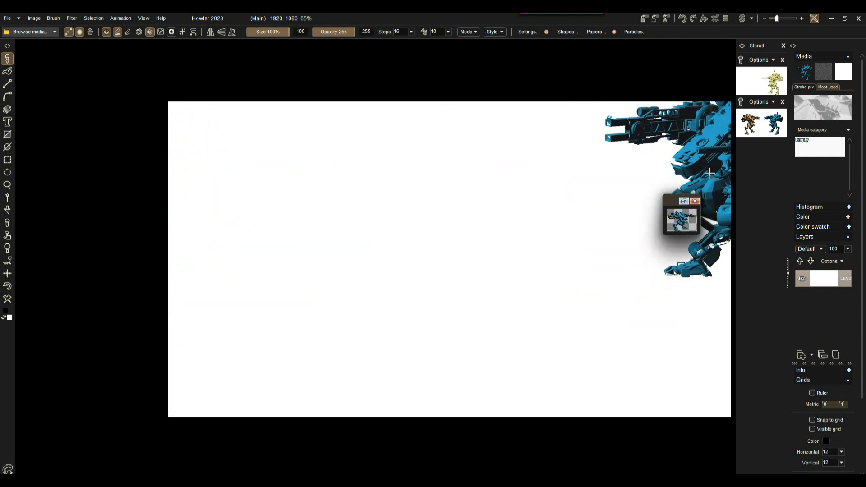
mouse_move(677, 207)
left_mouse_down()
mouse_move(47, 132)
mouse_move(48, 84)
left_mouse_up()
mouse_move(672, 199)
left_mouse_down()
mouse_move(532, 201)
mouse_move(41, 127)
left_mouse_up()
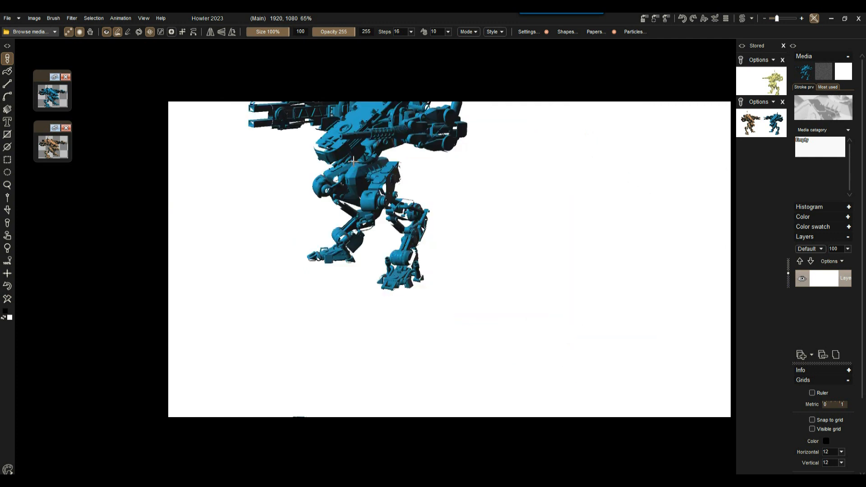
- Render a Dread plating texture over the canvas with scale 8 and weathering 0
left_click(70, 17)
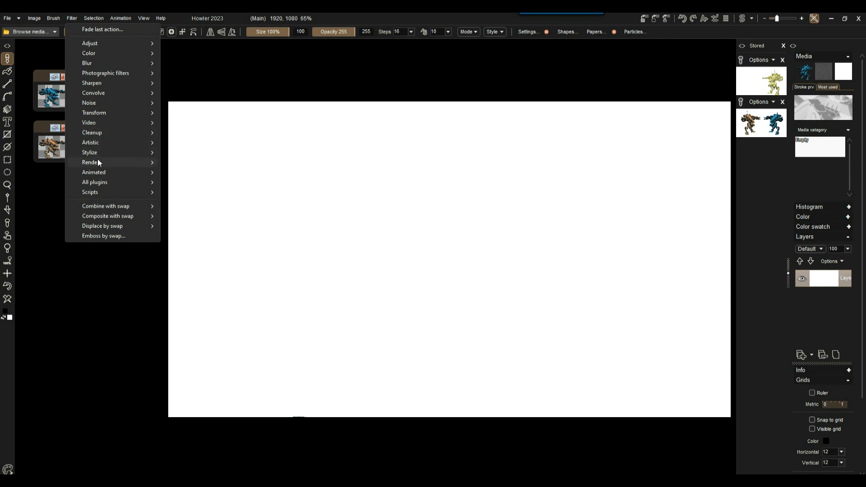
mouse_move(98, 161)
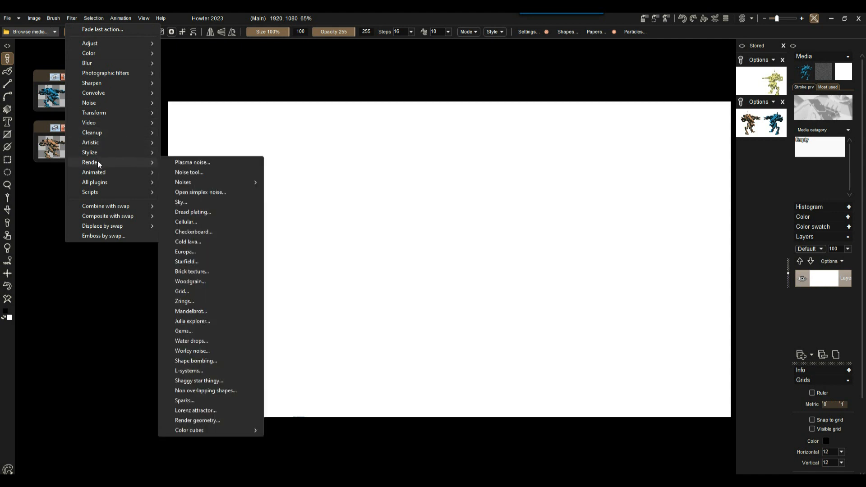
left_click(186, 213)
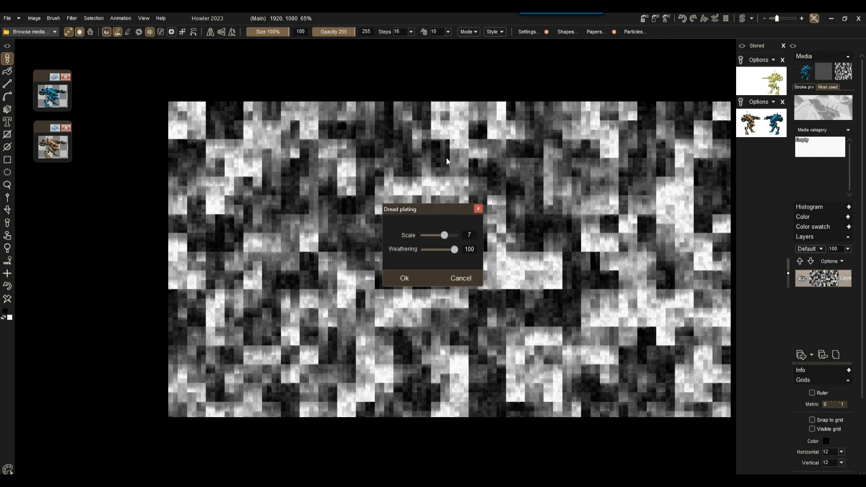
left_click_drag(449, 235, 453, 236)
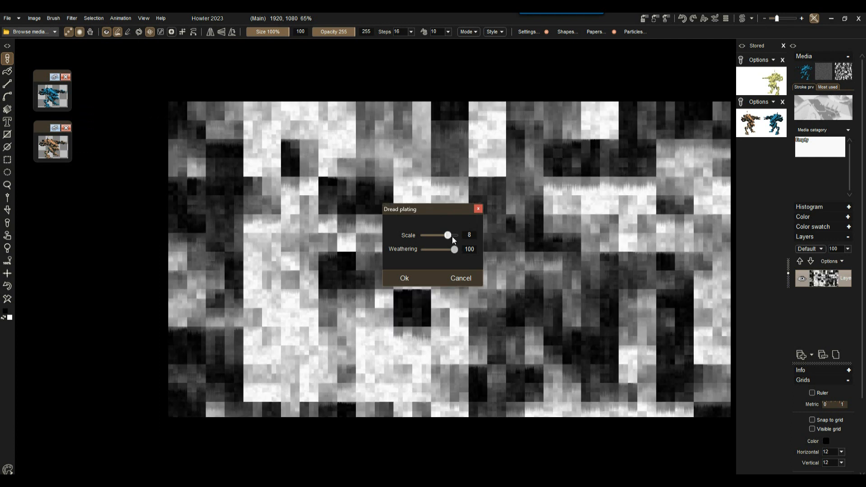
left_click_drag(446, 250, 413, 255)
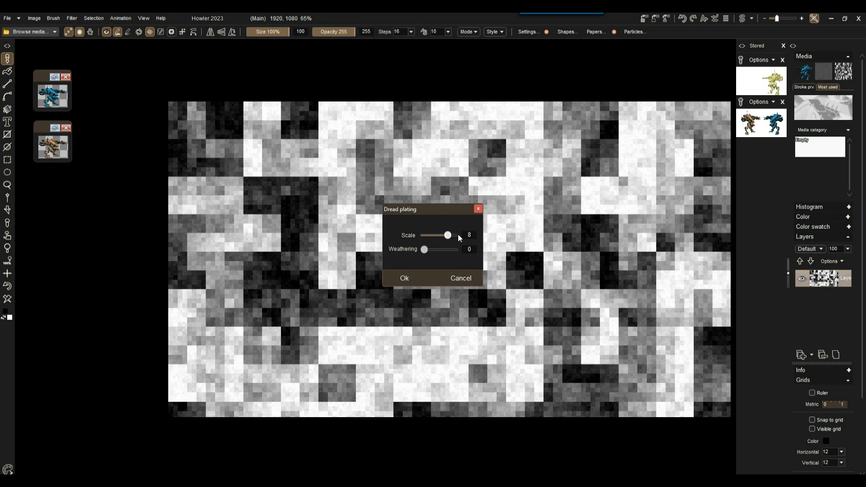
left_click(412, 276)
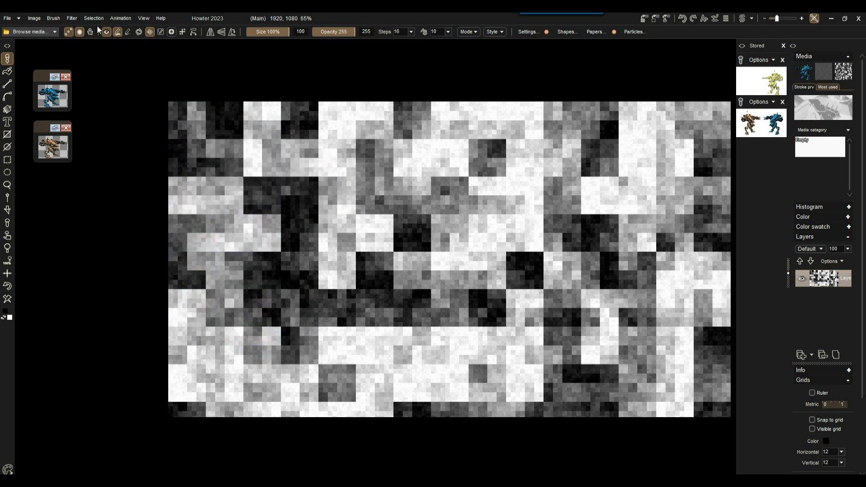
- Make the plating texture seamless and store a copy of the image
left_click(72, 18)
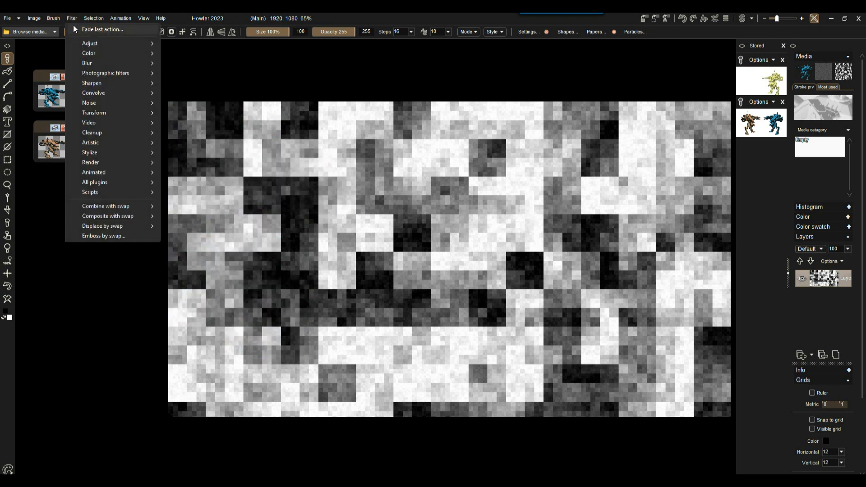
mouse_move(104, 107)
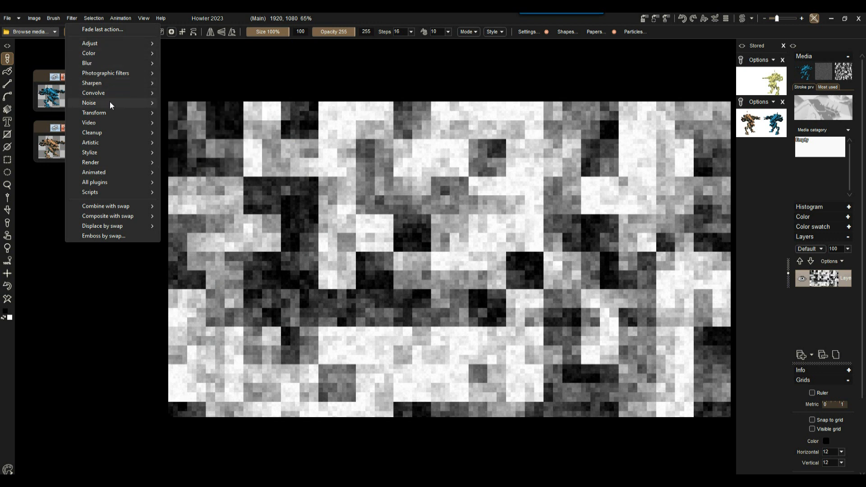
left_click(36, 18)
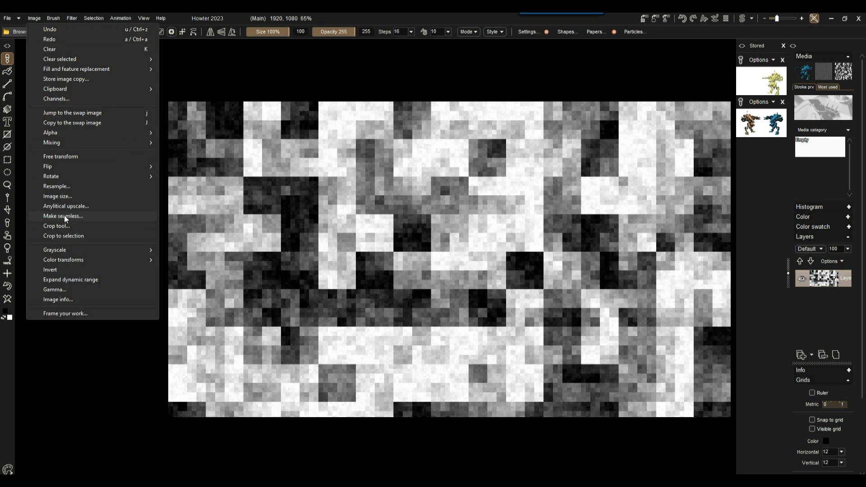
left_click(90, 217)
left_click(331, 314)
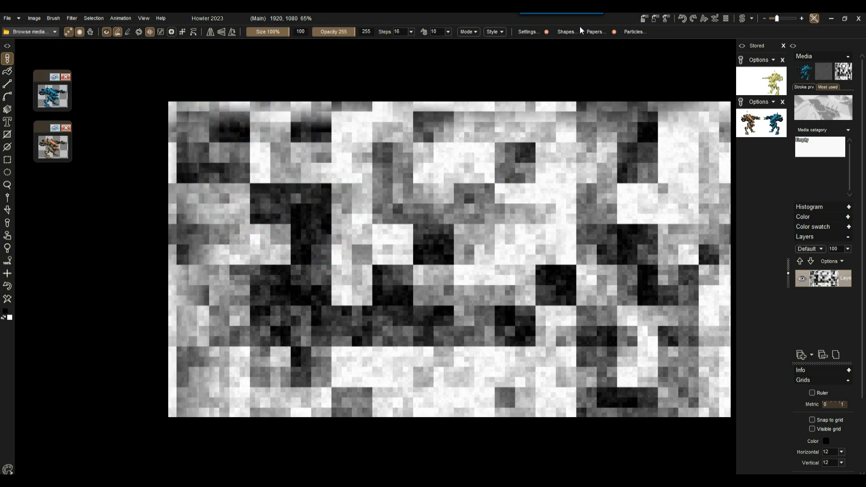
left_click(646, 17)
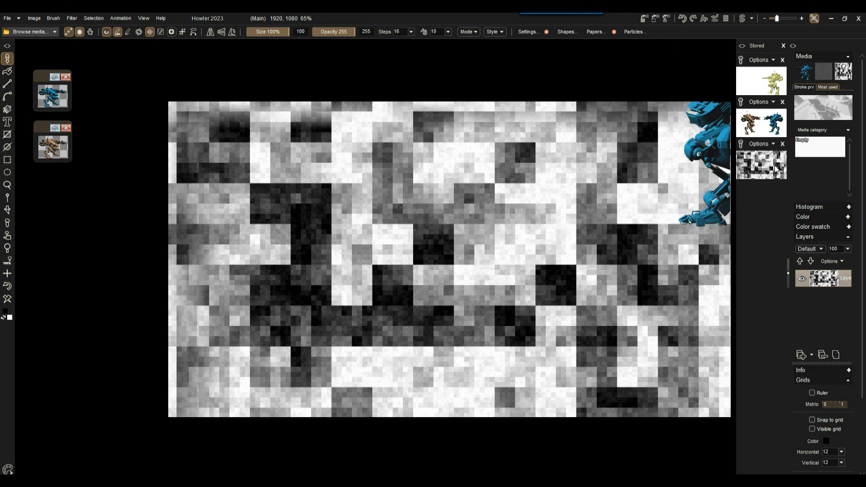
- Apply a repeating 3D perspective to the plating texture with rotation X 27 and rotation Y 0 to form a receding floor
left_click(789, 276)
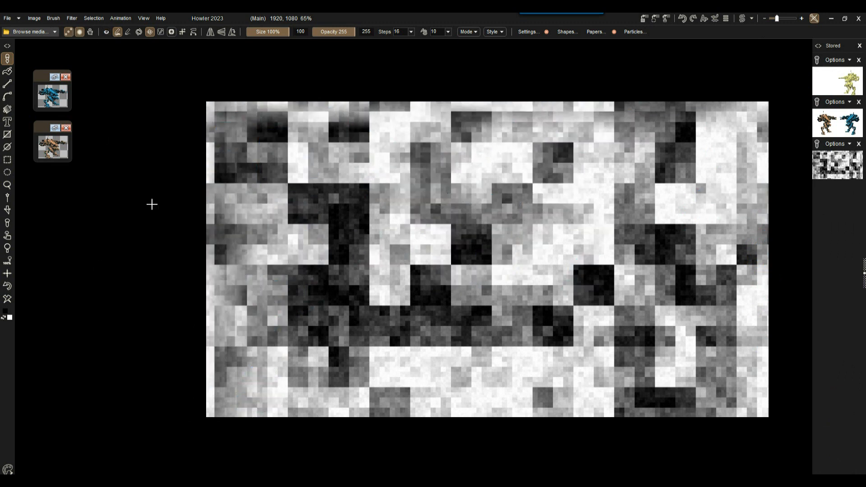
left_click(72, 18)
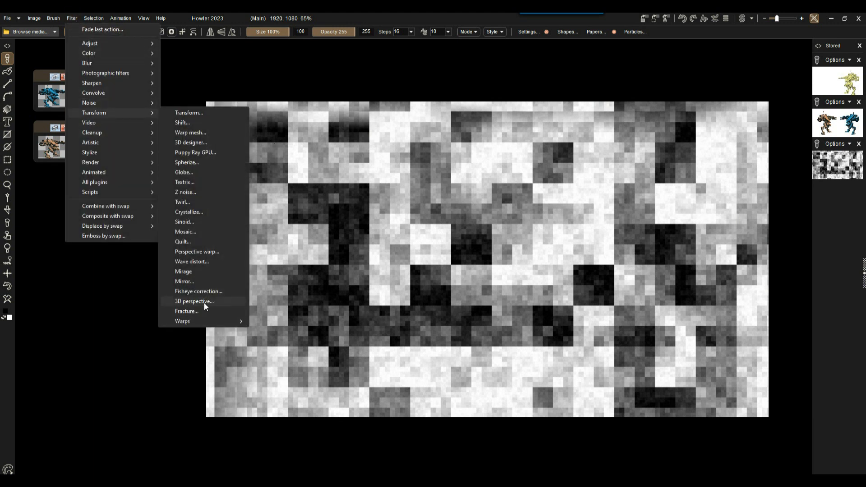
left_click(198, 302)
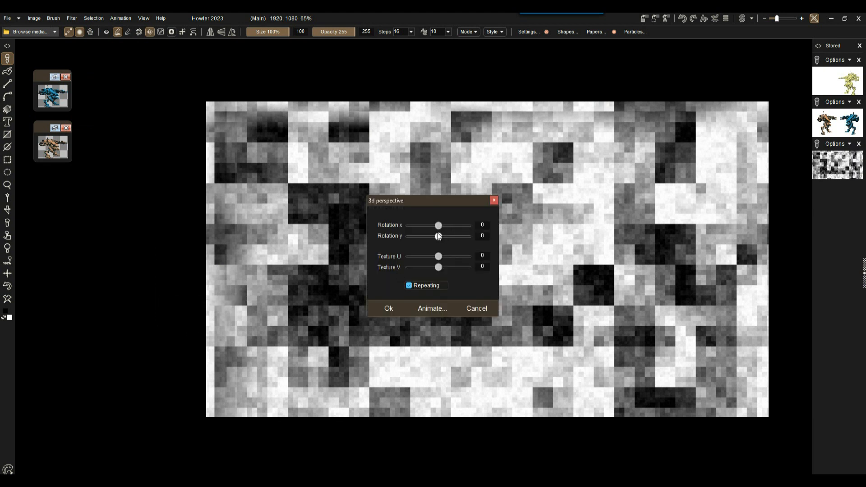
left_click_drag(438, 236, 439, 235)
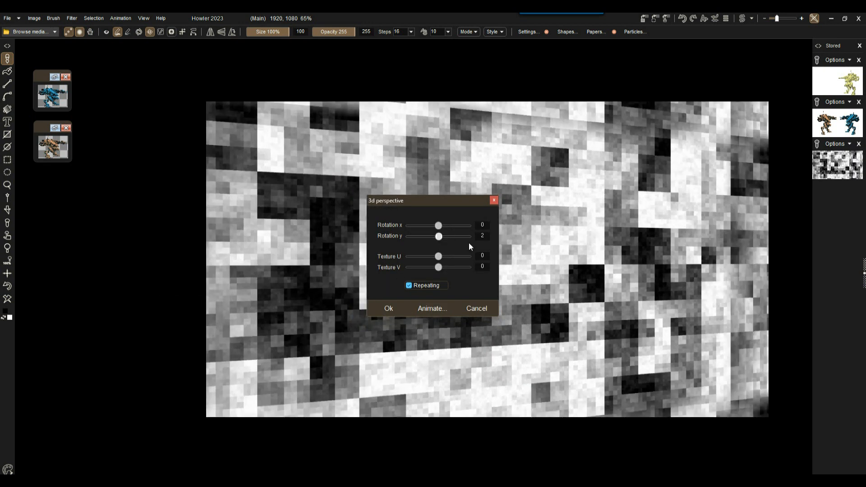
double_click(480, 235)
type("0")
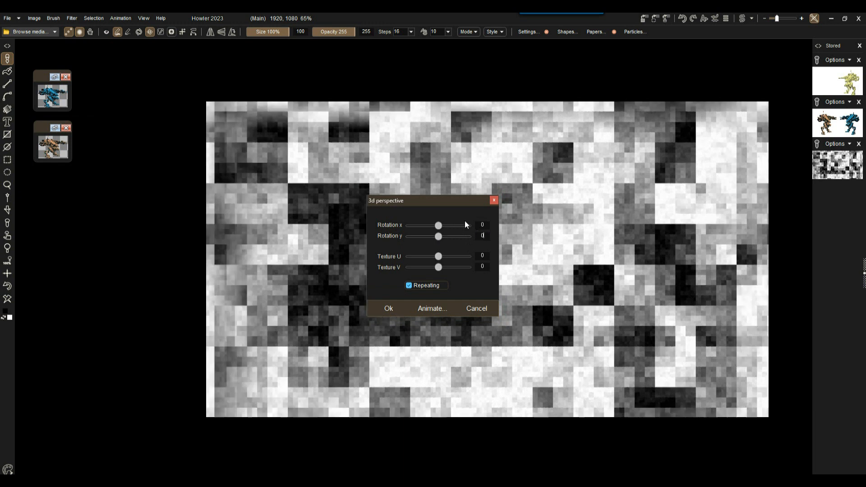
left_click_drag(440, 226, 437, 227)
left_click_drag(446, 226, 444, 225)
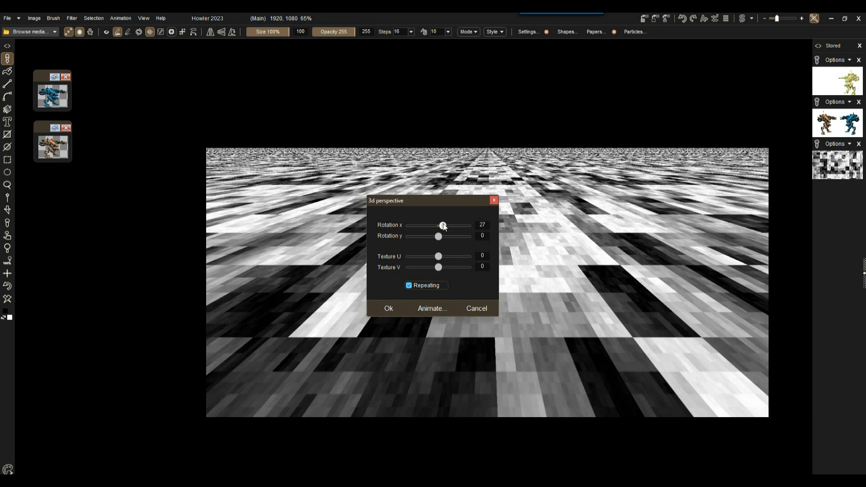
left_click(390, 309)
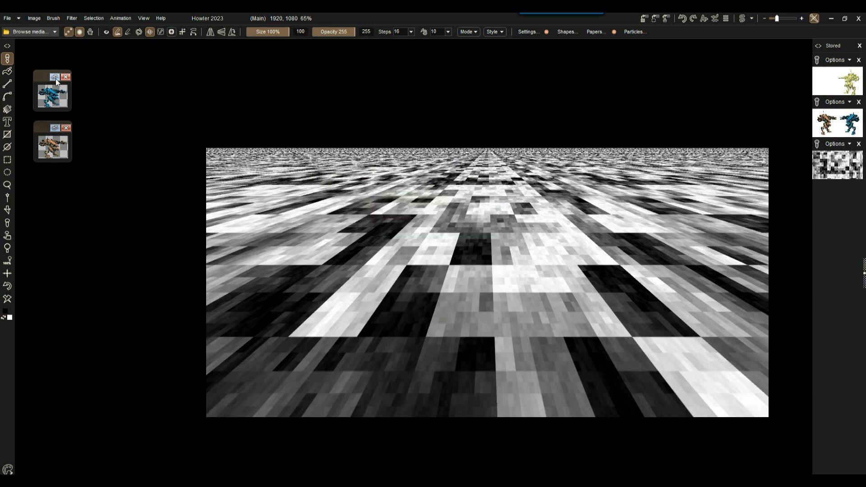
- Stamp the blue robot on the left half of the floor, and flip the orange robot brush horizontally to face it
left_click(107, 33)
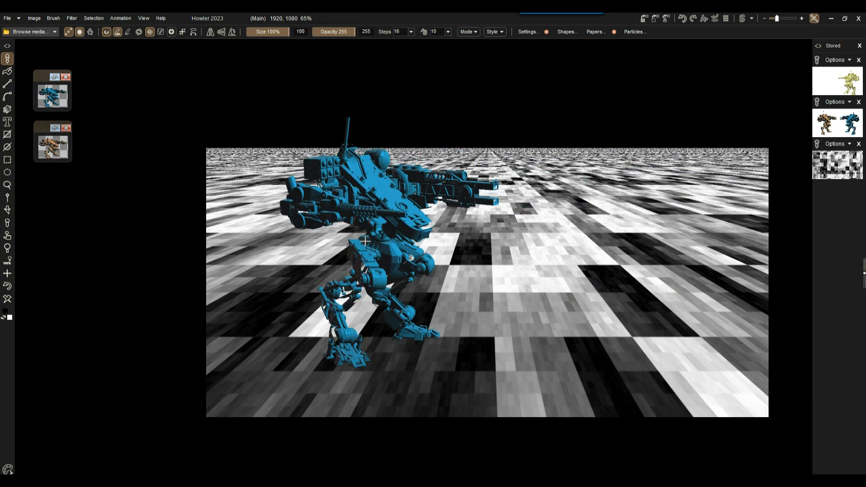
left_click(326, 214)
left_click(52, 149)
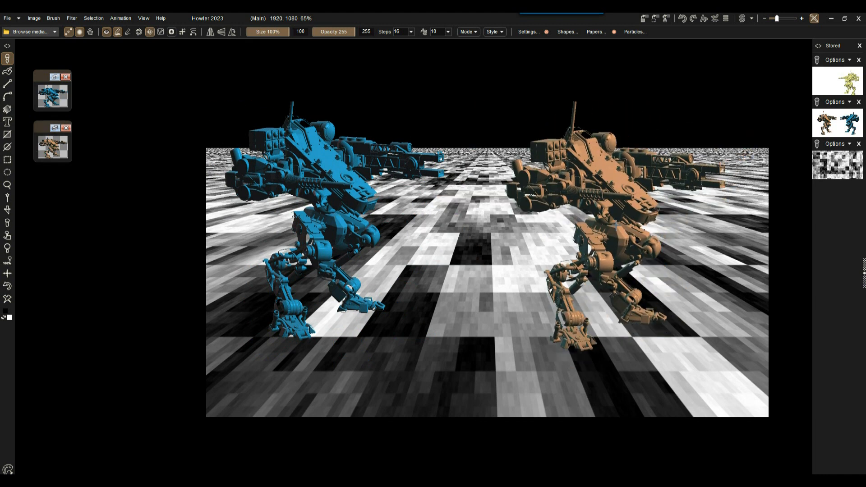
key("c")
key("x")
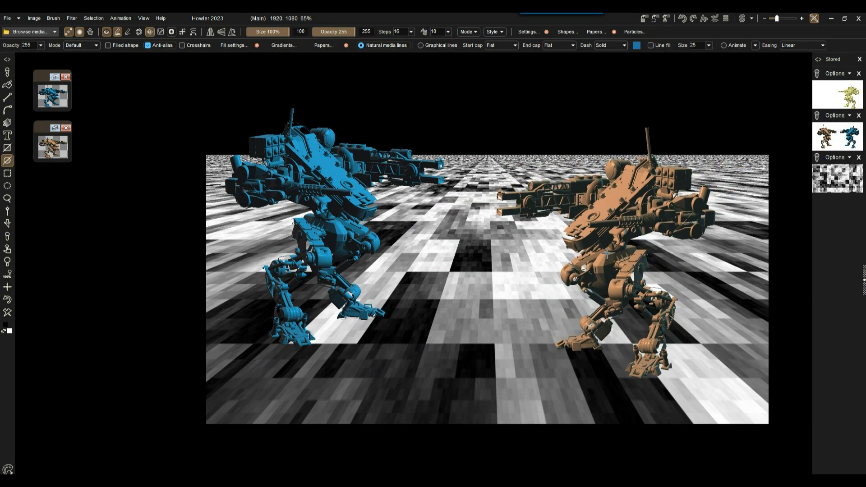
key("Escape")
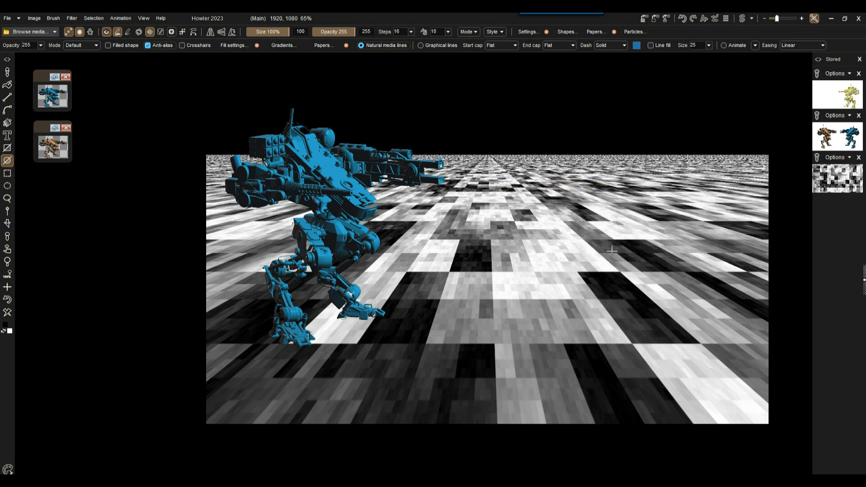
left_click(602, 195)
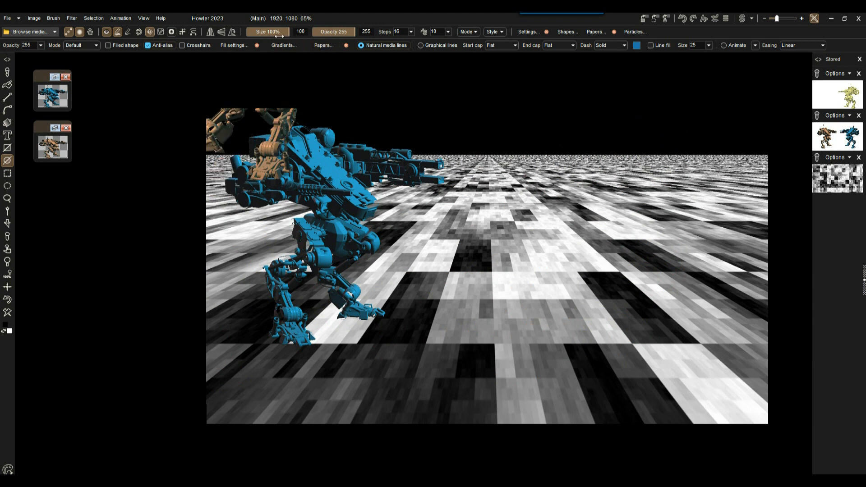
- Resample the orange robot brush to 145% and stamp it on the right half of the floor, facing the blue robot
left_click(54, 18)
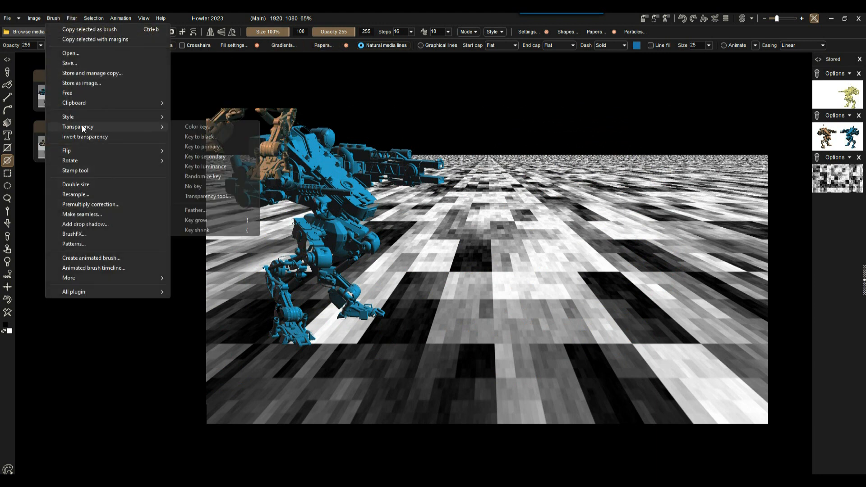
left_click(79, 194)
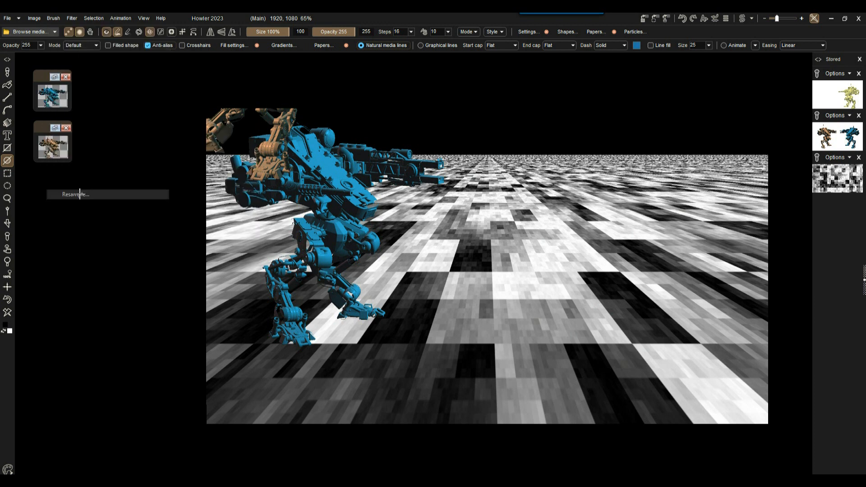
left_click_drag(487, 235, 480, 235)
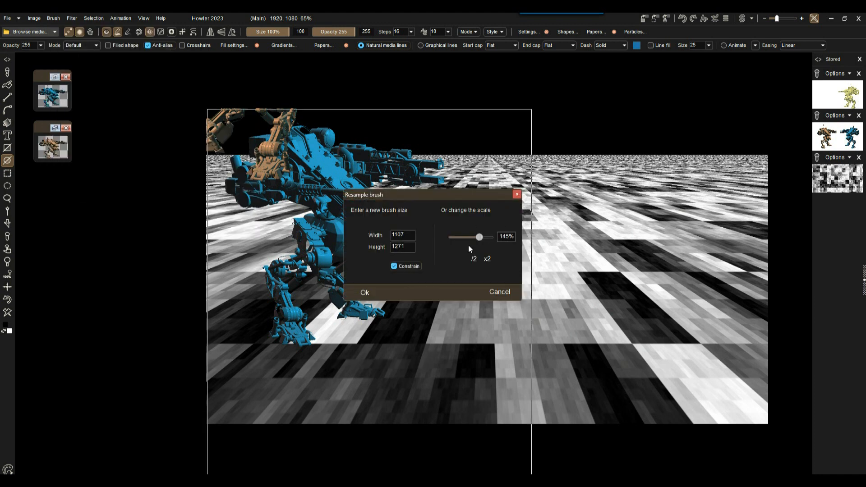
left_click(366, 291)
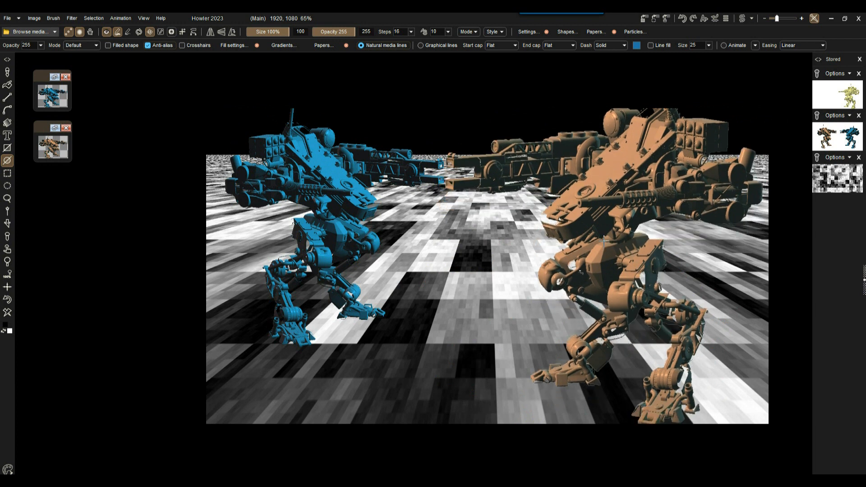
left_click(603, 250)
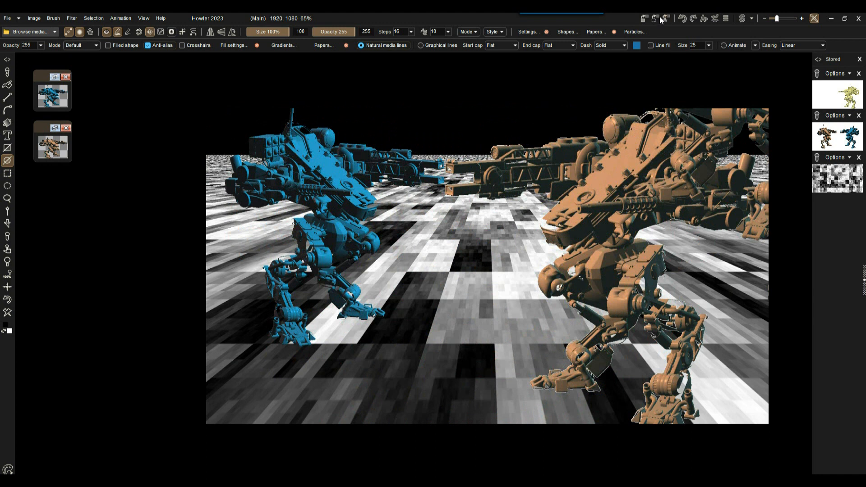
- Store a copy of the robot scene and restore the stored seamless plating texture to the canvas
left_click(646, 19)
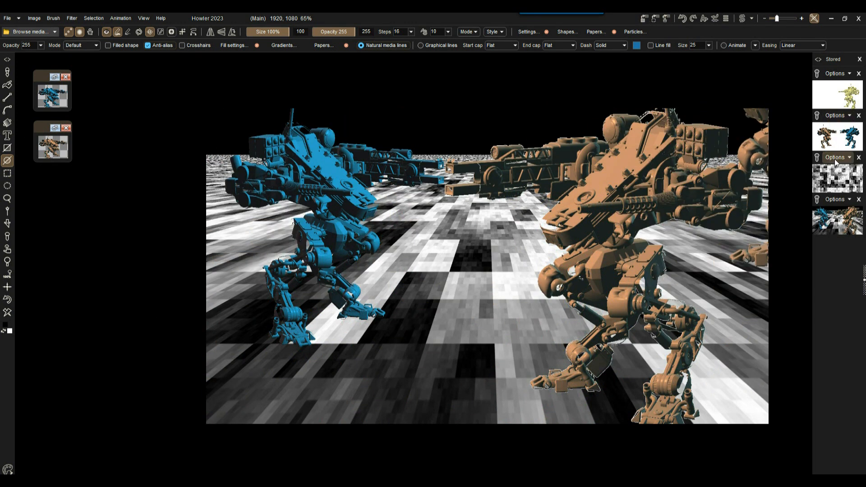
left_click(829, 177)
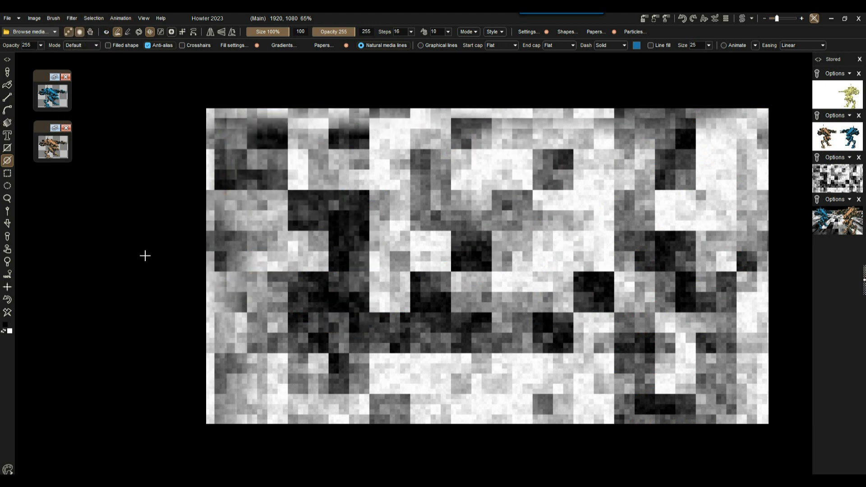
- Set the 3D Designer amplitude to 5 and its color source to From swap image, and close it without rendering
left_click(73, 19)
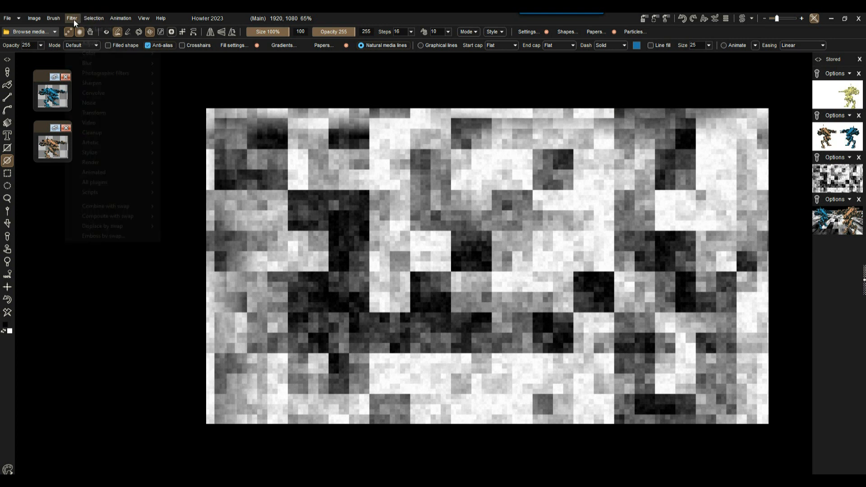
mouse_move(99, 113)
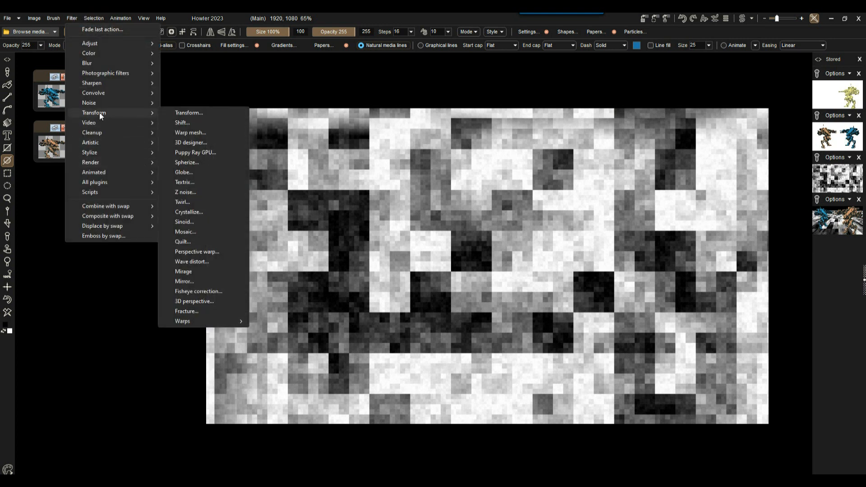
left_click(180, 142)
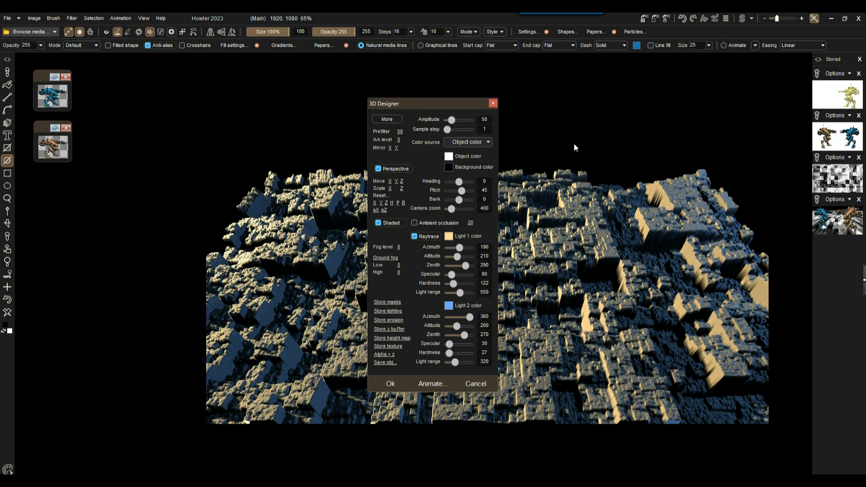
left_click_drag(454, 106, 207, 96)
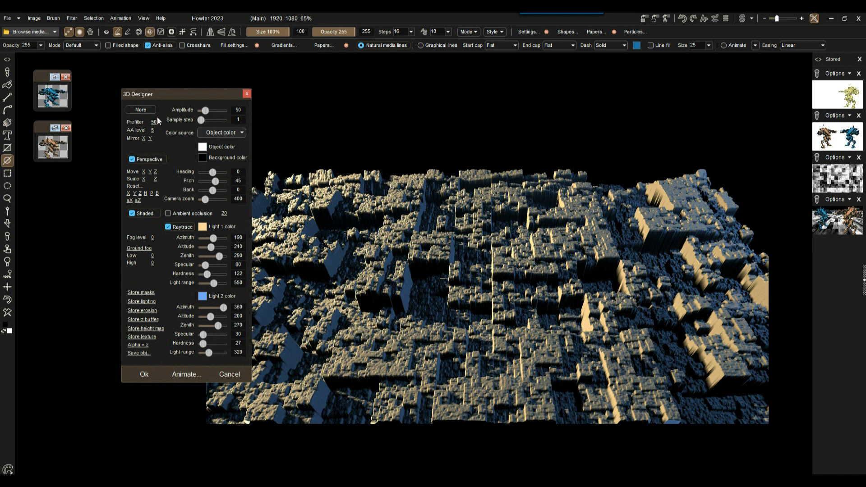
left_click_drag(205, 110, 202, 112)
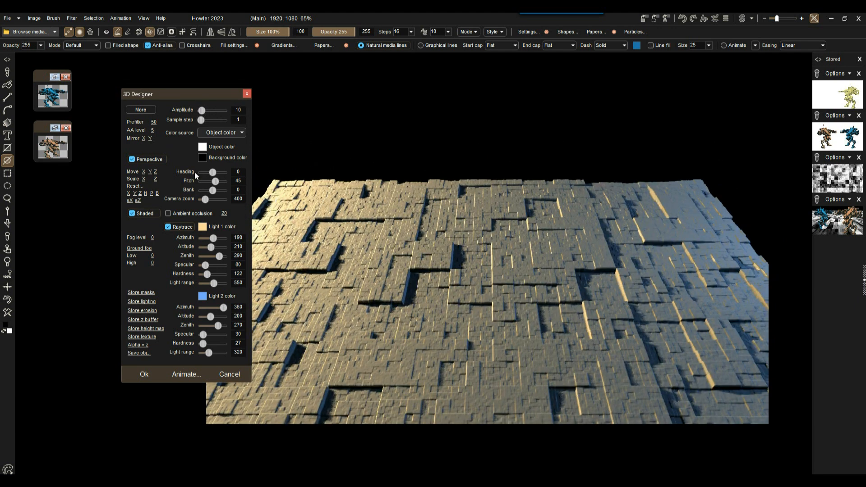
left_click(217, 131)
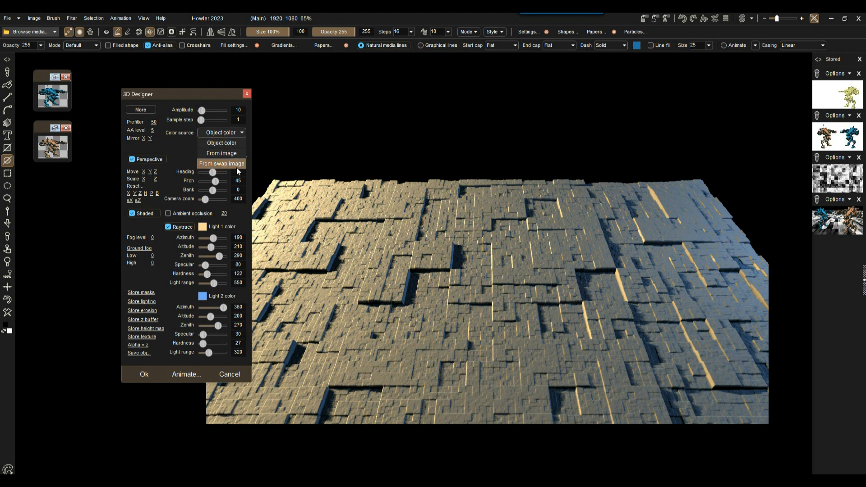
left_click(223, 163)
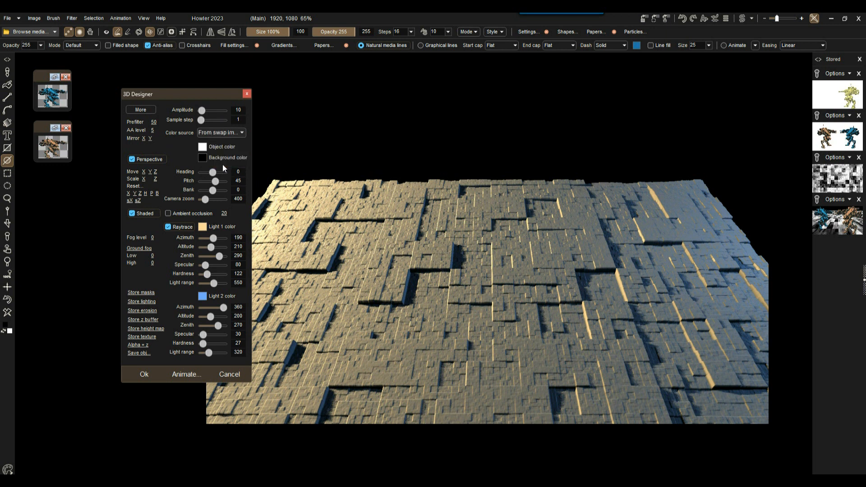
left_click_drag(202, 111, 202, 110)
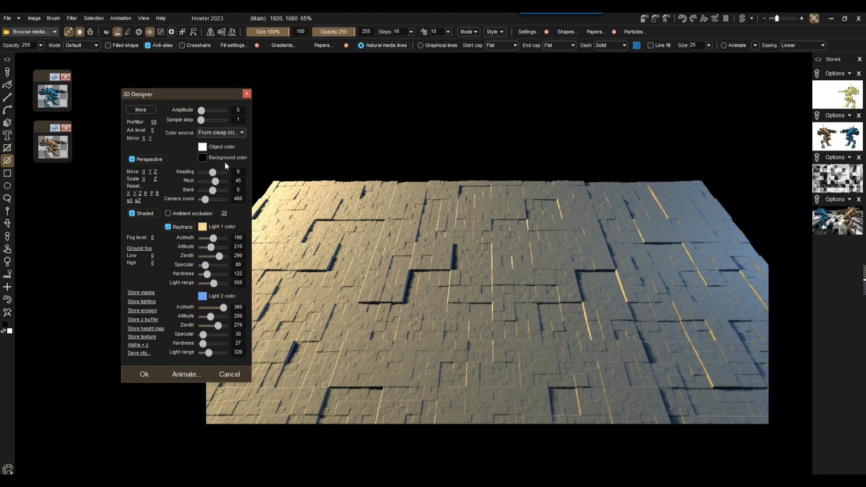
left_click(230, 374)
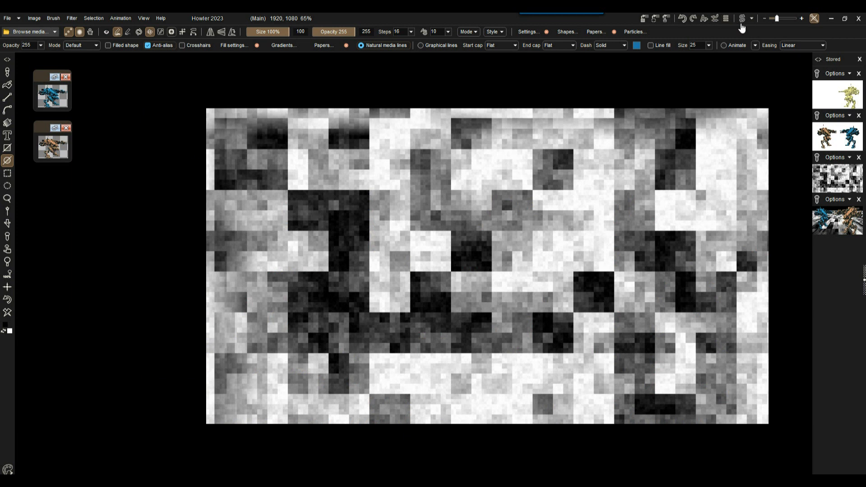
- Copy the plating texture to the swap image and open 3D Designer again, placing its window clear of the preview
left_click(742, 18)
left_click(743, 19)
left_click(72, 18)
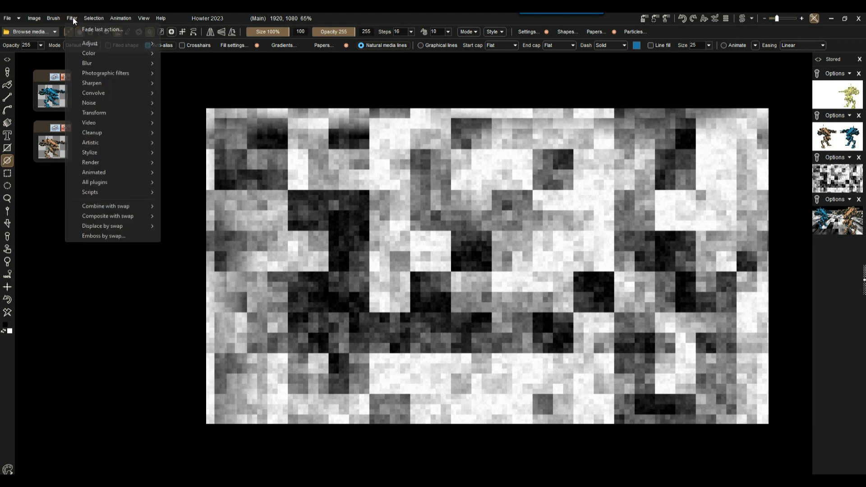
mouse_move(107, 113)
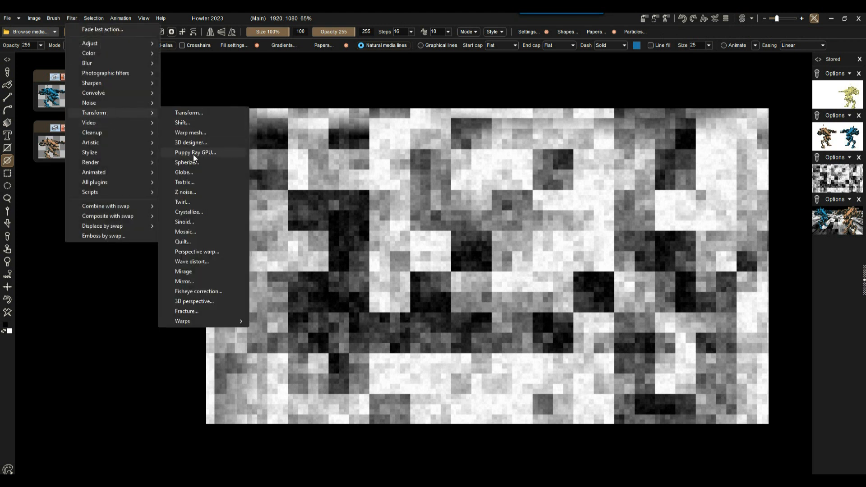
left_click(193, 142)
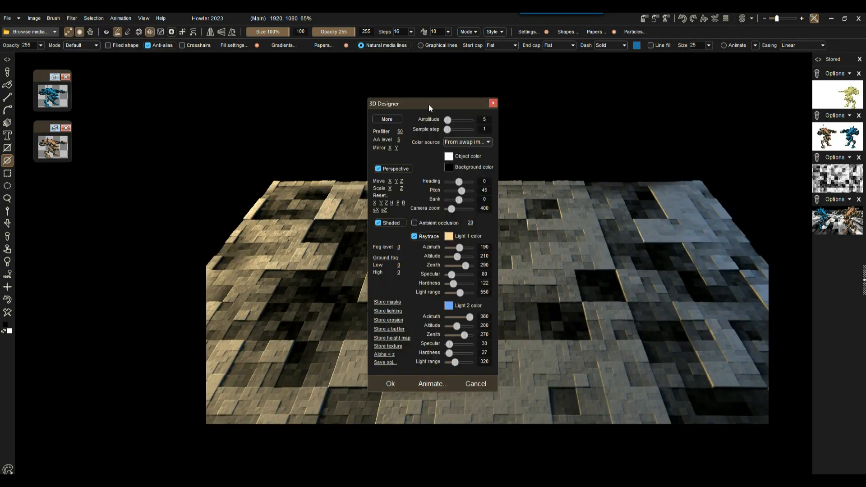
left_click_drag(421, 103, 130, 94)
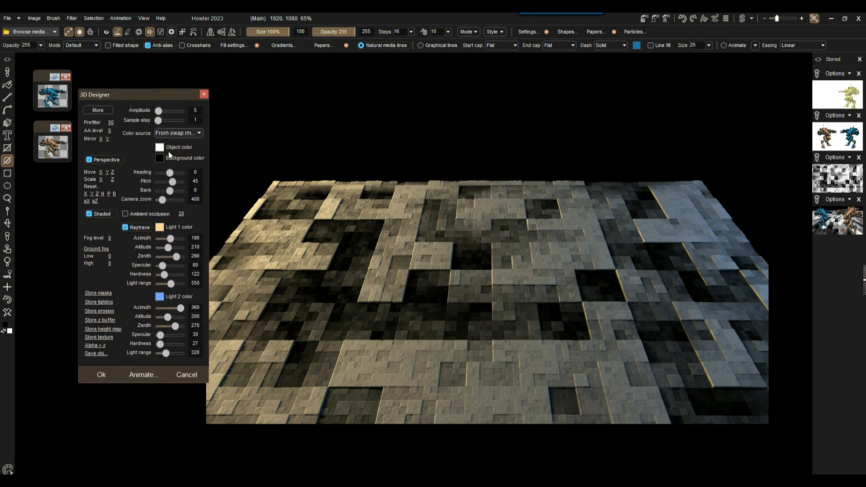
left_click_drag(161, 94, 149, 92)
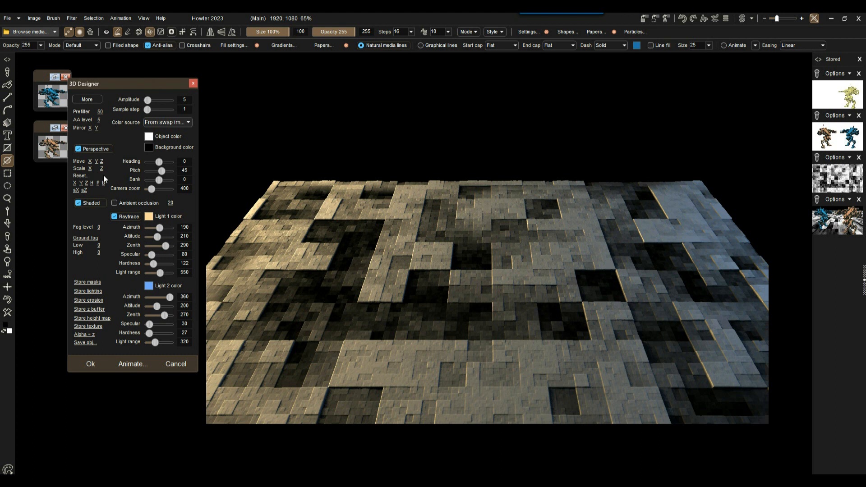
- Set the 3D Designer pitch to 25 and camera zoom to 306, enable ambient occlusion, raise the amplitude slightly and render the terrain
mouse_move(90, 170)
left_mouse_down()
mouse_move(122, 174)
mouse_move(94, 161)
left_mouse_up()
left_click_drag(164, 176, 151, 189)
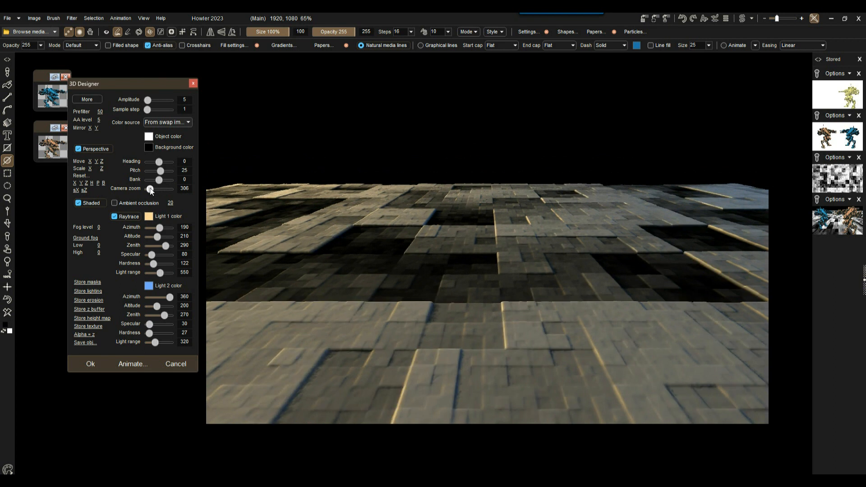
left_click(115, 201)
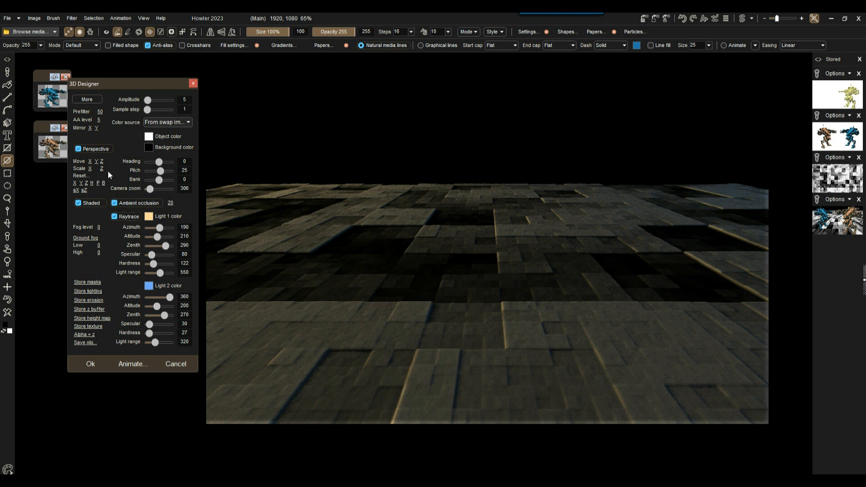
left_click_drag(147, 101, 148, 105)
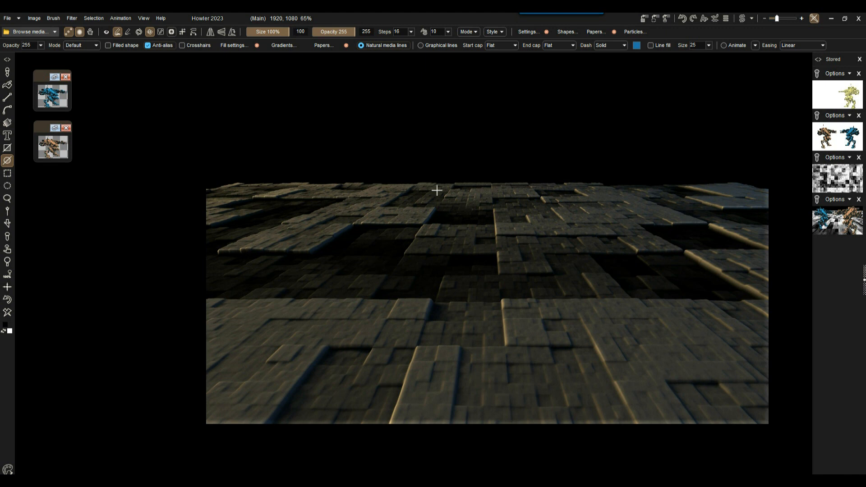
- Store a copy of the rendered plating terrain and restore the stored seamless plating texture to the canvas
left_click(644, 18)
left_click(842, 176)
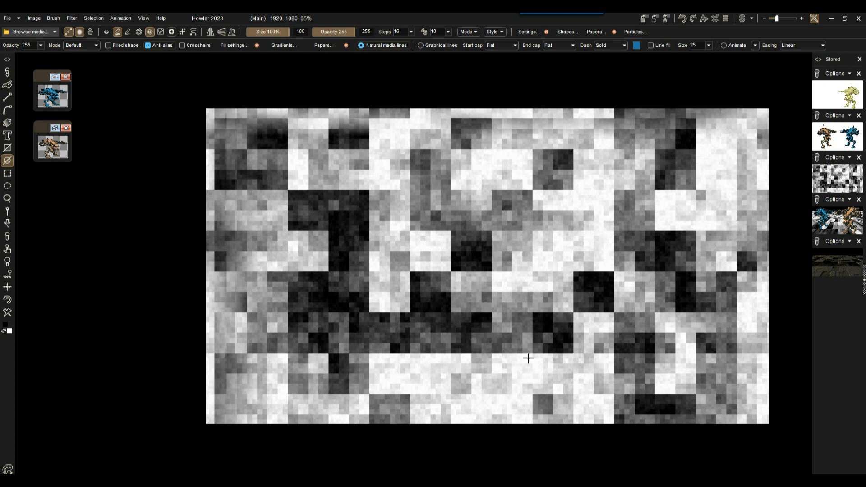
- Open Puppy Ray GPU on the plating texture and place its window clear of the terrain preview
left_click(71, 17)
mouse_move(110, 112)
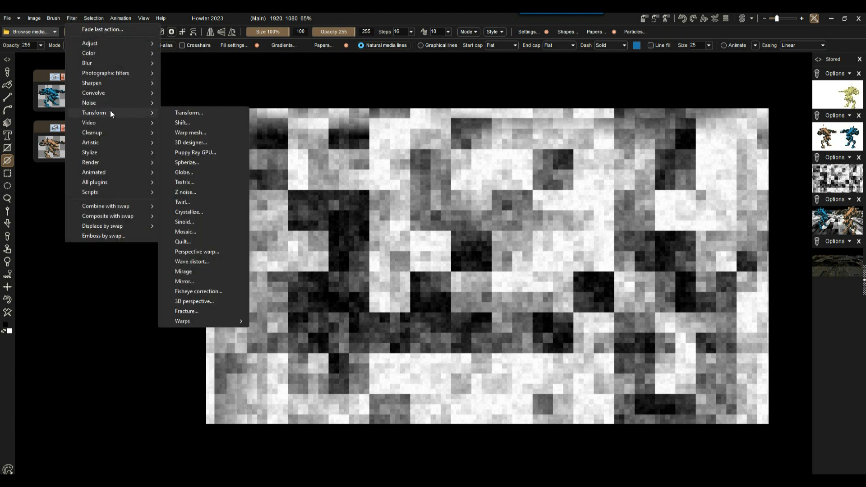
left_click(185, 152)
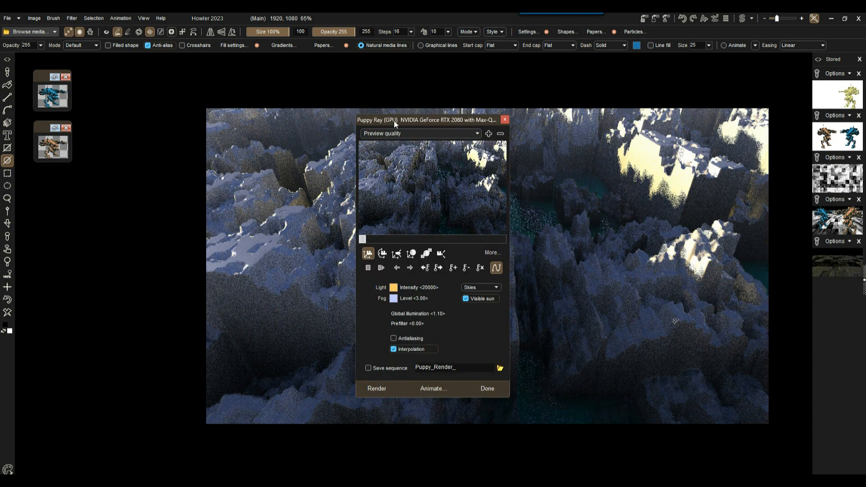
left_click_drag(423, 121, 137, 144)
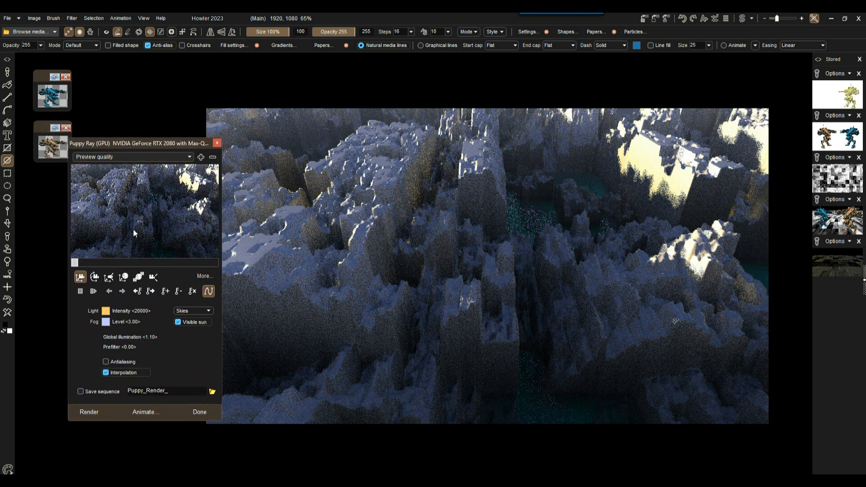
- Move the camera over the Puppy Ray terrain with interpolation switched off, and reduce the terrain's height
left_click_drag(123, 193, 100, 392)
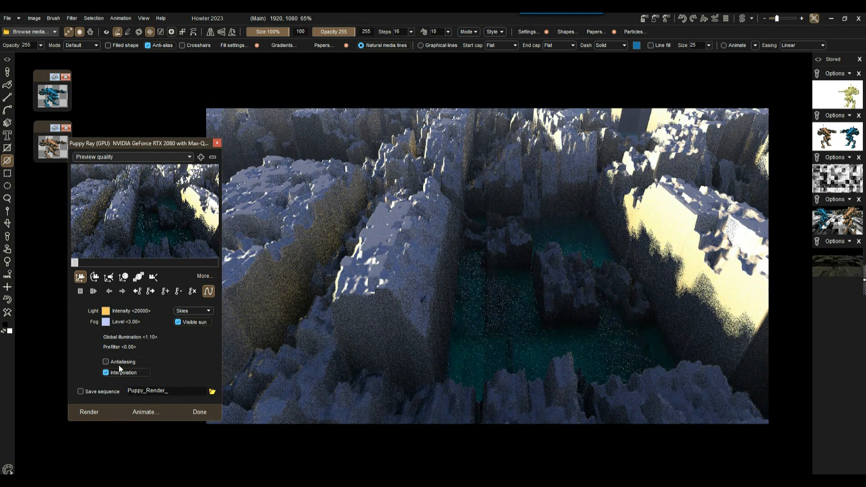
left_click_drag(123, 367, 210, 110)
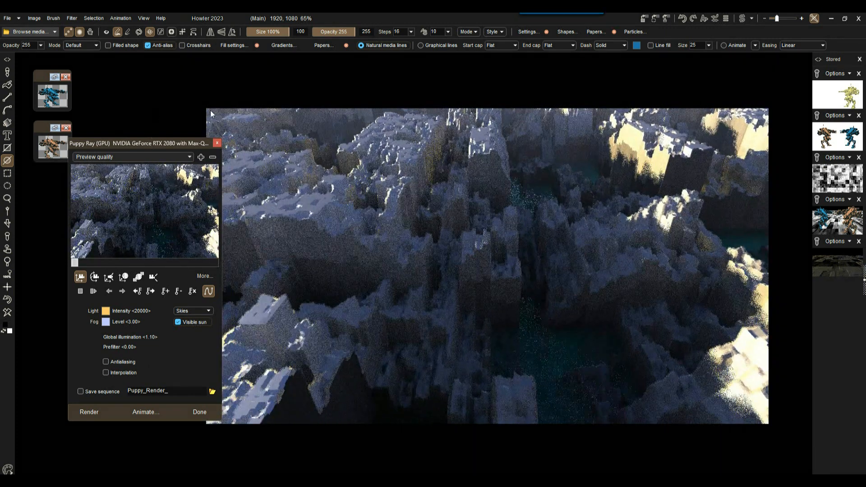
left_click(139, 277)
mouse_move(144, 218)
left_mouse_down()
mouse_move(145, 230)
mouse_move(147, 221)
left_mouse_up()
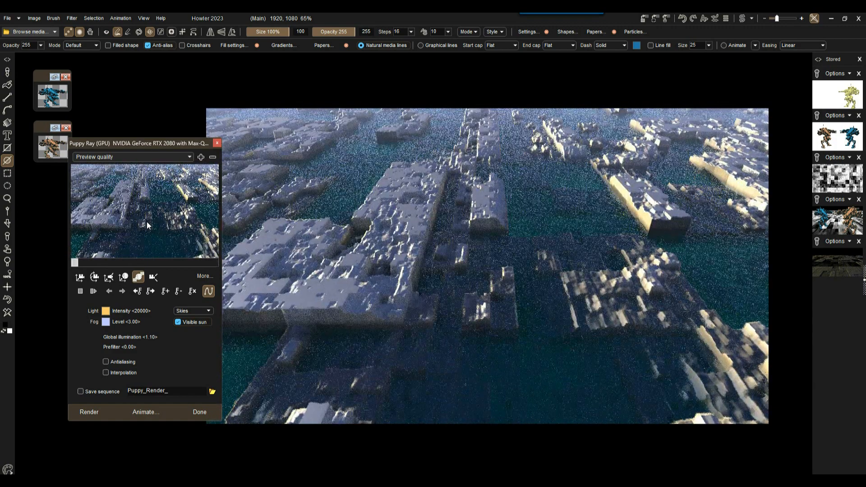
- Show the extended Puppy Ray settings, lower the water level and turn the camera up to frame the horizon and sun
left_click(205, 276)
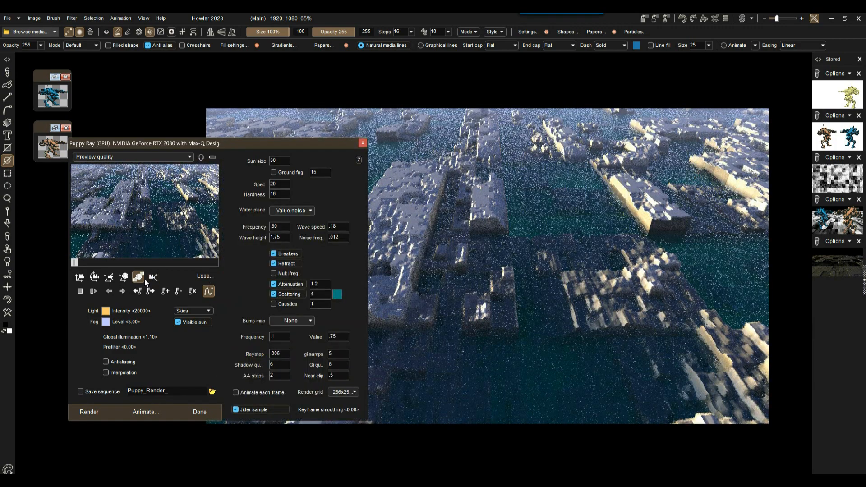
left_click(124, 276)
left_click_drag(142, 215, 145, 195)
left_click(95, 277)
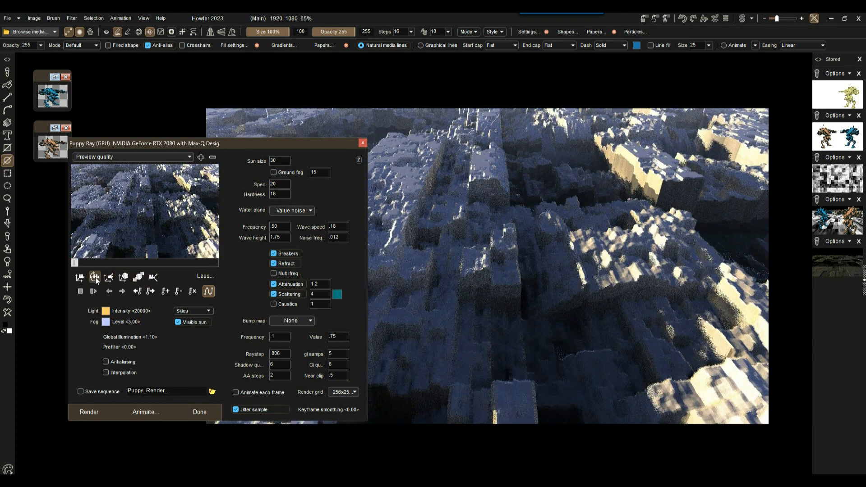
left_click_drag(108, 193, 237, 251)
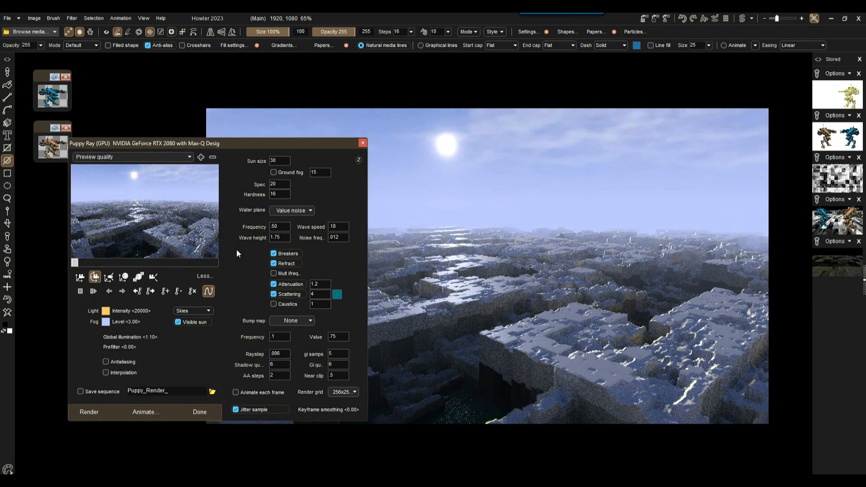
- Flatten the terrain further into low plates and move the Puppy Ray window away from the rendered view
left_click(138, 276)
left_click_drag(149, 208, 150, 229)
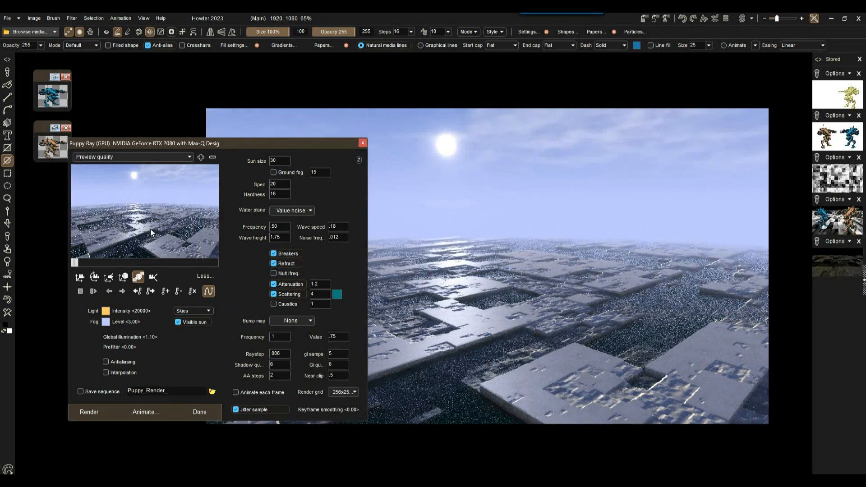
left_click_drag(157, 144, 100, 93)
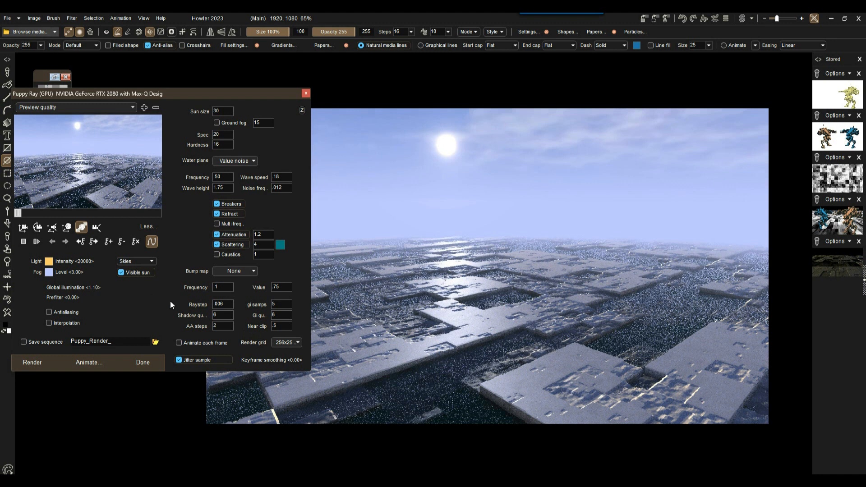
- Try the Tek bump map, choose Riverbed instead and bring the camera down closer to the plates
left_click(233, 272)
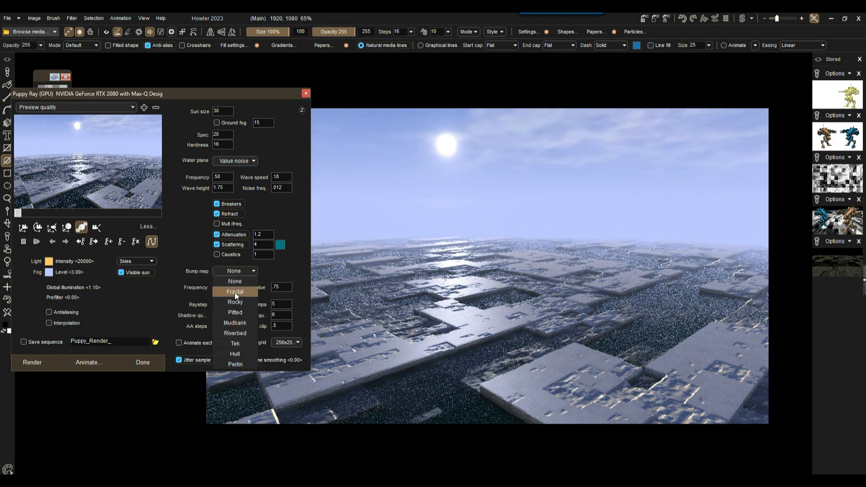
left_click(238, 346)
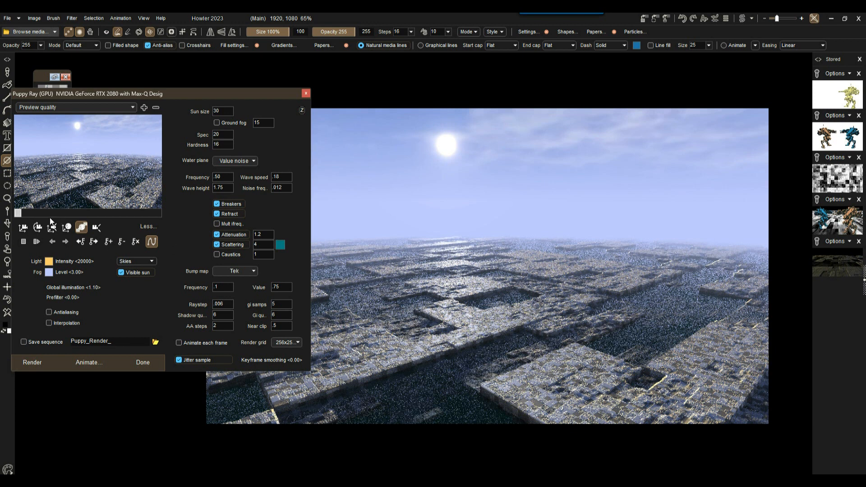
left_click(249, 270)
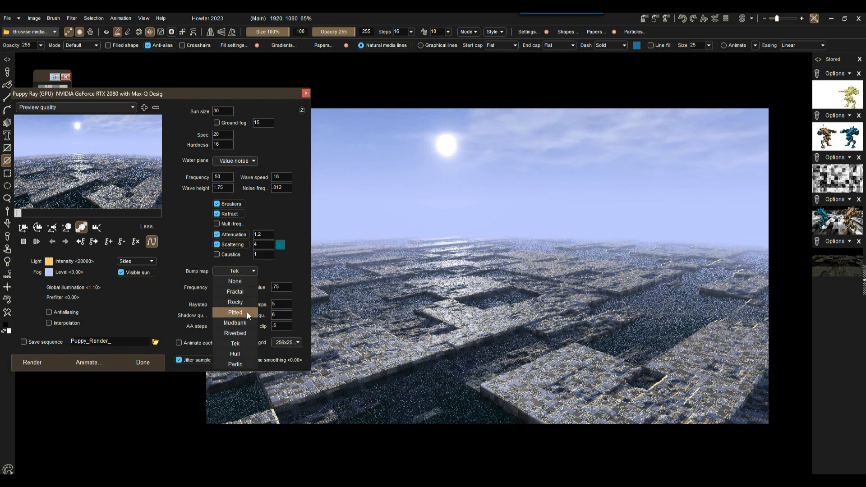
left_click(245, 333)
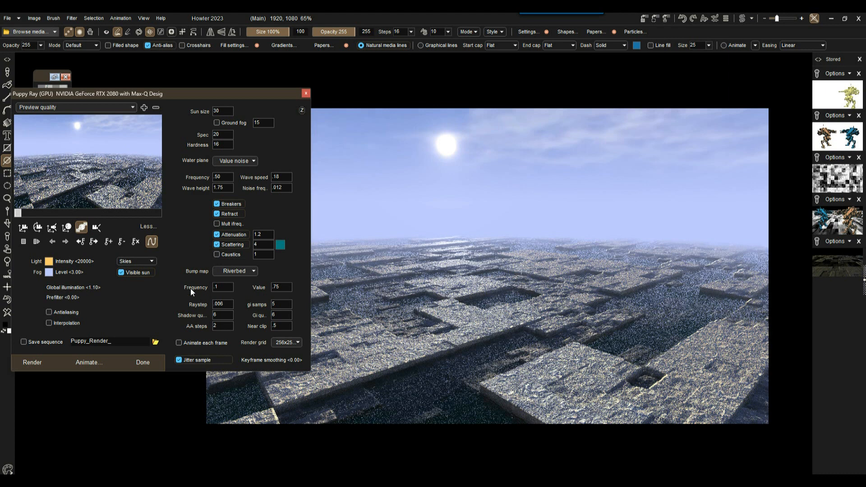
left_click(23, 228)
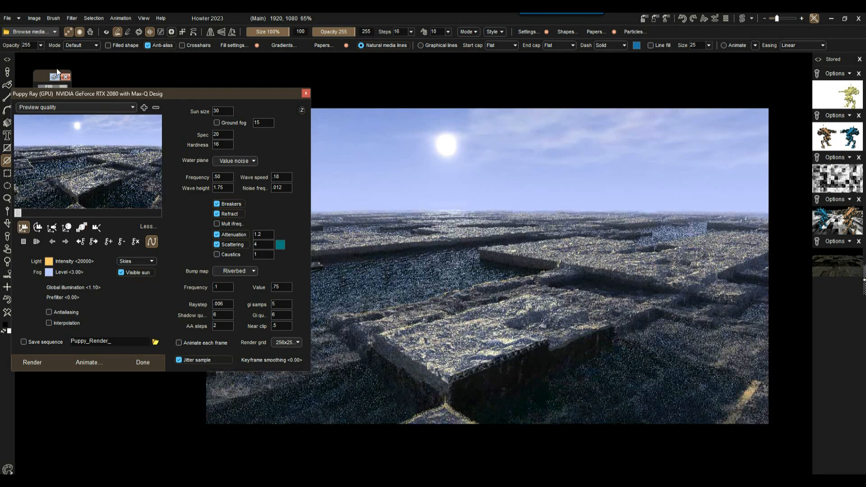
- Set the water scattering color to dark teal (RGB 8, 64, 64) and its value to 33, and move the camera to frame an open pool
left_click(282, 244)
left_click(443, 223)
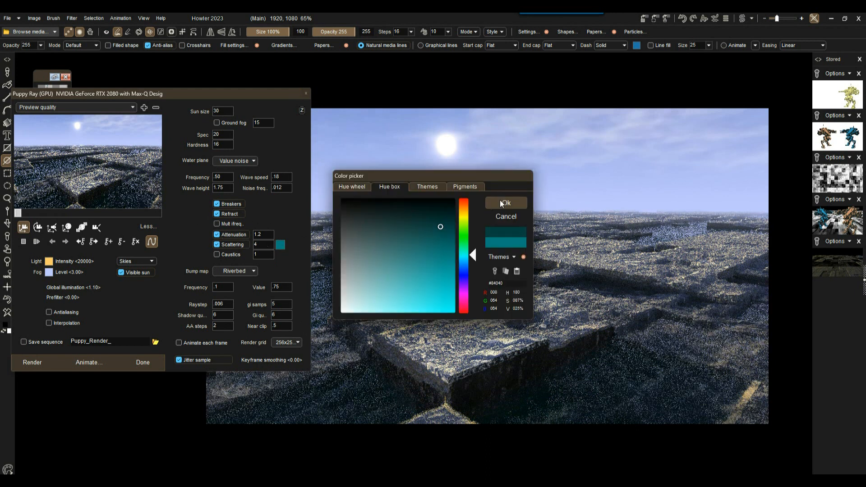
left_click(501, 199)
double_click(266, 246)
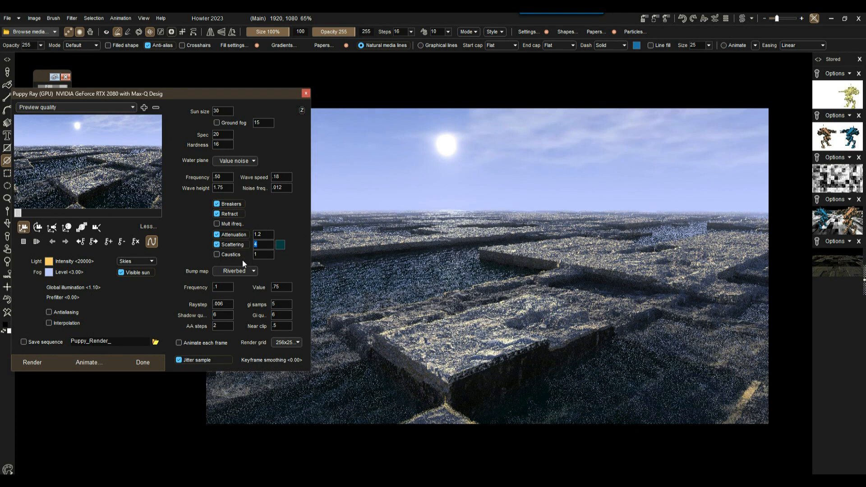
left_click_drag(128, 180, 196, 124)
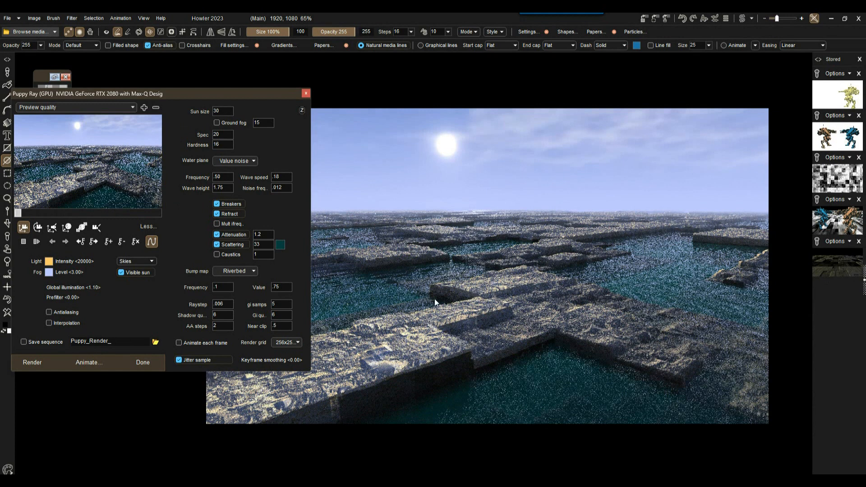
left_click_drag(144, 173, 141, 142)
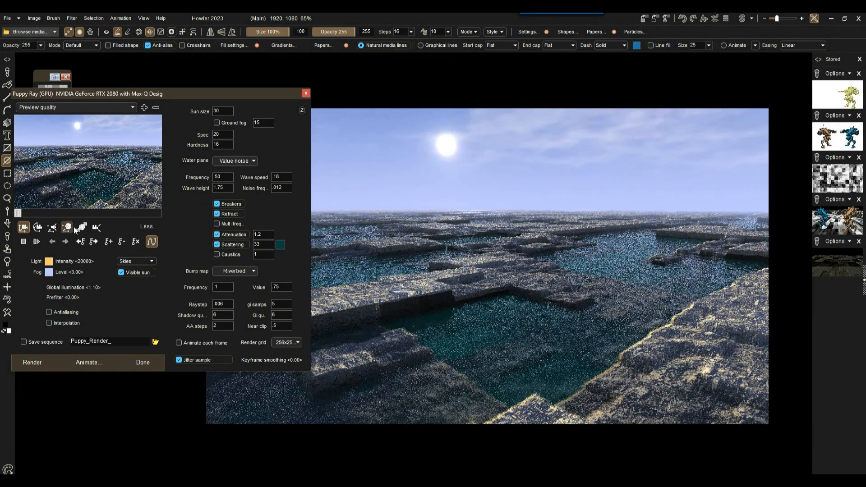
- Reduce the terrain height slightly more and lower the water level until the plates stand clear of the water
left_click(81, 227)
left_click_drag(88, 163, 90, 167)
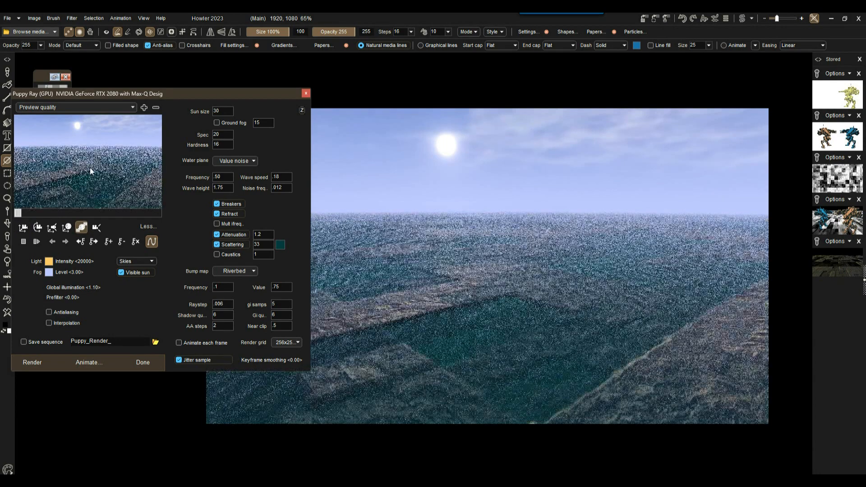
left_click(66, 228)
left_click_drag(75, 197, 79, 194)
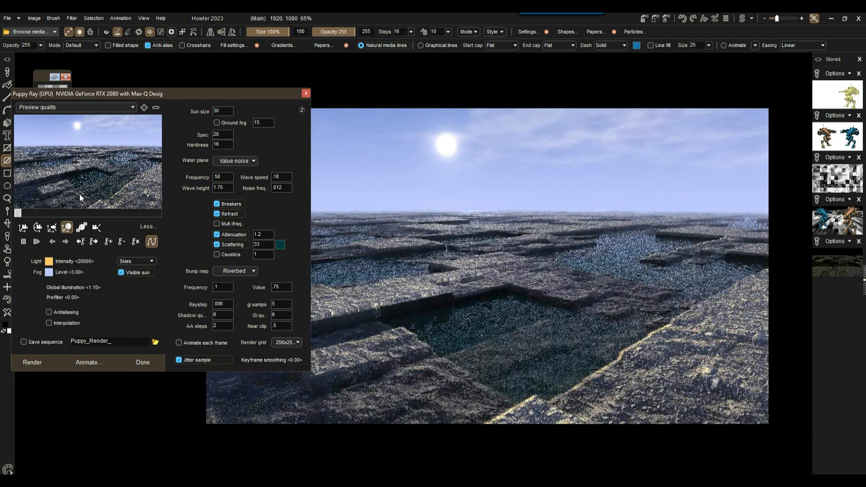
- Change the water plane to Perlin noise and the render preset to High quality
left_click(229, 161)
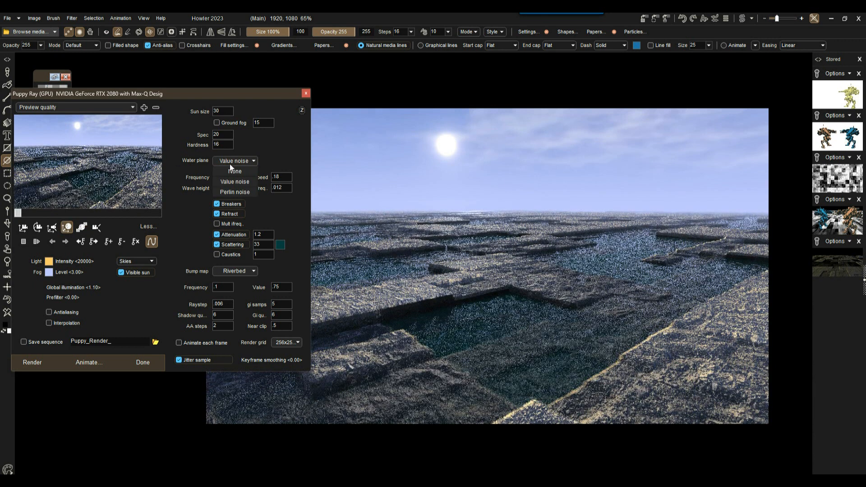
left_click(234, 191)
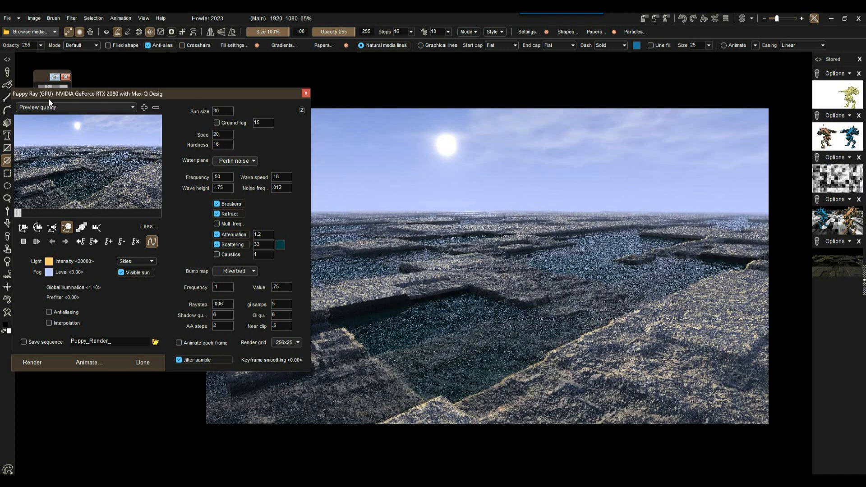
left_click(42, 106)
left_click(38, 148)
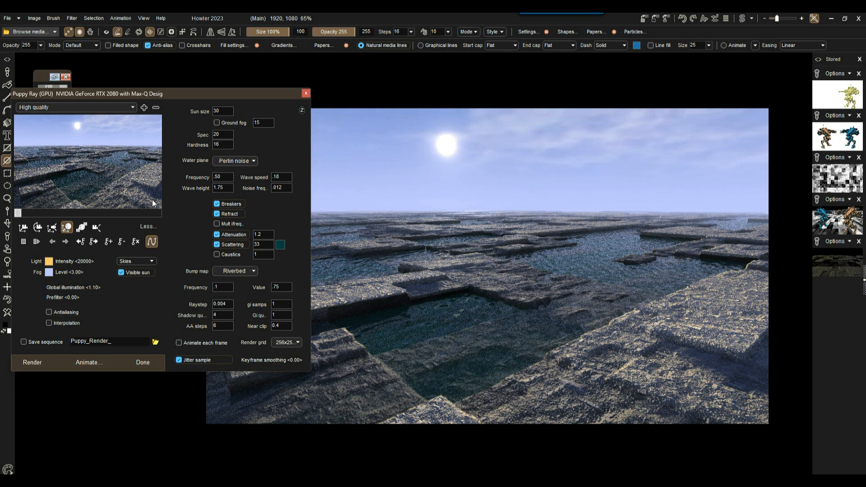
- Enable caustics with a value of 22 and set the fog level to 10
double_click(264, 255)
type("22")
left_click_drag(140, 180, 139, 178)
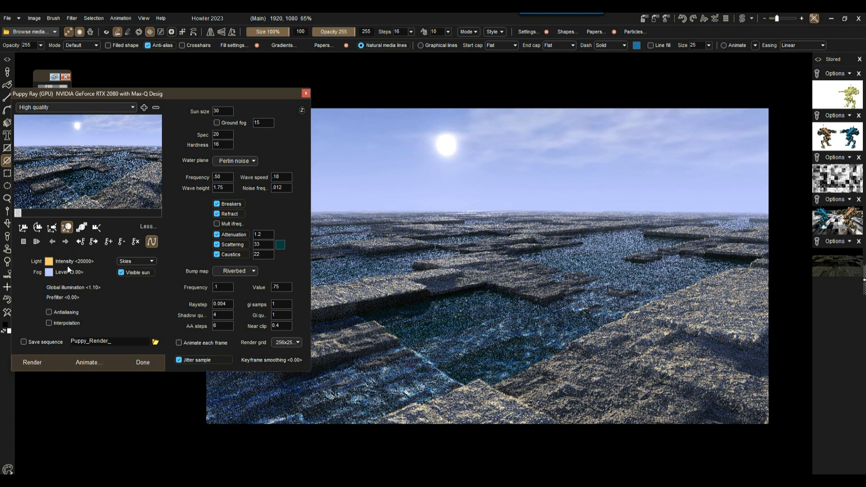
left_click_drag(78, 273, 144, 274)
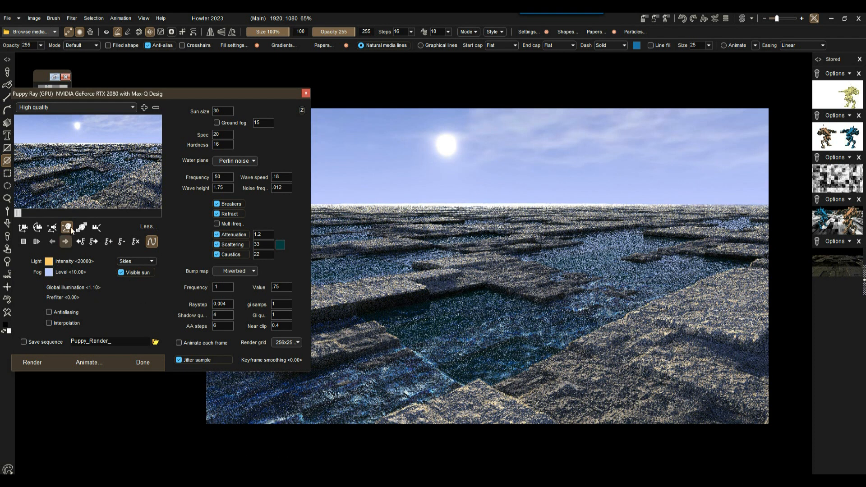
- Move the sun to the right of center above the horizon and set the sun size to 234
left_click(52, 227)
left_click_drag(306, 141, 396, 102)
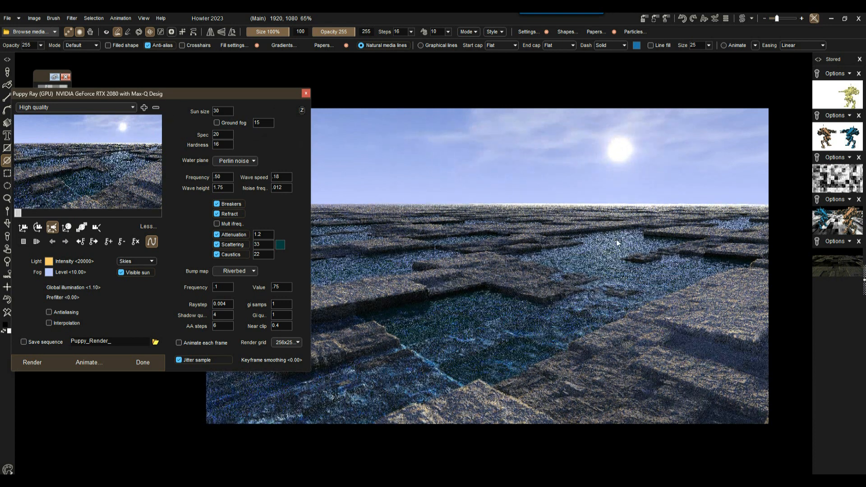
left_click_drag(106, 134, 134, 145)
double_click(226, 112)
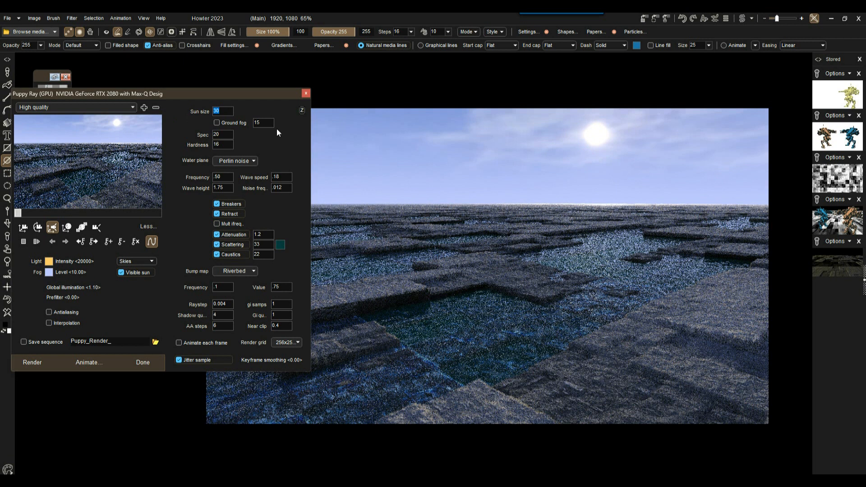
type("23")
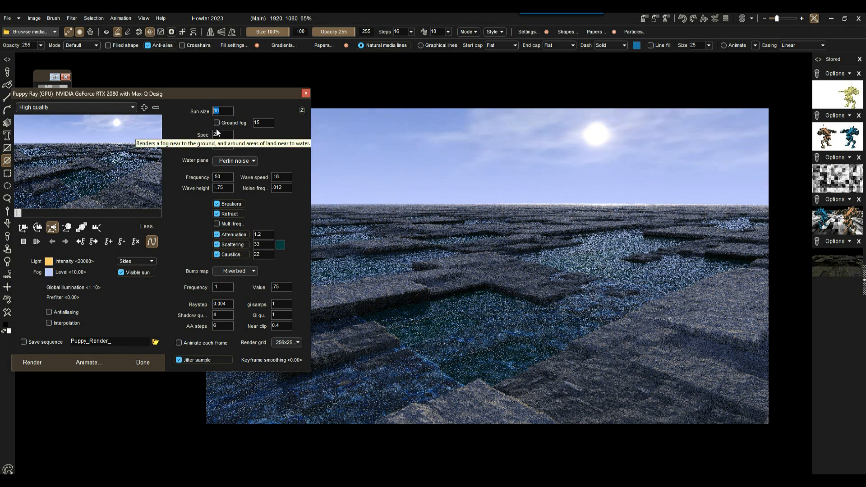
type("4")
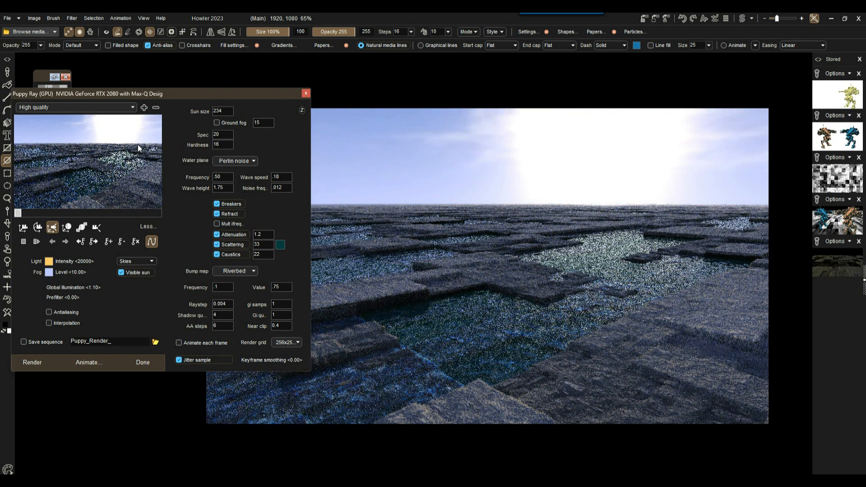
- Reframe the camera to show more sky and apply the red-orange sky with the planet
left_click(96, 227)
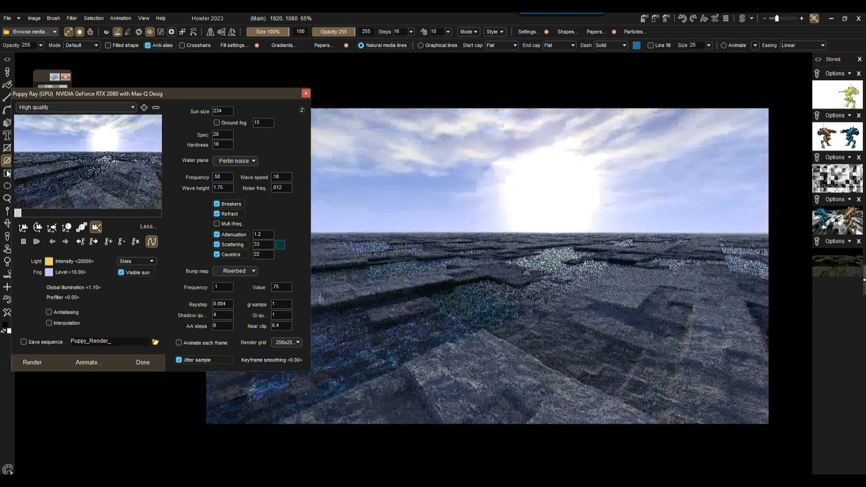
left_click_drag(5, 171, 26, 165)
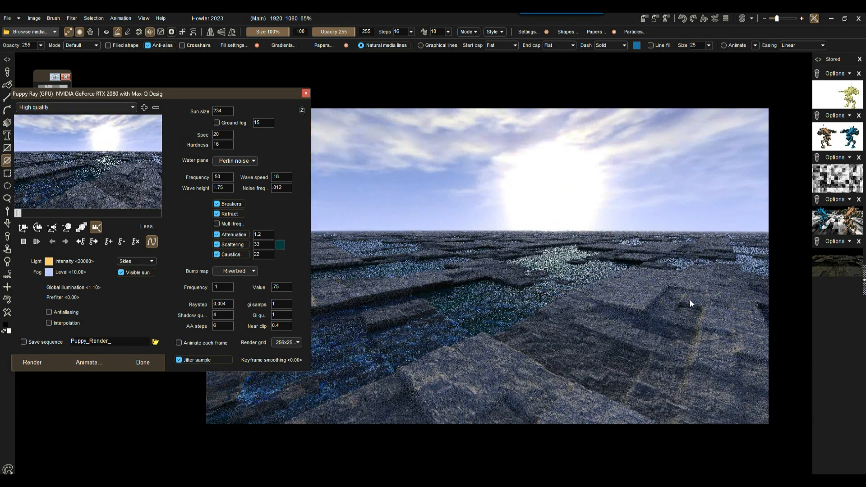
left_click(140, 261)
left_click(122, 265)
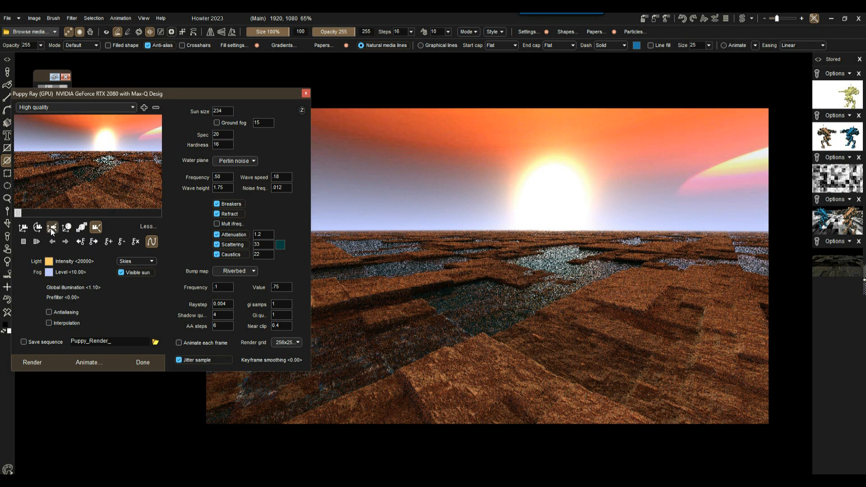
left_click(38, 228)
mouse_move(106, 166)
left_mouse_down()
mouse_move(66, 173)
mouse_move(148, 164)
mouse_move(114, 176)
left_mouse_up()
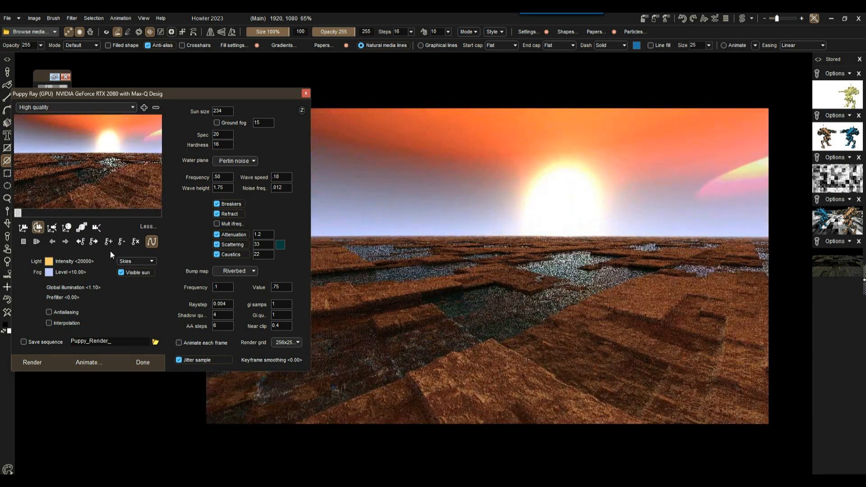
left_click_drag(113, 186, 100, 187)
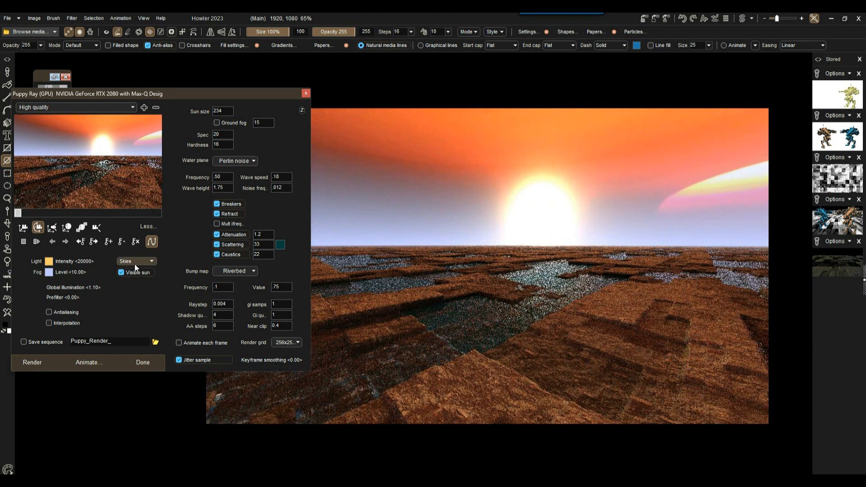
- Change the sky to the streaky yellow-orange sunset and turn the camera so the sun sits right of center
left_click(134, 260)
left_click(168, 264)
left_click_drag(107, 164, 128, 163)
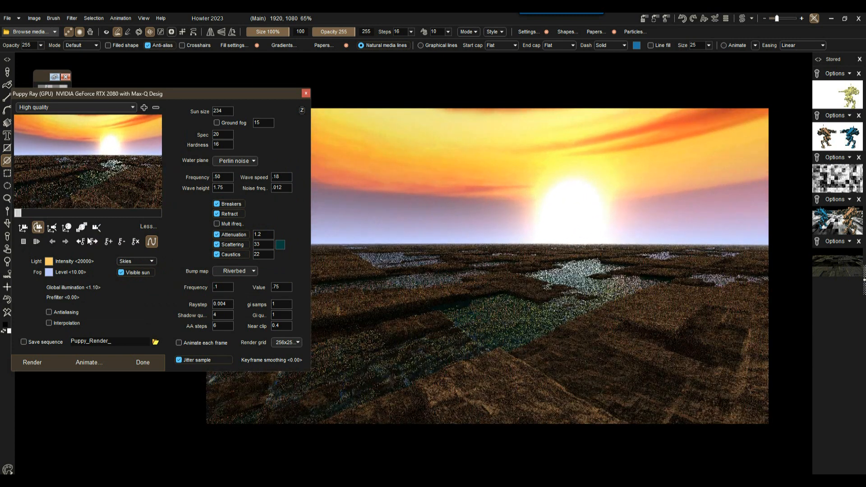
- Set the fog color to dark brown #352D25 and nudge the camera to refine the framing
left_click(49, 273)
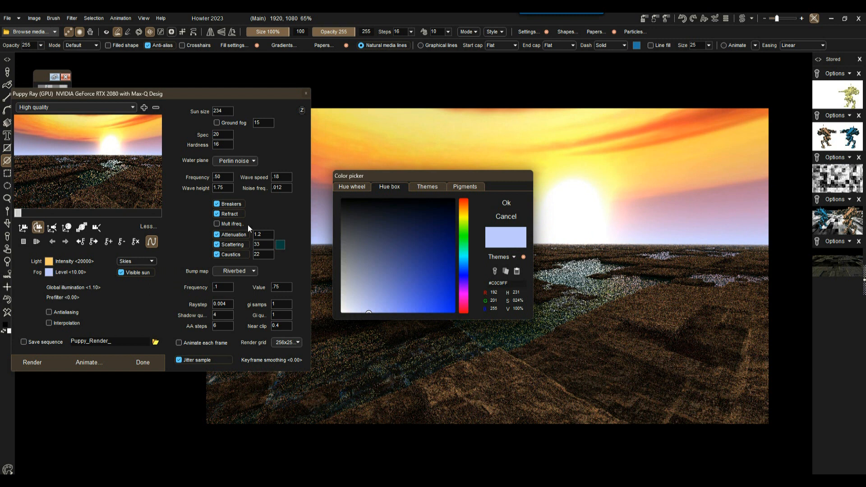
left_click(464, 208)
mouse_move(407, 236)
left_mouse_down()
mouse_move(372, 254)
mouse_move(374, 221)
left_mouse_up()
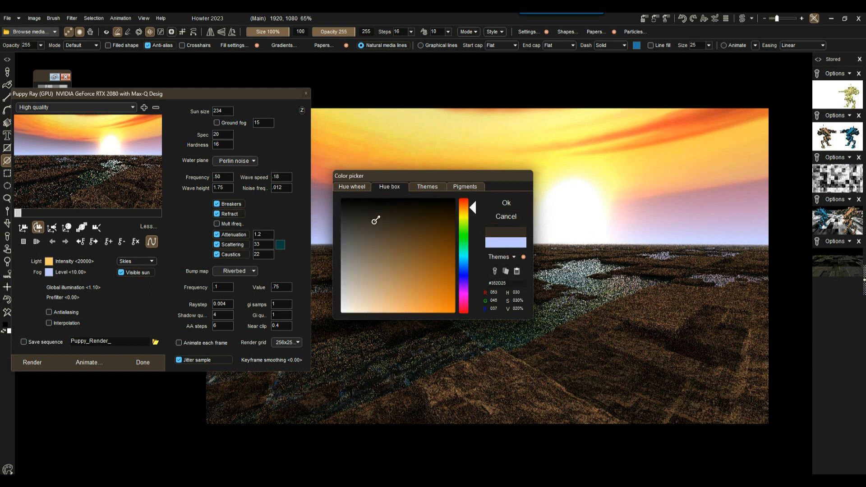
left_click(506, 203)
left_click_drag(115, 166, 121, 172)
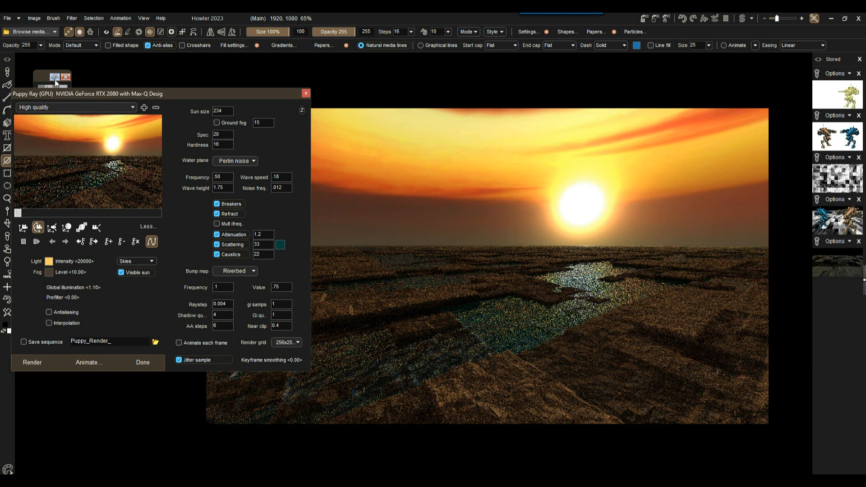
- Render the landscape with the Final render preset, accept it, and store a copy of the finished image
left_click(28, 111)
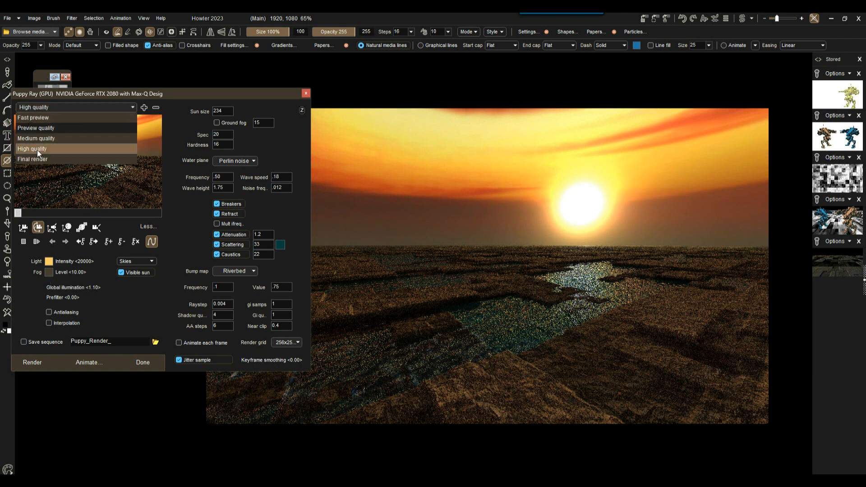
left_click(30, 161)
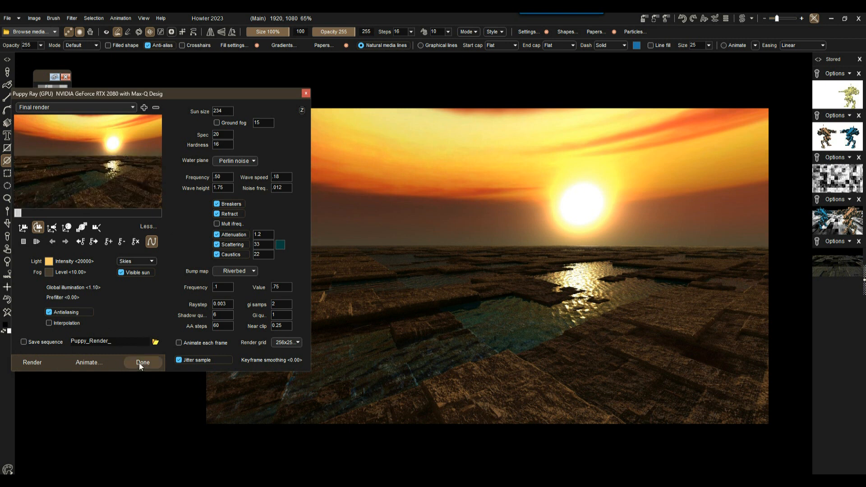
left_click(143, 363)
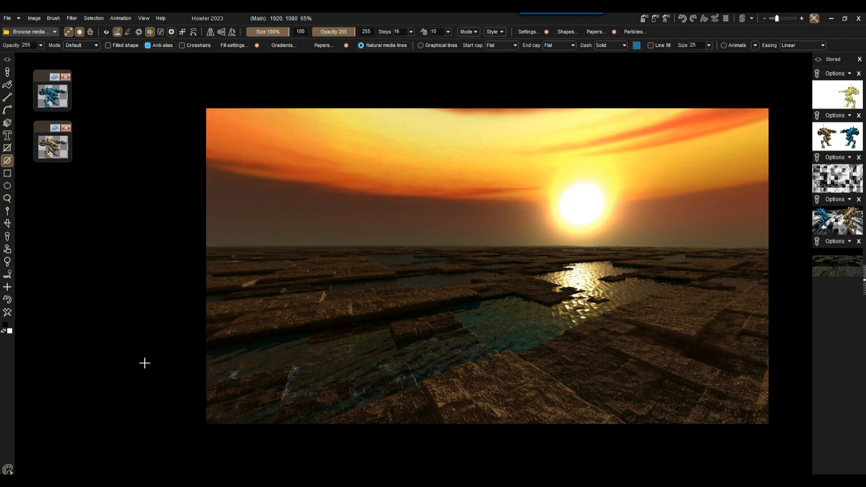
left_click(643, 17)
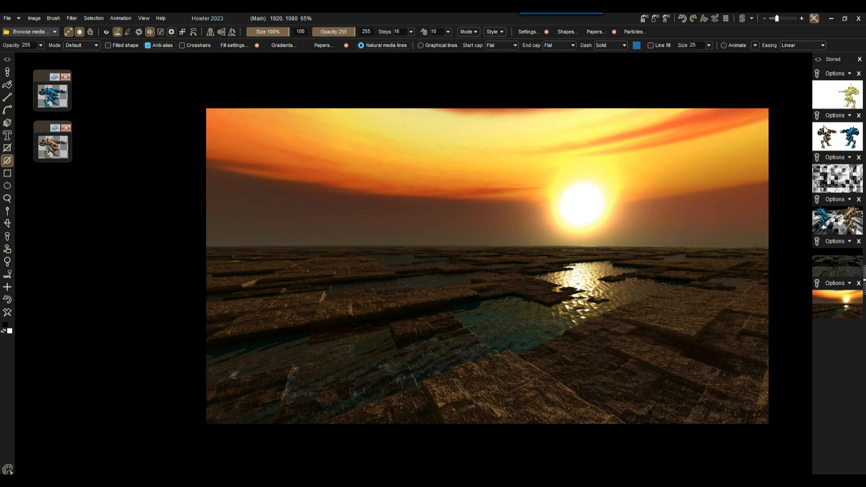
- Compare the stored picture of the two facing robots with the stored sunset landscape, ending on the landscape
left_click(837, 137)
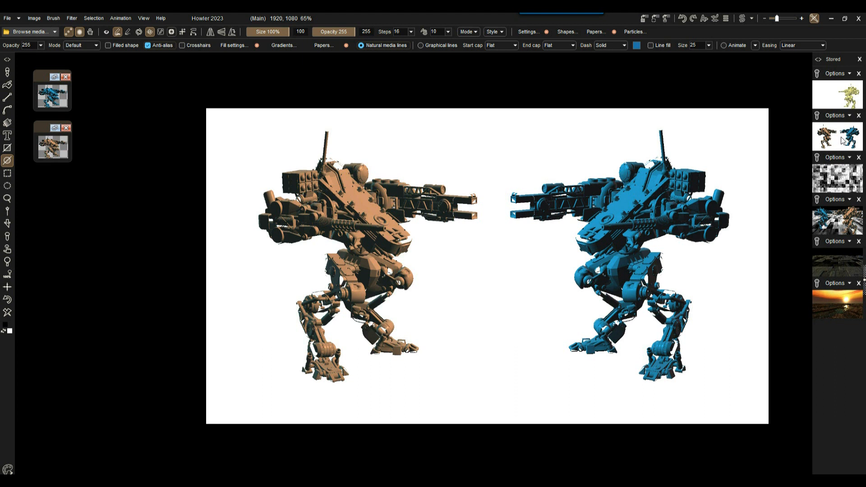
left_click(838, 303)
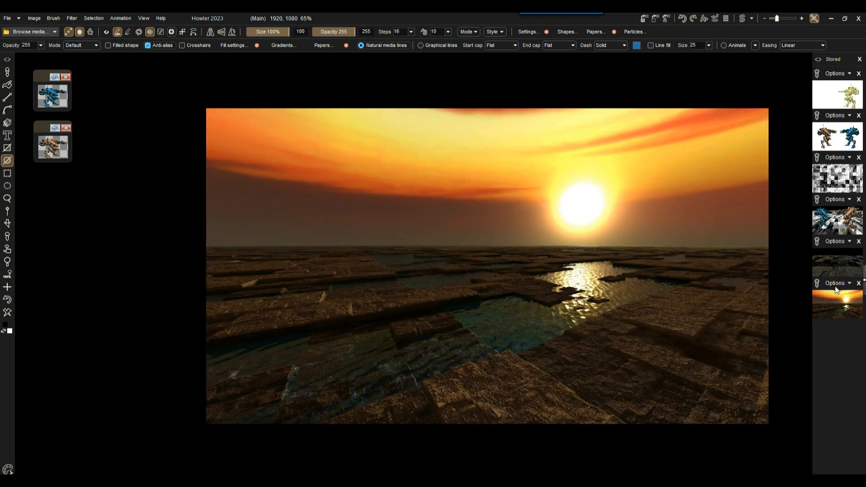
left_click(847, 143)
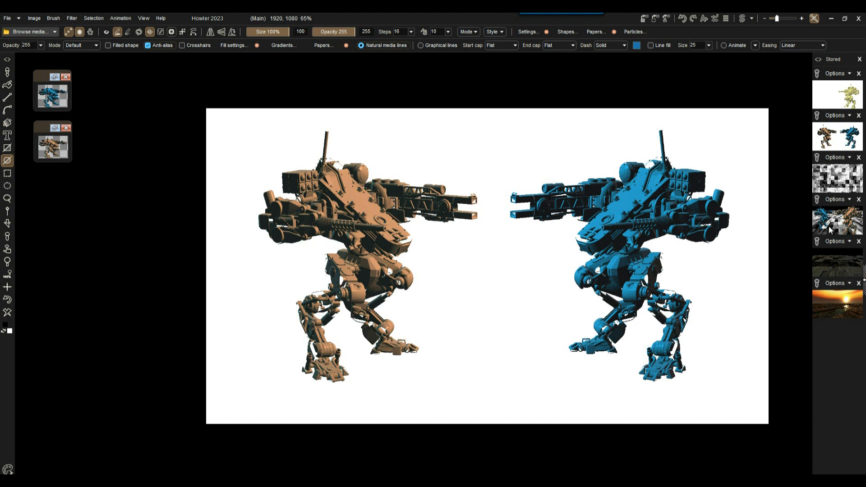
left_click(836, 302)
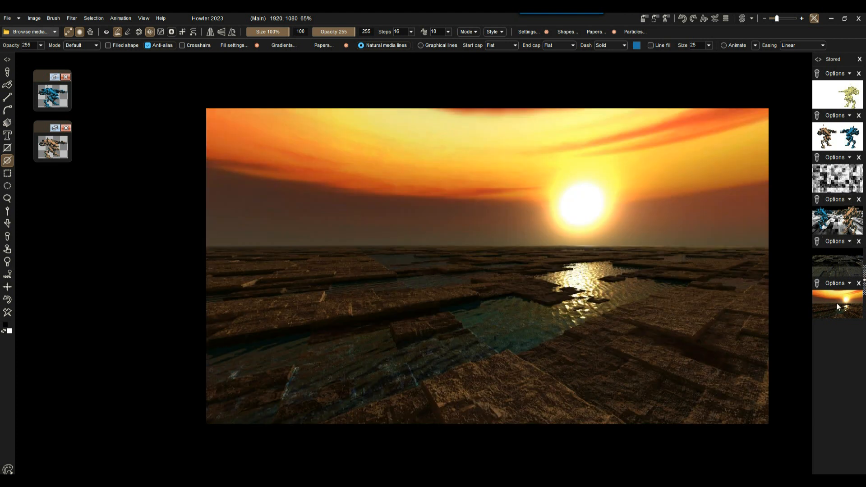
- Load the stored blue robot brush with the live brush preview on and expand its adjustment settings beside the canvas
left_click(43, 99)
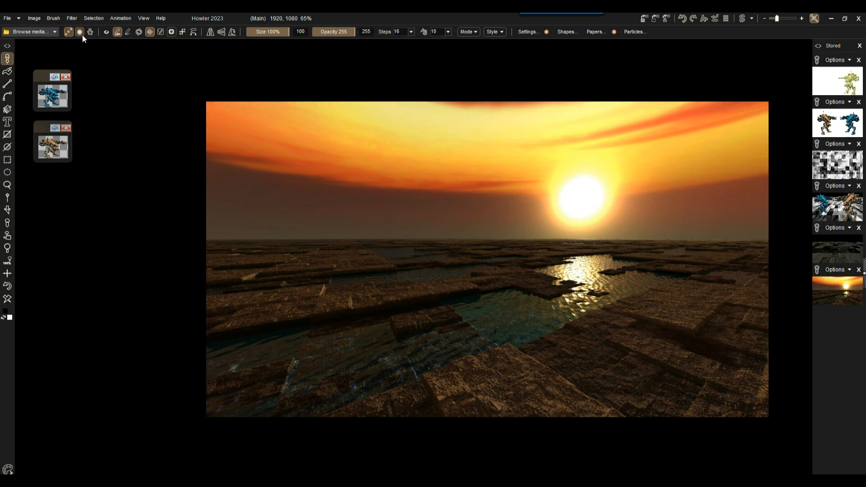
left_click(118, 32)
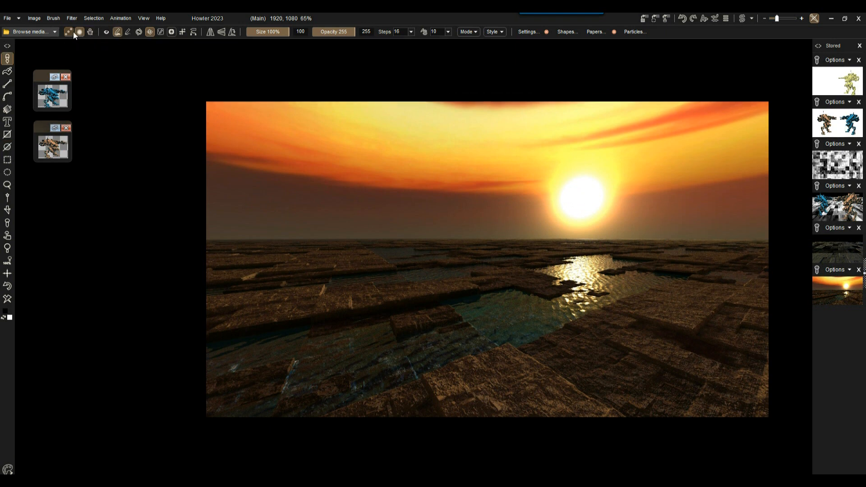
left_click(106, 32)
left_click(54, 99)
left_click(55, 76)
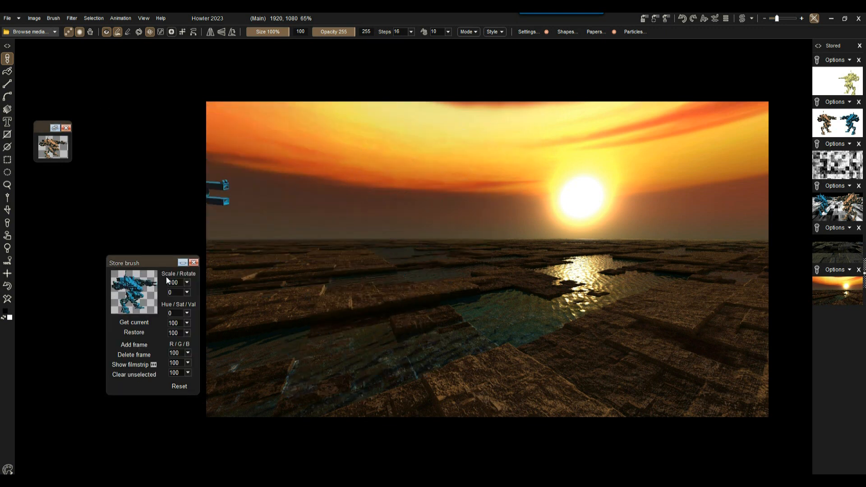
left_click_drag(144, 261, 115, 74)
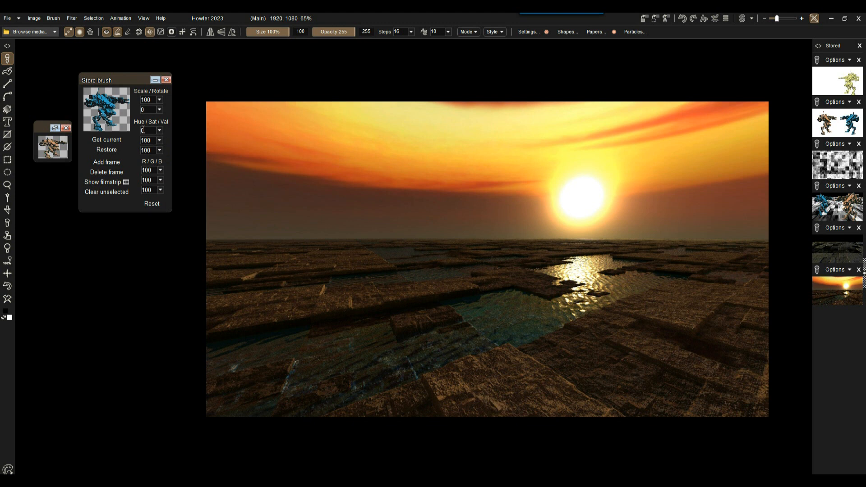
- Darken the blue robot brush to a value of 64 and set its red level to 185
left_click(160, 150)
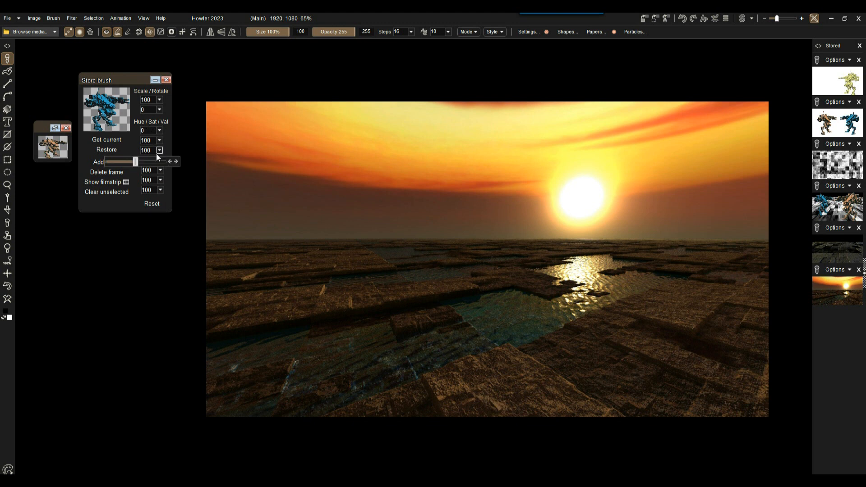
left_click(126, 161)
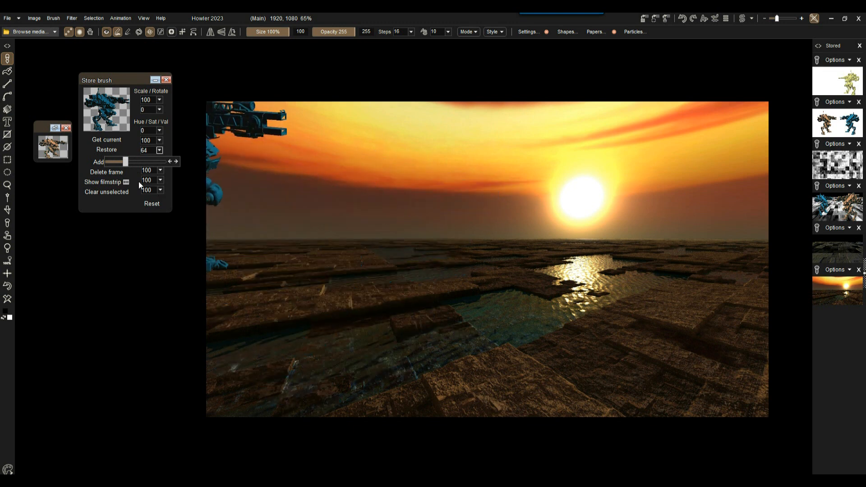
left_click(161, 170)
left_click(144, 182)
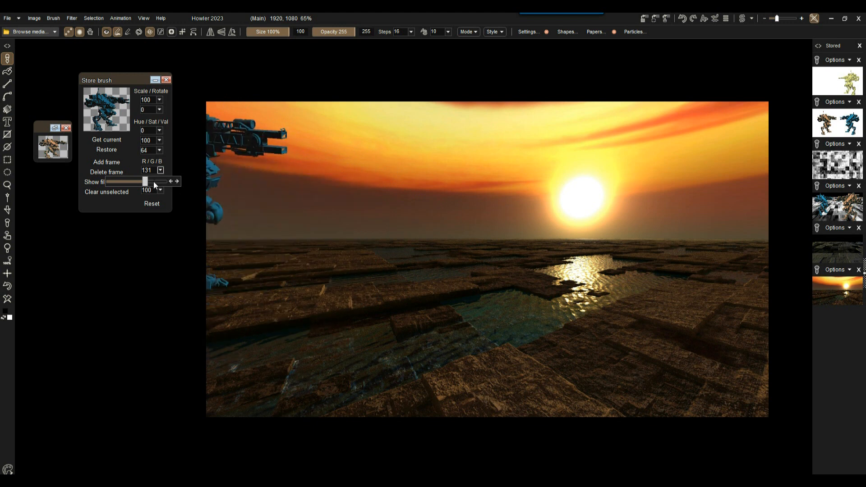
left_click(160, 181)
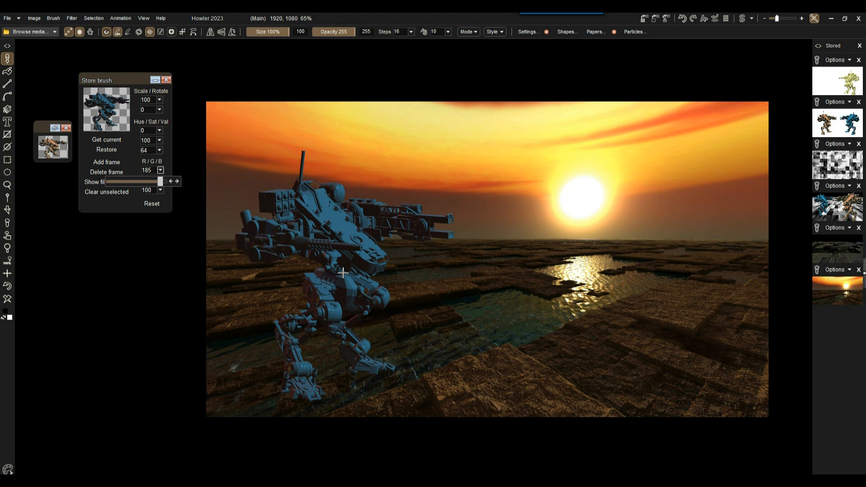
- Set the blue robot brush's hue to 154 and red level to 86, and stamp it on the landscape's left side
left_click(159, 130)
mouse_move(128, 142)
left_mouse_down()
mouse_move(157, 142)
mouse_move(145, 142)
left_mouse_up()
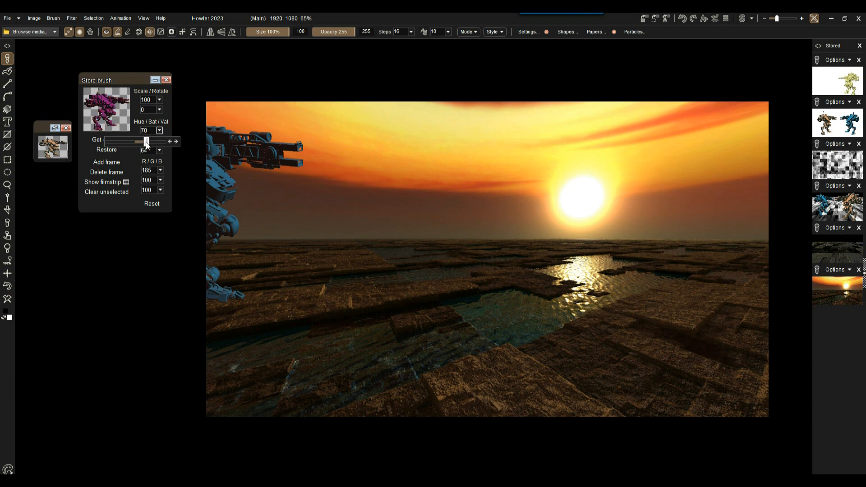
left_click(158, 142)
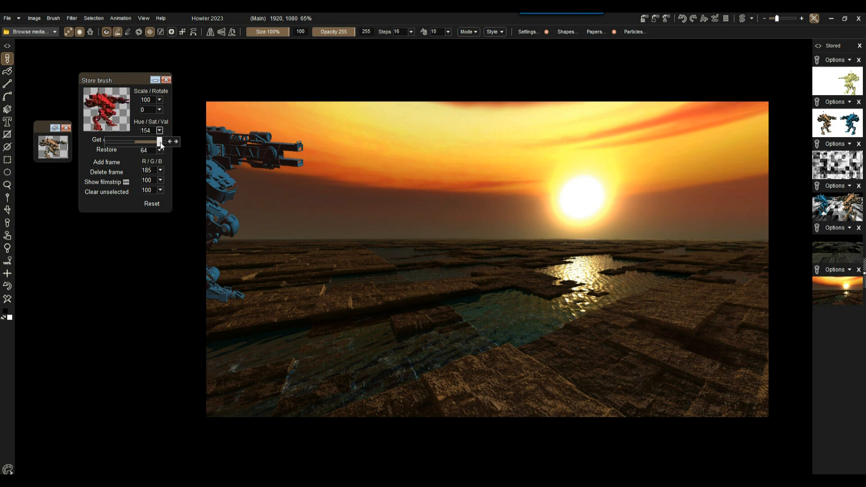
left_click(160, 170)
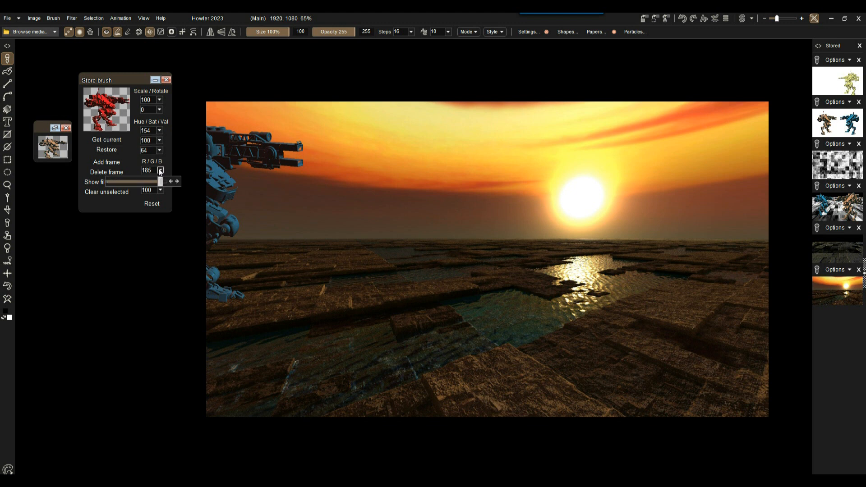
left_click(133, 181)
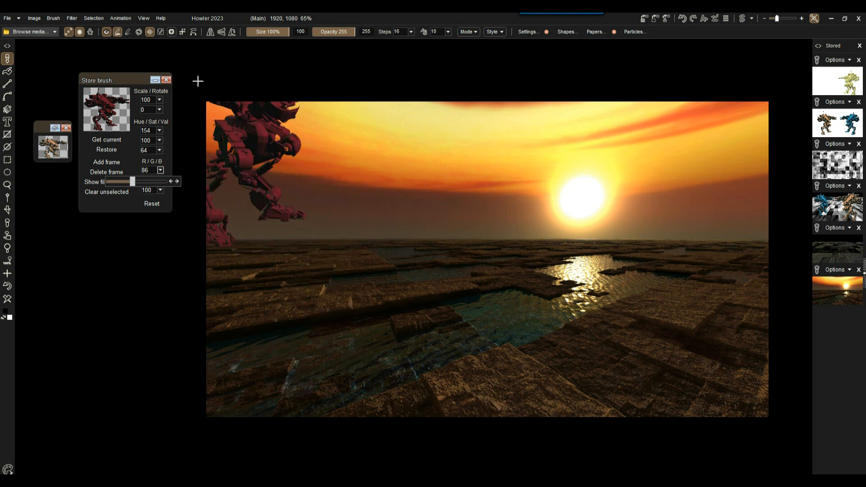
left_click(341, 282)
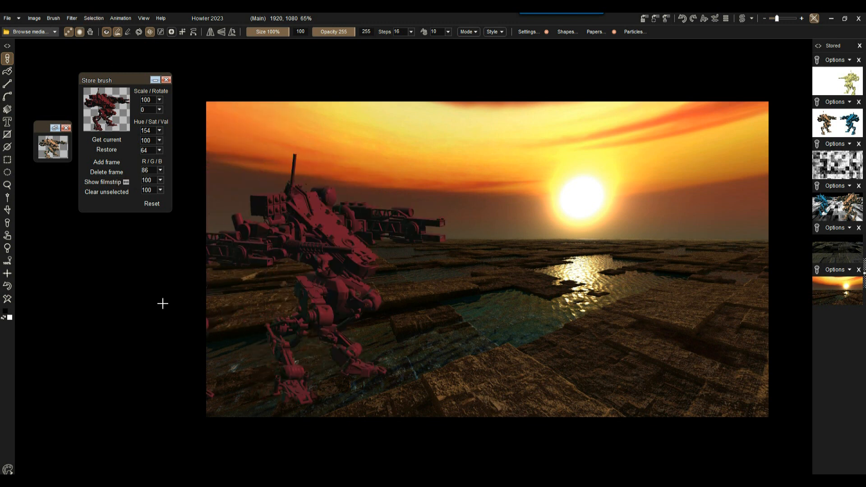
- Load the stored tan robot brush and flip it horizontally to face the stamped red robot
left_click(55, 148)
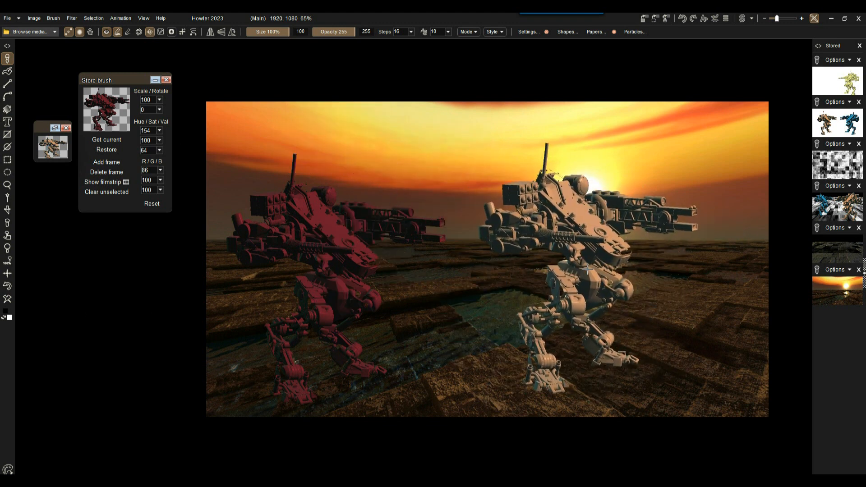
key("x")
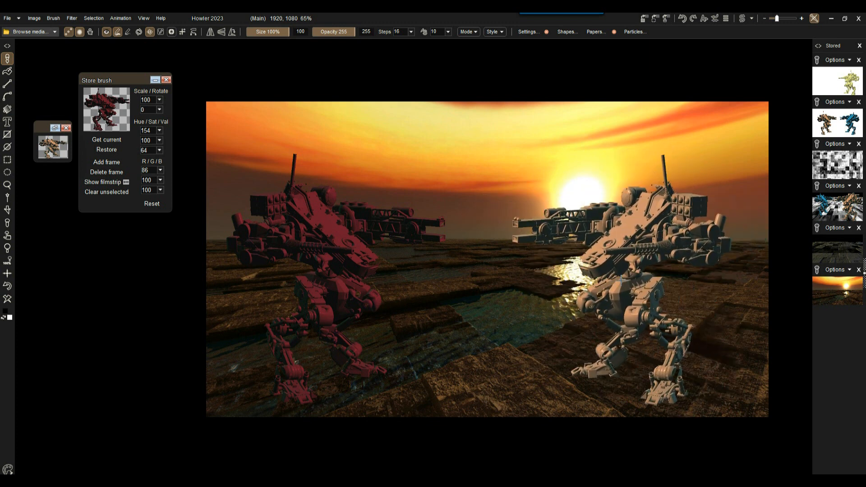
- Set the hue of the first stored robot brush to -163
left_click(159, 130)
left_click(151, 141)
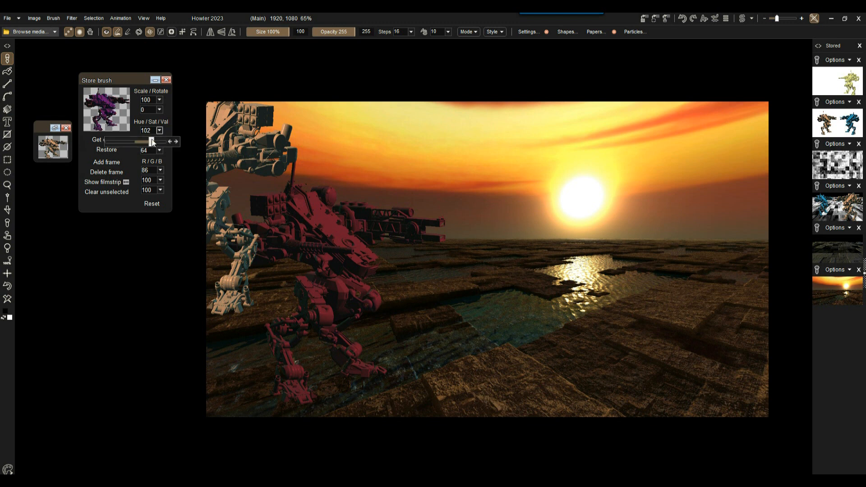
left_click_drag(152, 143, 109, 142)
- Open the tan robot's stored brush settings and set its hue to 64 and scale to 144
left_click(54, 146)
left_click(55, 130)
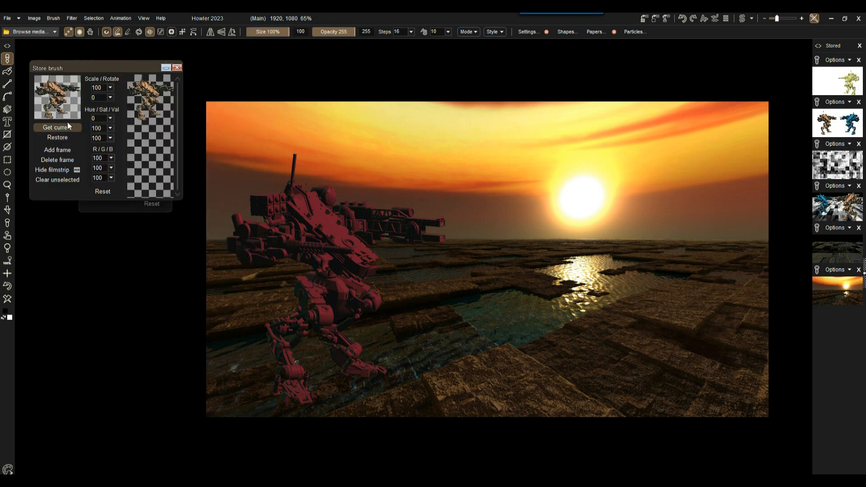
left_click_drag(88, 68, 97, 237)
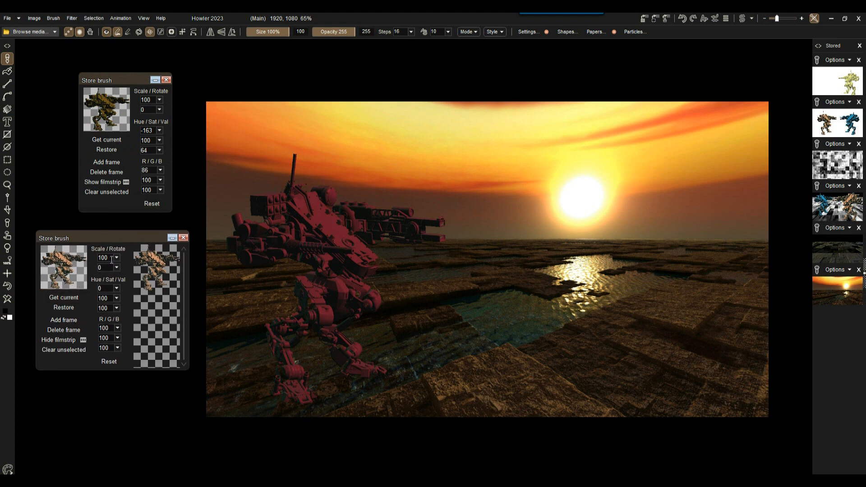
left_click(116, 288)
mouse_move(93, 299)
left_mouse_down()
mouse_move(67, 300)
mouse_move(110, 299)
mouse_move(81, 300)
mouse_move(97, 300)
left_mouse_up()
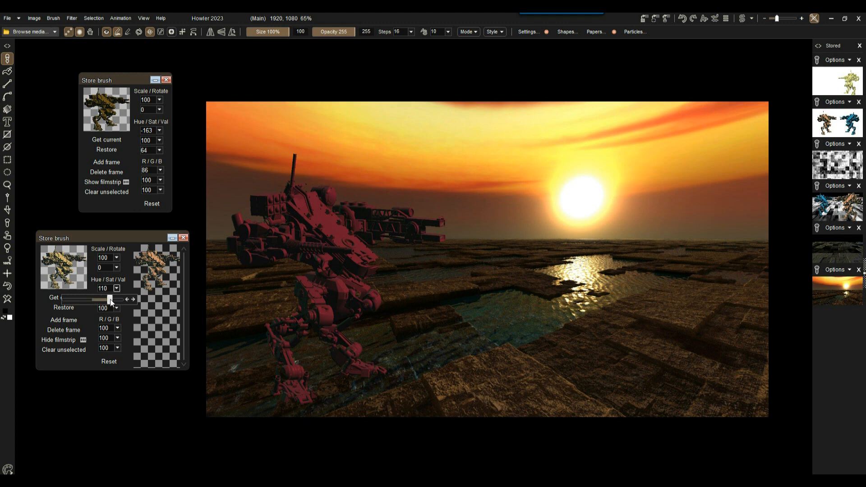
left_click_drag(105, 299, 103, 299)
left_click(117, 258)
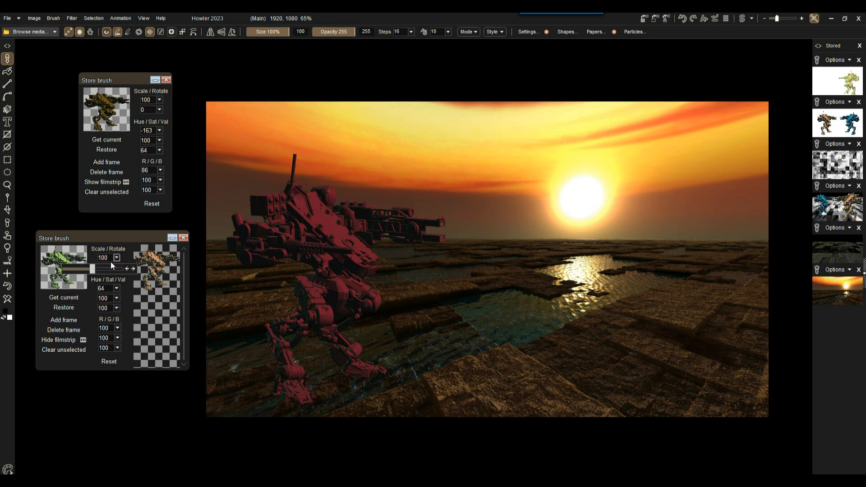
left_click(130, 307)
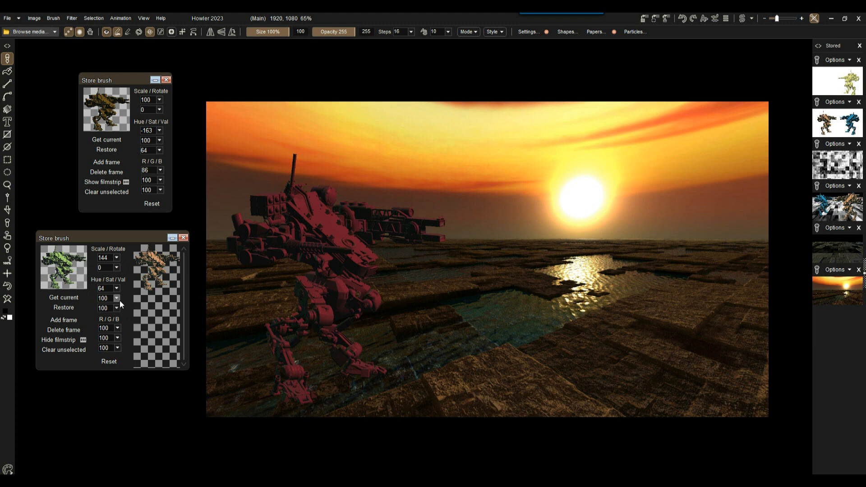
- Mute and darken the same robot brush with a saturation of 61 and a value of 68
left_click(116, 299)
left_click_drag(82, 310, 66, 310)
left_click_drag(137, 236, 131, 250)
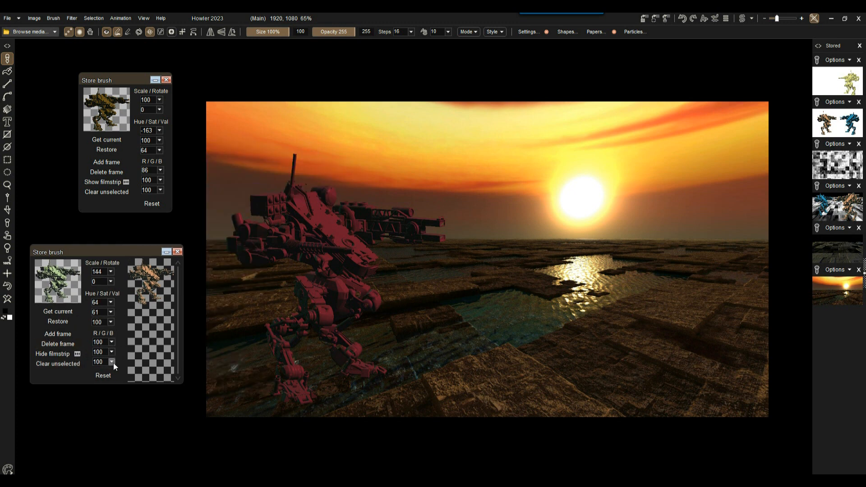
left_click(112, 321)
left_click_drag(85, 334, 78, 334)
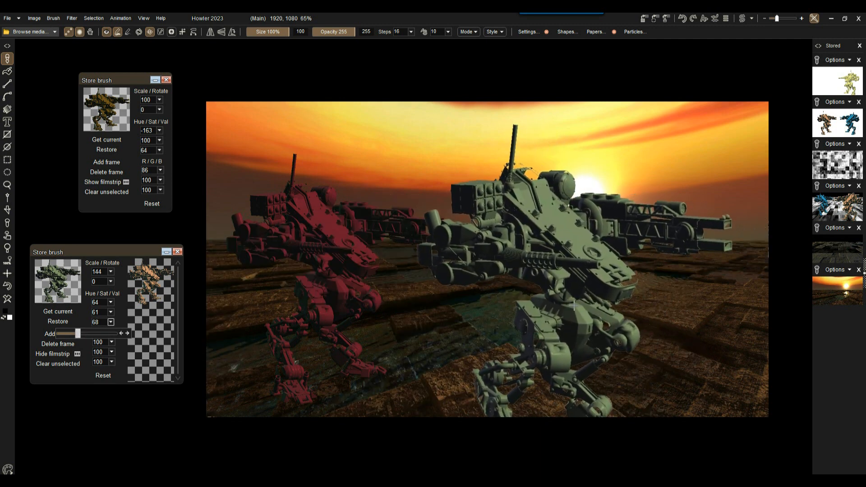
- Stamp the green robot brush, flipped to face the red robot, on the landscape's right side and store the image
left_click(588, 288)
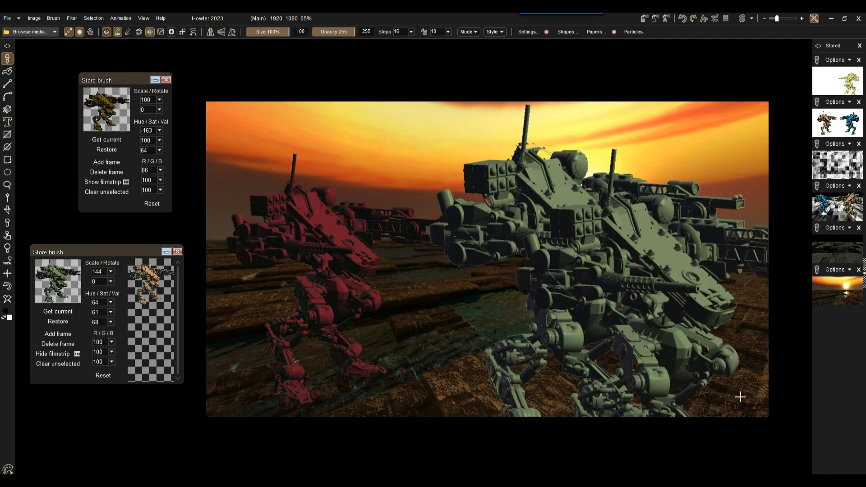
left_click(8, 287)
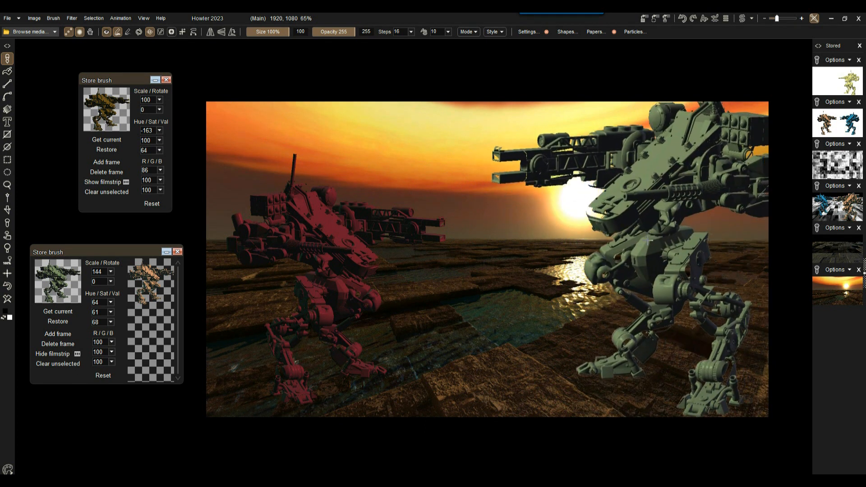
left_click(629, 288)
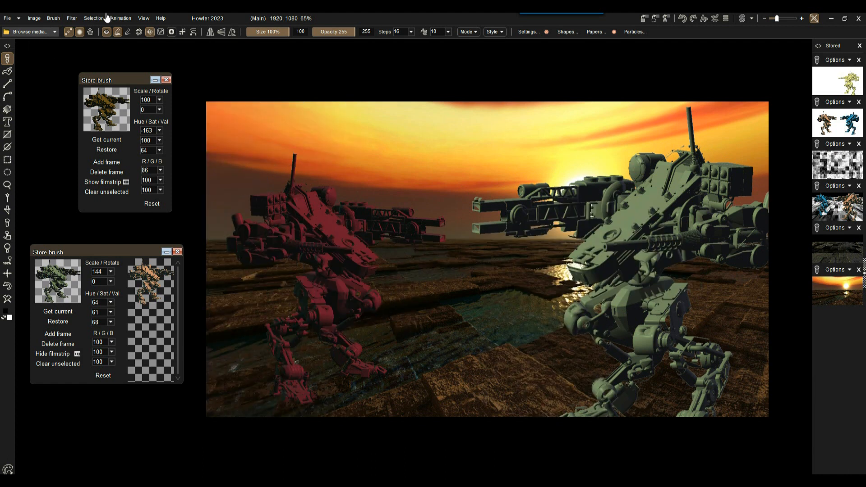
left_click(71, 19)
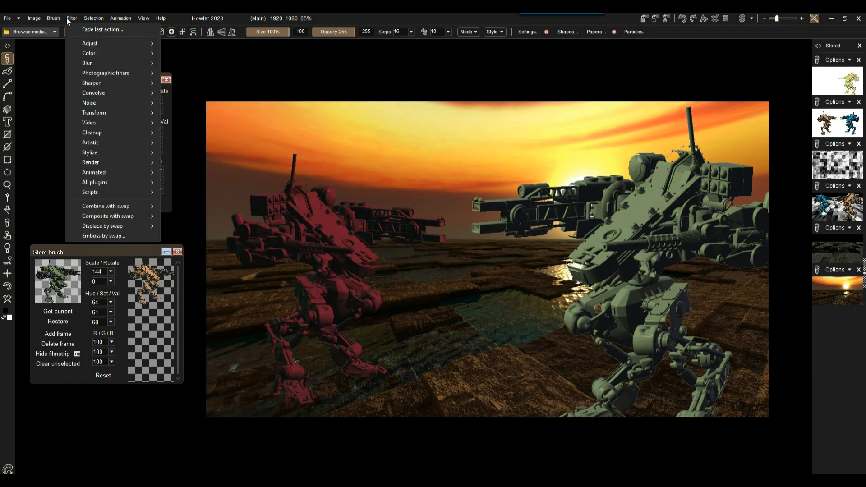
left_click(645, 19)
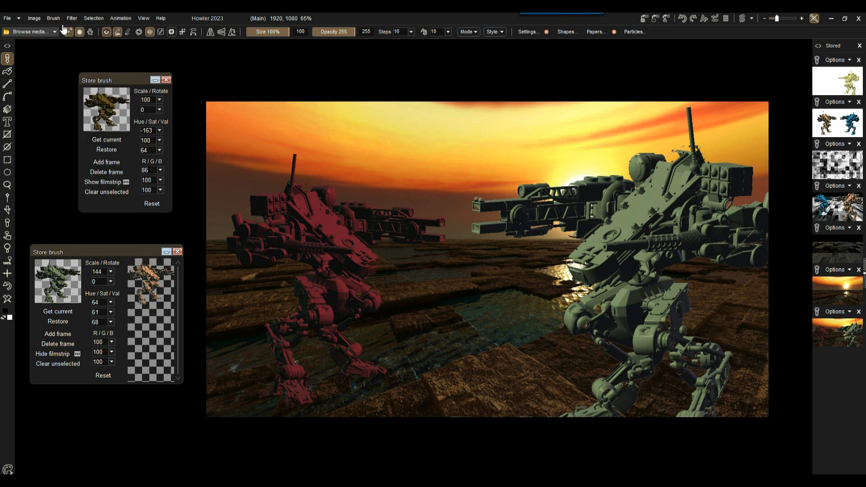
- Apply Soft contrast improvement to the image with softness 6, exposure 179 and level 37
left_click(71, 19)
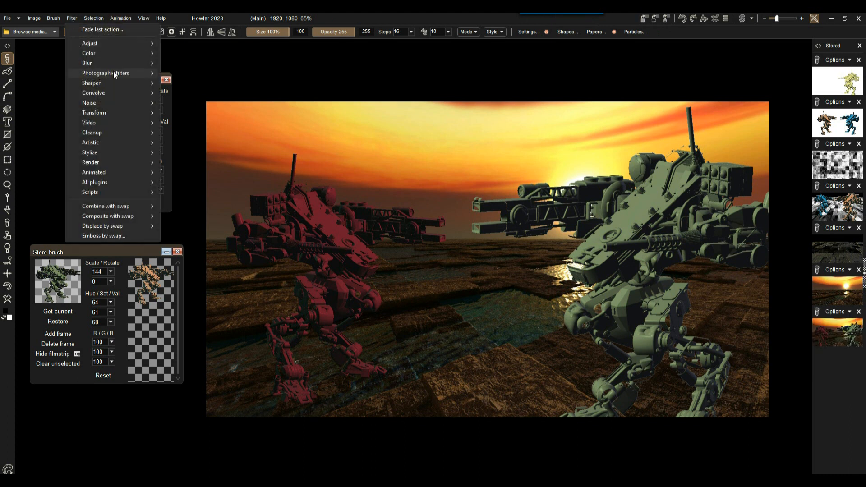
mouse_move(105, 74)
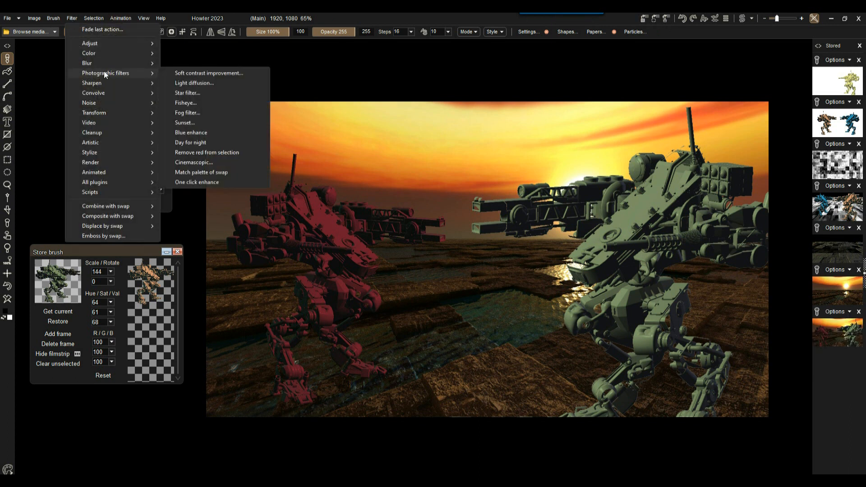
left_click(199, 74)
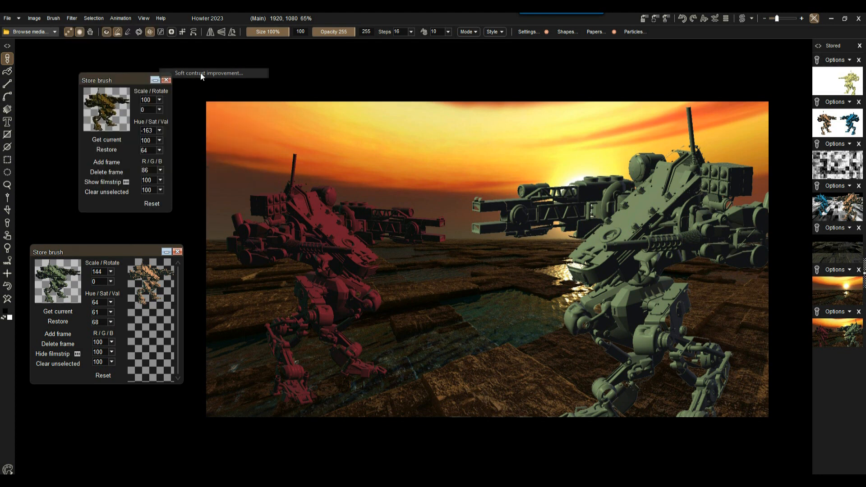
left_click_drag(463, 272, 407, 247)
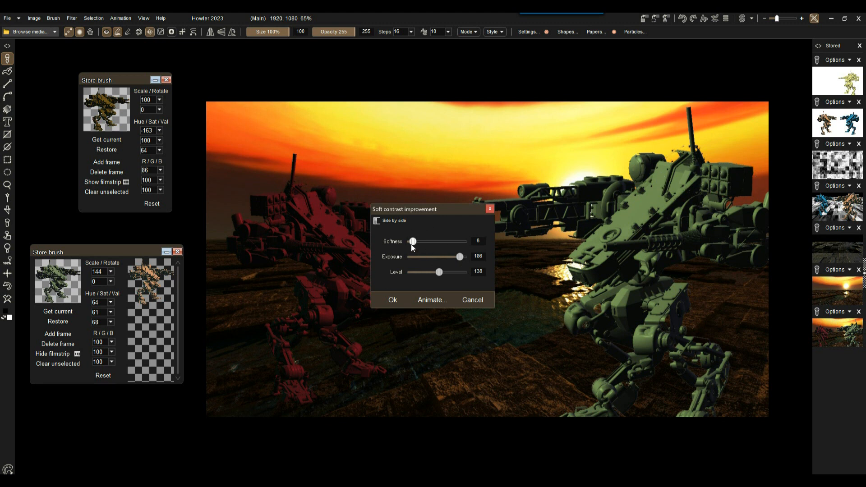
left_click_drag(458, 259, 423, 272)
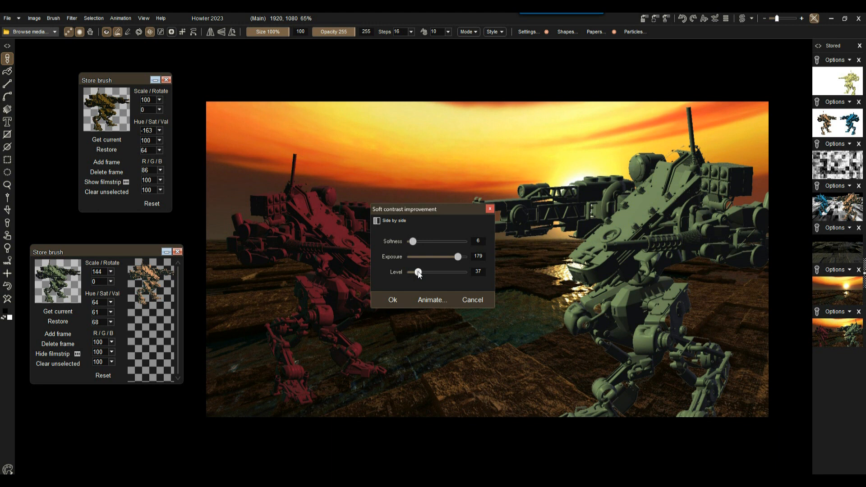
left_click(392, 300)
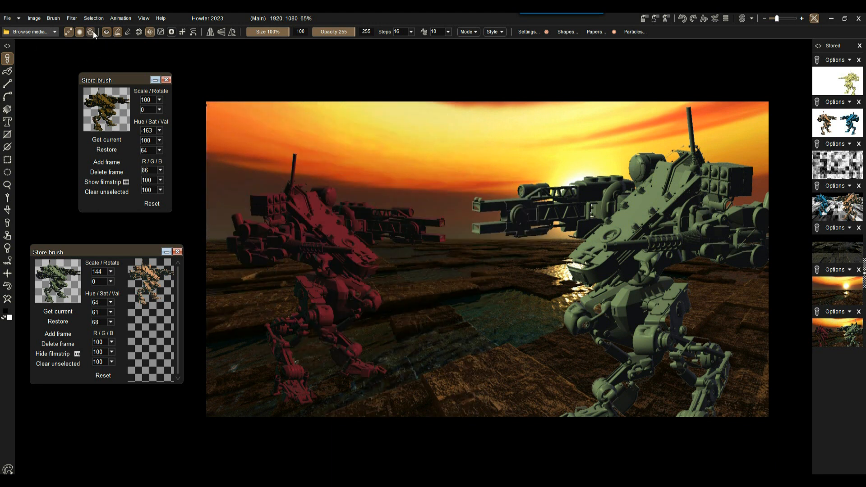
- Sharpen the image with Digital photo enhance, using detail enhance 128, color smooth 0 and YUV
left_click(73, 18)
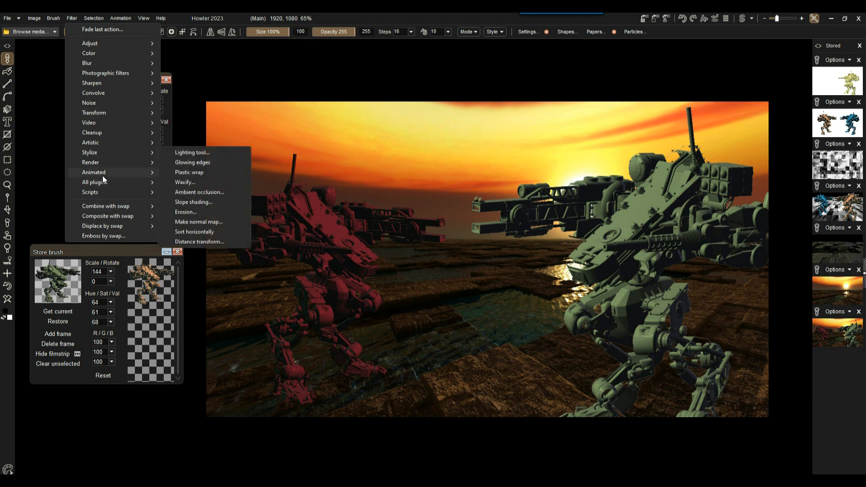
mouse_move(95, 145)
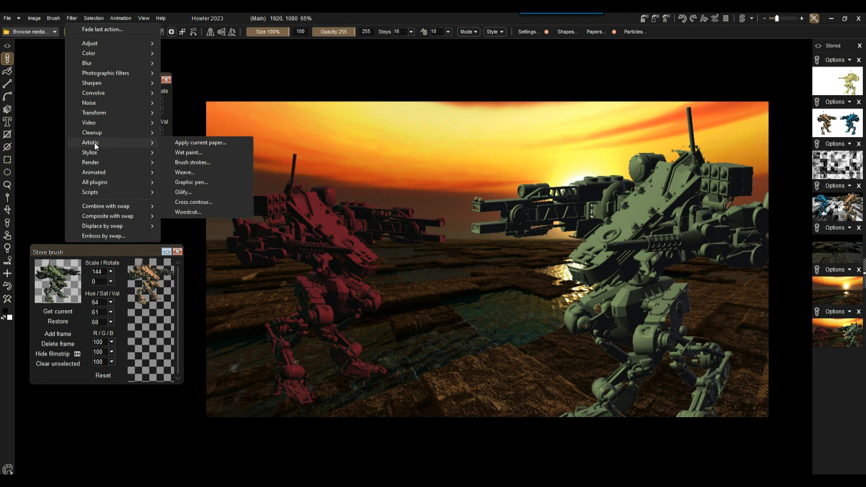
mouse_move(134, 83)
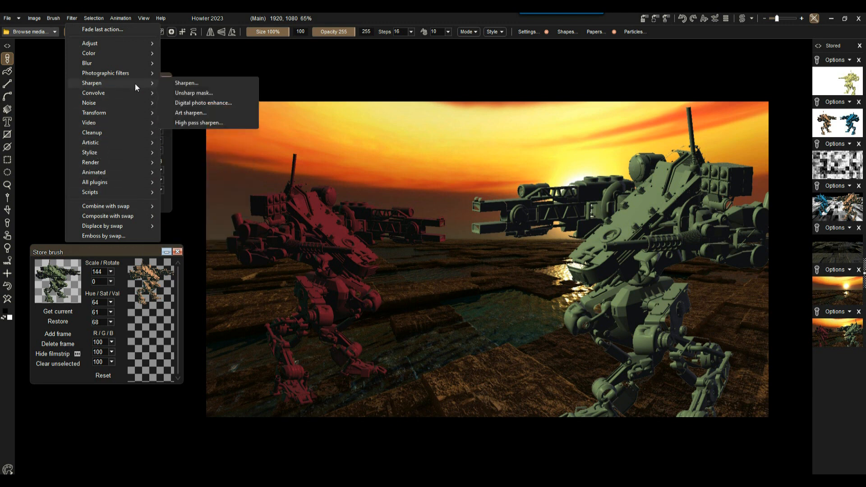
left_click(198, 103)
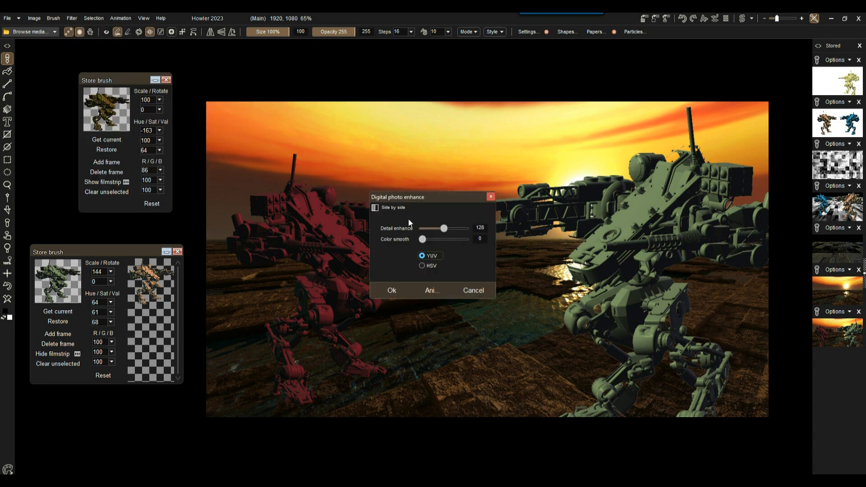
left_click(392, 290)
- Place an orange lens flare over the sun behind the green robot's gun
scroll(712, 282, "up", 3)
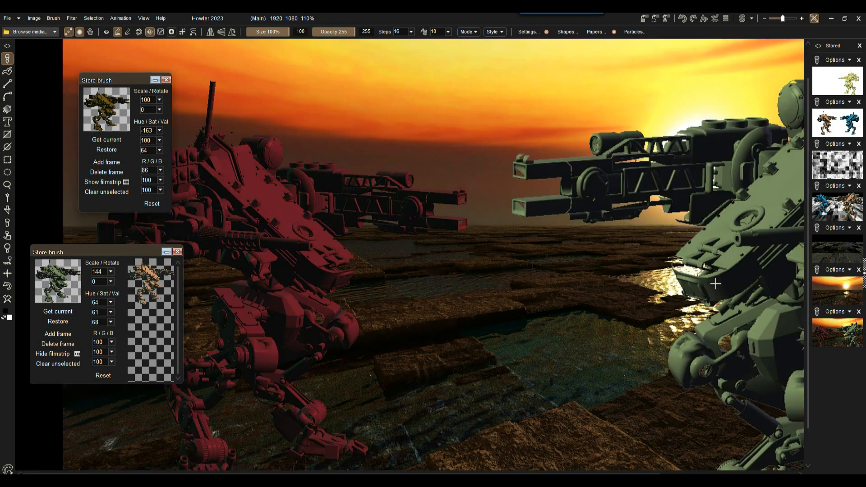
scroll(716, 283, "down", 5)
scroll(713, 288, "up", 1)
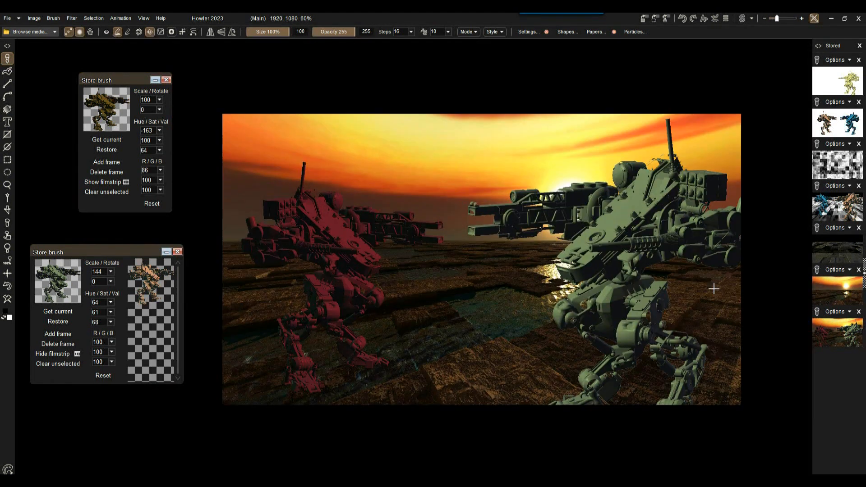
mouse_move(573, 270)
left_mouse_down()
mouse_move(534, 257)
mouse_move(560, 271)
left_mouse_up()
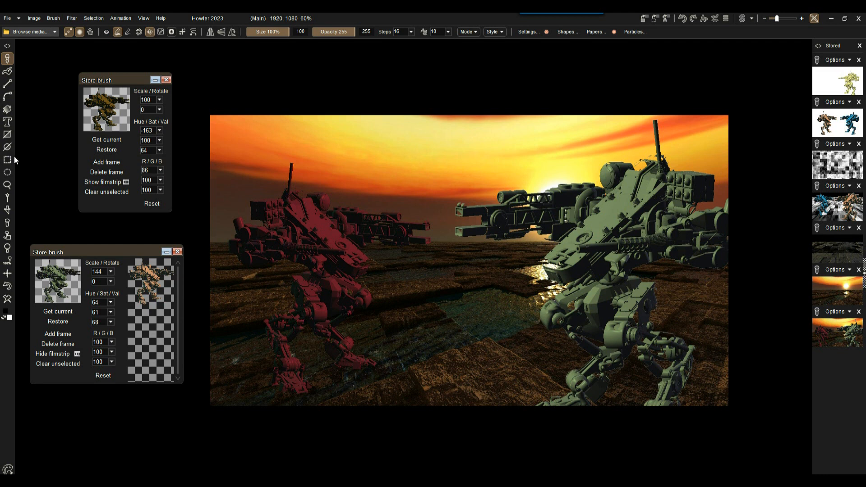
left_click(8, 109)
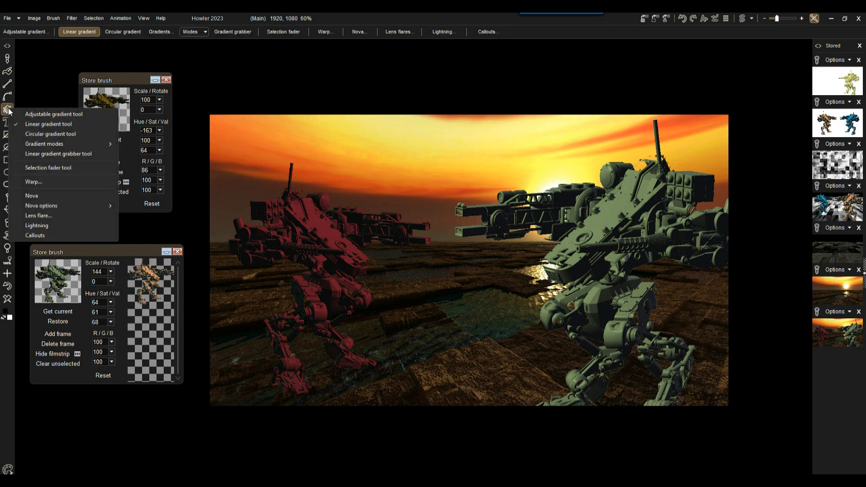
left_click(47, 216)
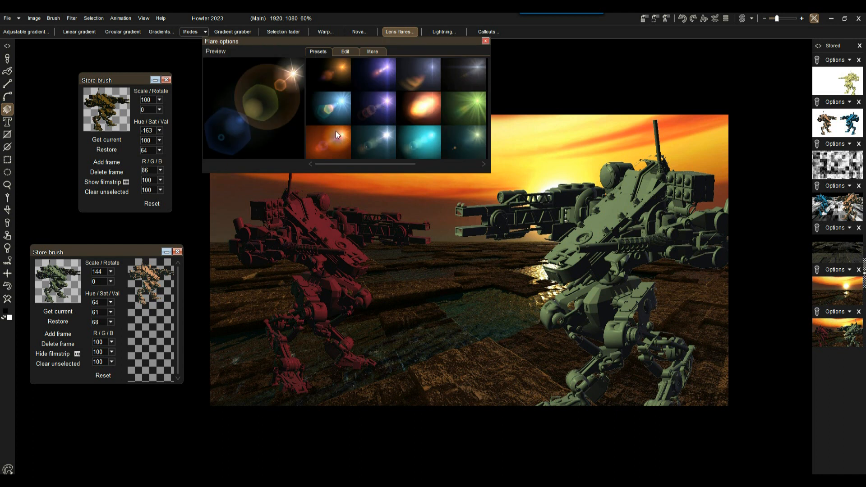
left_click(549, 186)
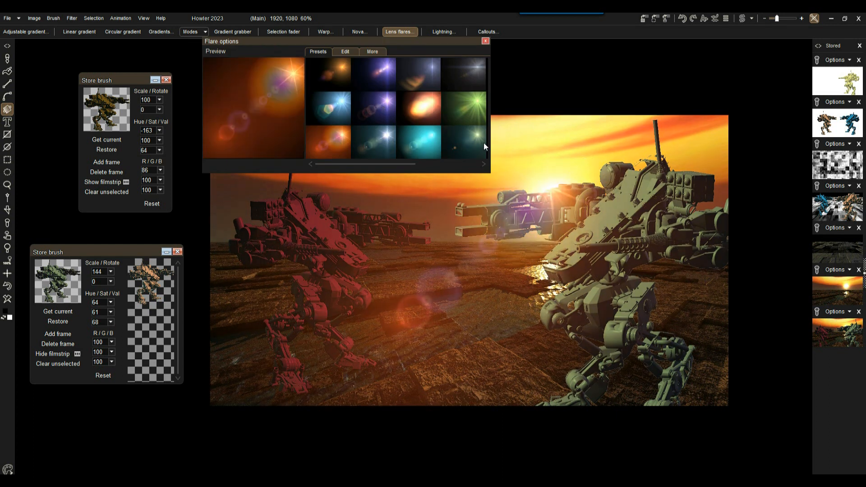
- Choose the pink starburst lens flare preset and place small flares on the red robot's top and rear shoulder
left_click_drag(411, 165, 438, 166)
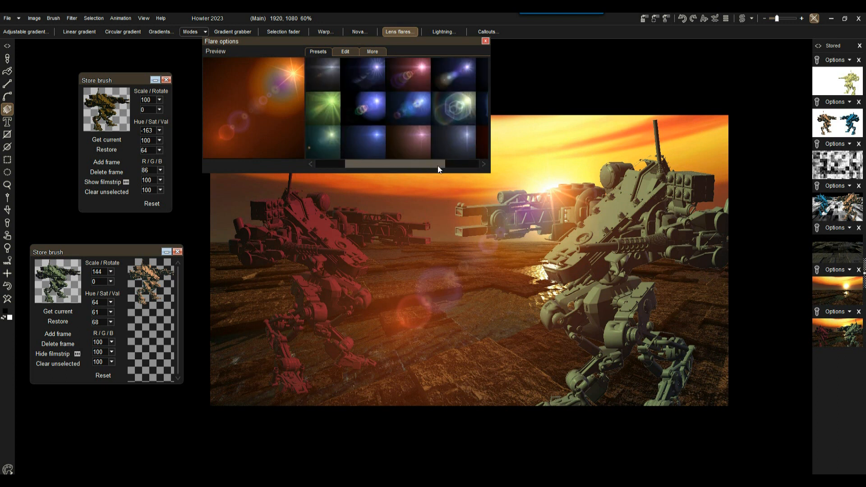
left_click(374, 139)
mouse_move(409, 40)
left_mouse_down()
mouse_move(277, 274)
mouse_move(193, 297)
left_mouse_up()
left_click(288, 368)
left_click(325, 195)
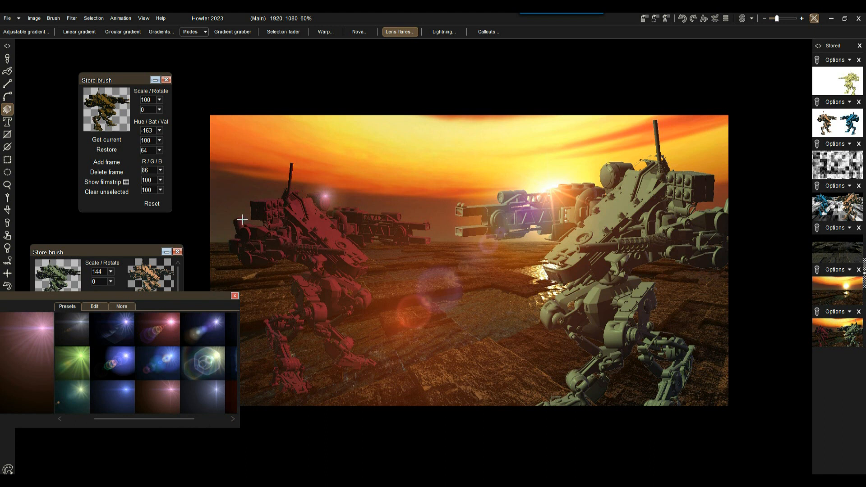
left_click(240, 219)
- Add pink flares to the green robot's front and to both of its gun muzzles
left_click(575, 248)
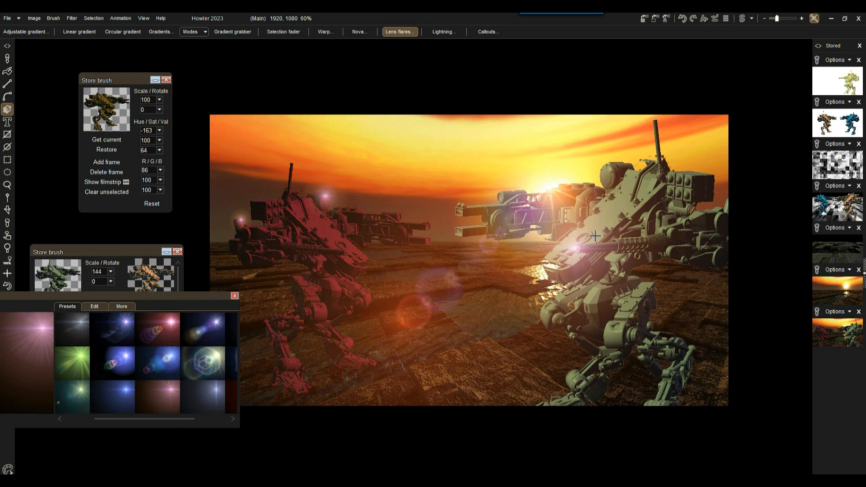
left_click(459, 210)
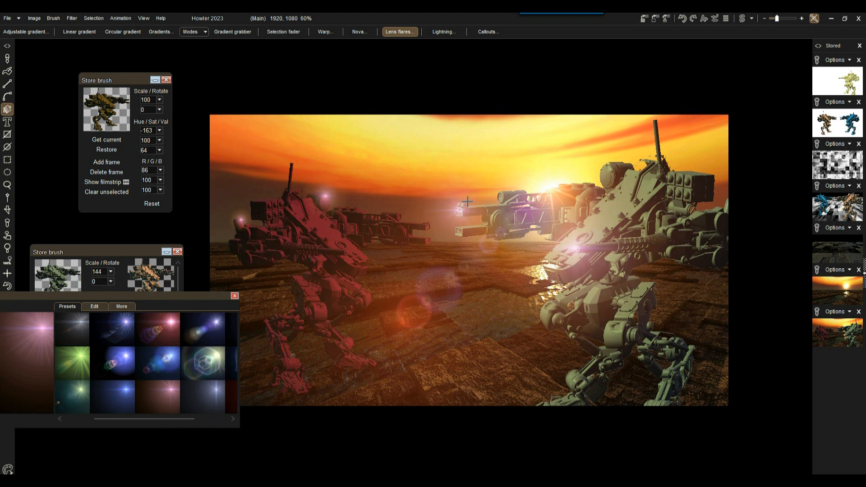
left_click(458, 234)
left_click(459, 212)
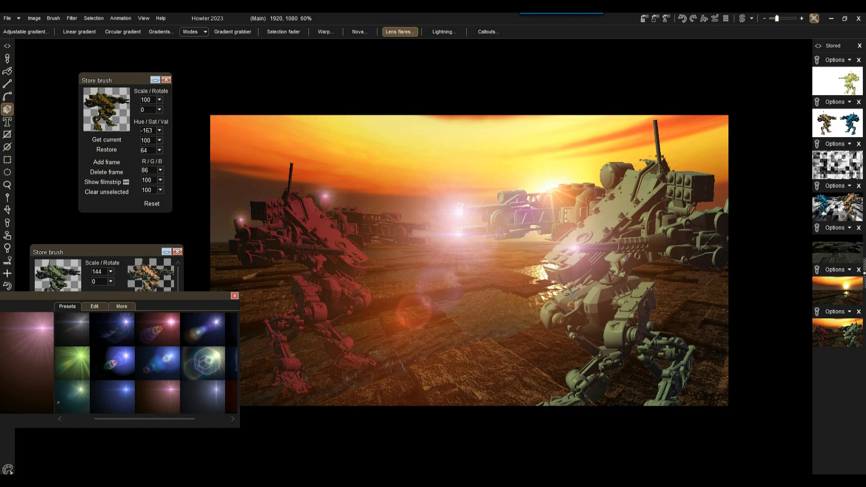